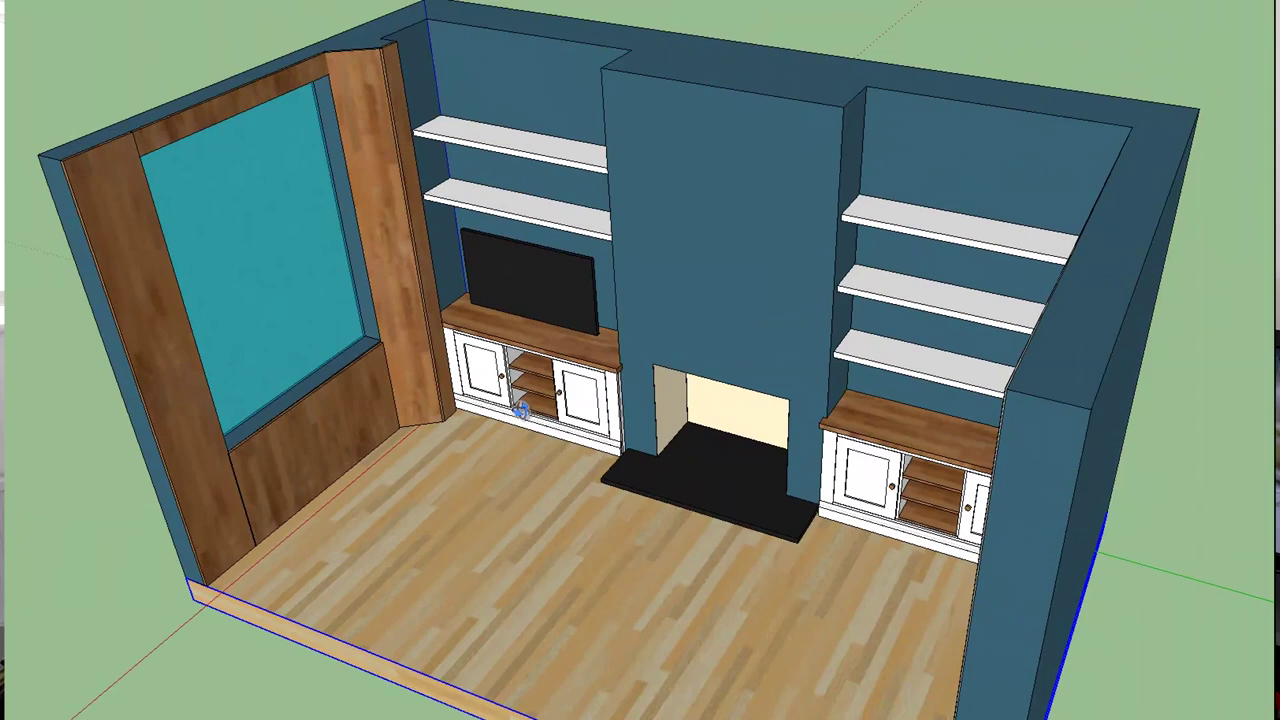
pyautogui.moveTo(520, 410)
pyautogui.mouseDown(button='middle')
pyautogui.moveTo(543, 434)
pyautogui.moveTo(680, 449)
pyautogui.moveTo(829, 423)
pyautogui.moveTo(870, 402)
pyautogui.moveTo(886, 371)
pyautogui.moveTo(880, 277)
pyautogui.moveTo(812, 247)
pyautogui.moveTo(680, 251)
pyautogui.moveTo(634, 280)
pyautogui.moveTo(609, 318)
pyautogui.moveTo(537, 286)
pyautogui.mouseUp(button='middle')
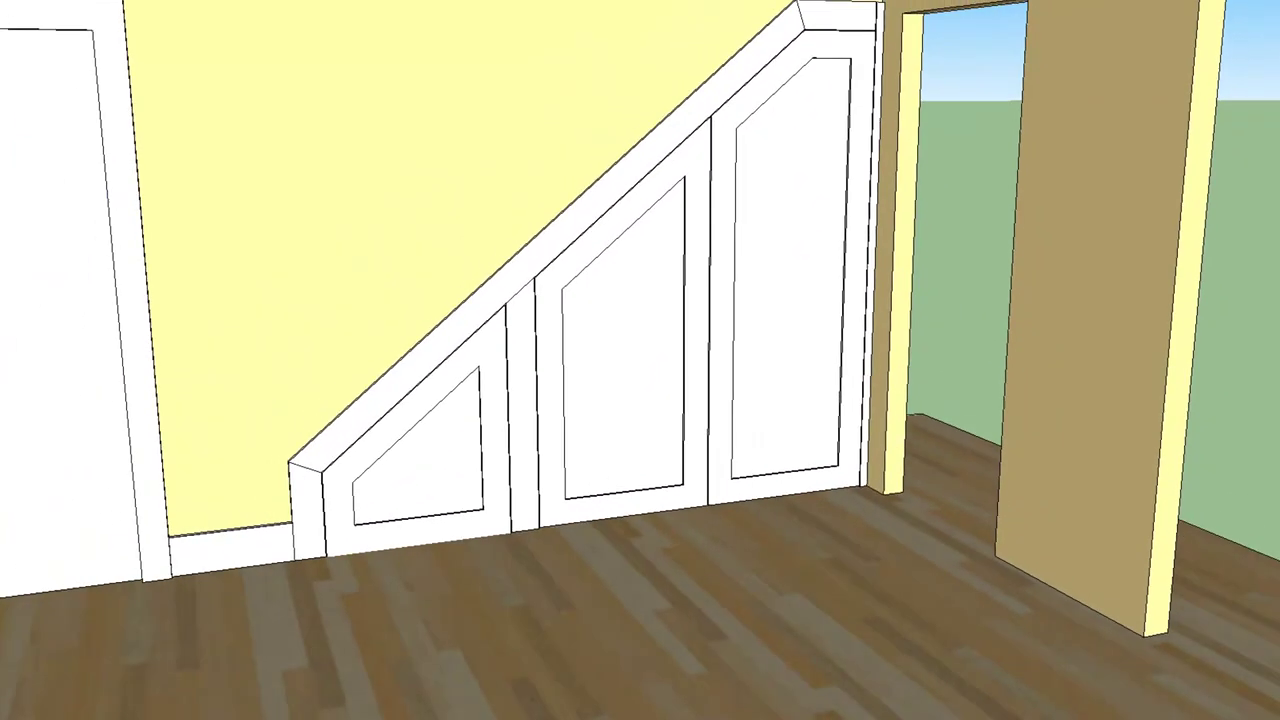
pyautogui.click(718, 492)
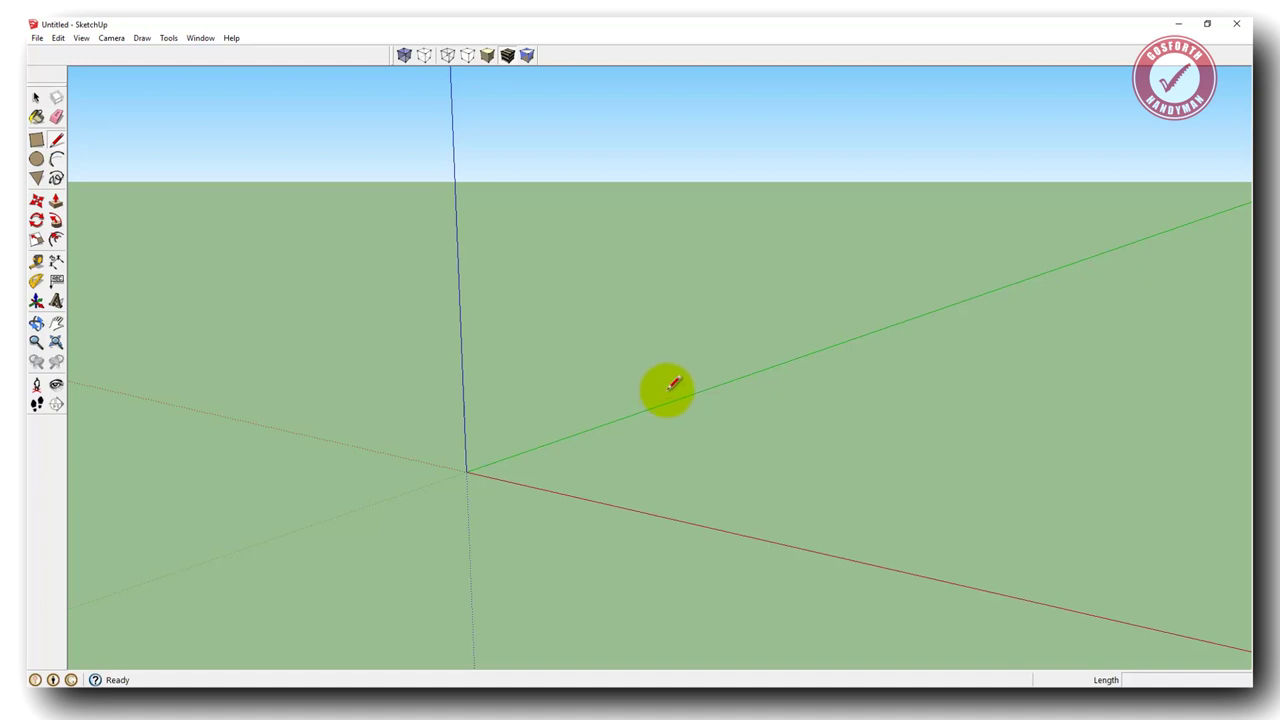
pyautogui.click(36, 38)
pyautogui.moveTo(126, 220)
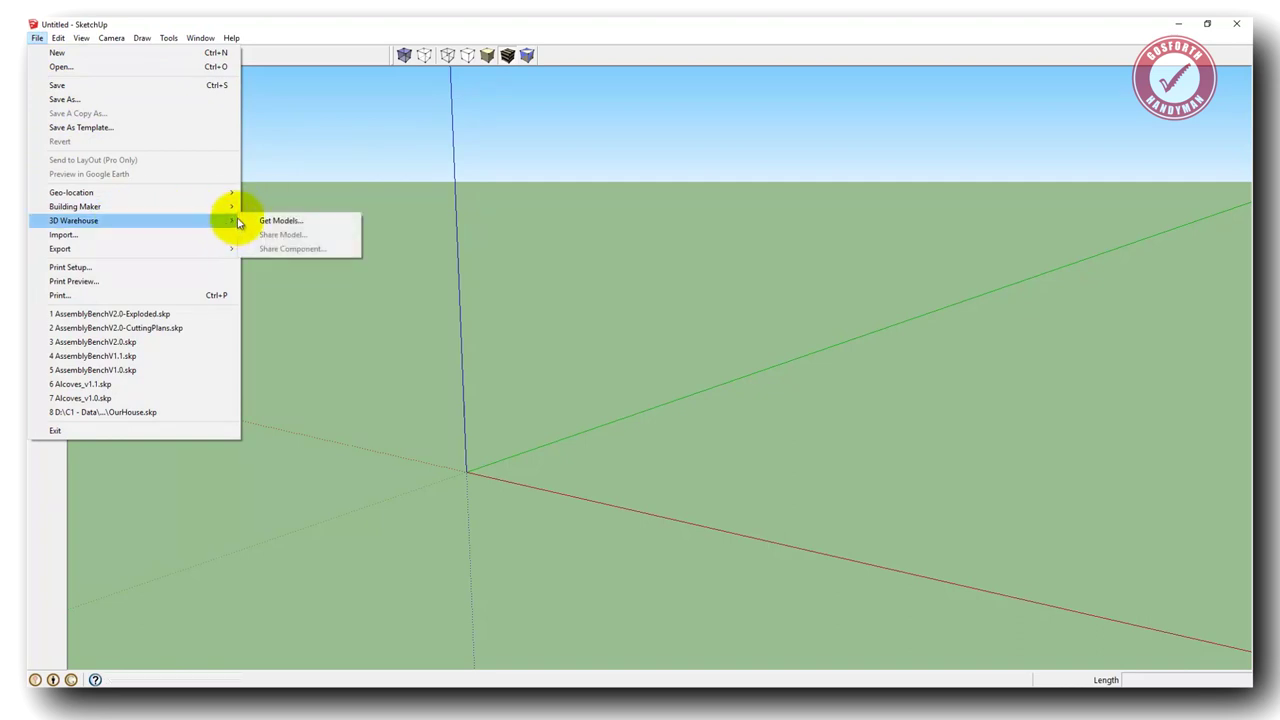
pyautogui.click(36, 38)
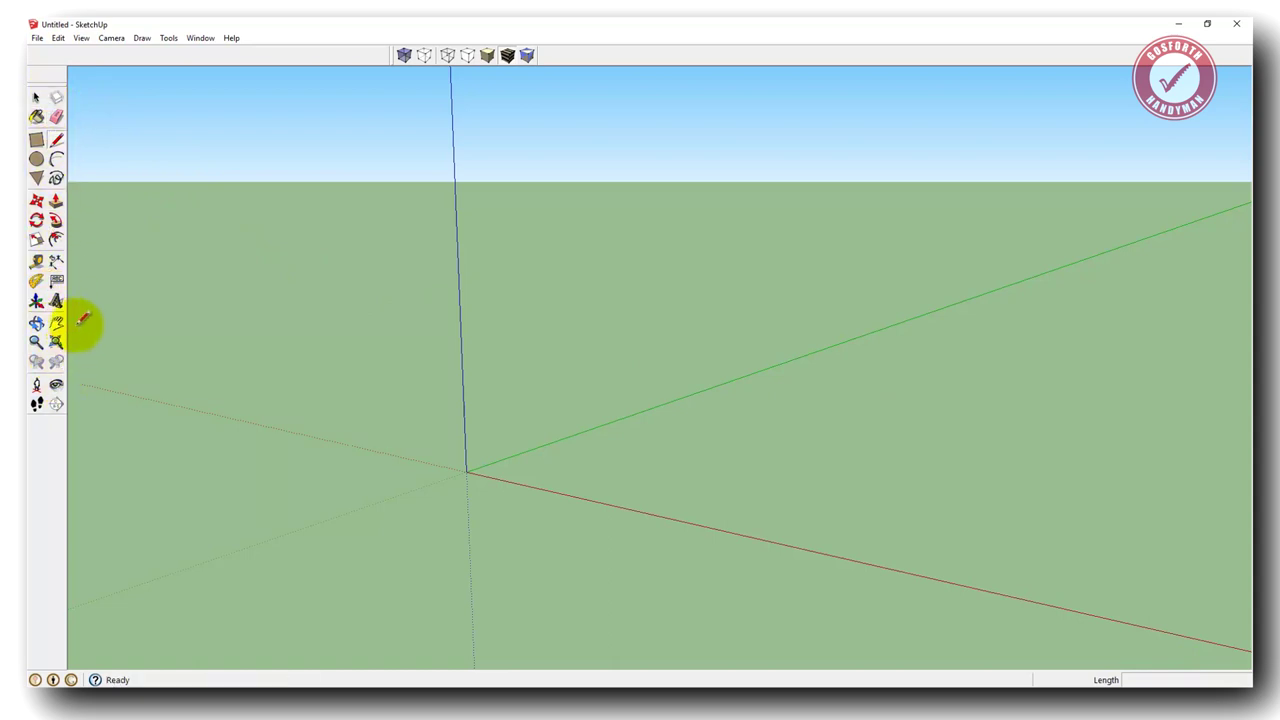
pyautogui.click(56, 140)
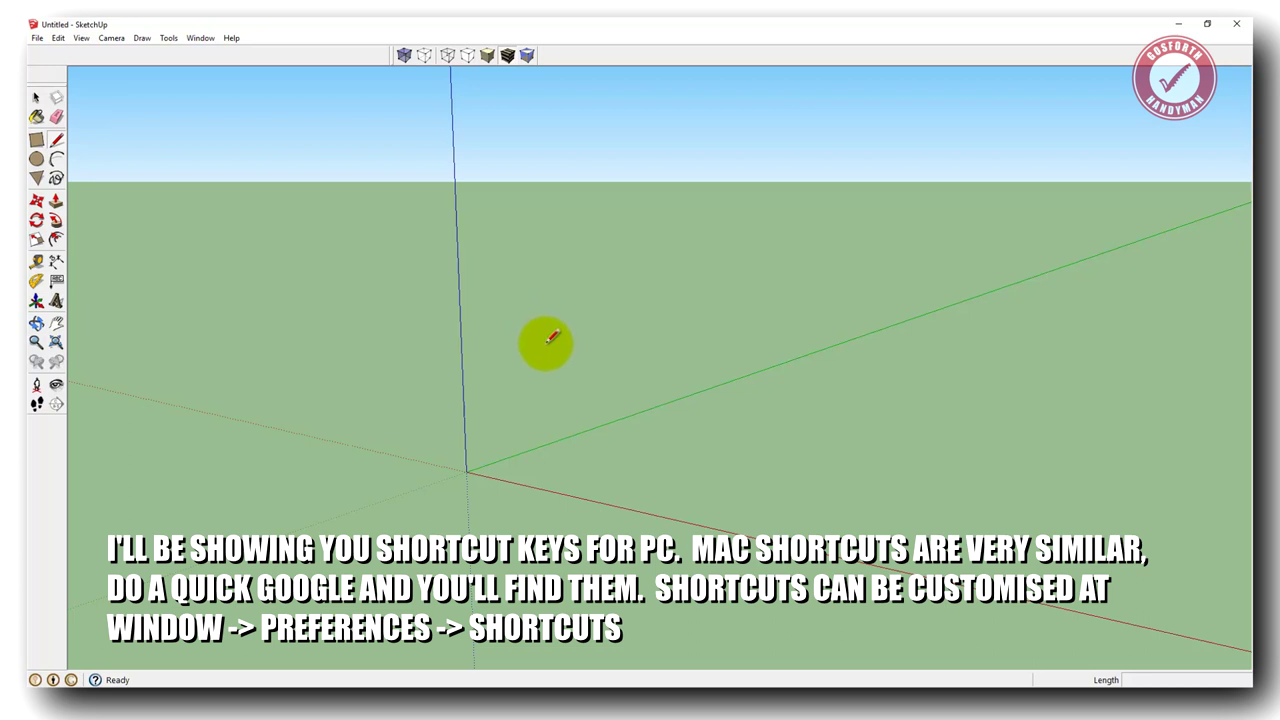
# Step: Examine the empty scene around the axes origin by zooming in and out at different points
pyautogui.scroll(3, 548, 340)
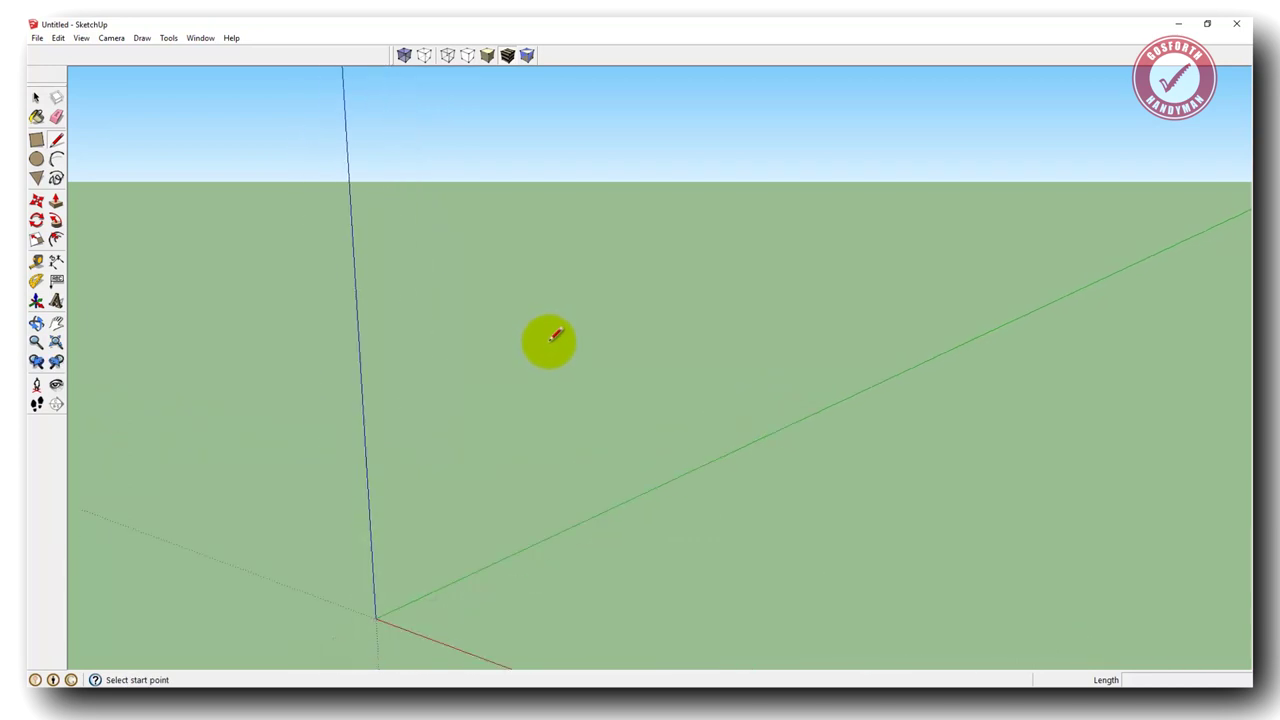
pyautogui.scroll(-5, 550, 340)
pyautogui.scroll(-1, 549, 343)
pyautogui.scroll(4, 547, 355)
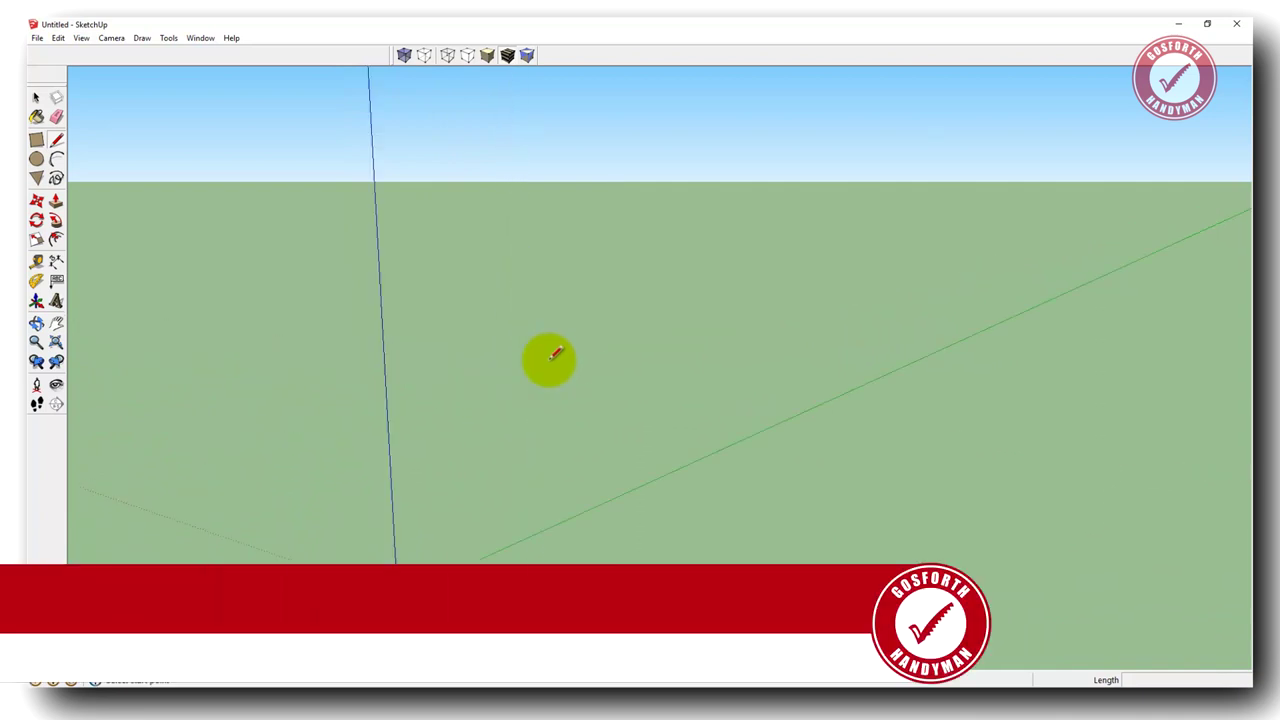
pyautogui.scroll(-2, 550, 362)
pyautogui.scroll(-2, 551, 362)
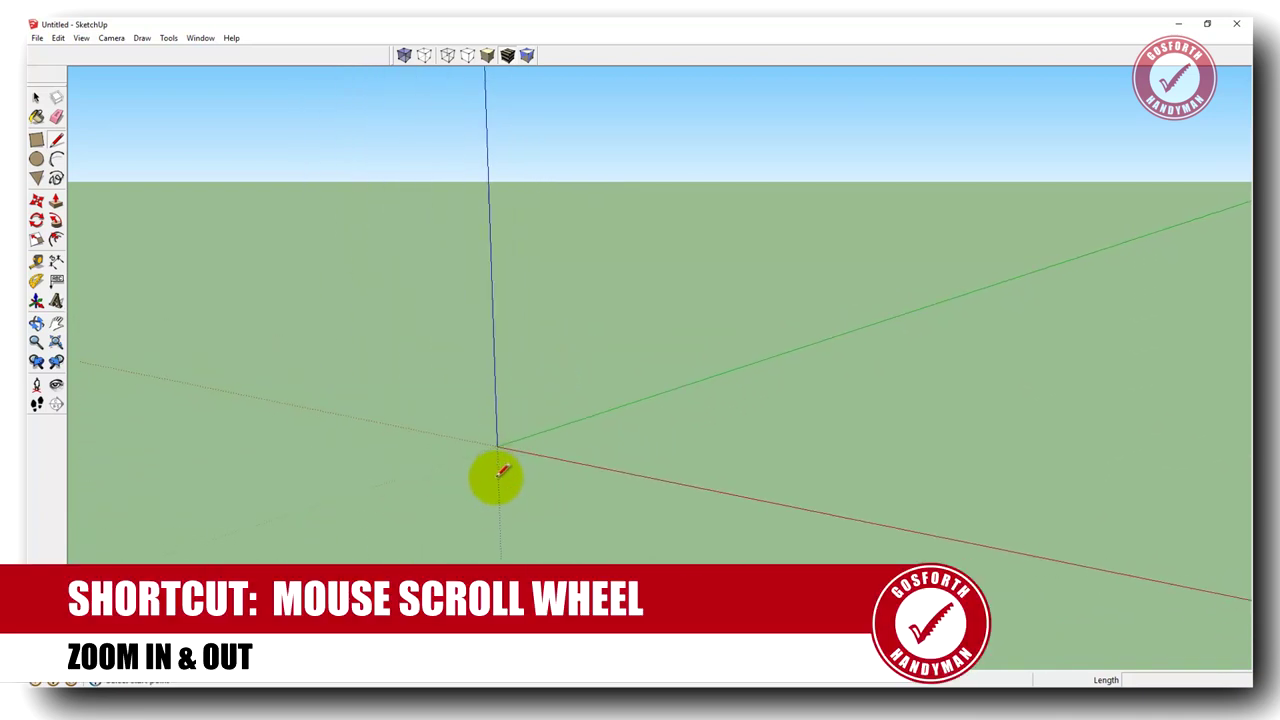
pyautogui.scroll(2, 506, 509)
pyautogui.scroll(1, 580, 385)
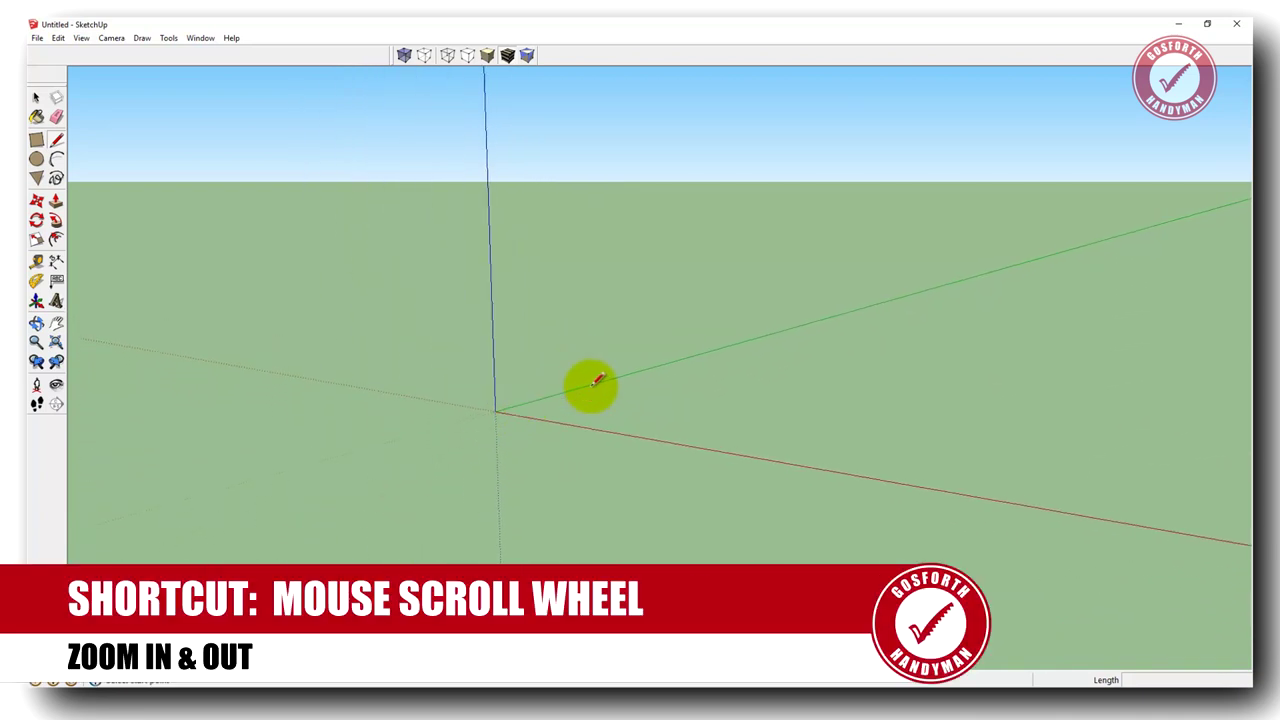
pyautogui.scroll(1, 591, 380)
pyautogui.scroll(-2, 400, 400)
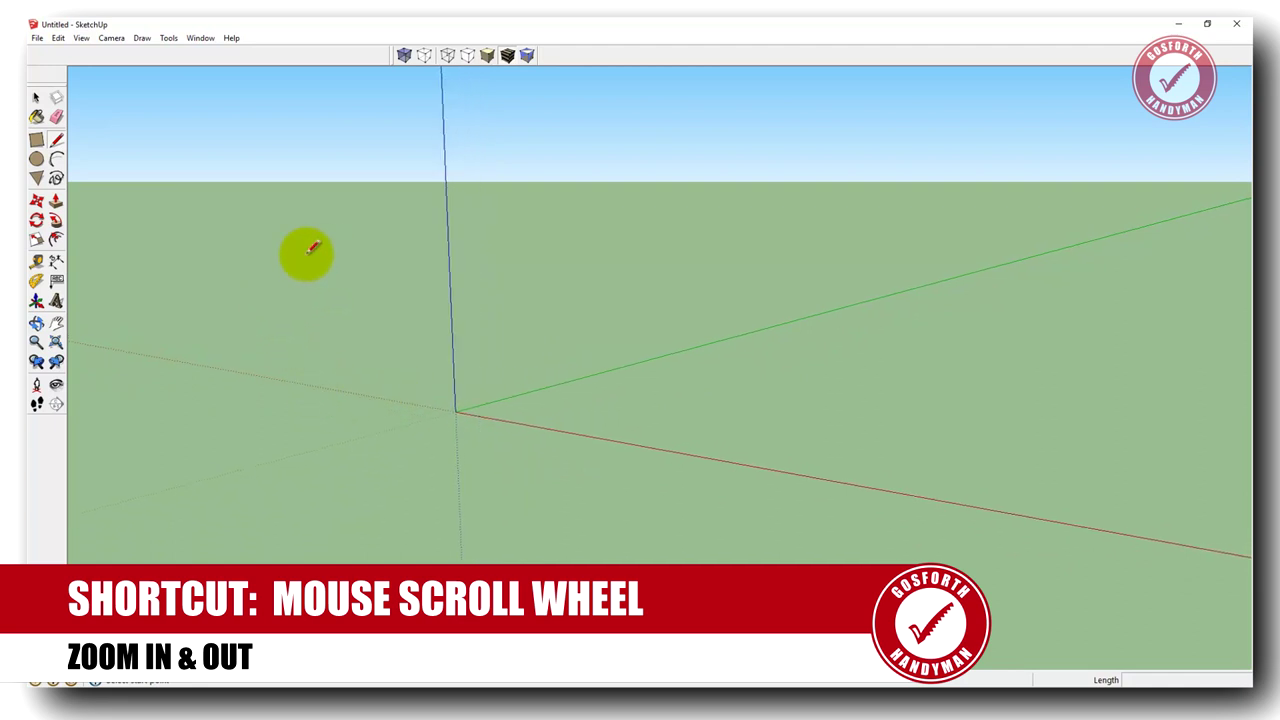
pyautogui.scroll(-2, 211, 240)
pyautogui.scroll(3, 209, 249)
pyautogui.scroll(2, 1000, 280)
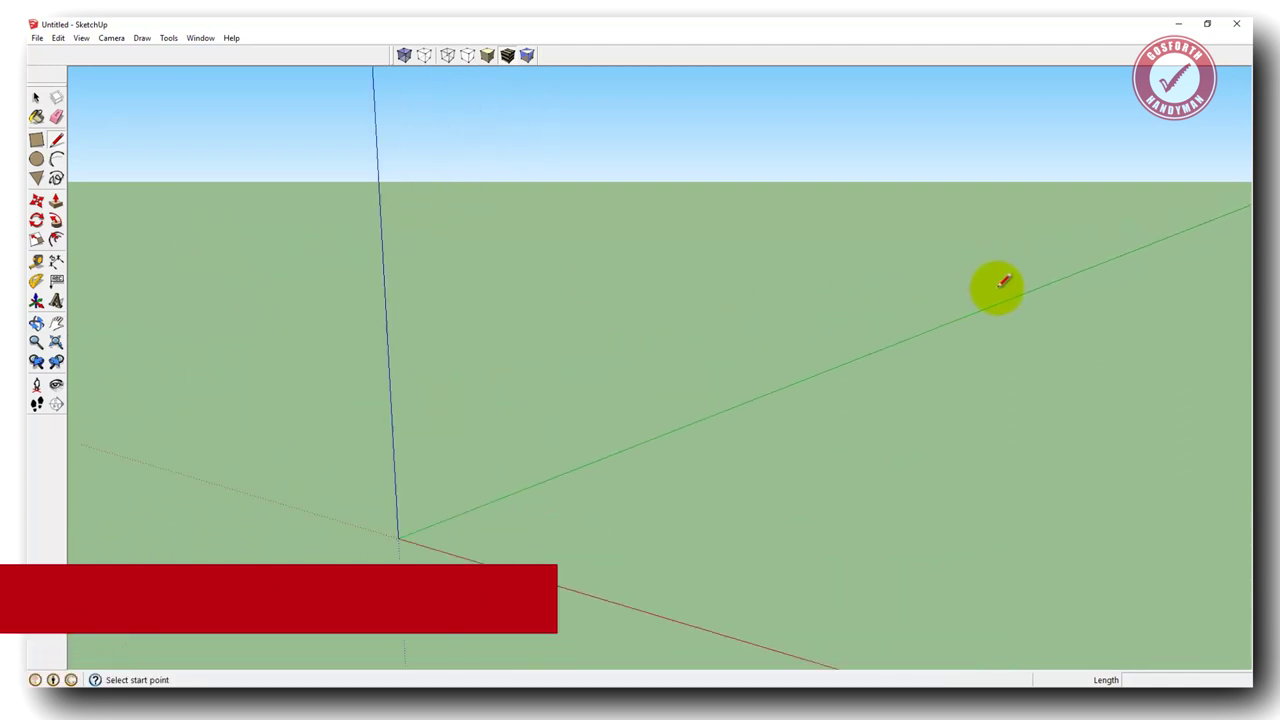
pyautogui.scroll(-3, 958, 315)
pyautogui.scroll(1, 257, 423)
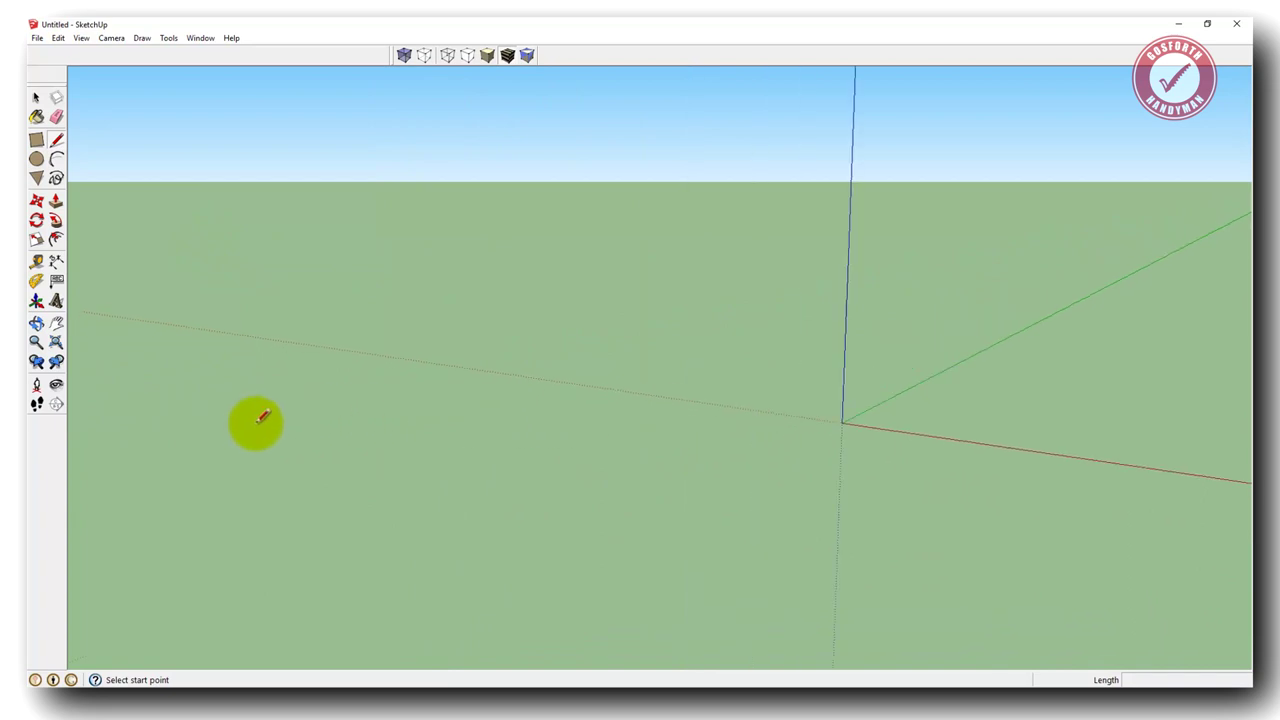
pyautogui.scroll(-1, 266, 405)
pyautogui.scroll(1, 290, 392)
pyautogui.scroll(-1, 880, 410)
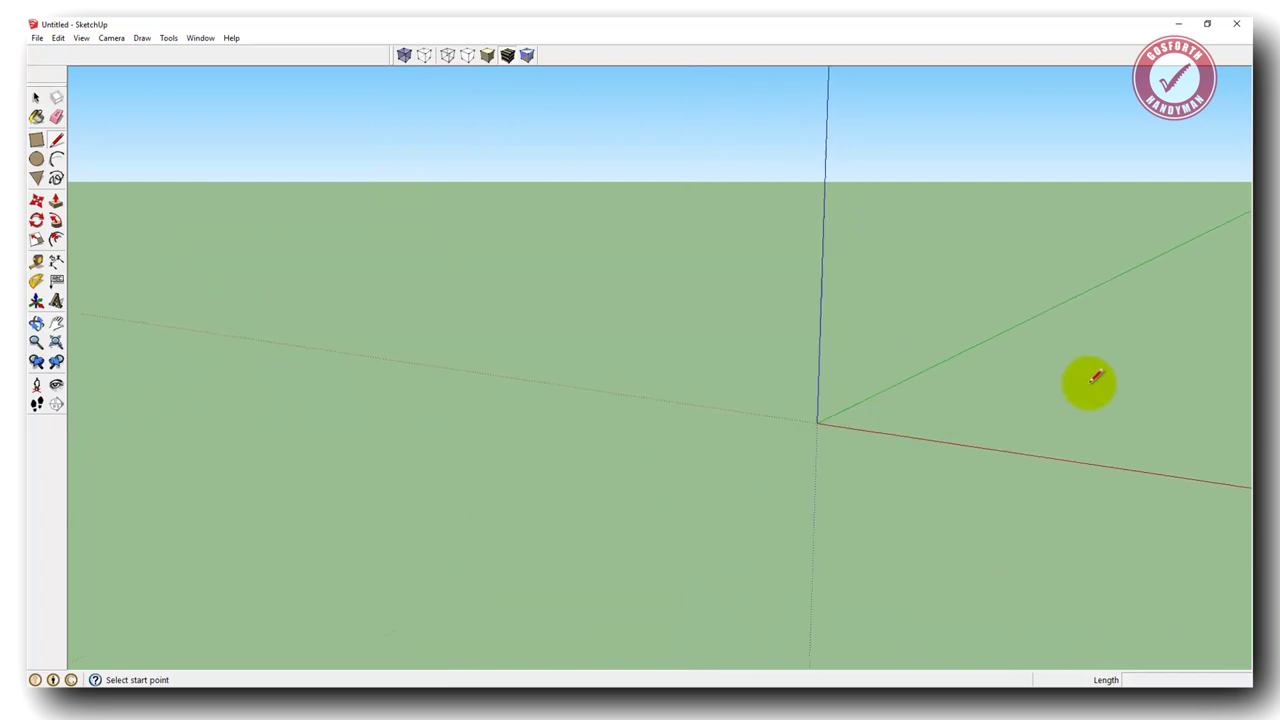
pyautogui.scroll(3, 1097, 387)
pyautogui.scroll(1, 1080, 383)
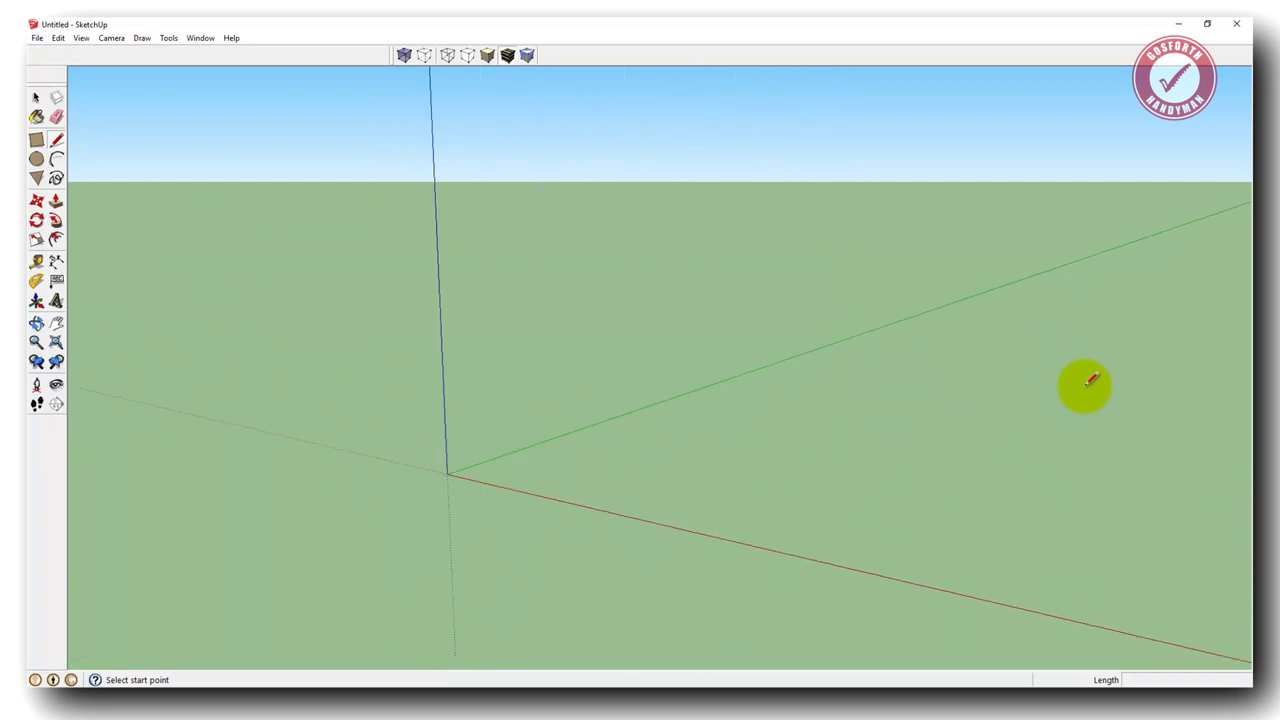
pyautogui.scroll(-1, 1088, 380)
pyautogui.scroll(1, 1088, 378)
pyautogui.scroll(-2, 1095, 376)
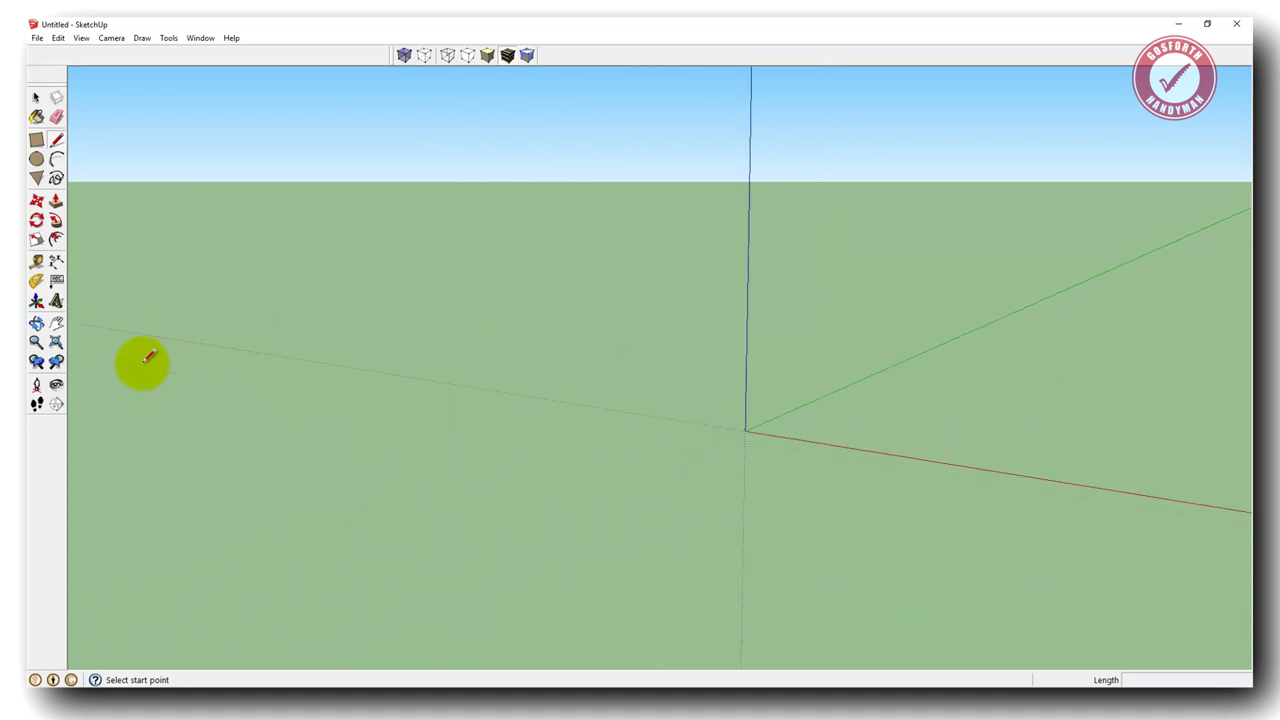
pyautogui.scroll(3, 152, 366)
pyautogui.scroll(-1, 170, 361)
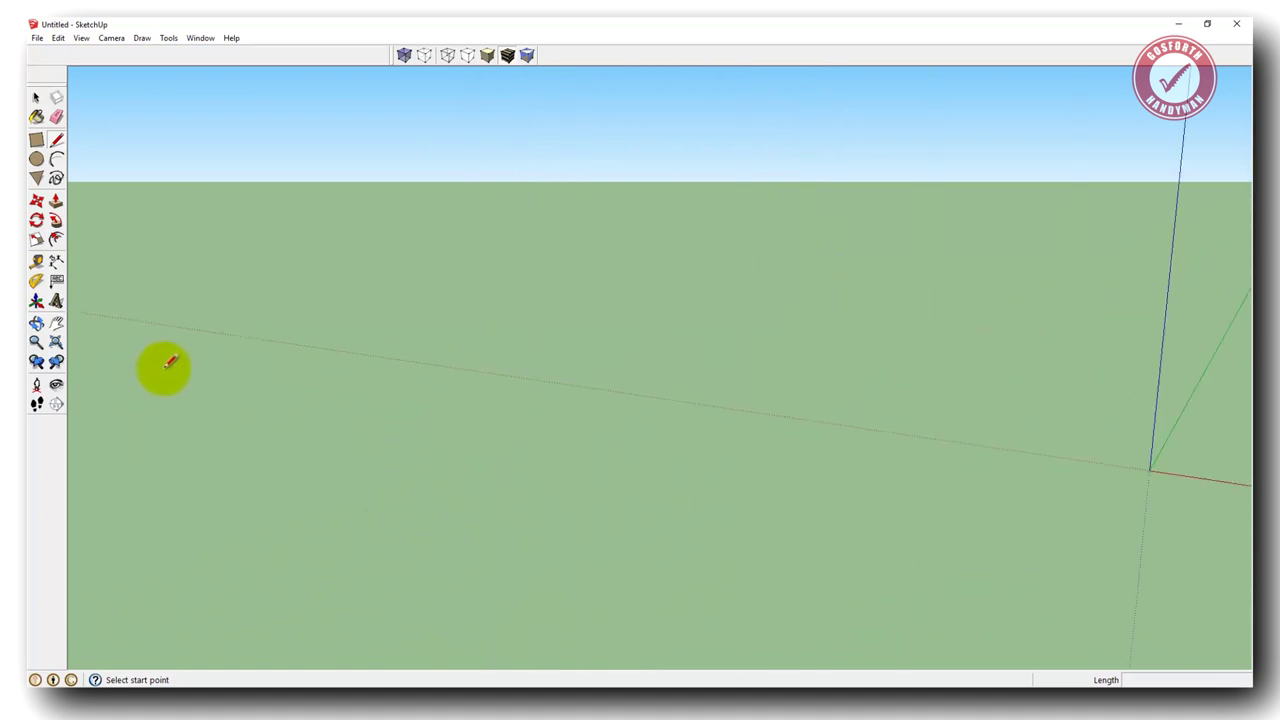
pyautogui.scroll(-2, 171, 366)
pyautogui.scroll(-2, 540, 305)
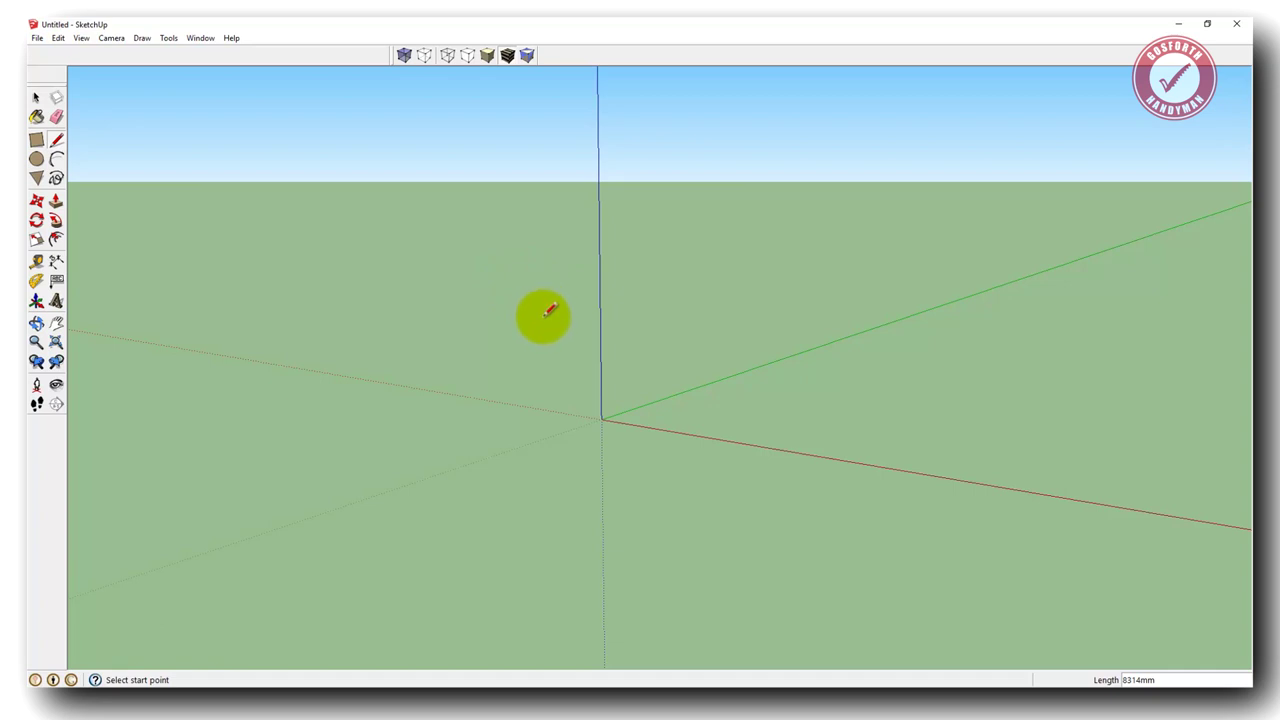
# Step: Try out the Select tool with enclosing and crossing selection boxes around the axes origin
pyautogui.press('space')
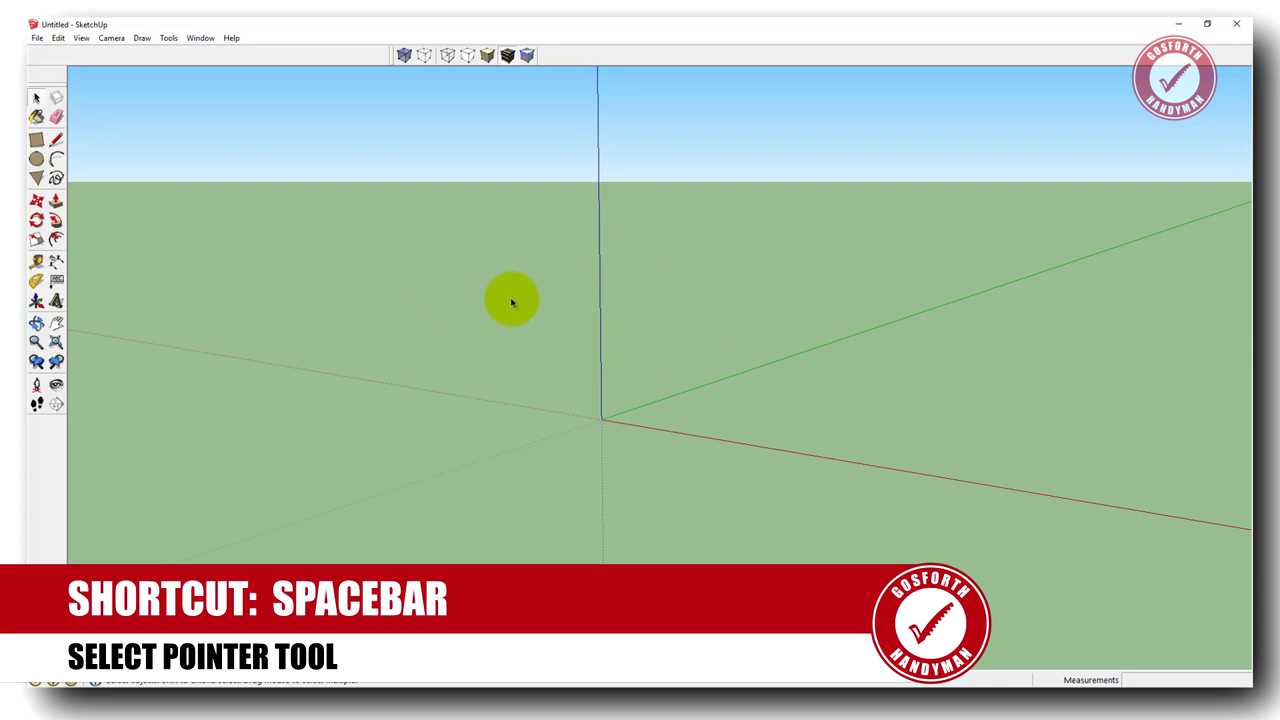
pyautogui.moveTo(444, 286); pyautogui.dragTo(880, 553)
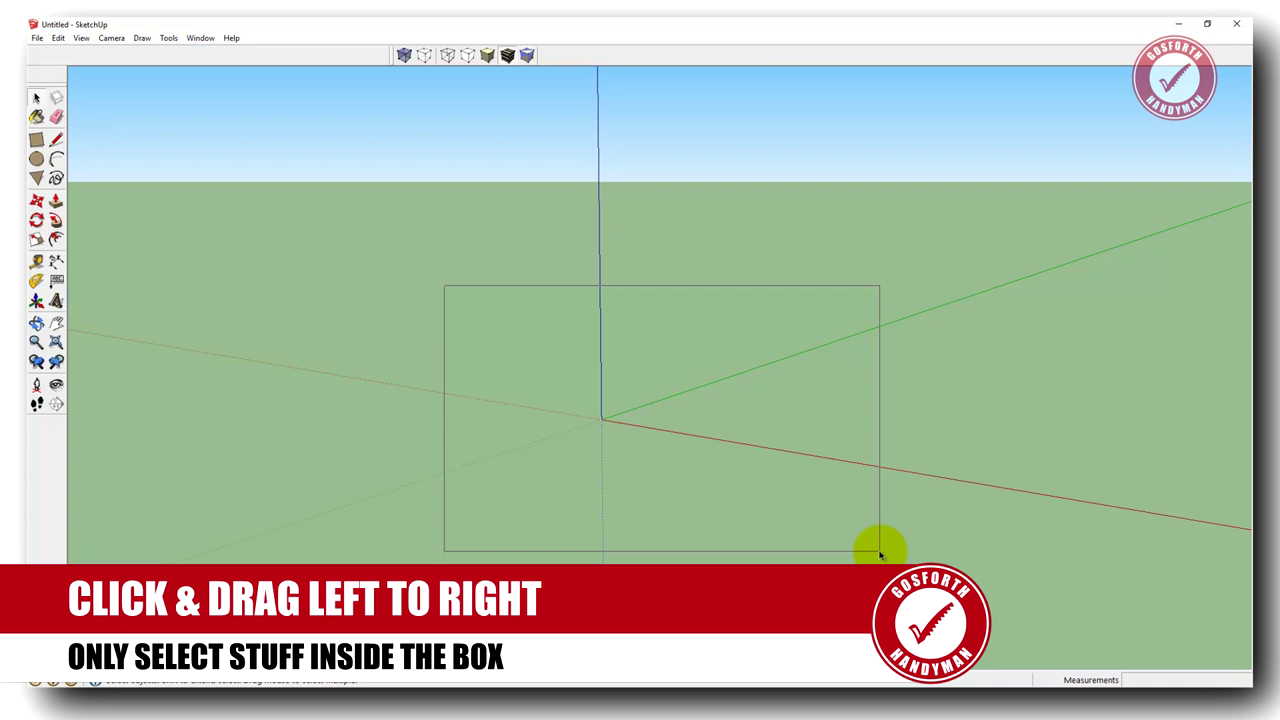
pyautogui.moveTo(880, 555); pyautogui.dragTo(881, 555)
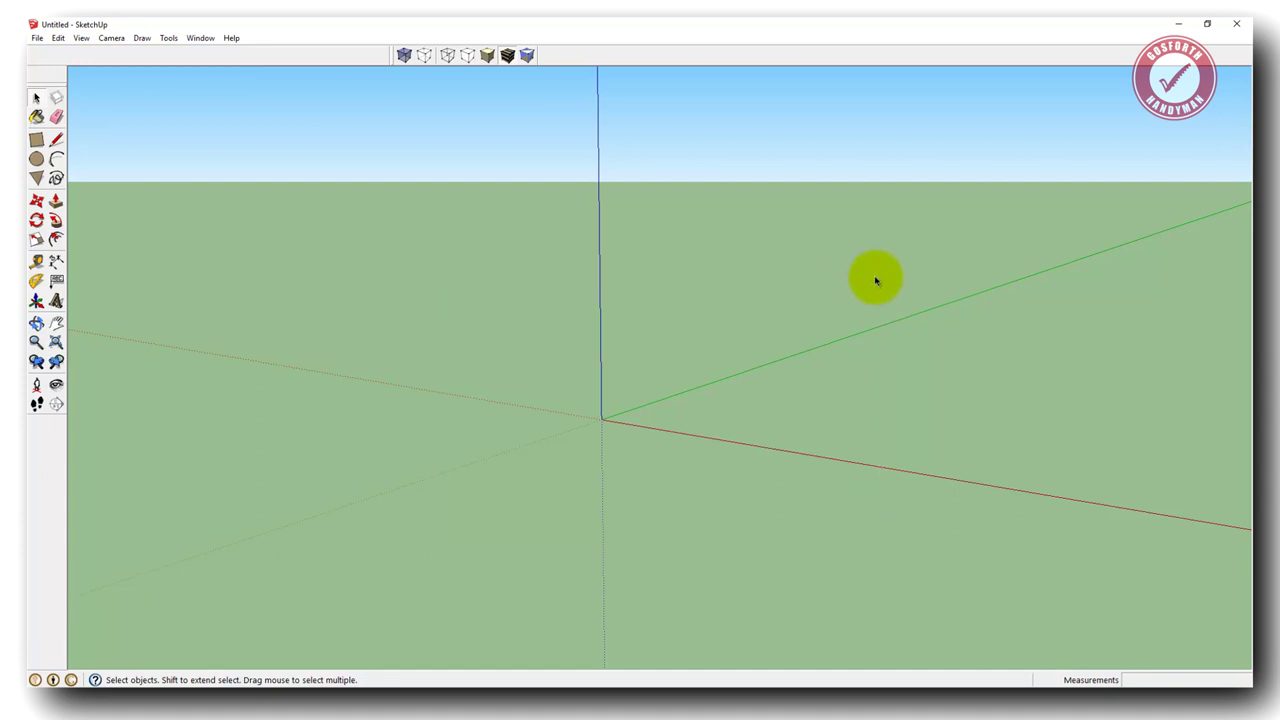
pyautogui.moveTo(872, 277); pyautogui.dragTo(405, 550)
pyautogui.press('r')
pyautogui.click(400, 240)
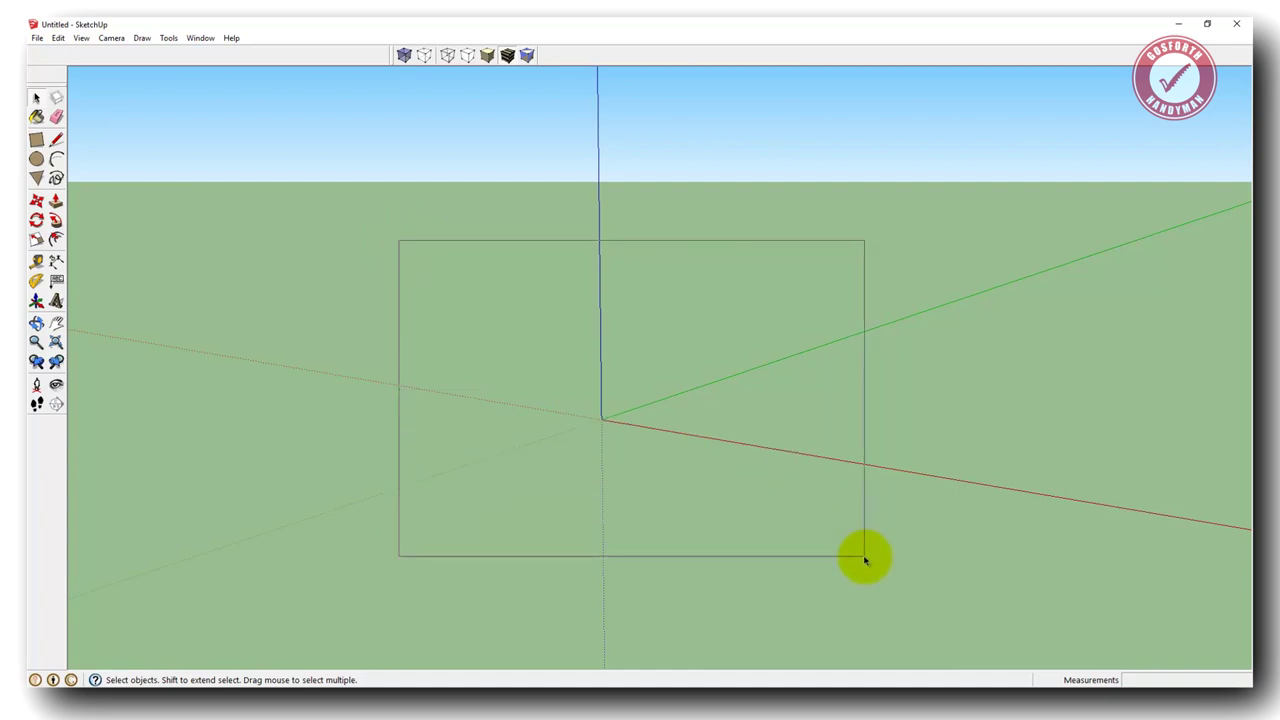
pyautogui.moveTo(865, 558); pyautogui.dragTo(866, 558)
pyautogui.moveTo(865, 242); pyautogui.dragTo(363, 563)
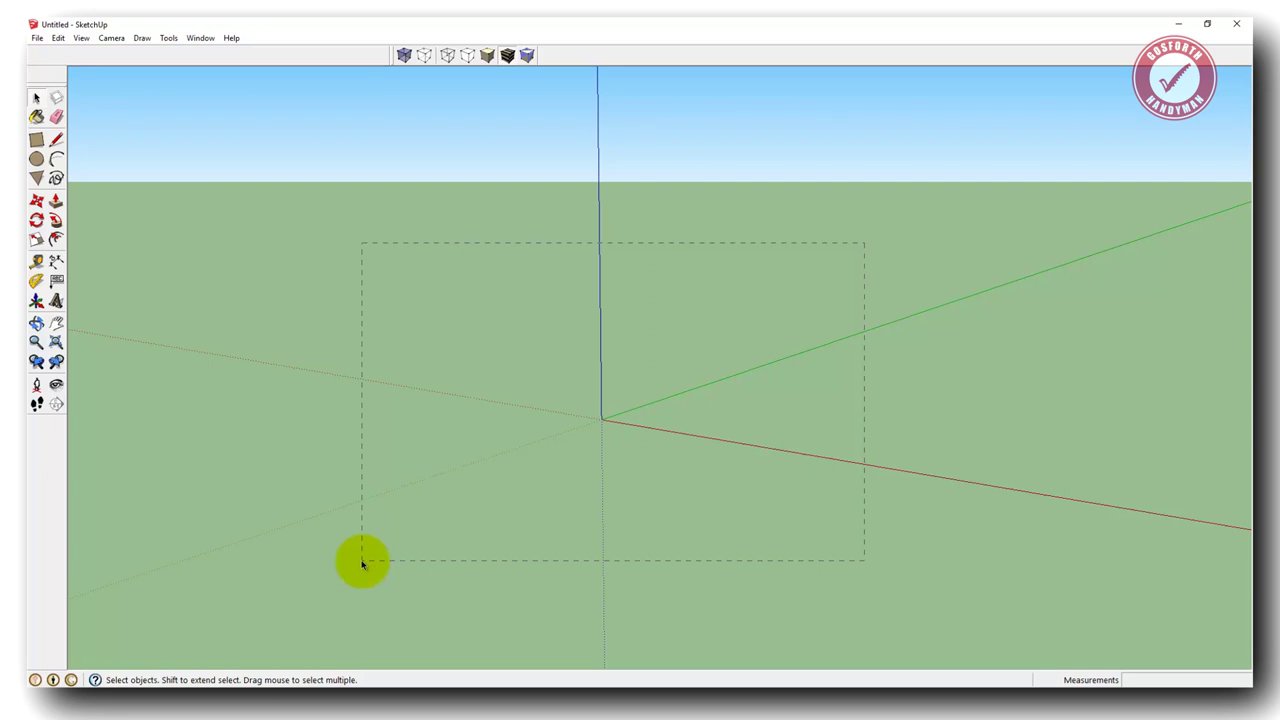
pyautogui.moveTo(363, 563); pyautogui.dragTo(363, 563)
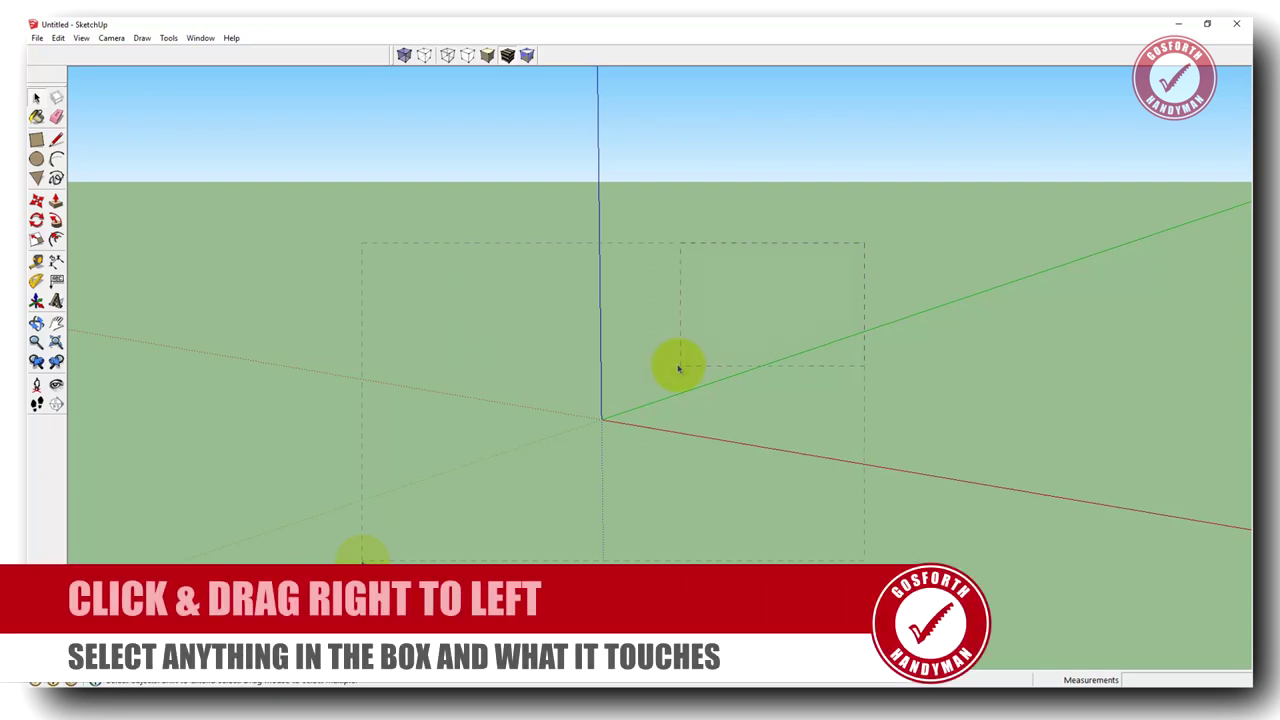
pyautogui.moveTo(677, 366); pyautogui.dragTo(375, 537)
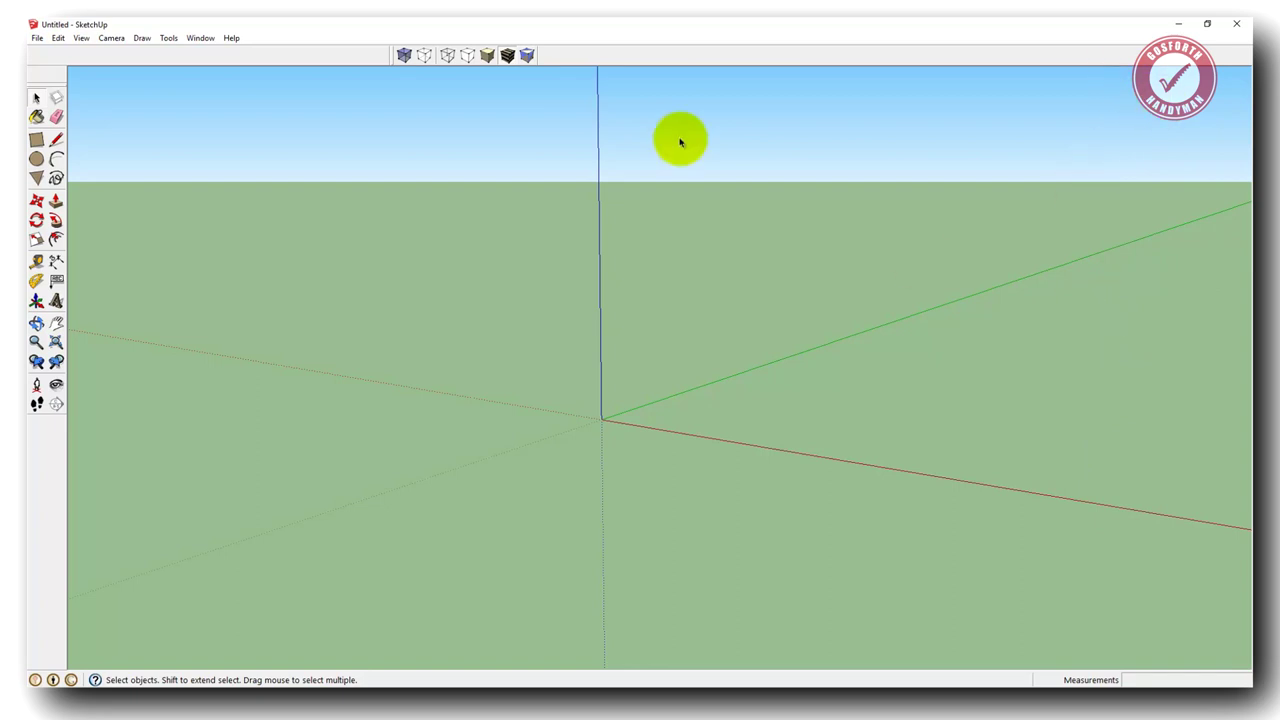
# Step: Show the Layers, Materials and Styles dialogs
pyautogui.click(200, 38)
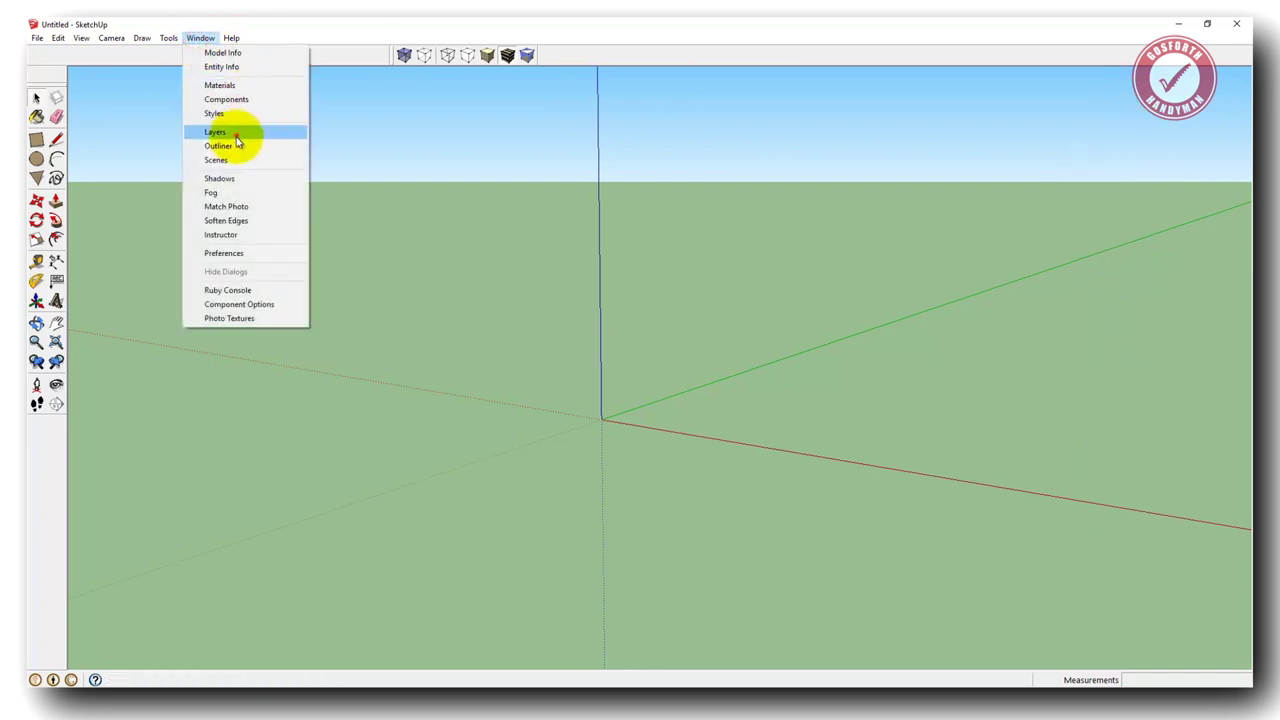
pyautogui.click(236, 132)
pyautogui.click(198, 38)
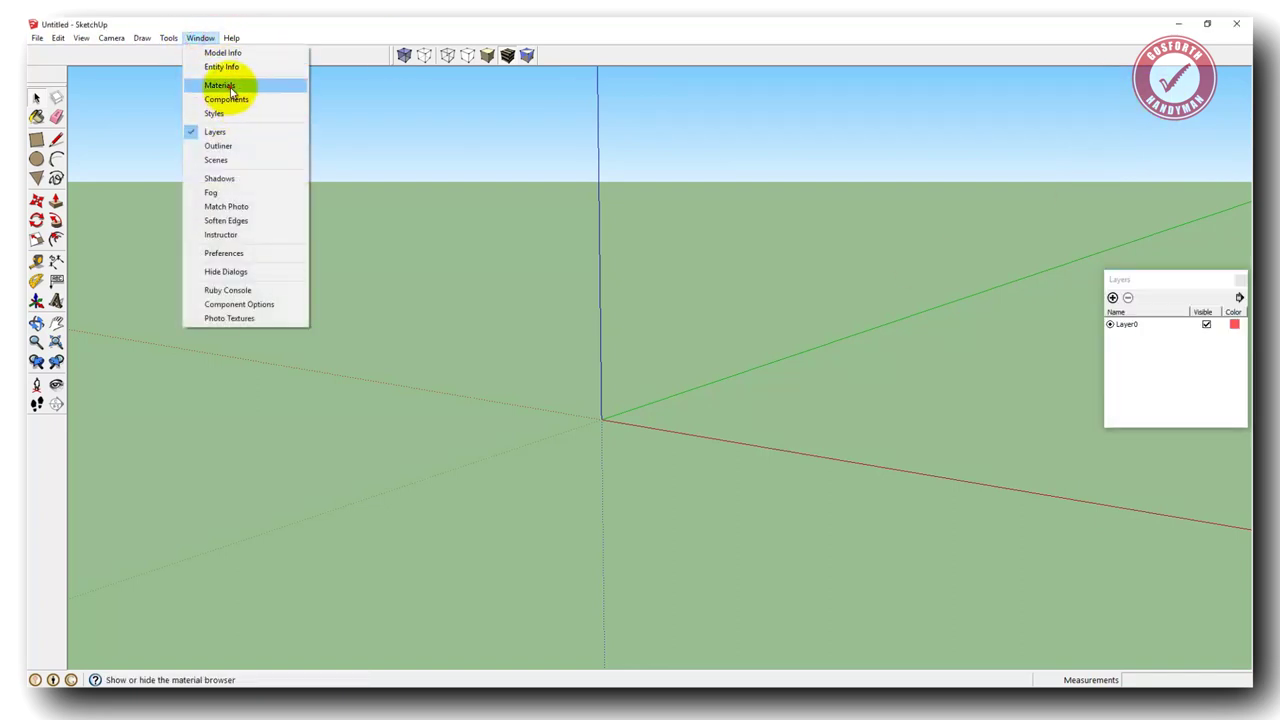
pyautogui.click(240, 85)
pyautogui.click(201, 38)
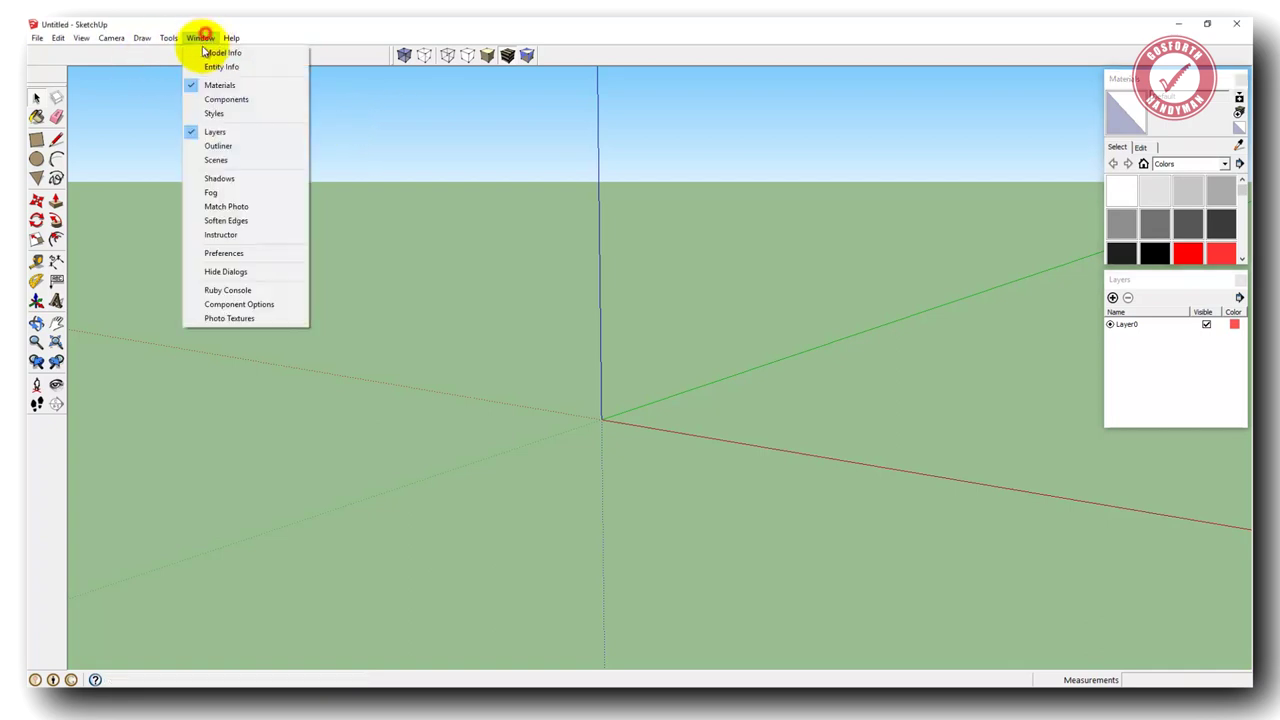
pyautogui.click(234, 115)
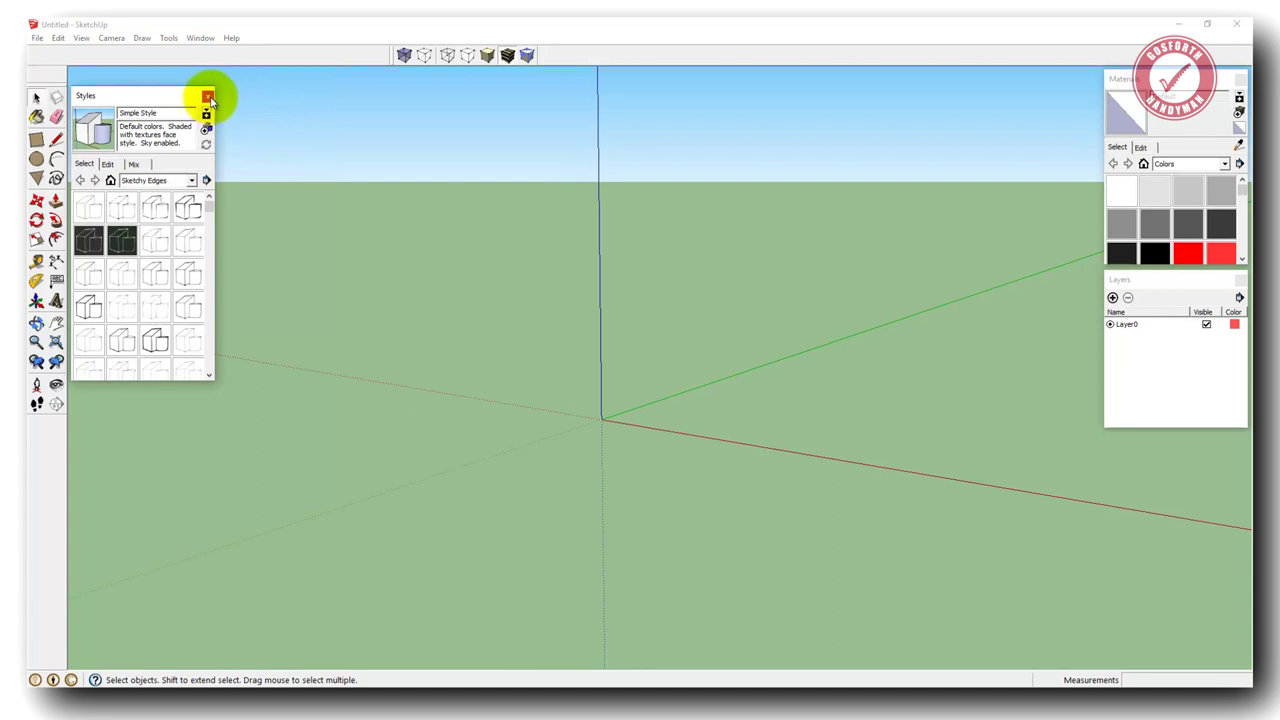
# Step: Close the Styles, Layers and Materials dialogs to clear the modelling area
pyautogui.moveTo(171, 95)
pyautogui.mouseDown()
pyautogui.moveTo(1188, 421)
pyautogui.moveTo(1131, 309)
pyautogui.moveTo(897, 129)
pyautogui.moveTo(178, 81)
pyautogui.mouseUp()
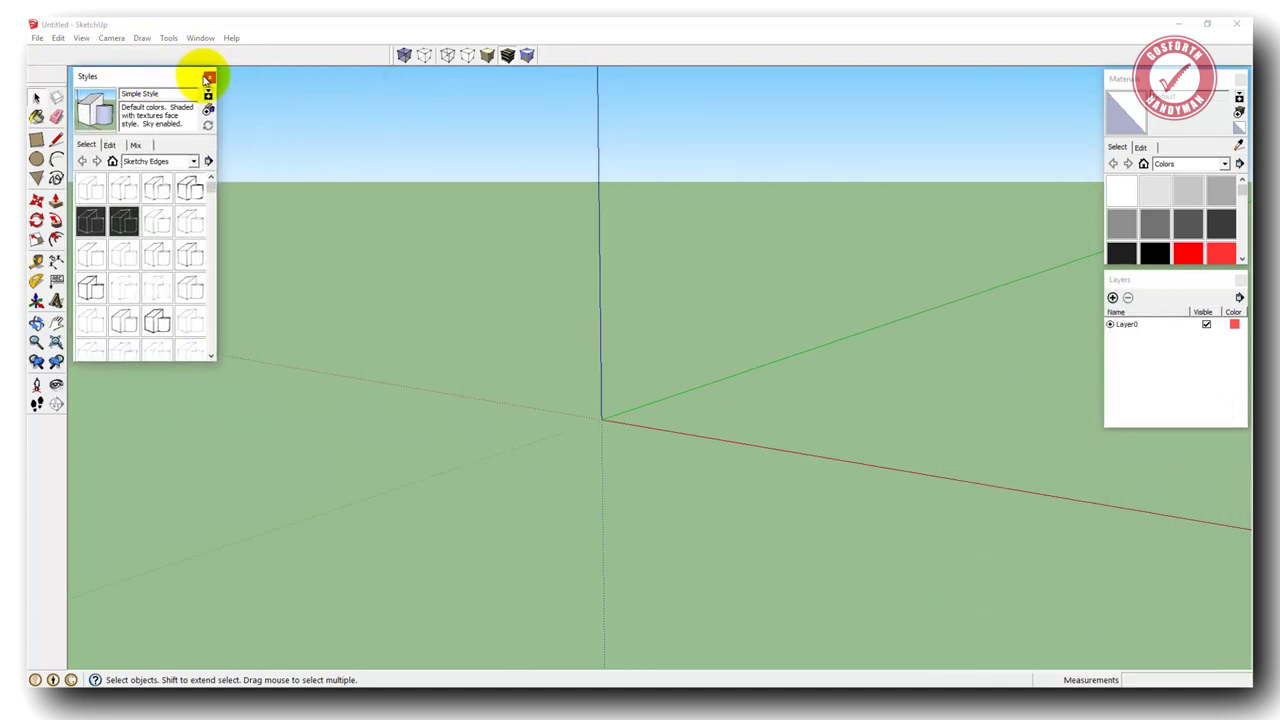
pyautogui.click(211, 79)
pyautogui.click(1240, 282)
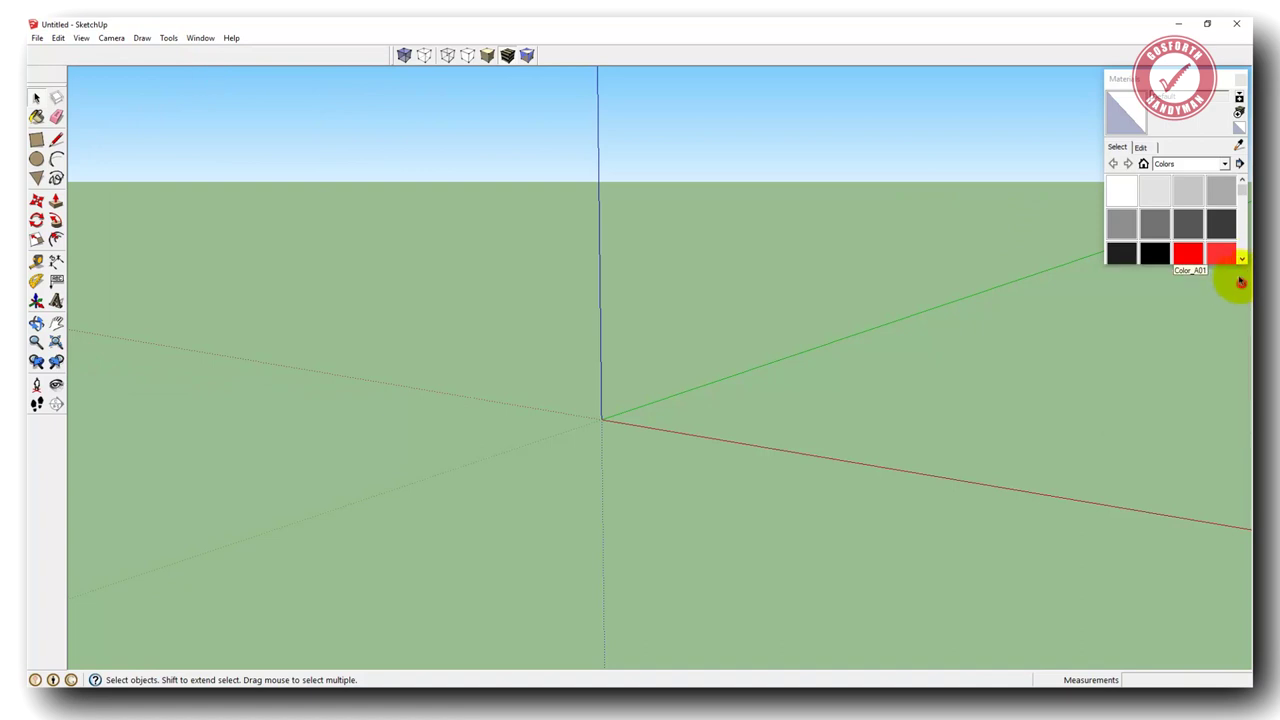
pyautogui.click(1239, 79)
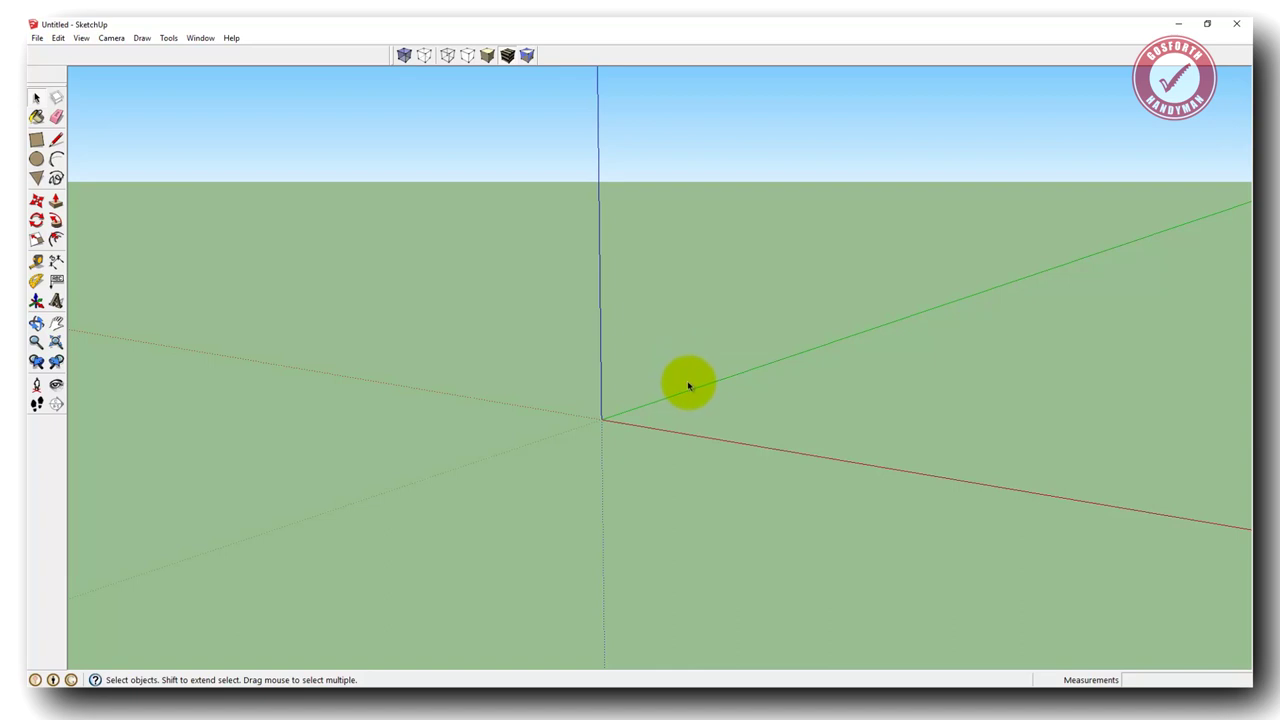
# Step: Draw two separate ground rectangles between the red and green axes, about 1675 × 1488 mm and about 1387 × 2600 mm
pyautogui.press('r')
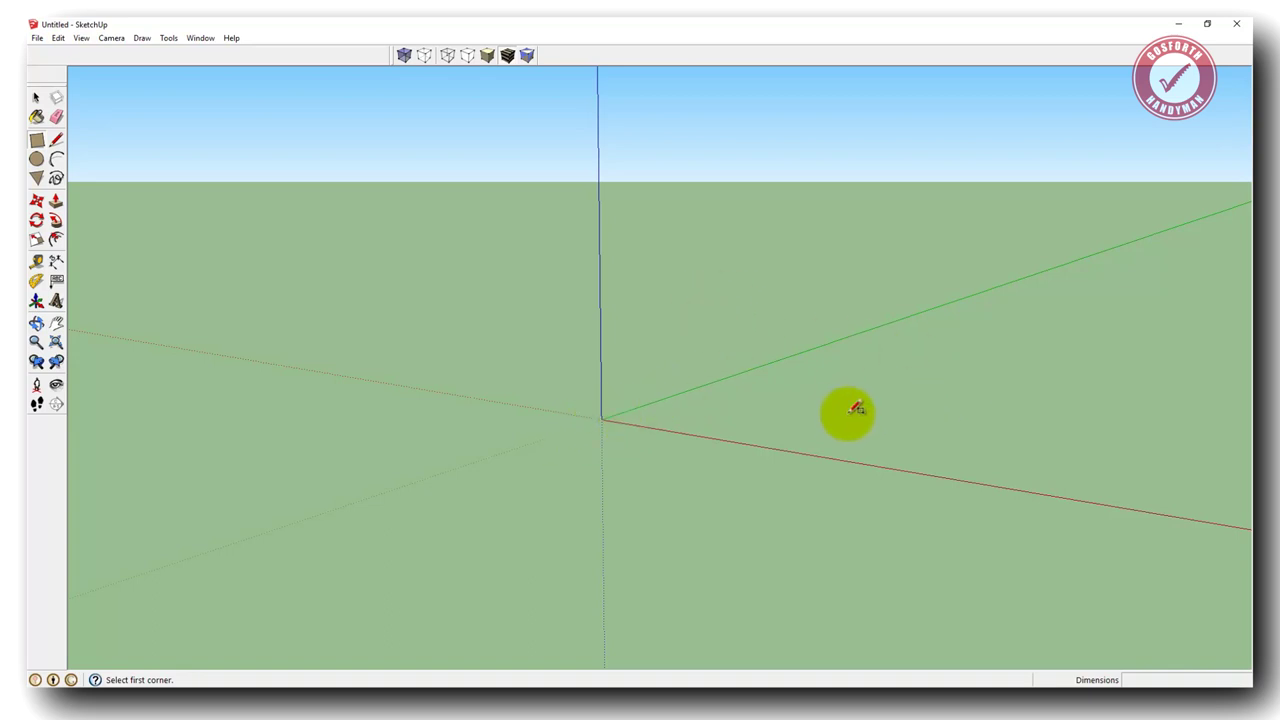
pyautogui.click(818, 392)
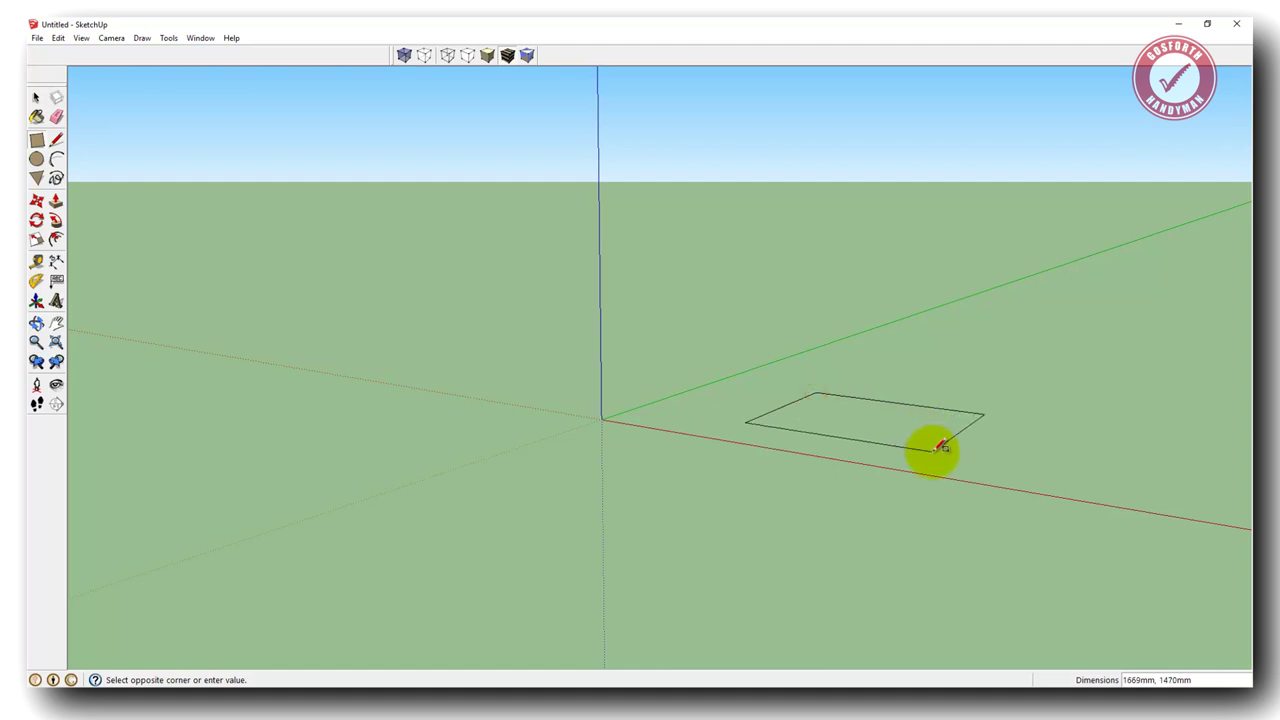
pyautogui.click(937, 450)
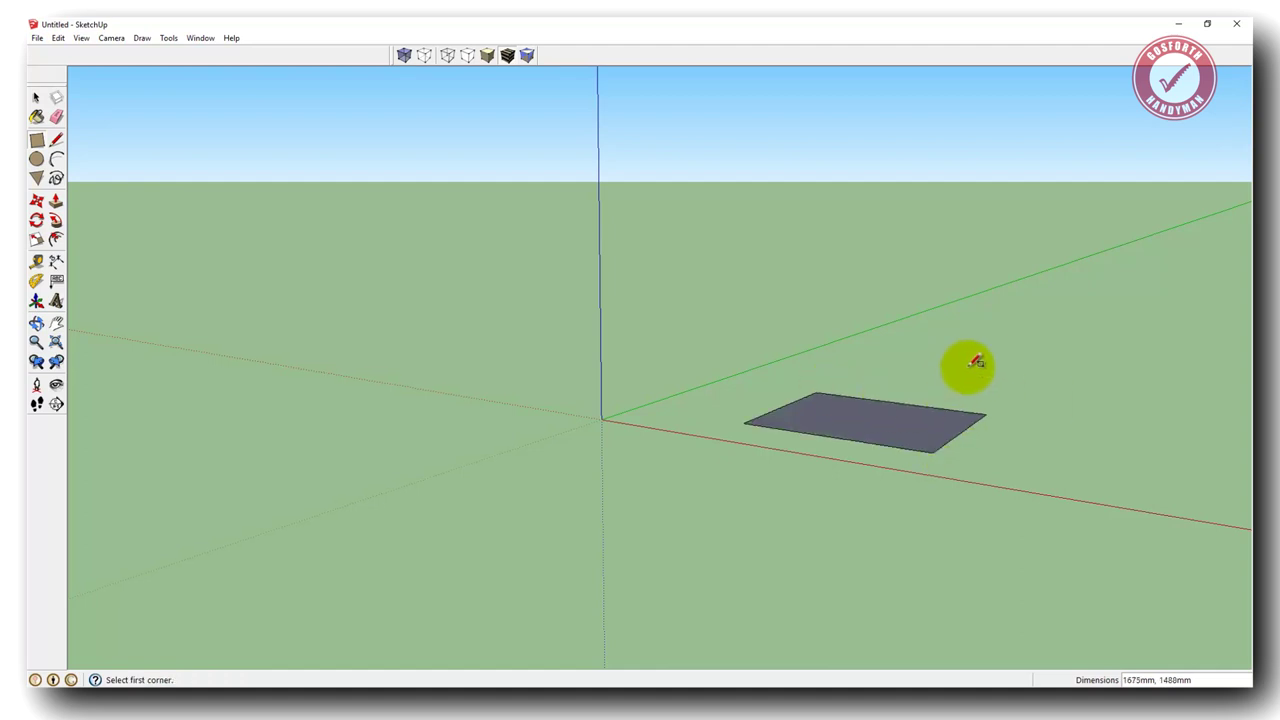
pyautogui.click(1046, 326)
pyautogui.click(892, 341)
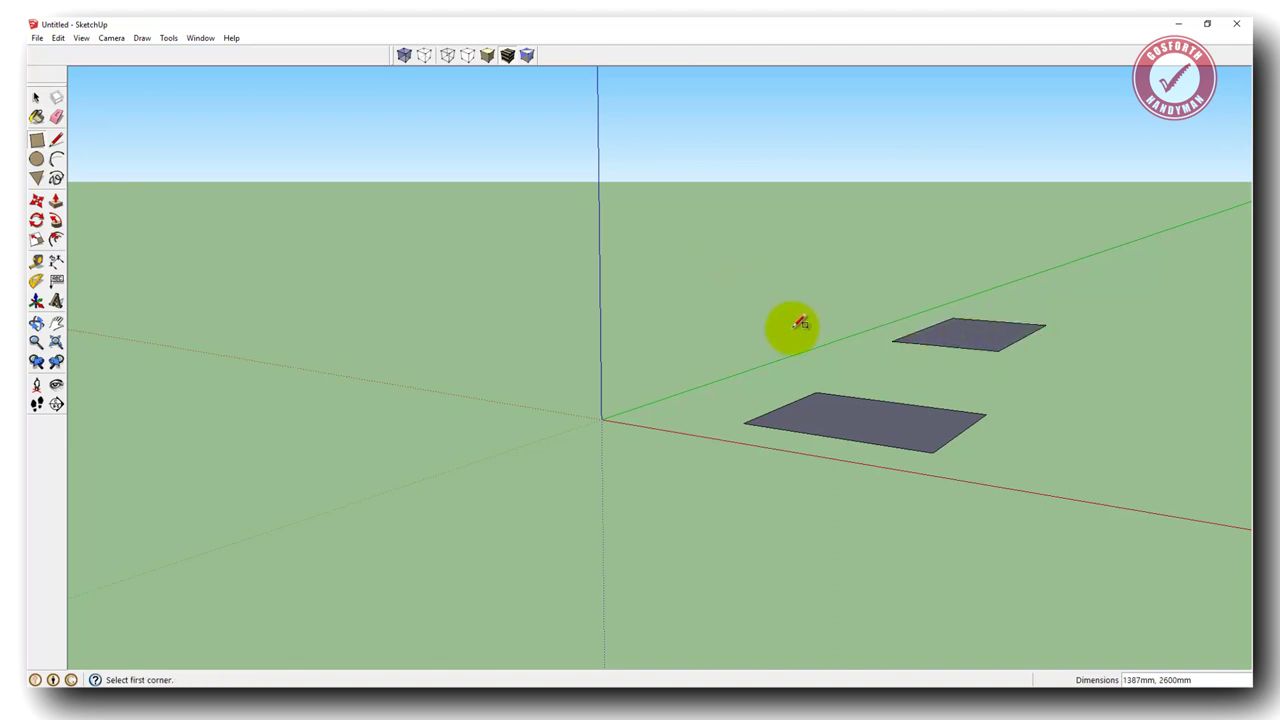
# Step: Draw three more ground rectangles around the origin, including one about 3049 × 3049 mm and one about 4581 × 2180 mm
pyautogui.click(658, 282)
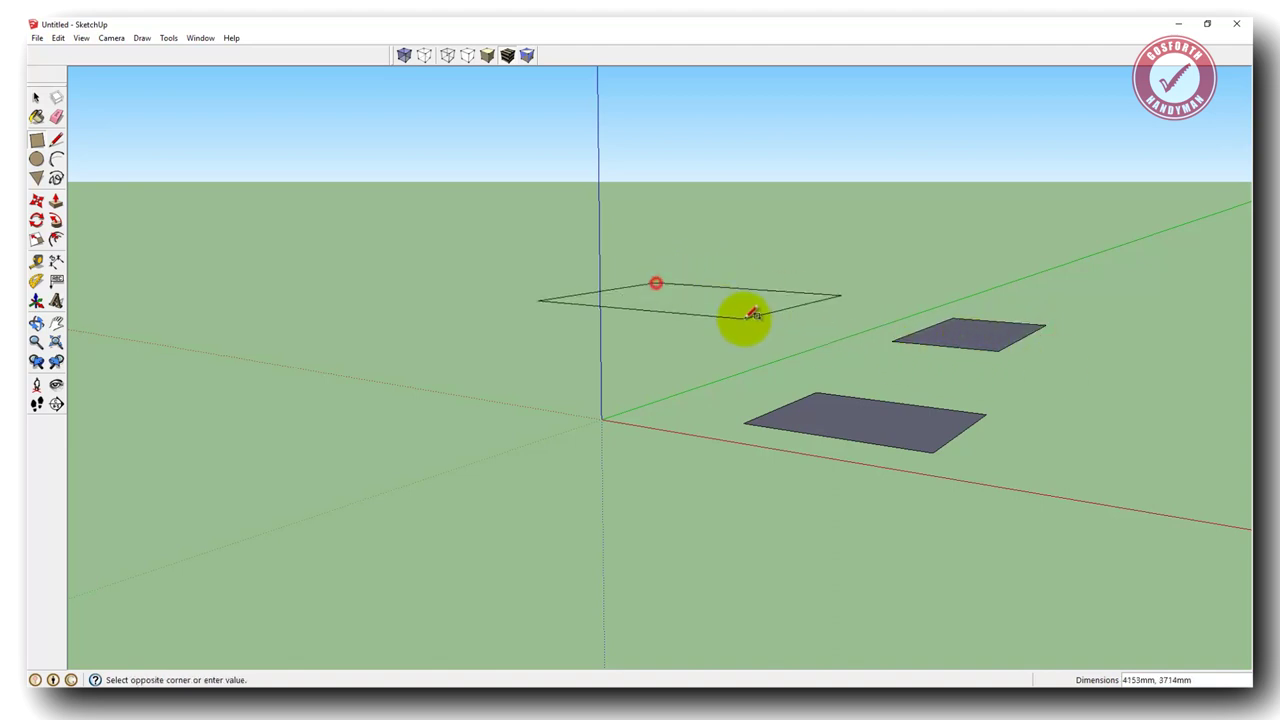
pyautogui.click(690, 308)
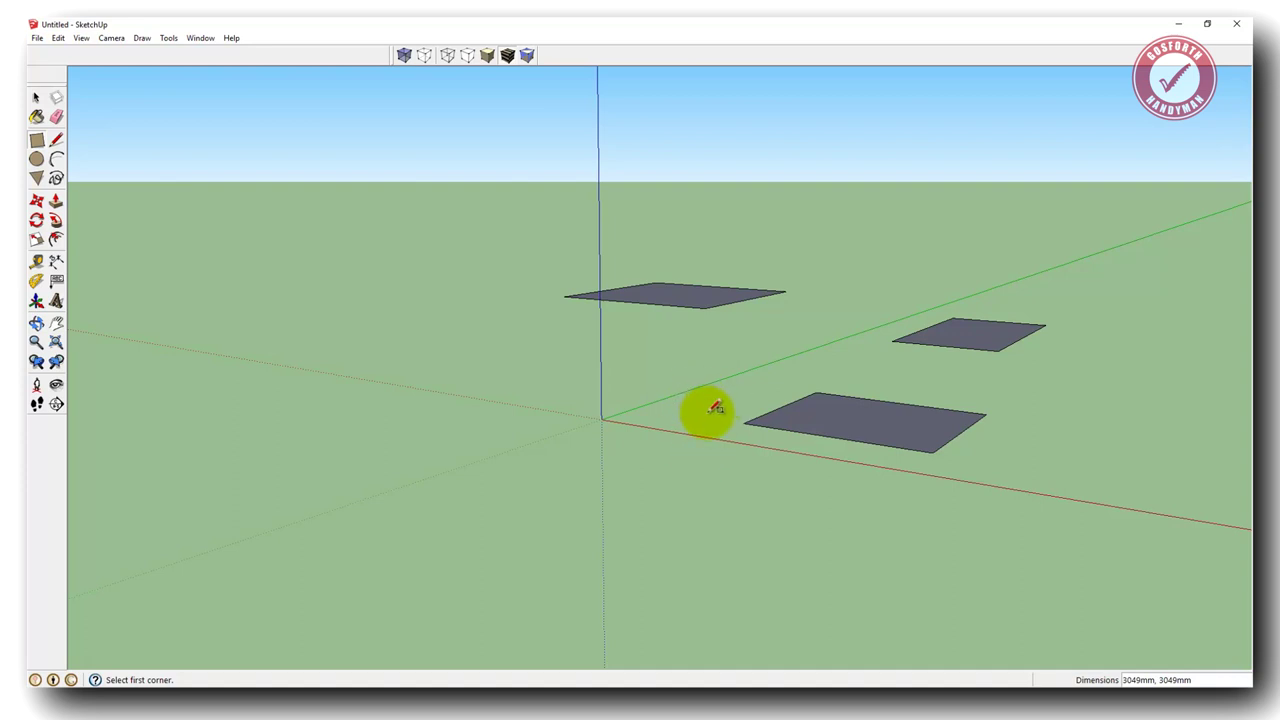
pyautogui.click(650, 438)
pyautogui.click(376, 435)
pyautogui.click(317, 305)
pyautogui.click(400, 347)
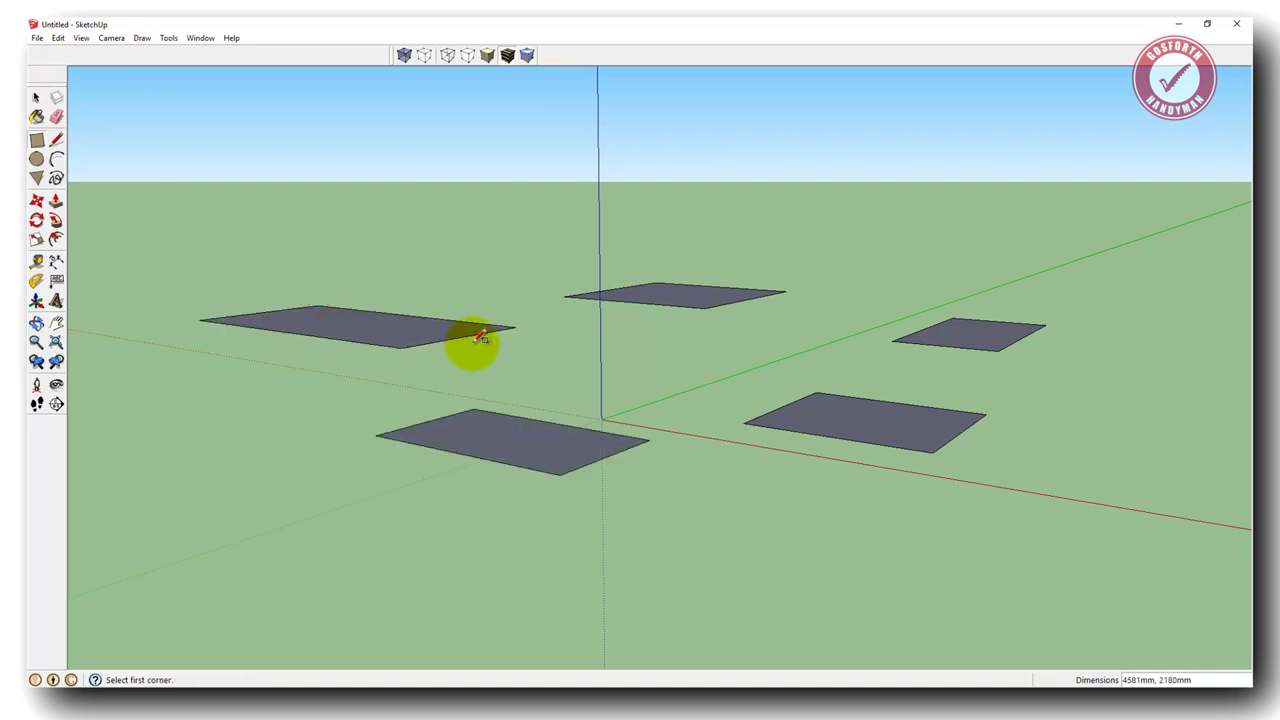
# Step: Draw further practice rectangles behind, in front of and beside the origin, some flat and some standing upright
pyautogui.click(836, 256)
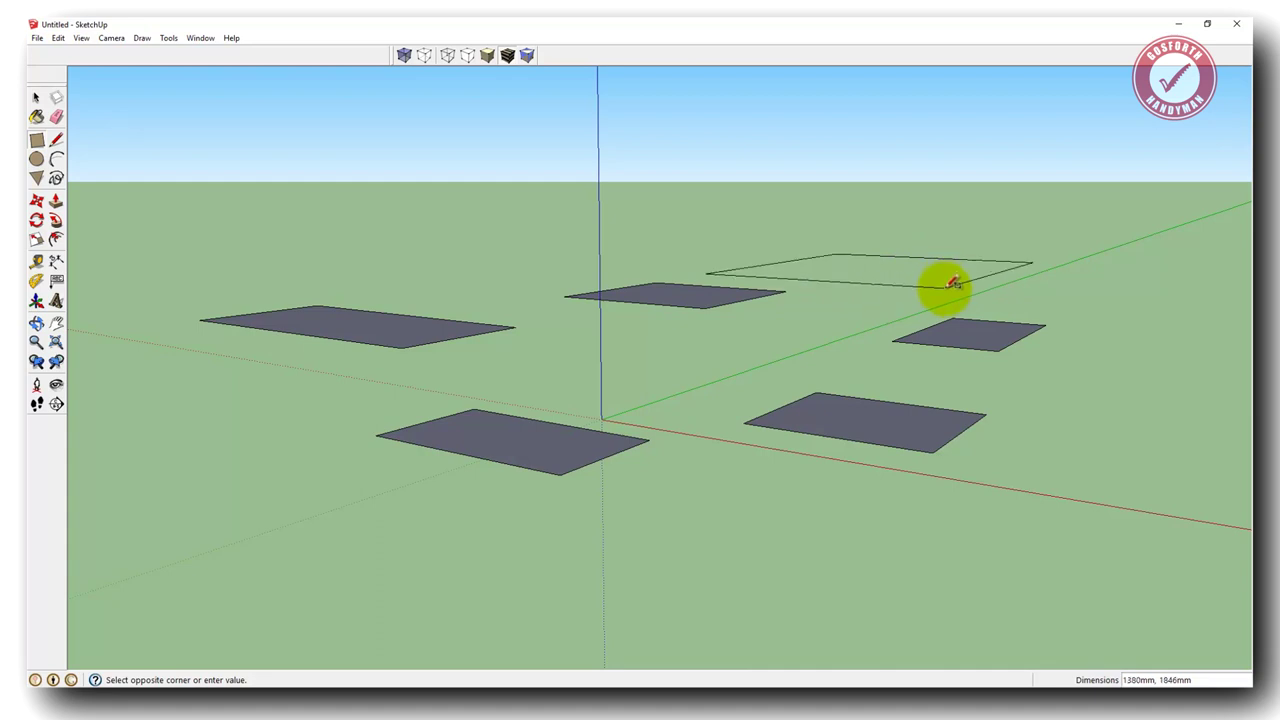
pyautogui.click(880, 286)
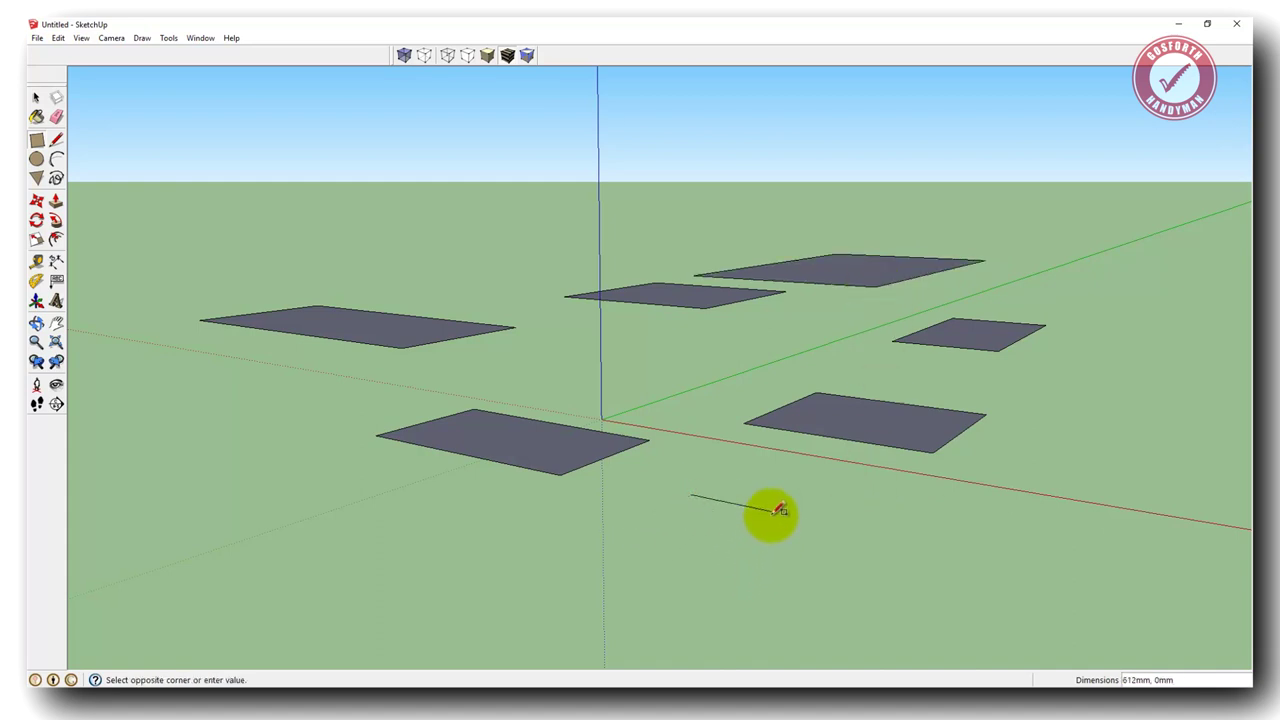
pyautogui.click(738, 562)
pyautogui.click(620, 229)
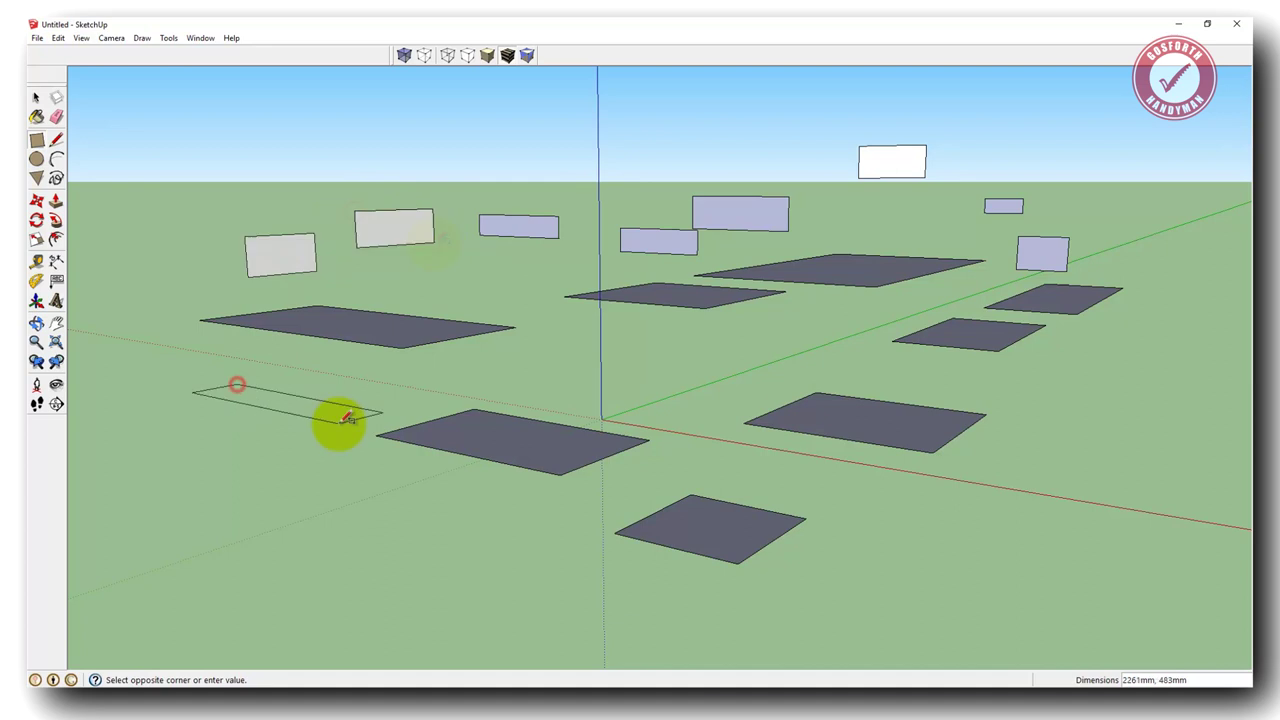
pyautogui.click(305, 437)
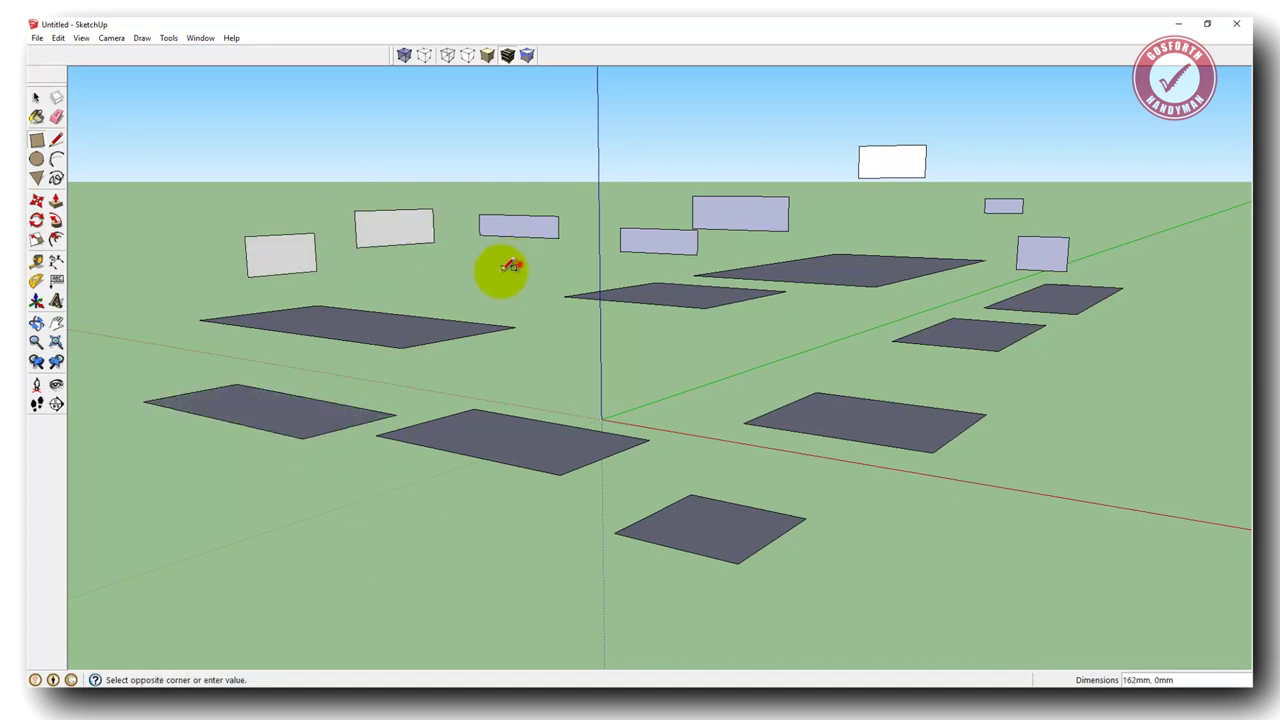
pyautogui.click(476, 290)
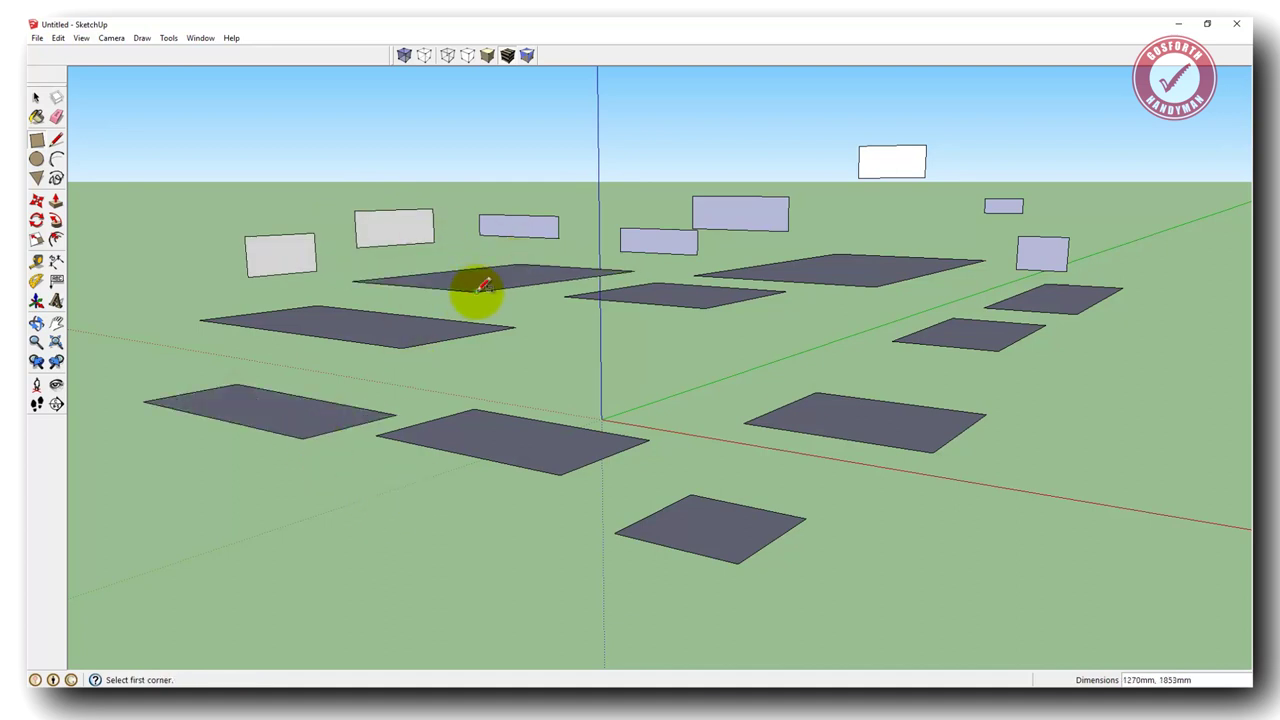
# Step: Draw a row of small upright rectangles along the horizon, including one about 146 × 292 mm beyond the negative red axis
pyautogui.click(223, 260)
pyautogui.click(173, 289)
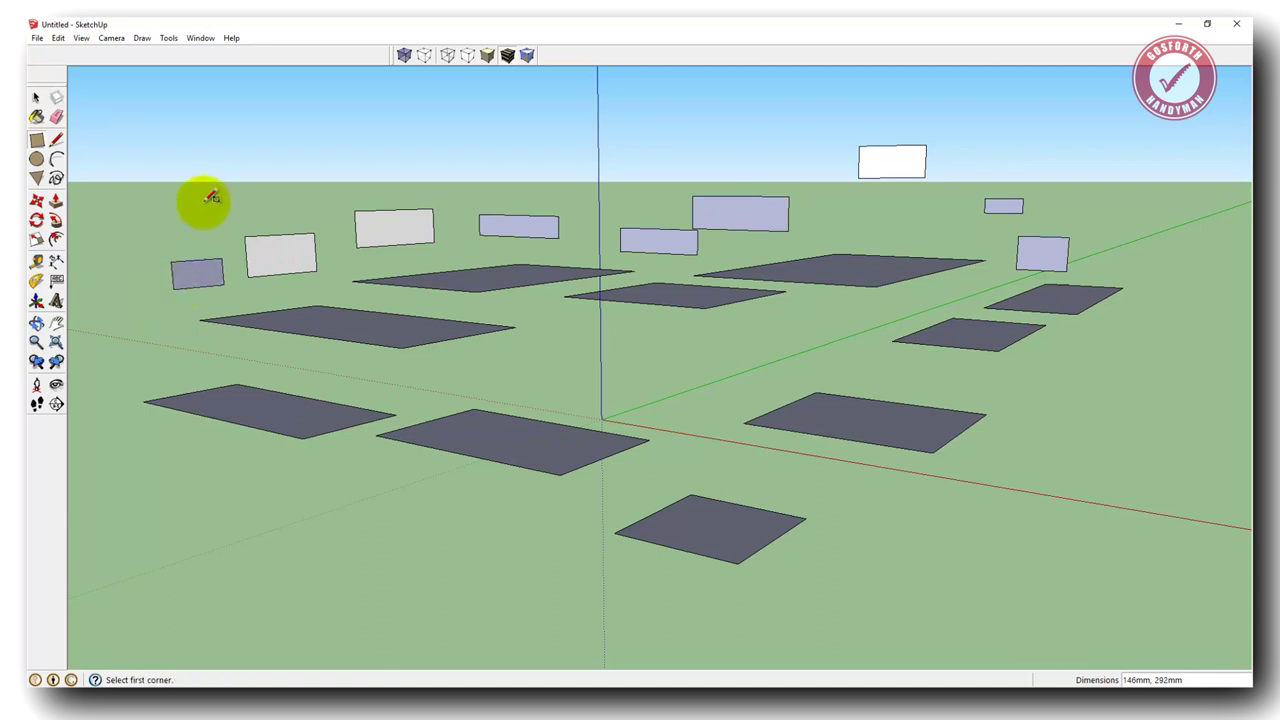
pyautogui.click(206, 201)
pyautogui.click(275, 226)
pyautogui.click(301, 169)
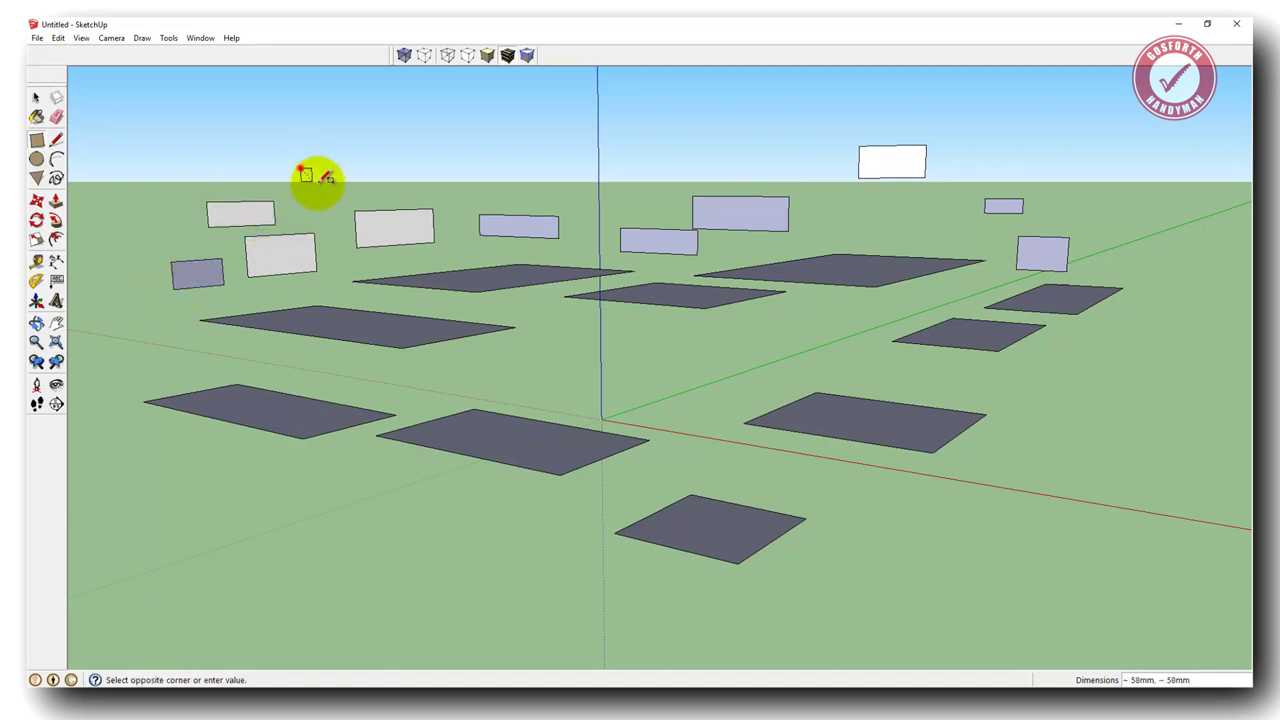
pyautogui.click(371, 200)
pyautogui.click(415, 174)
pyautogui.click(476, 200)
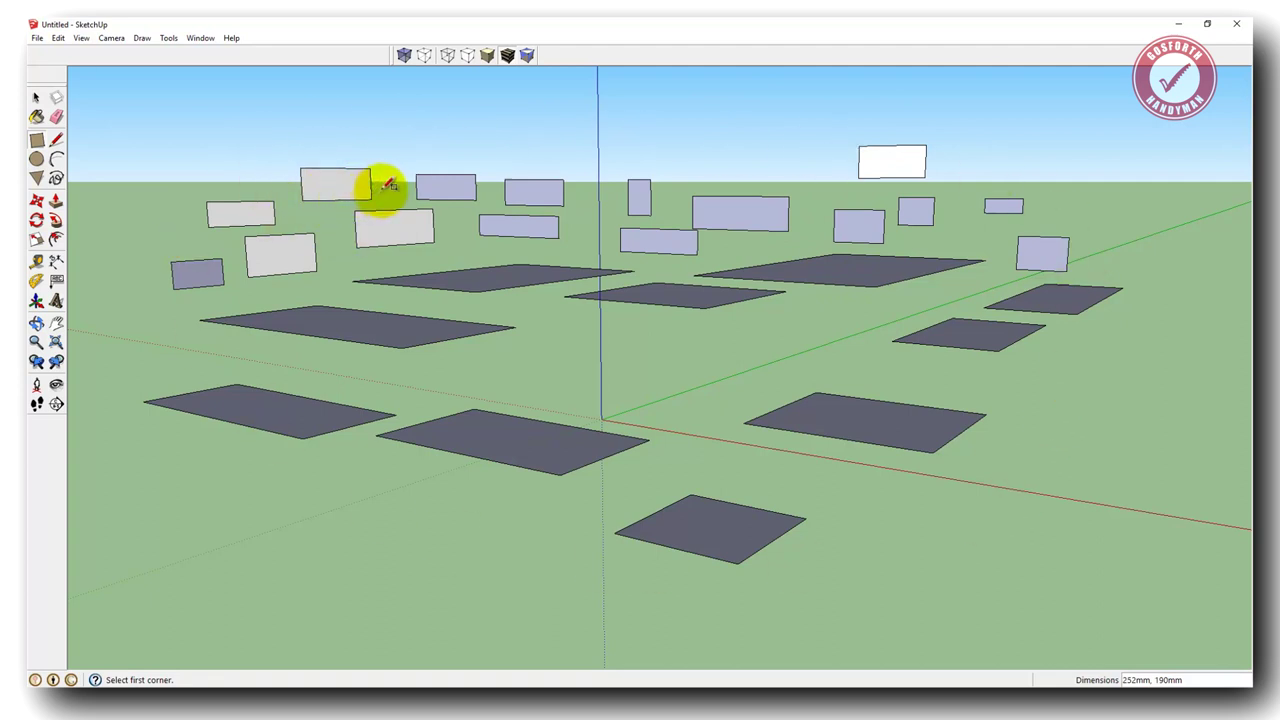
# Step: Try enclosing selection boxes around all the rectangles and around the group near the blue axis, clearing the selection each time
pyautogui.press('space')
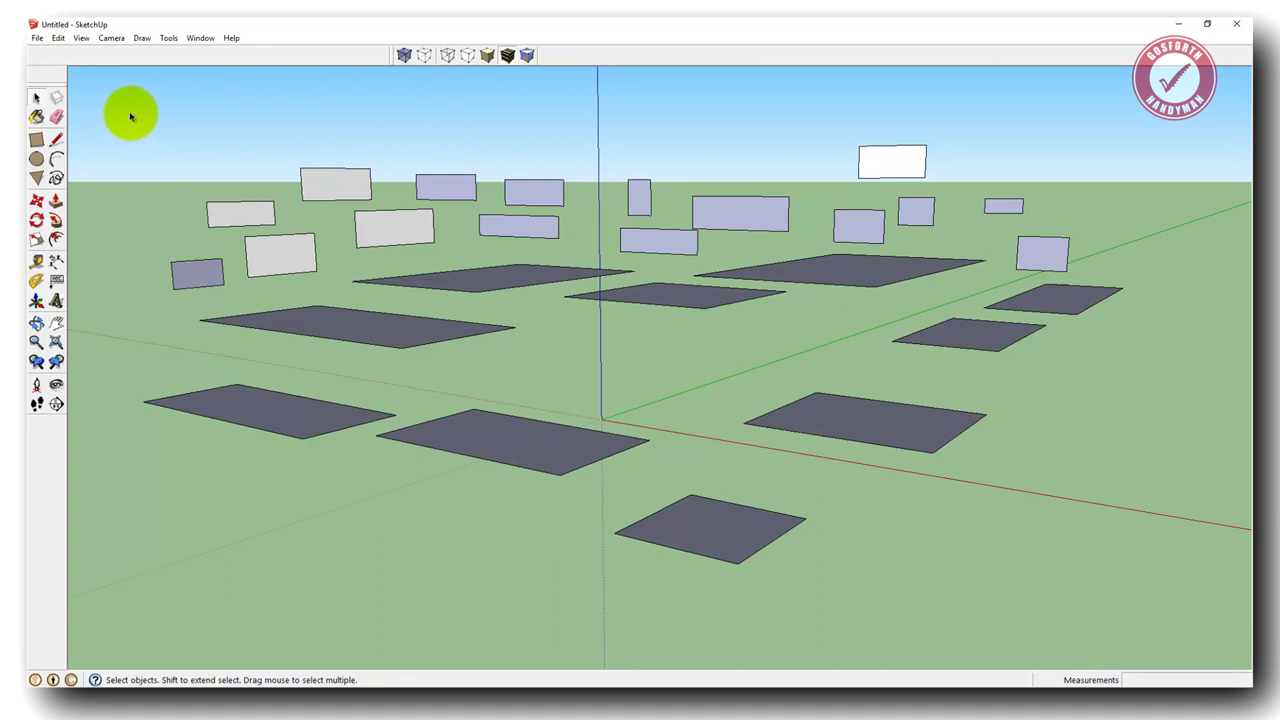
pyautogui.moveTo(120, 115); pyautogui.dragTo(1159, 596)
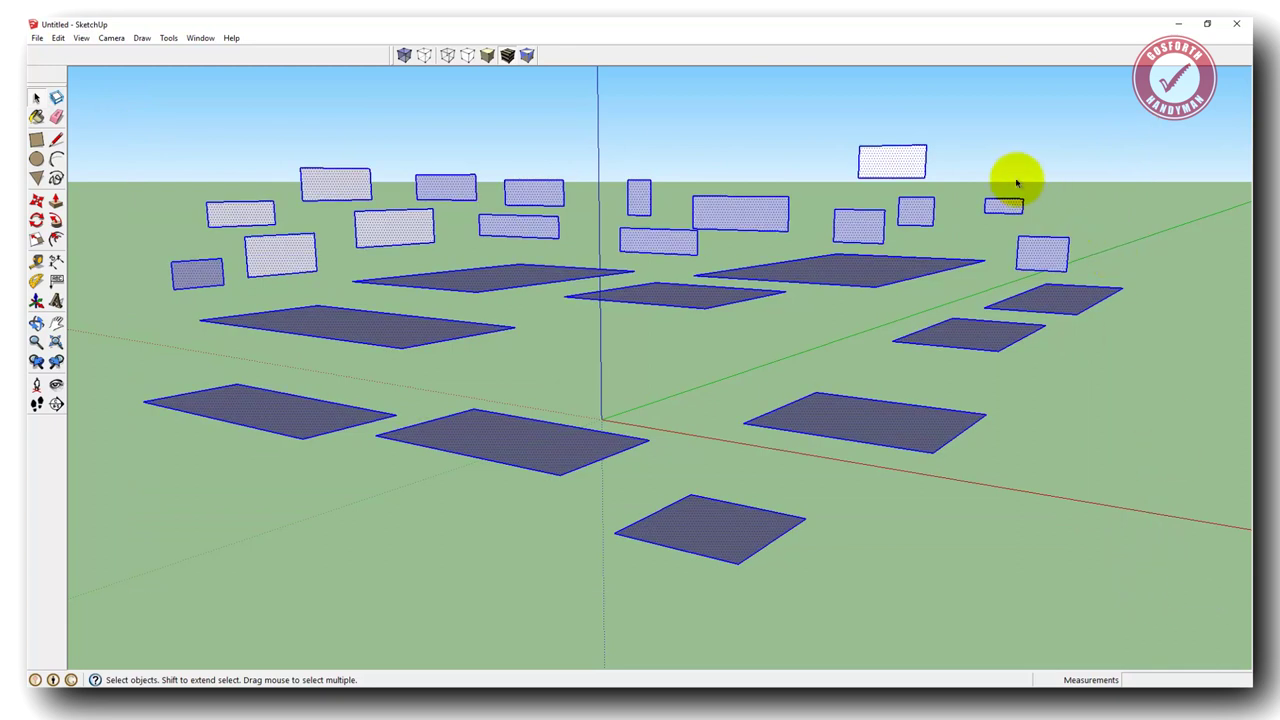
pyautogui.click(668, 162)
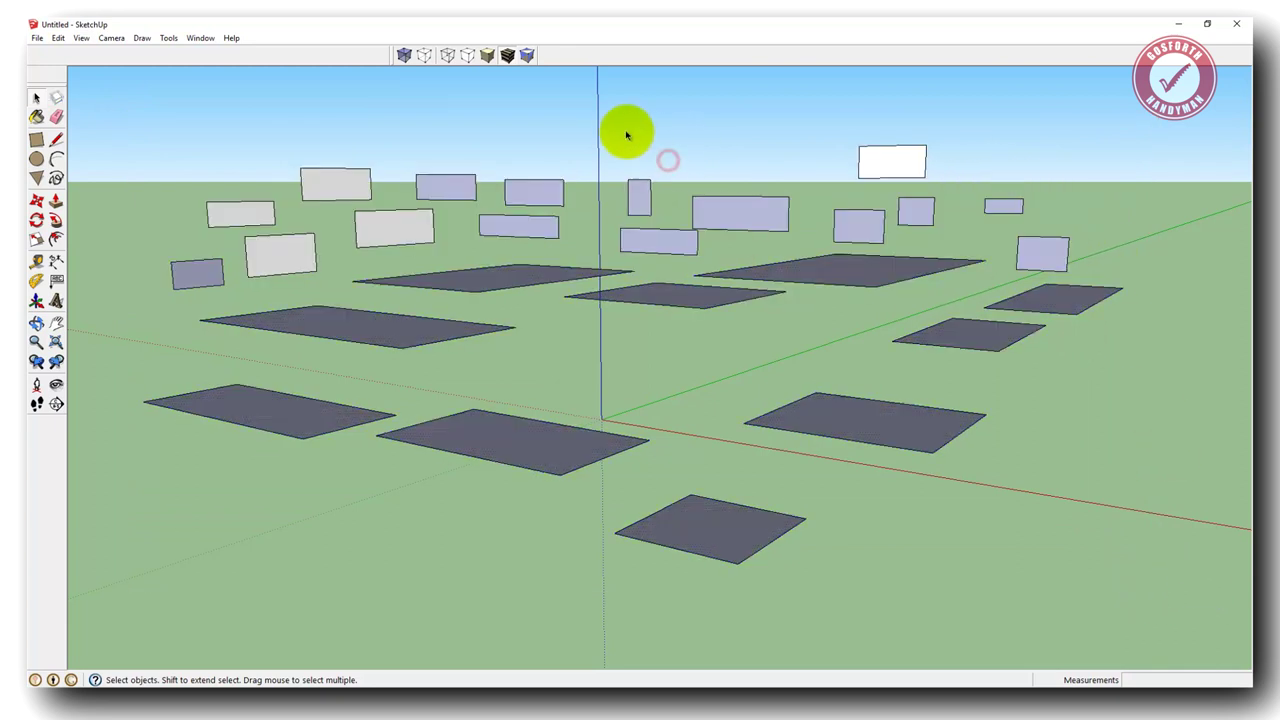
pyautogui.moveTo(621, 145); pyautogui.dragTo(881, 306)
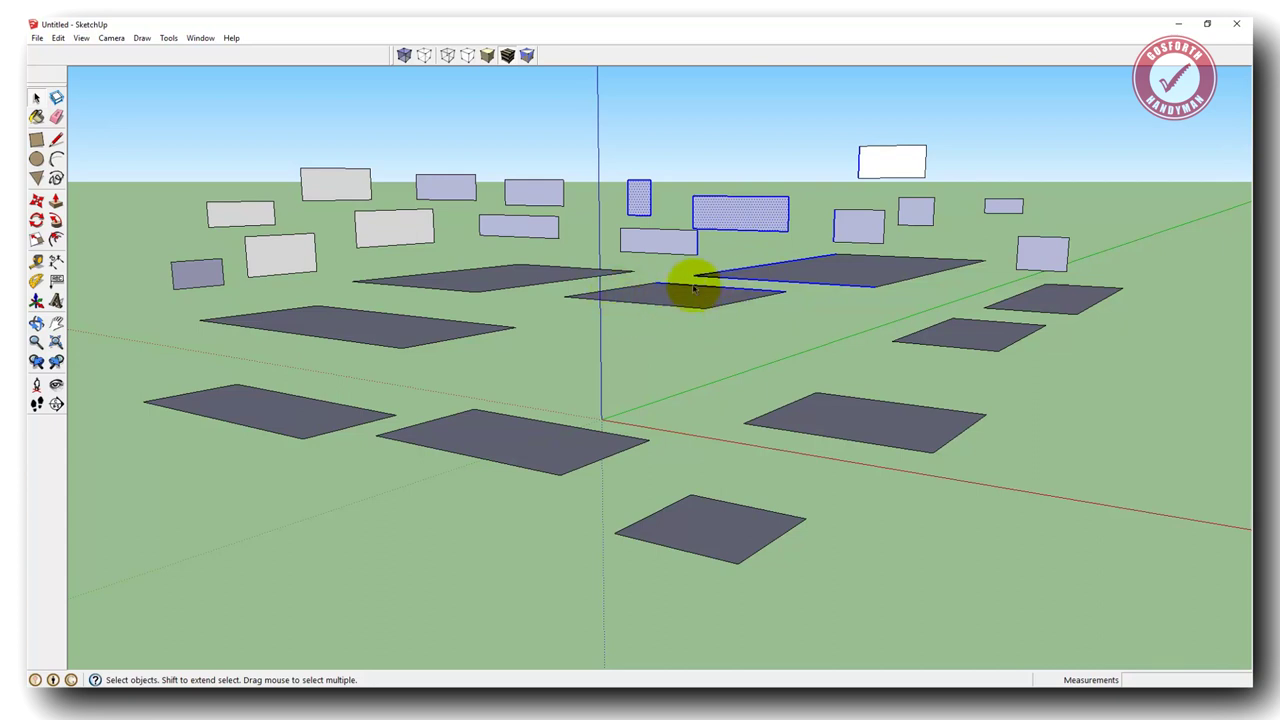
pyautogui.click(620, 146)
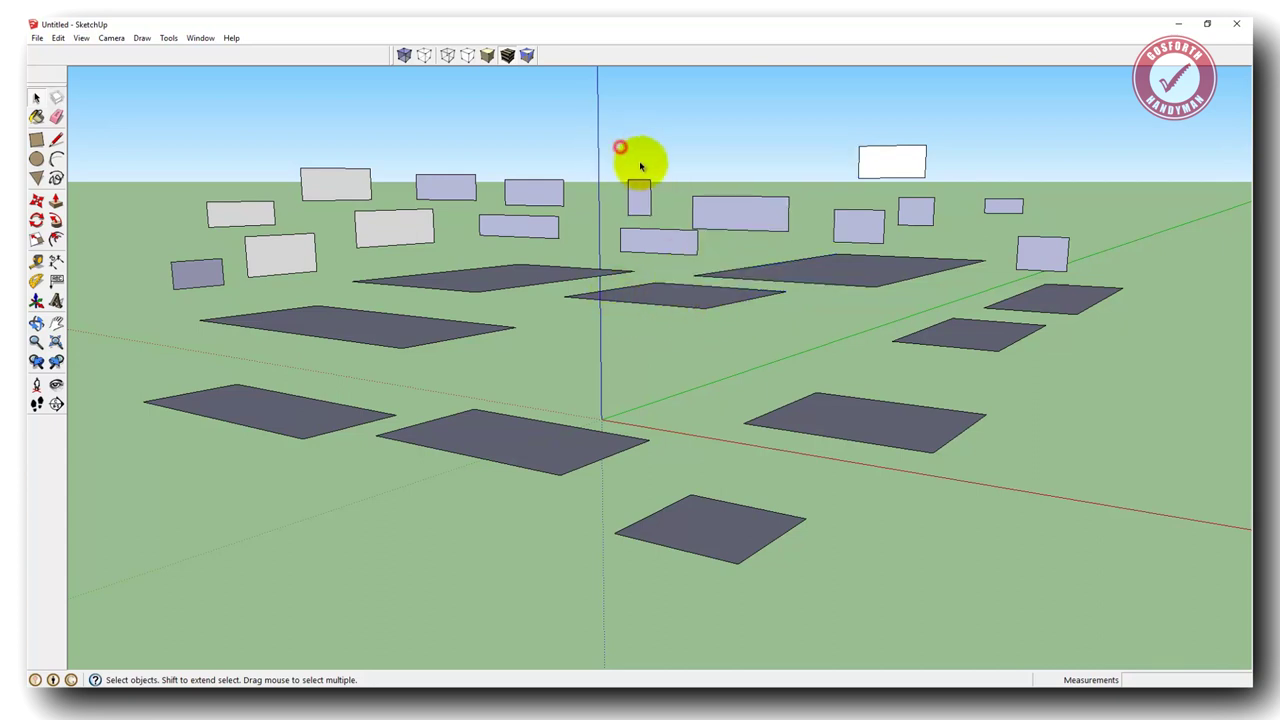
# Step: Compare crossing selection boxes with an enclosing one over the same group of rectangles near the blue axis, and clear the selection
pyautogui.moveTo(909, 123); pyautogui.dragTo(647, 335)
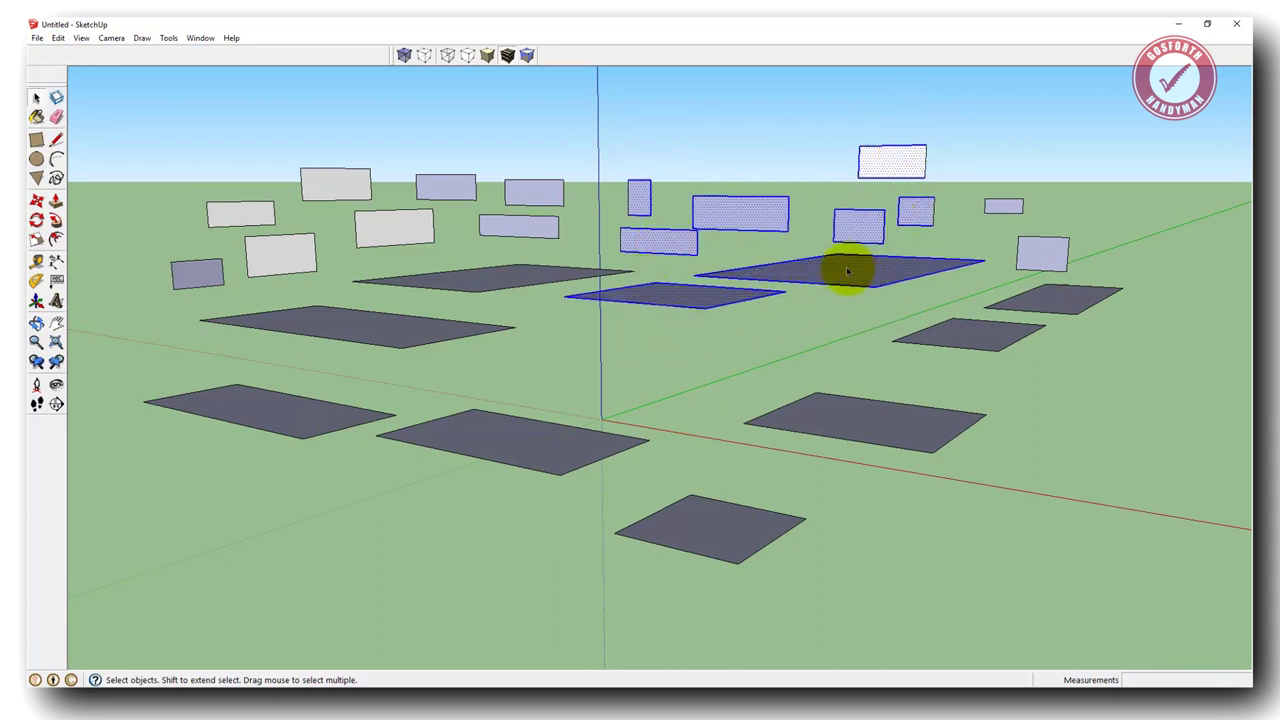
pyautogui.moveTo(911, 125); pyautogui.dragTo(644, 318)
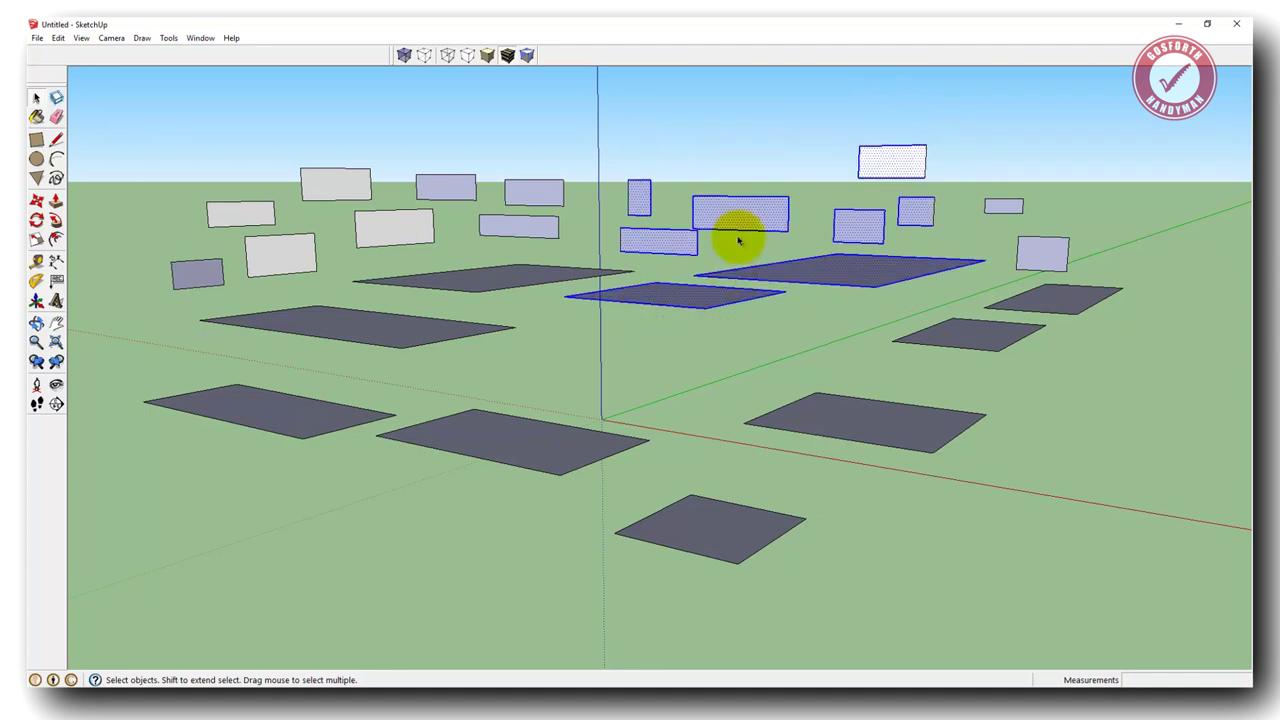
pyautogui.click(700, 142)
pyautogui.moveTo(628, 129); pyautogui.dragTo(851, 322)
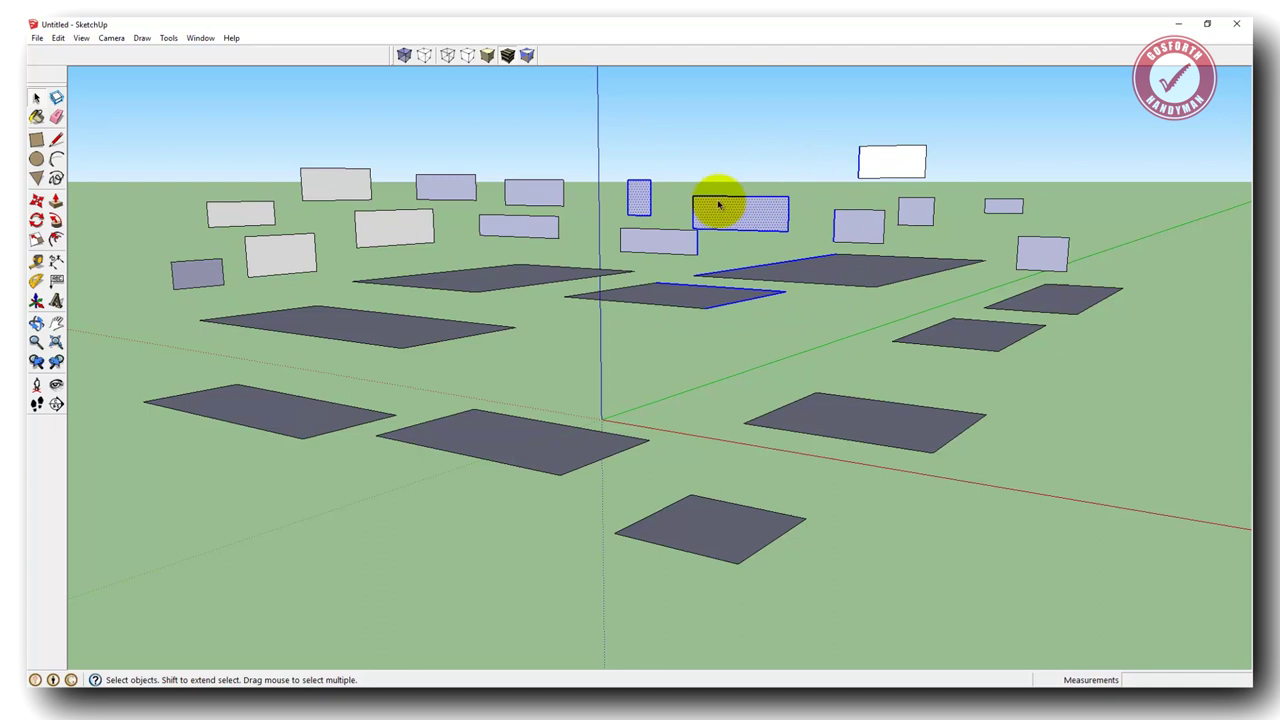
pyautogui.click(790, 165)
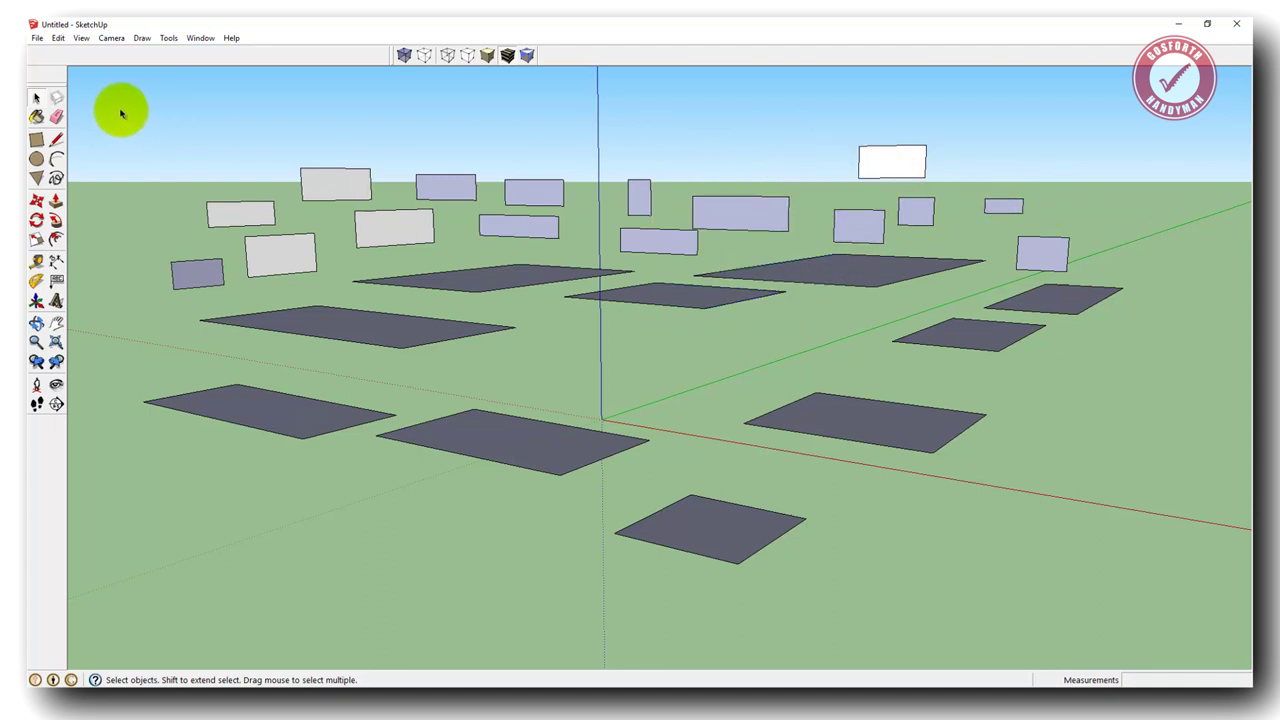
# Step: Select all the practice rectangles with an enclosing box and delete them
pyautogui.moveTo(110, 110); pyautogui.dragTo(1170, 614)
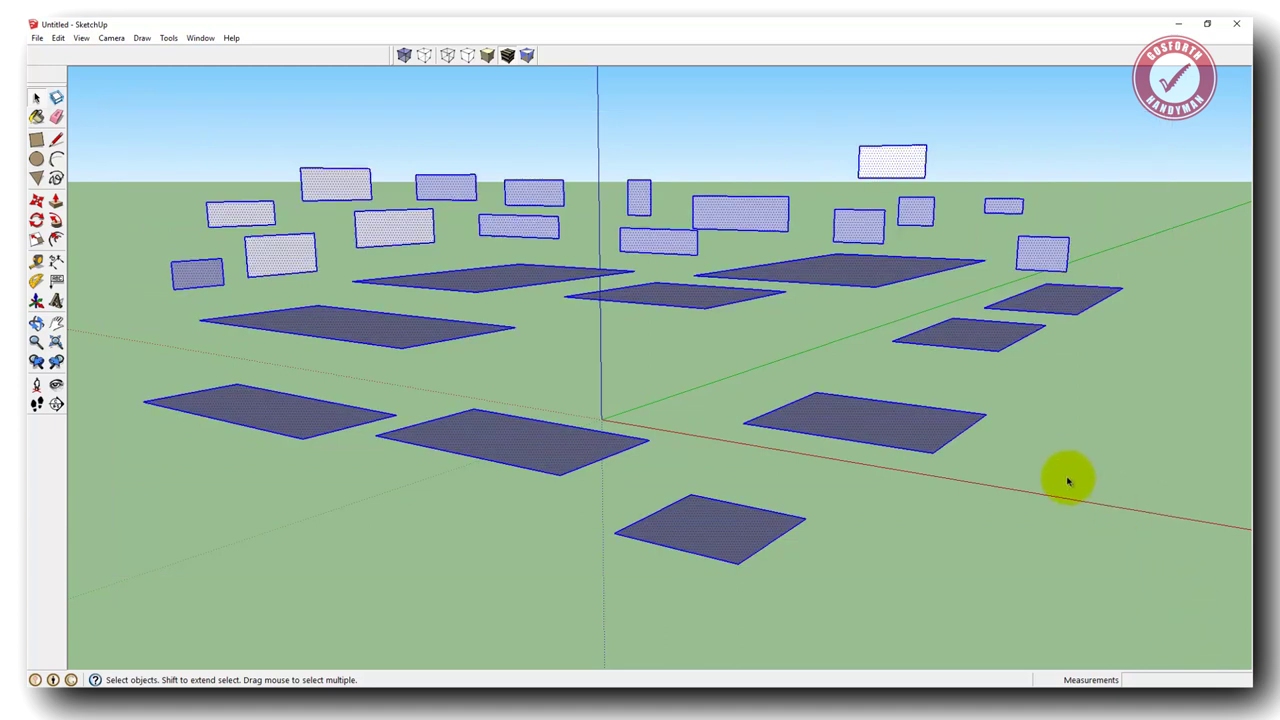
pyautogui.press('Delete')
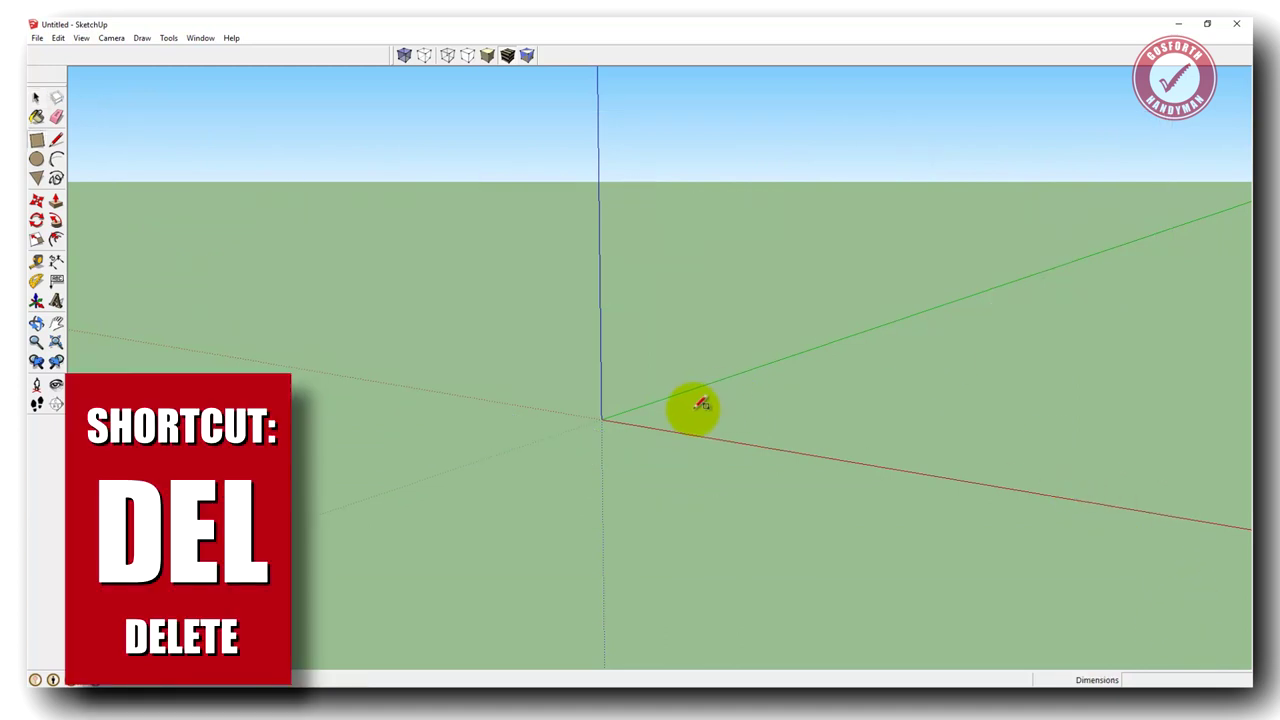
# Step: Draw four ground rectangles around the origin, including one about 2931 × 4346 mm and one about 2094 × 4051 mm
pyautogui.click(677, 411)
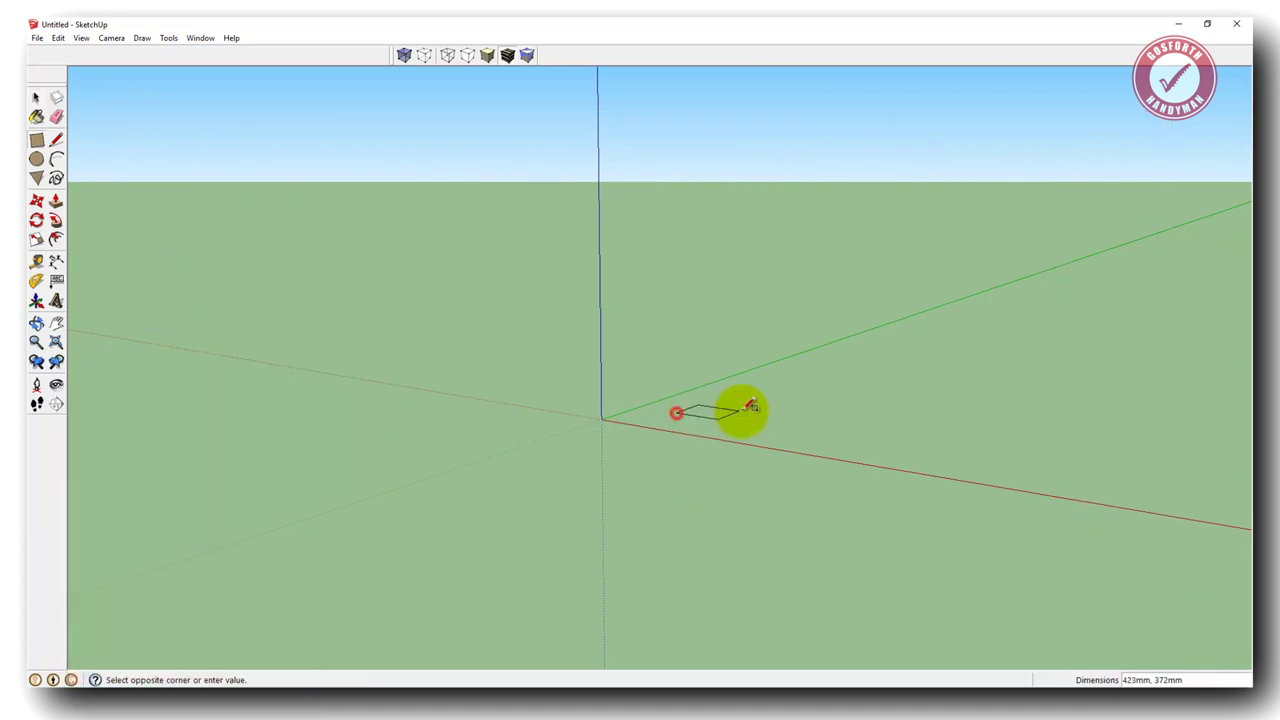
pyautogui.click(894, 393)
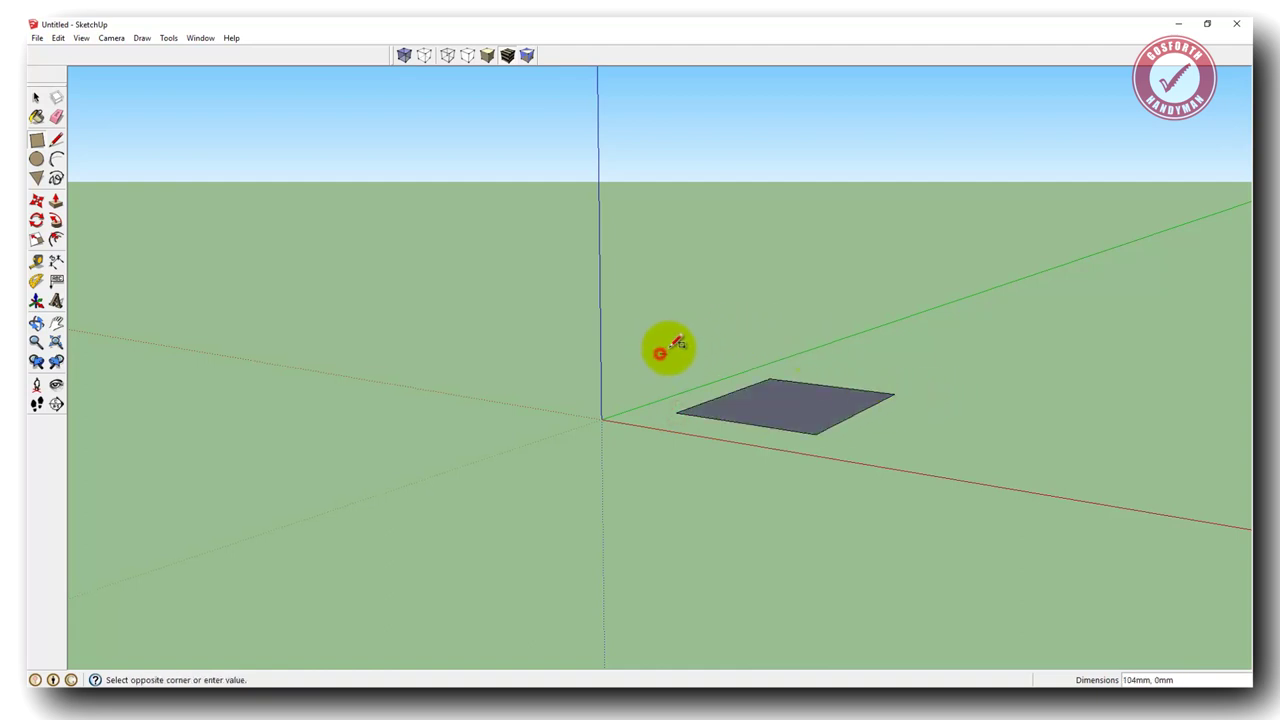
pyautogui.click(994, 330)
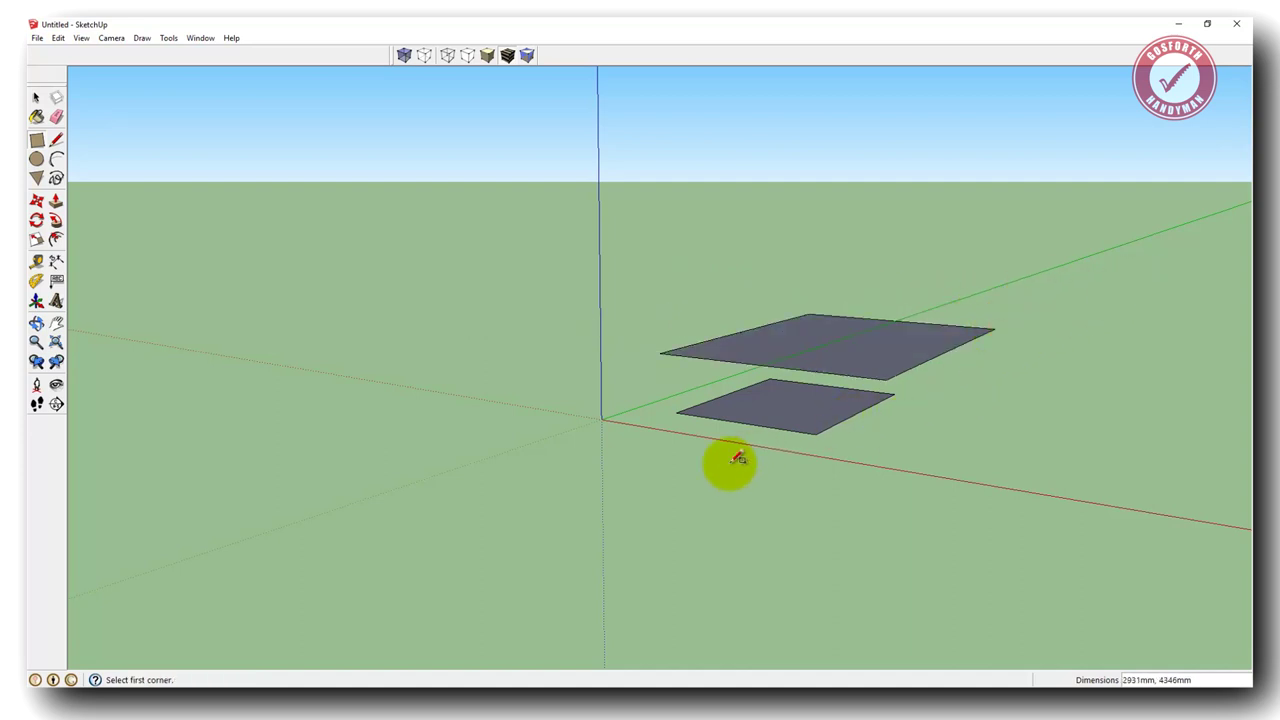
pyautogui.click(632, 458)
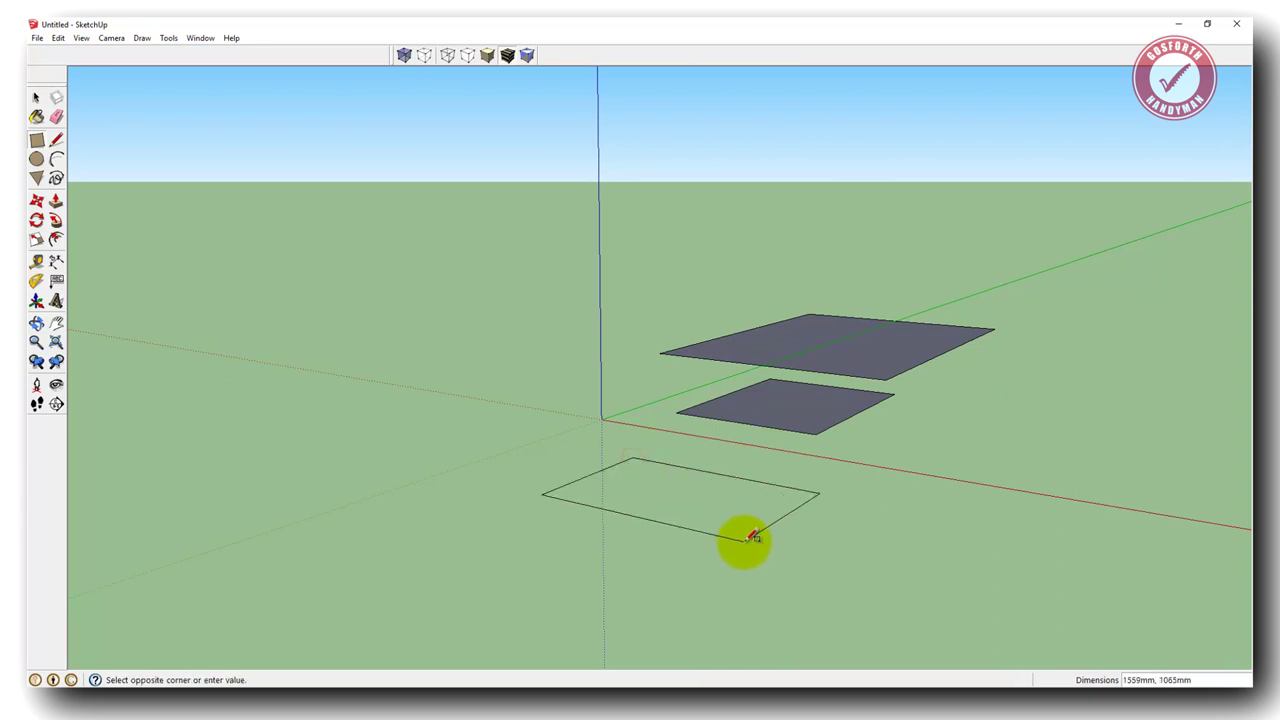
pyautogui.click(756, 561)
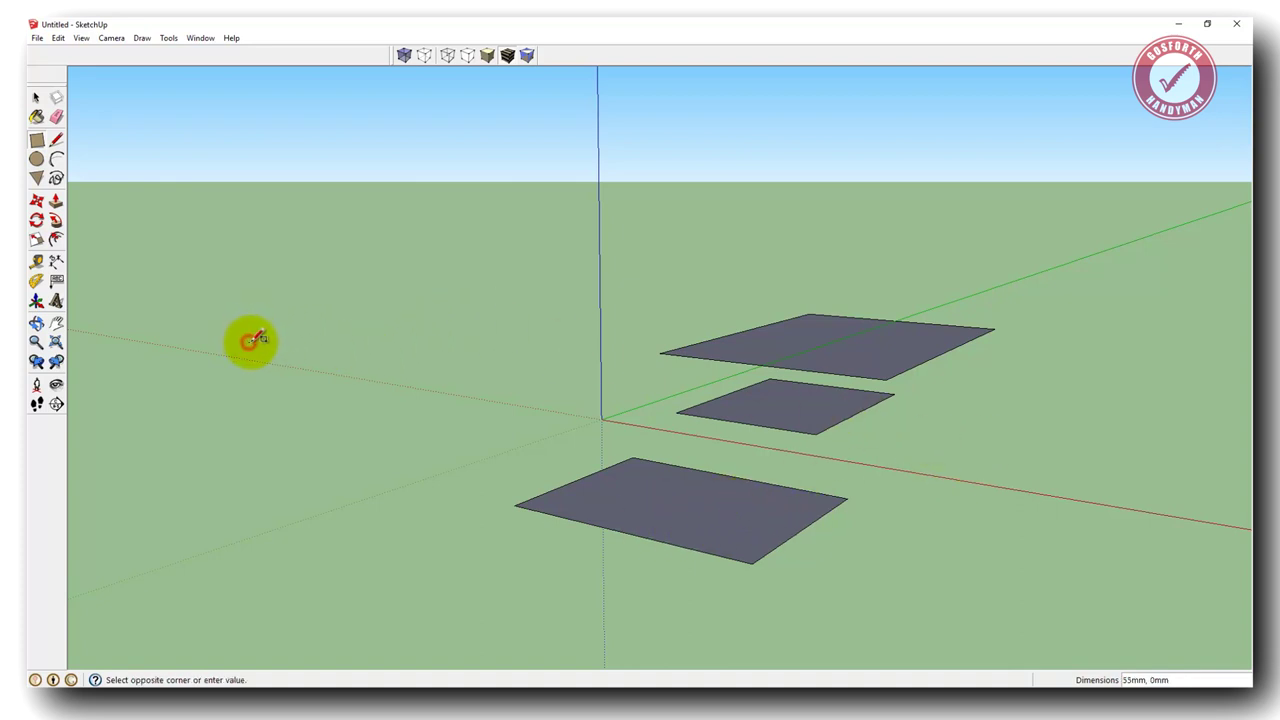
pyautogui.click(384, 301)
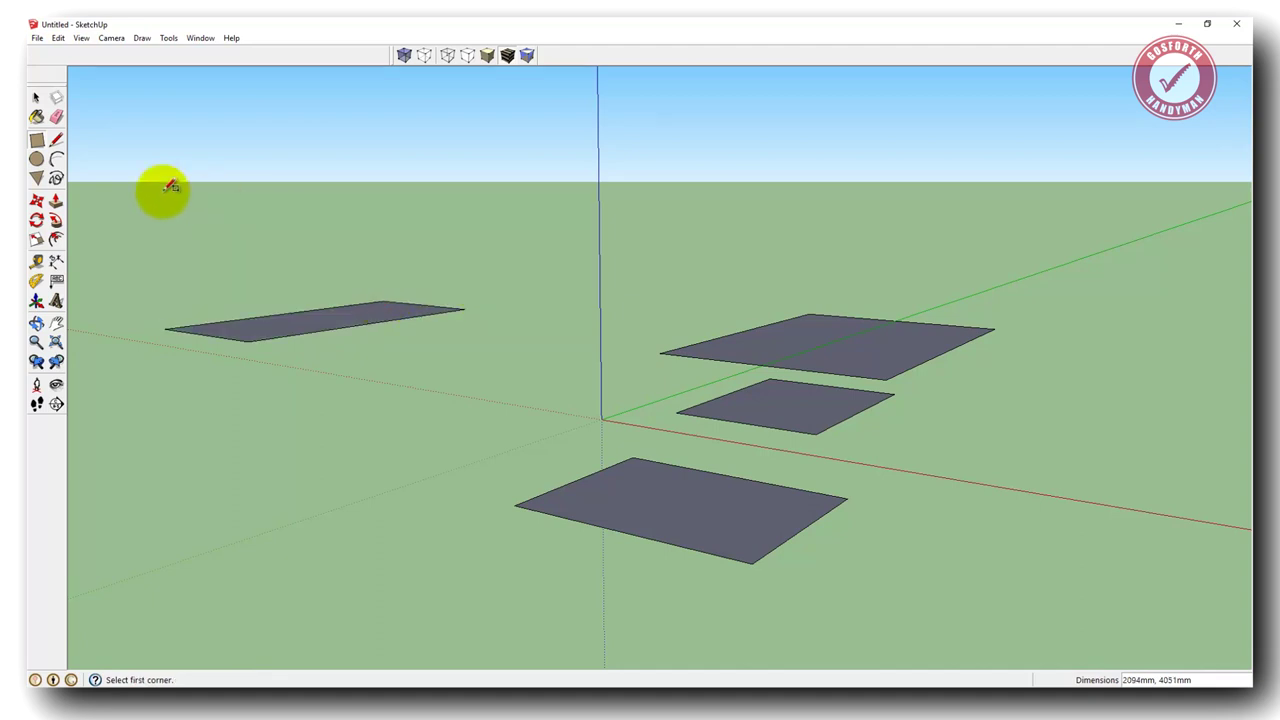
# Step: Select the four new ground rectangles together and delete them to empty the model
pyautogui.press('space')
pyautogui.moveTo(126, 237); pyautogui.dragTo(1040, 568)
pyautogui.press('Delete')
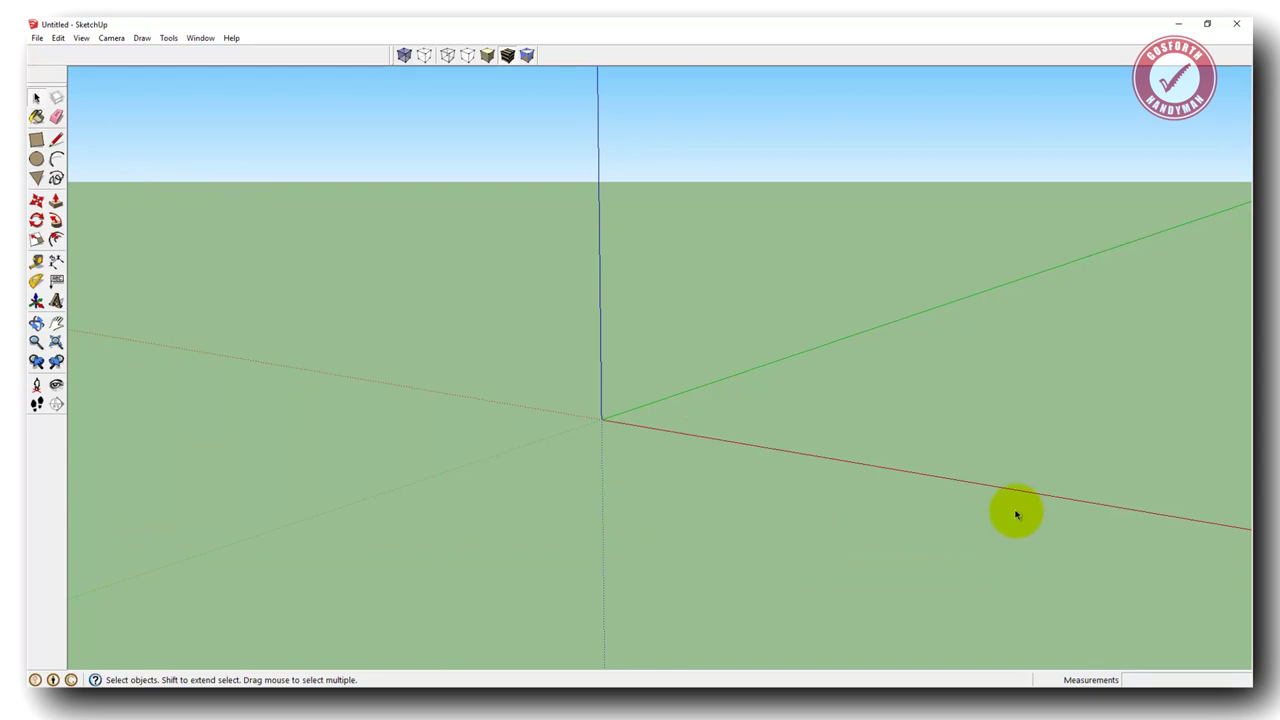
# Step: Draw a single ground rectangle of about 1325 × 1883 mm between the red and green axes
pyautogui.press('r')
pyautogui.click(686, 412)
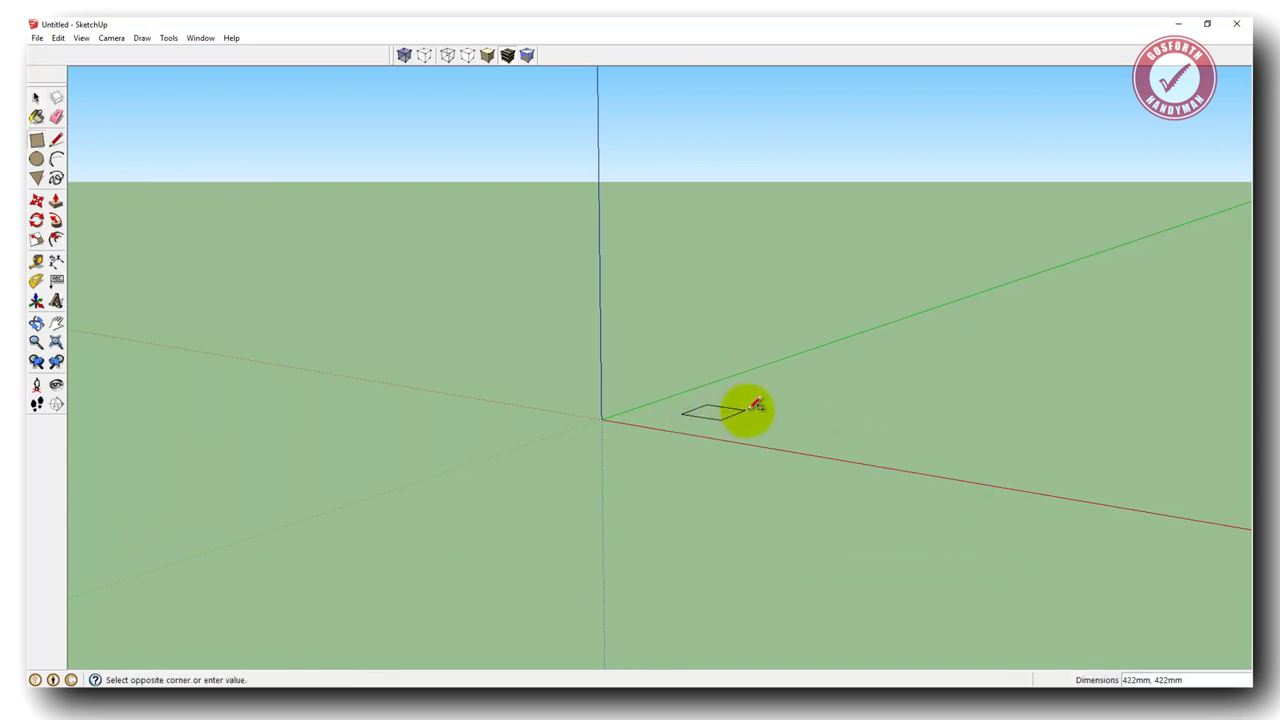
pyautogui.click(892, 393)
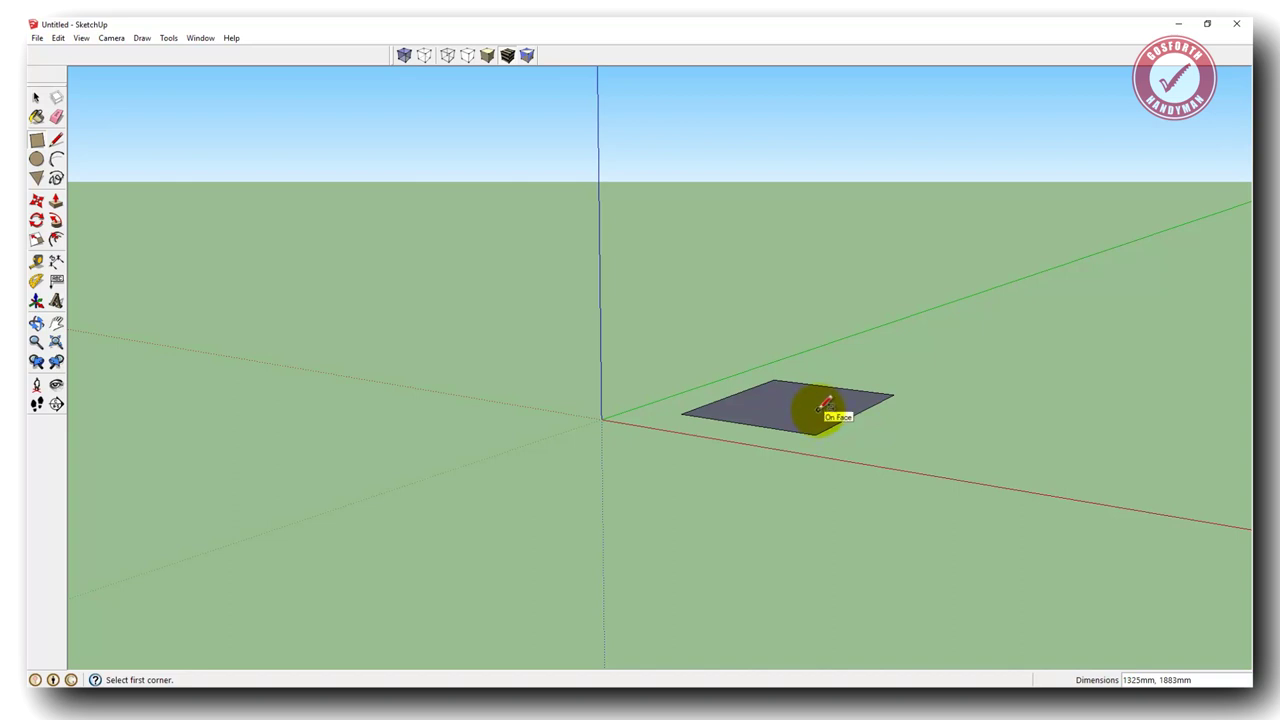
# Step: Push/Pull the rectangle into a solid box, first about 1280 mm upwards and finally down below the ground plane
pyautogui.press('p')
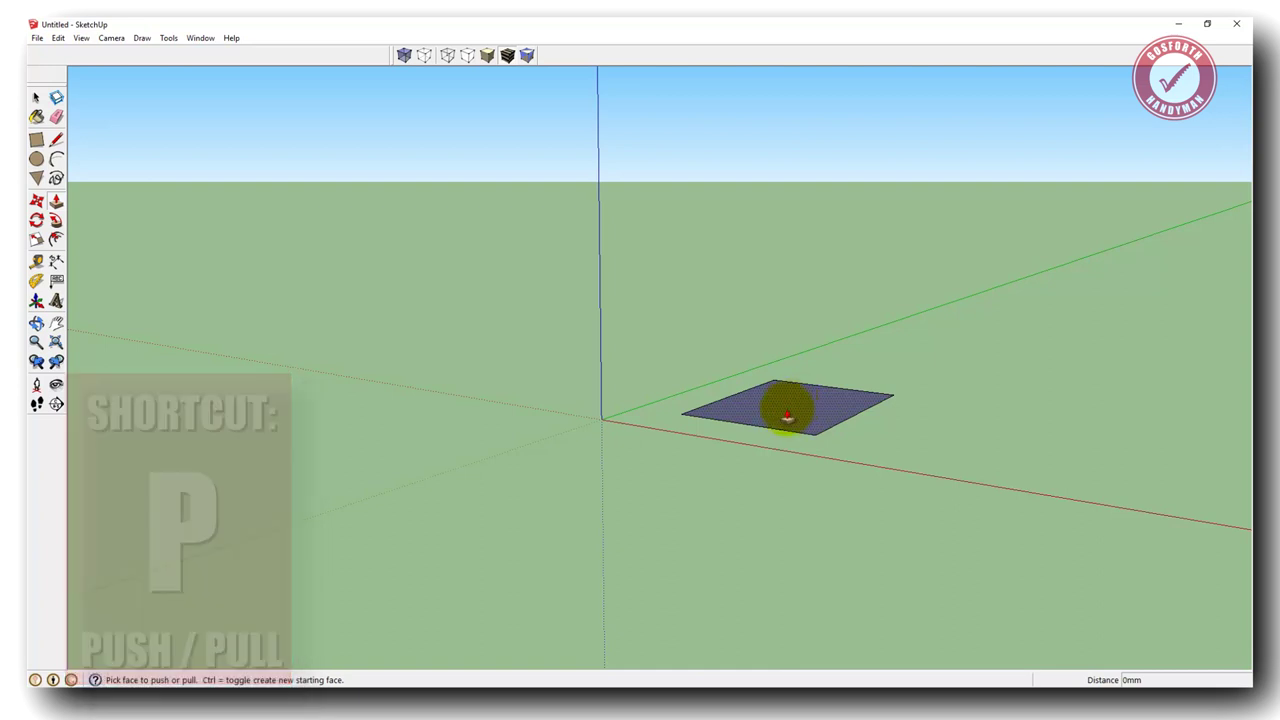
pyautogui.moveTo(791, 412); pyautogui.dragTo(795, 285)
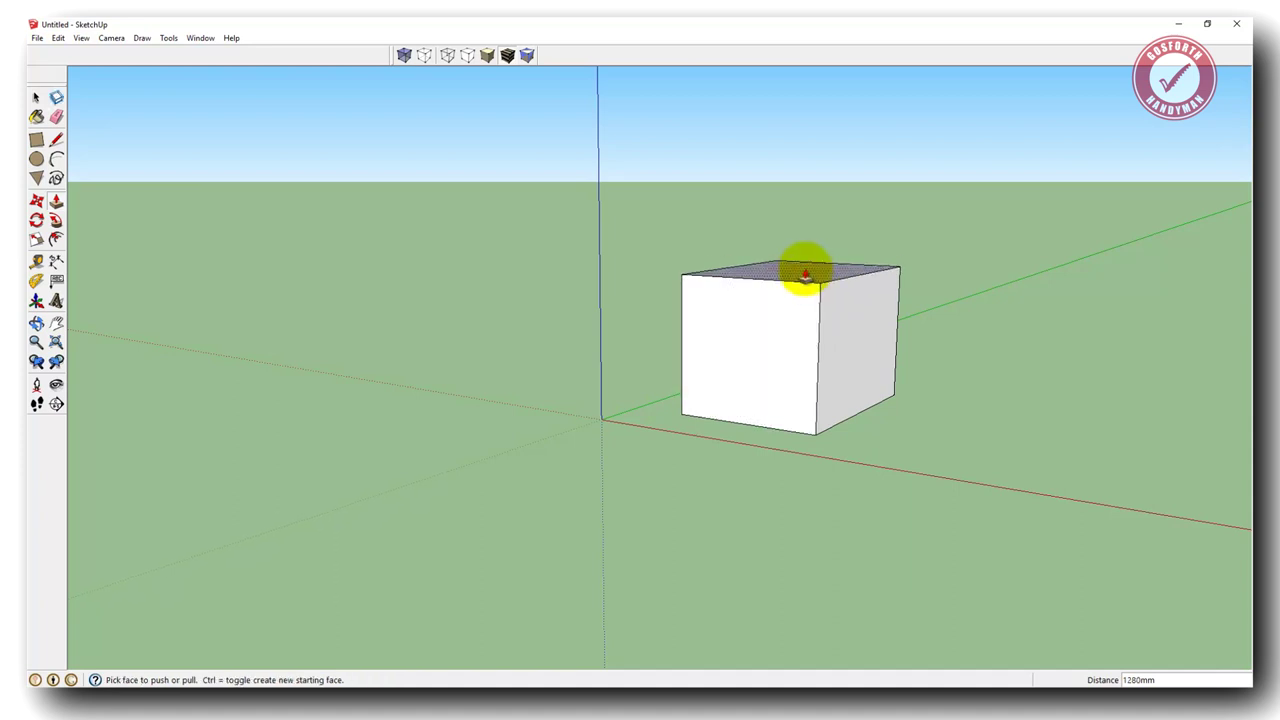
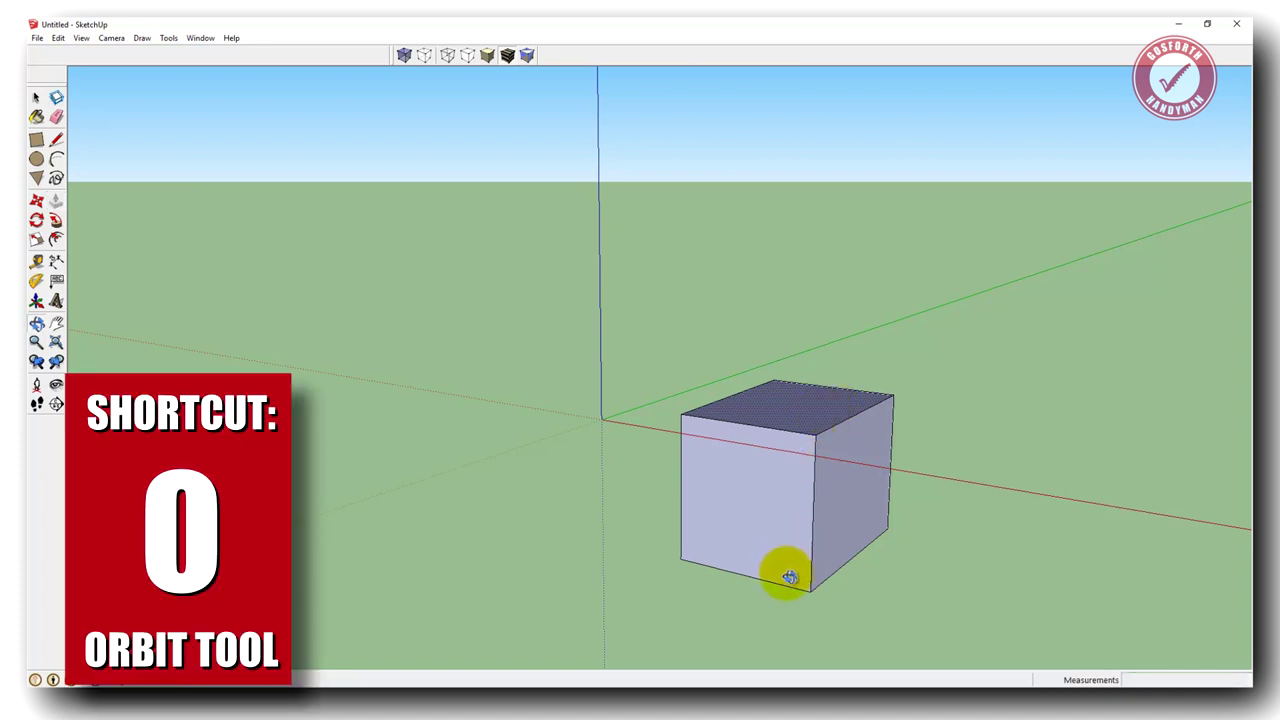
pyautogui.moveTo(791, 578); pyautogui.dragTo(920, 475)
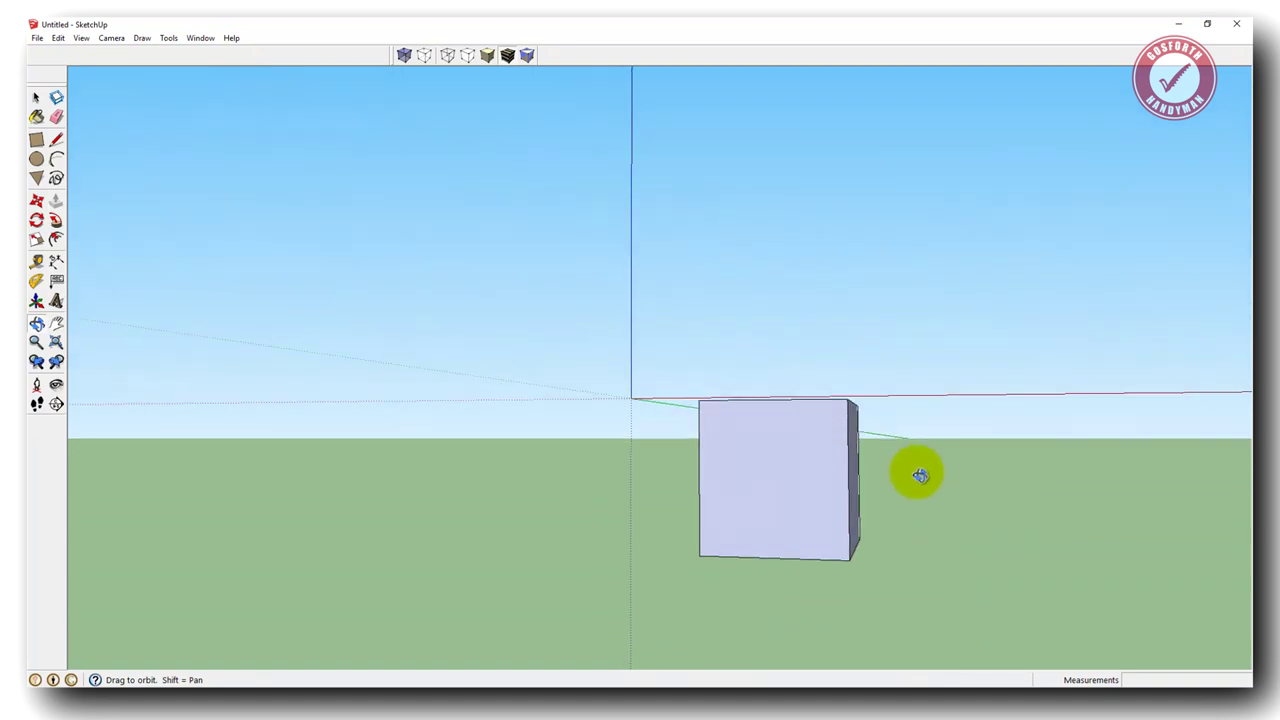
# Step: Push/Pull the box's underside about 2822 mm upwards so that the solid stands above the ground plane
pyautogui.moveTo(667, 443); pyautogui.dragTo(871, 543)
pyautogui.press('h')
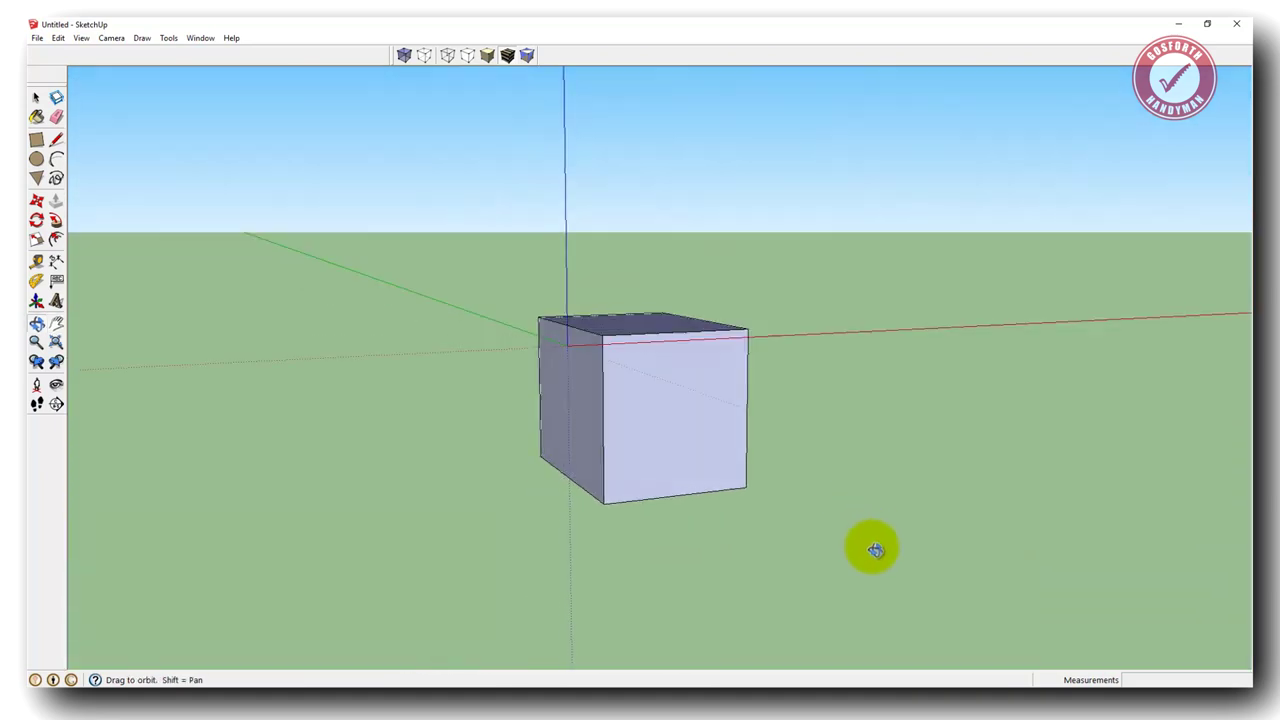
pyautogui.moveTo(598, 329); pyautogui.dragTo(710, 364)
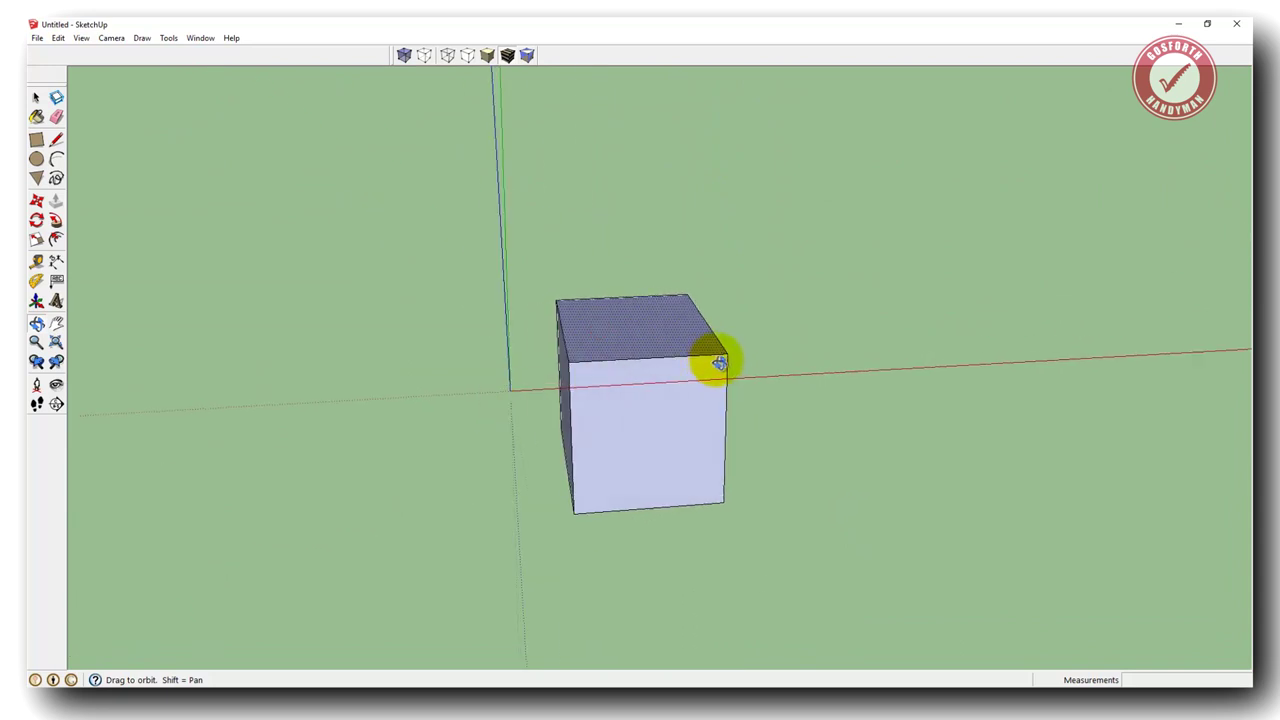
pyautogui.moveTo(714, 362); pyautogui.dragTo(590, 325)
pyautogui.moveTo(706, 426); pyautogui.dragTo(642, 267)
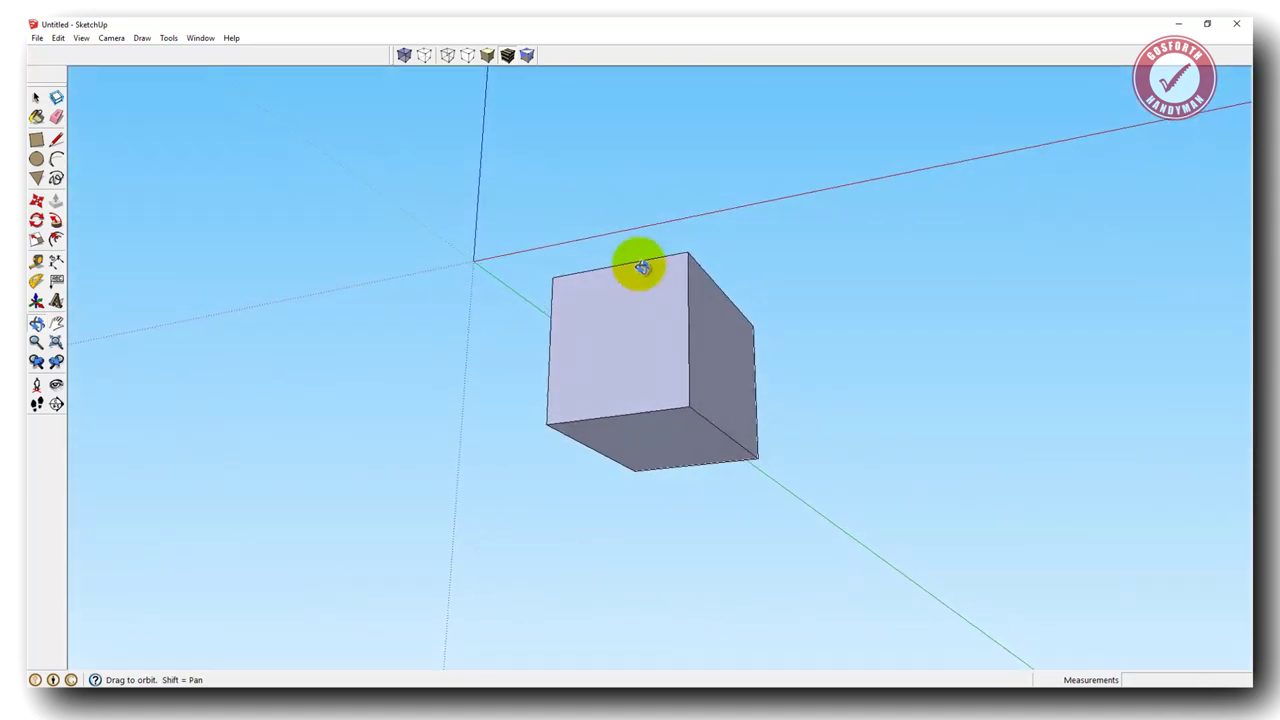
pyautogui.press('p')
pyautogui.moveTo(662, 453); pyautogui.dragTo(662, 189)
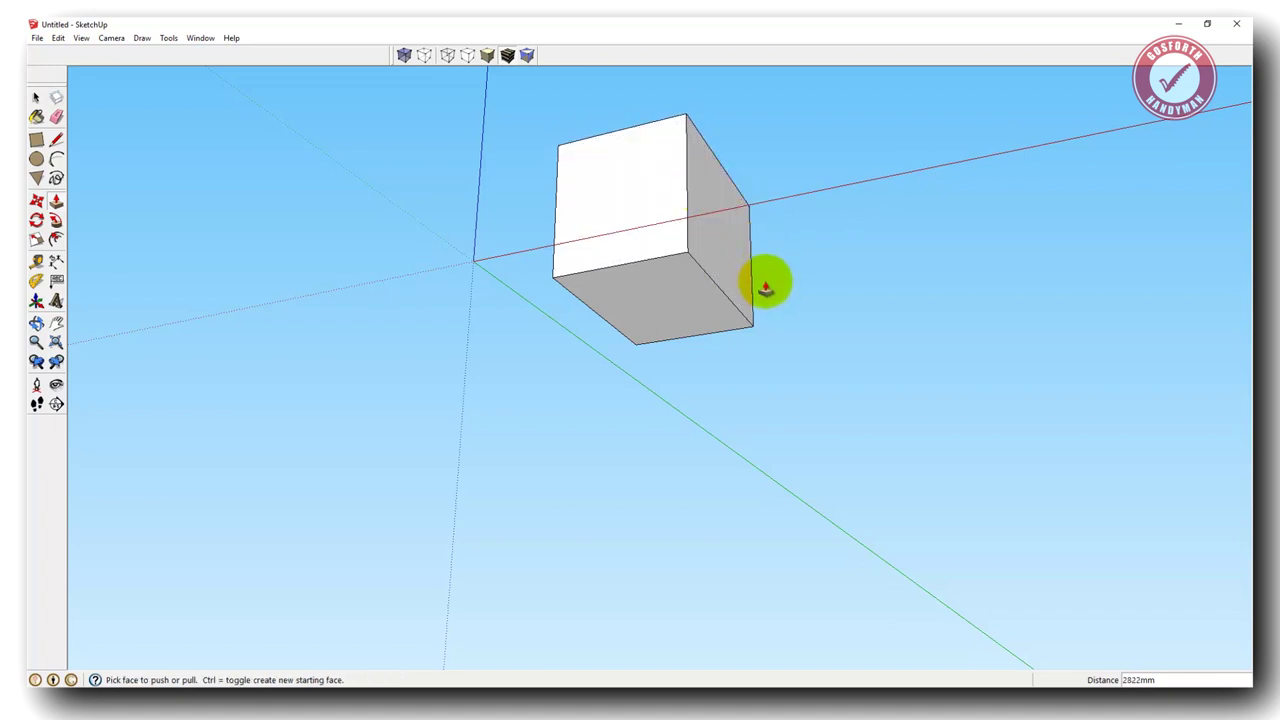
# Step: Enlarge the box by pulling its side, front and top faces outwards with Push/Pull
pyautogui.moveTo(646, 220); pyautogui.dragTo(614, 357, button='middle')
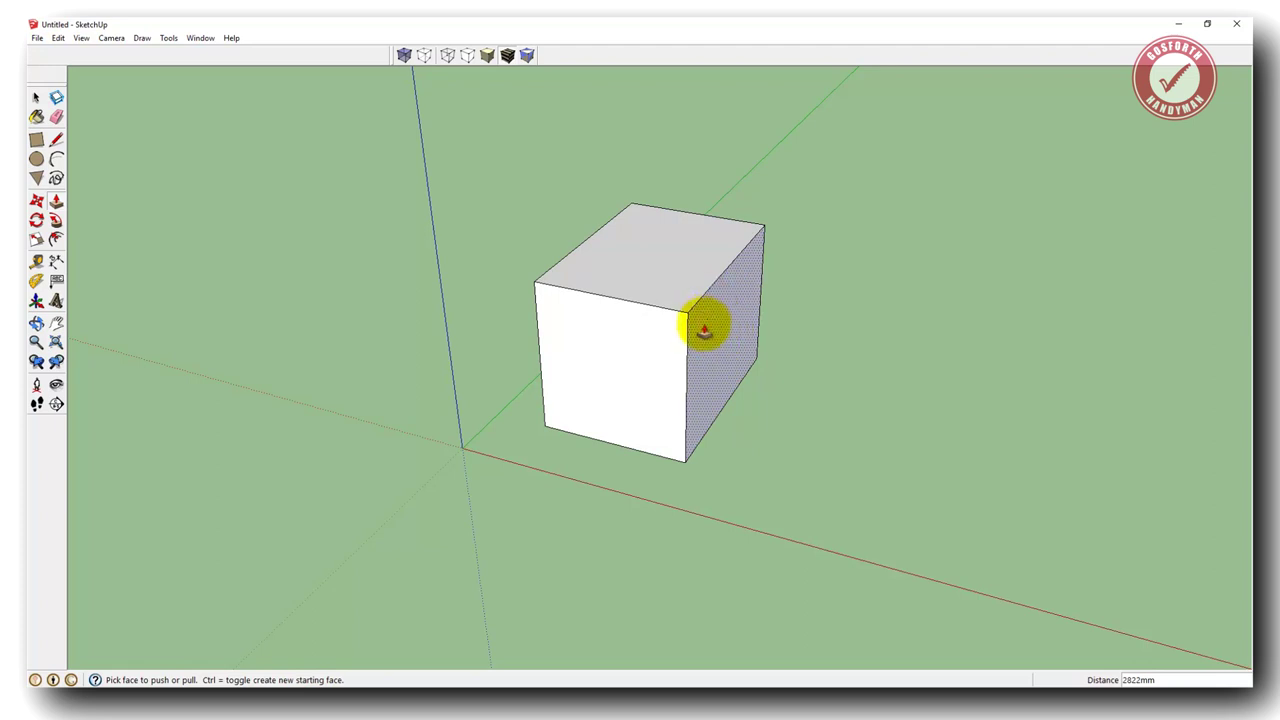
pyautogui.moveTo(722, 328)
pyautogui.mouseDown()
pyautogui.moveTo(803, 349)
pyautogui.moveTo(735, 345)
pyautogui.mouseUp()
pyautogui.moveTo(657, 352)
pyautogui.mouseDown()
pyautogui.moveTo(594, 417)
pyautogui.moveTo(661, 349)
pyautogui.mouseUp()
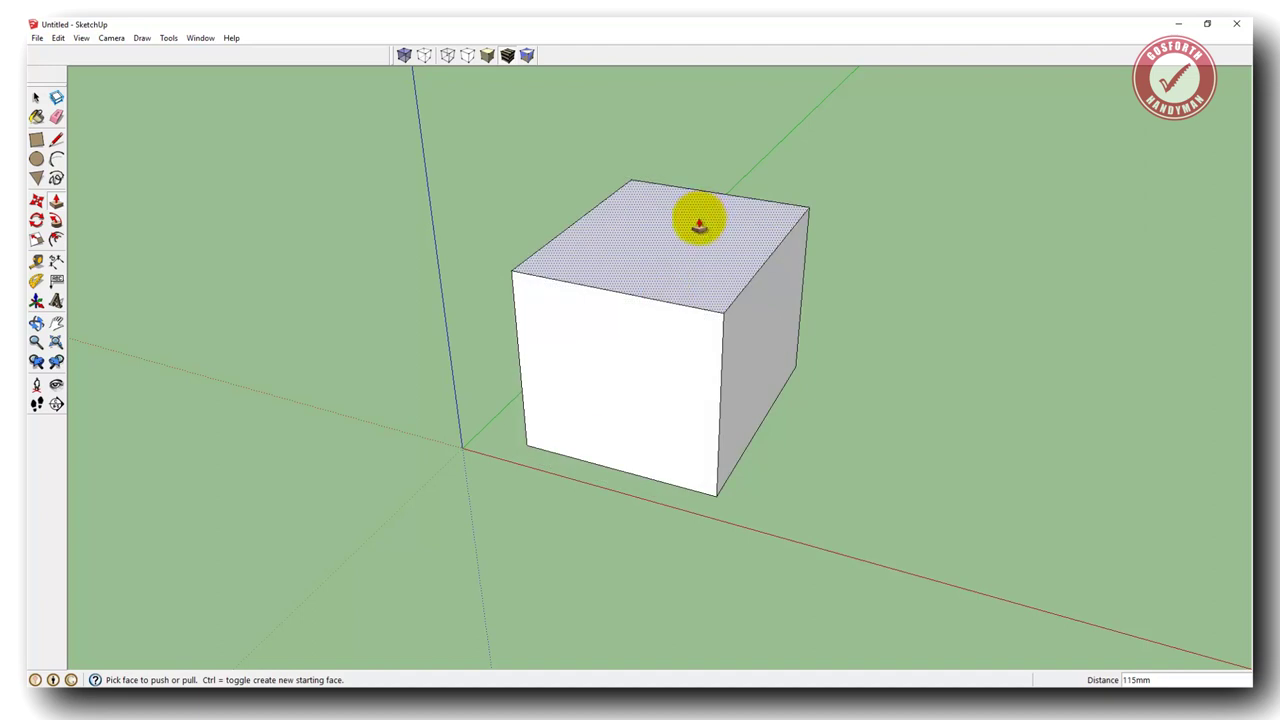
# Step: Try moving the box's nearest top corner about 981 mm outwards with the Move tool, and undo it
pyautogui.press('m')
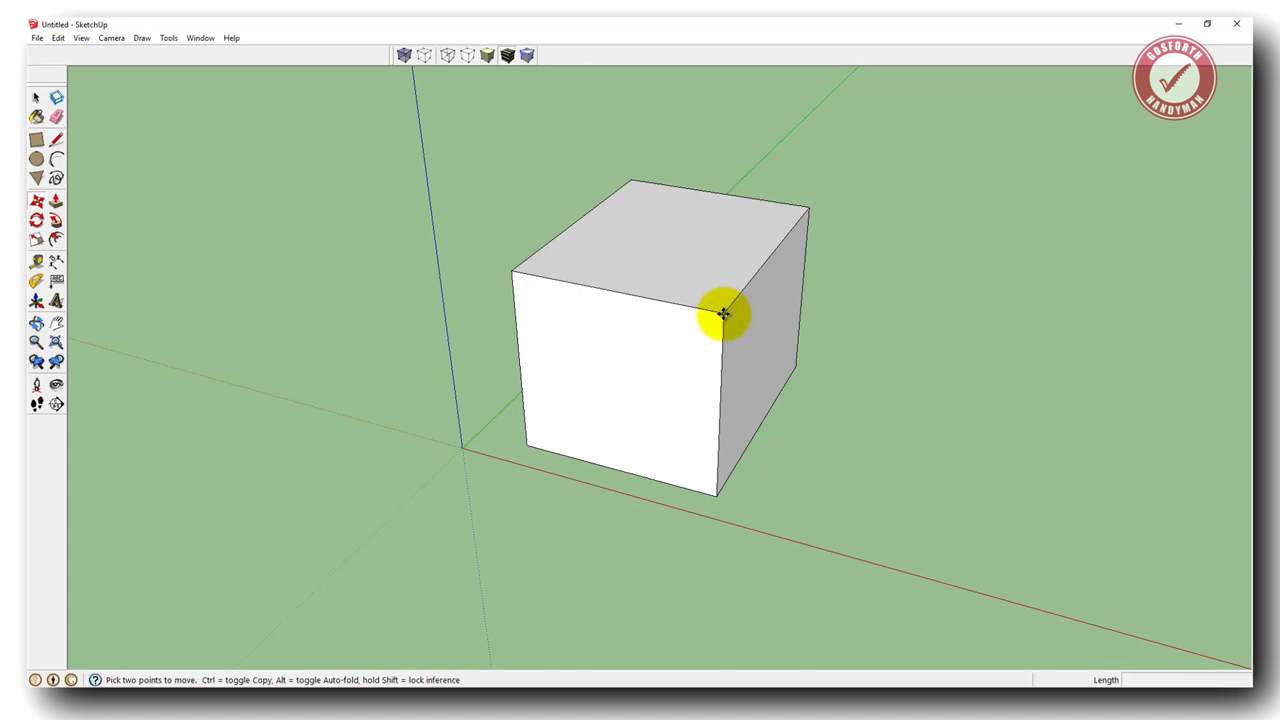
pyautogui.moveTo(722, 318); pyautogui.dragTo(864, 323)
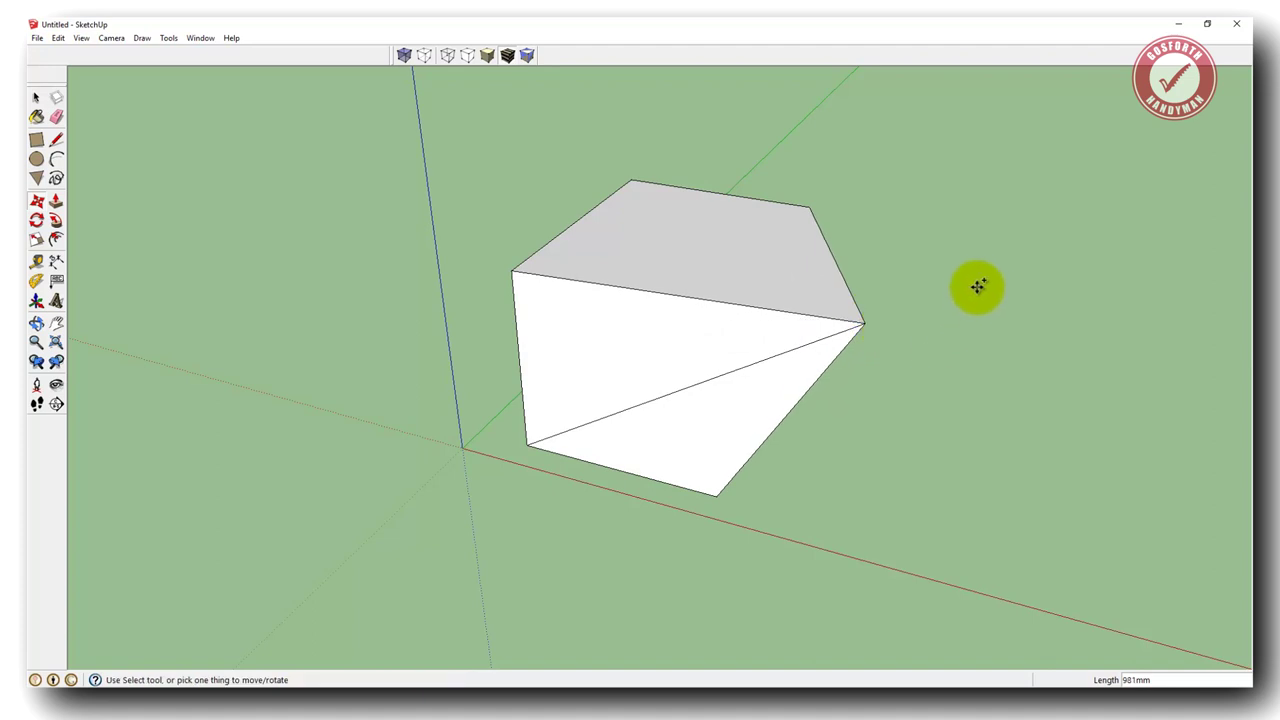
pyautogui.hotkey('ctrl', 'z')
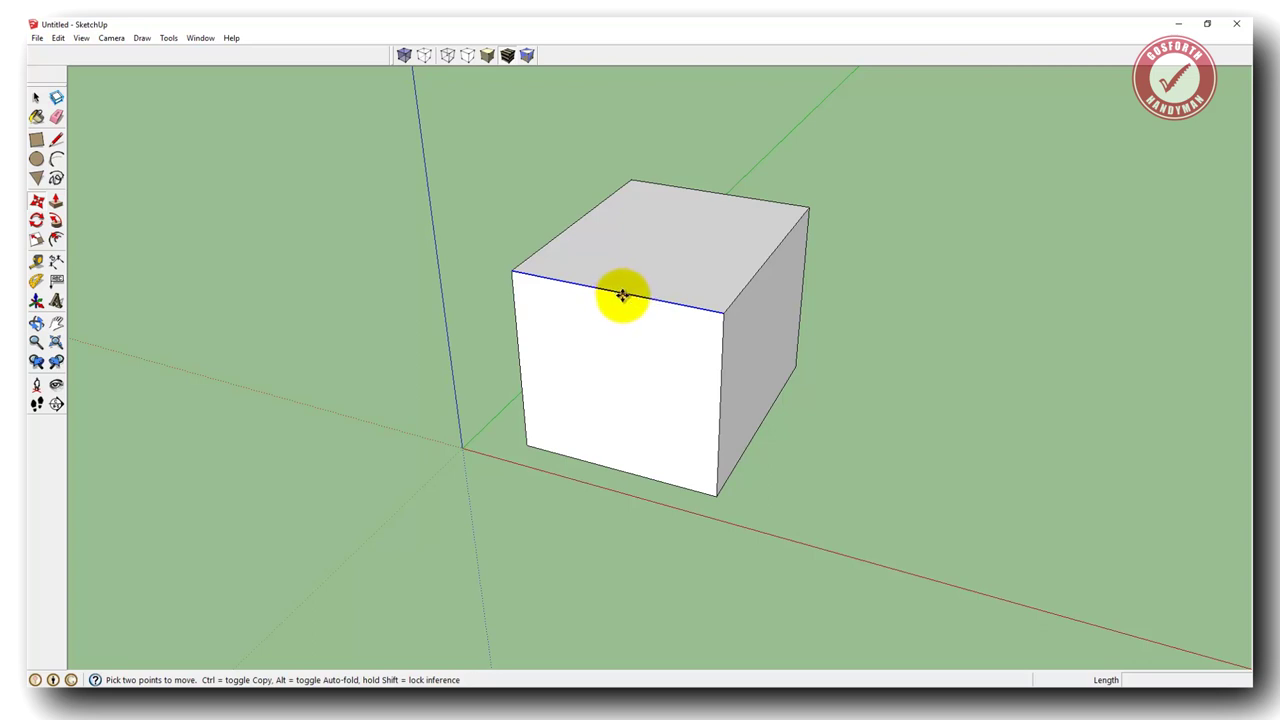
# Step: Try lowering the box's front top edge with Move, including about 798 mm straight down, and undo the change
pyautogui.moveTo(628, 328); pyautogui.dragTo(639, 373)
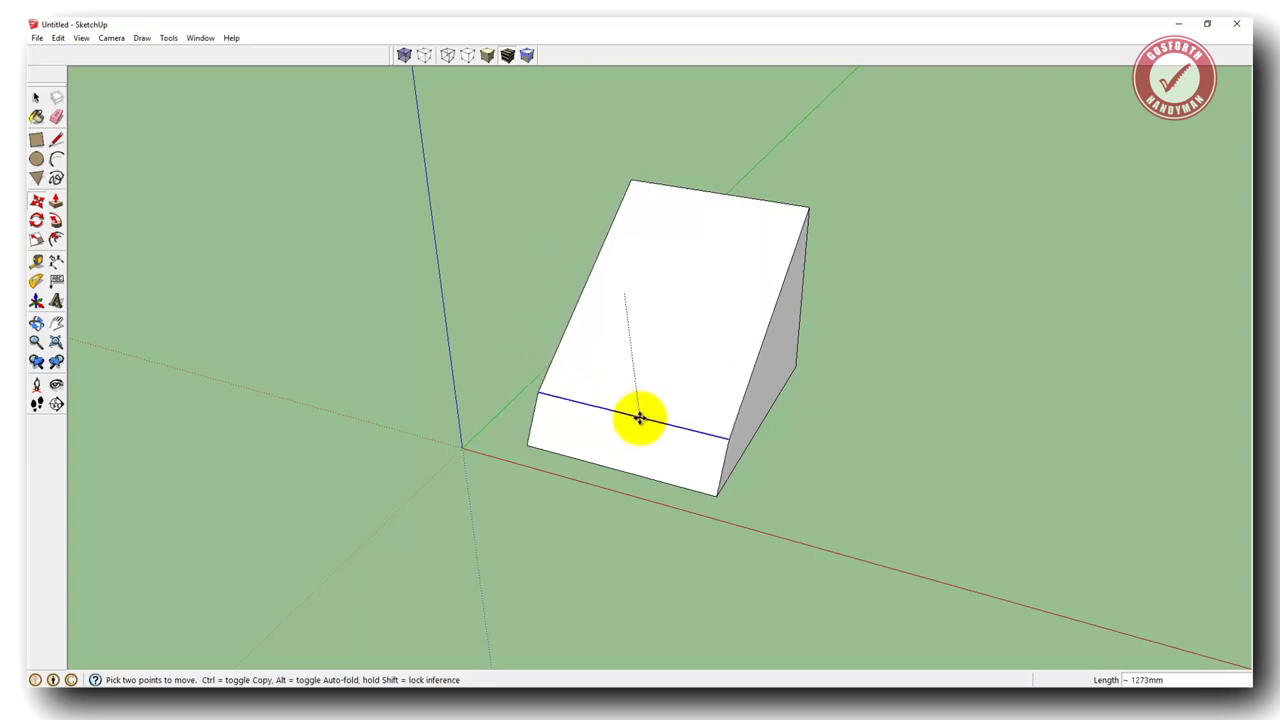
pyautogui.moveTo(633, 470); pyautogui.dragTo(628, 391)
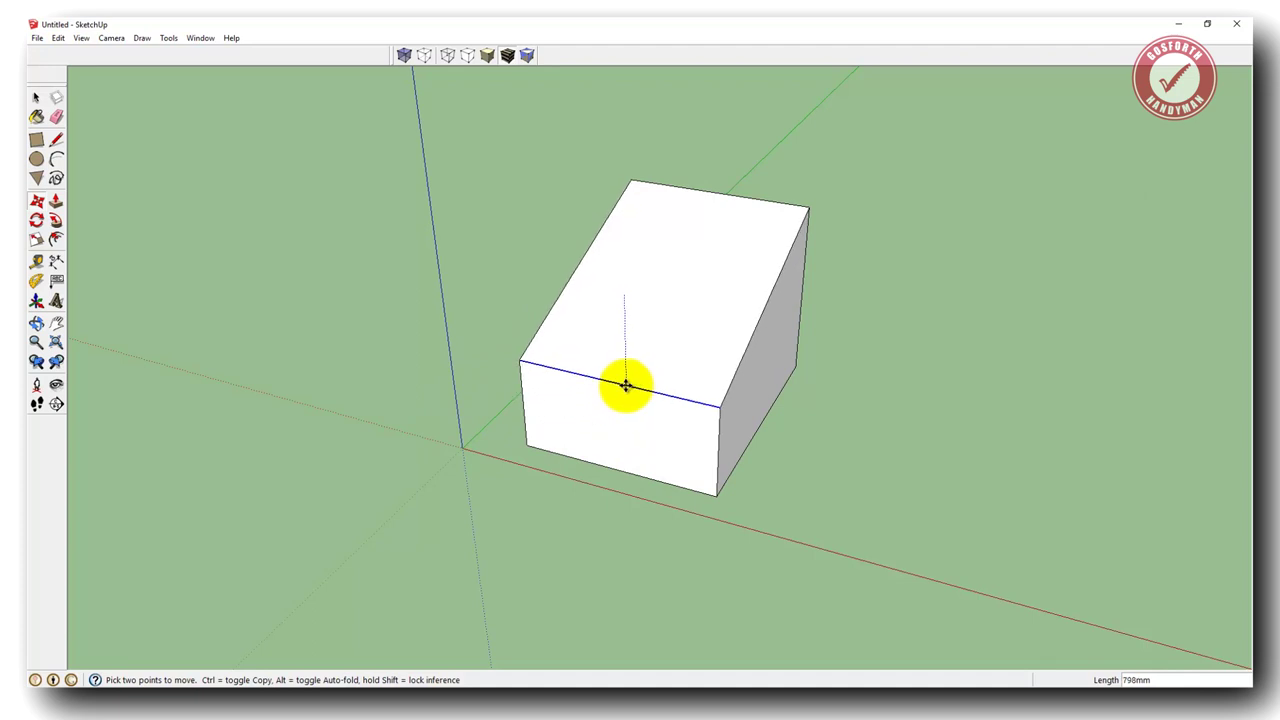
pyautogui.moveTo(626, 358)
pyautogui.mouseDown()
pyautogui.moveTo(606, 414)
pyautogui.moveTo(597, 353)
pyautogui.moveTo(620, 377)
pyautogui.moveTo(583, 431)
pyautogui.moveTo(666, 443)
pyautogui.moveTo(733, 434)
pyautogui.moveTo(540, 317)
pyautogui.moveTo(537, 229)
pyautogui.moveTo(590, 308)
pyautogui.moveTo(677, 394)
pyautogui.moveTo(794, 431)
pyautogui.moveTo(549, 354)
pyautogui.moveTo(609, 320)
pyautogui.moveTo(540, 357)
pyautogui.moveTo(676, 417)
pyautogui.moveTo(680, 460)
pyautogui.moveTo(734, 446)
pyautogui.moveTo(566, 297)
pyautogui.moveTo(609, 344)
pyautogui.mouseUp()
pyautogui.hotkey('ctrl', 'z')
# Step: Try moving the box's whole front face about 931 mm to skew the solid, and revert the move
pyautogui.moveTo(640, 385)
pyautogui.mouseDown()
pyautogui.moveTo(740, 420)
pyautogui.moveTo(697, 389)
pyautogui.moveTo(565, 352)
pyautogui.moveTo(640, 399)
pyautogui.mouseUp()
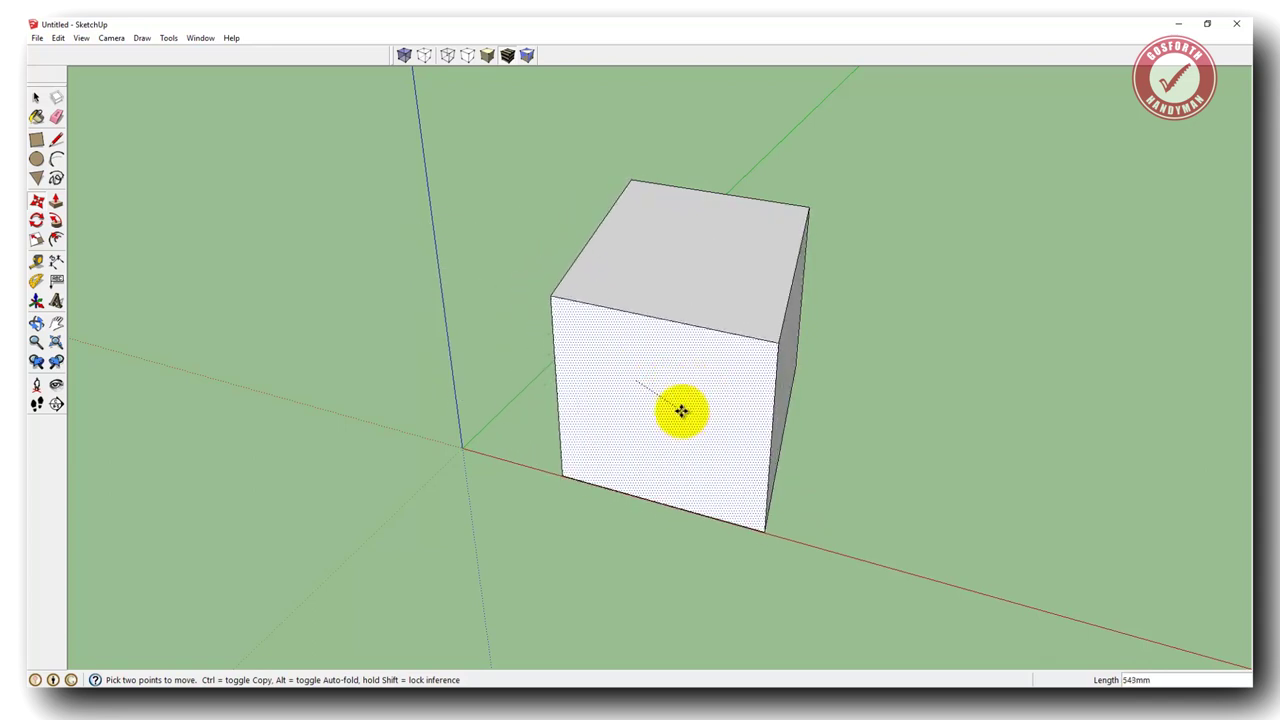
pyautogui.moveTo(690, 402); pyautogui.dragTo(866, 360)
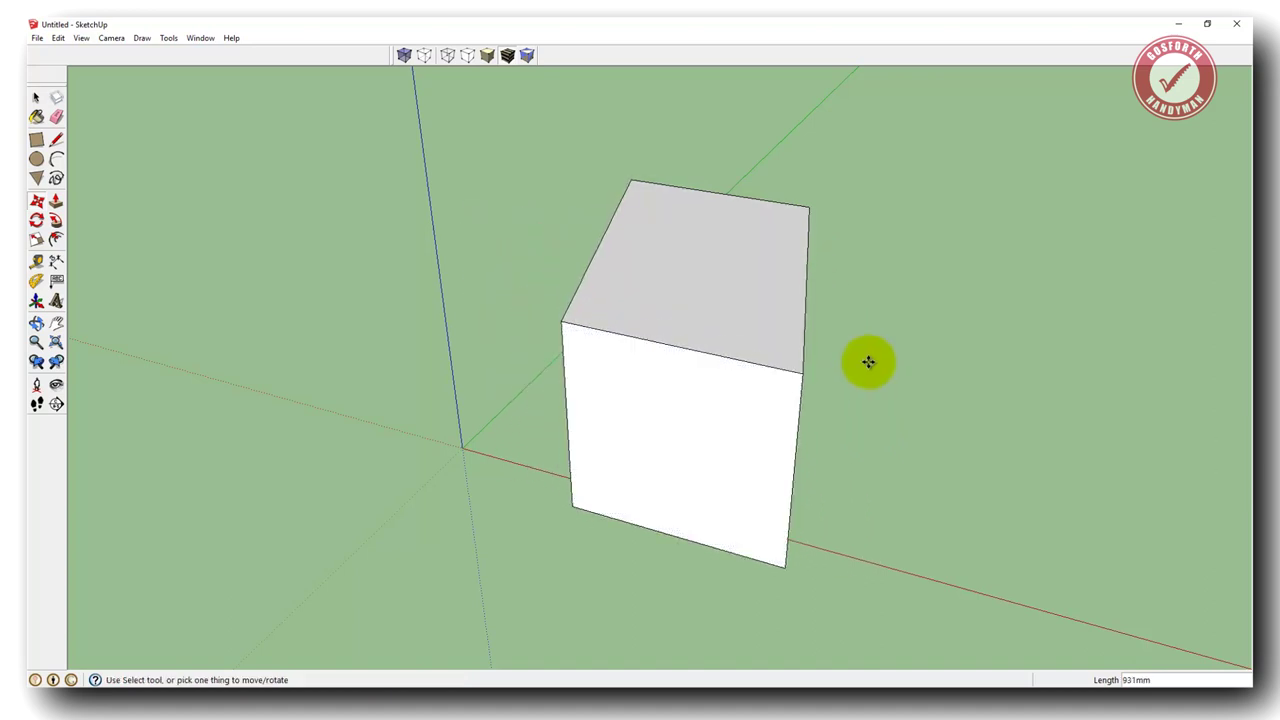
pyautogui.press('Escape')
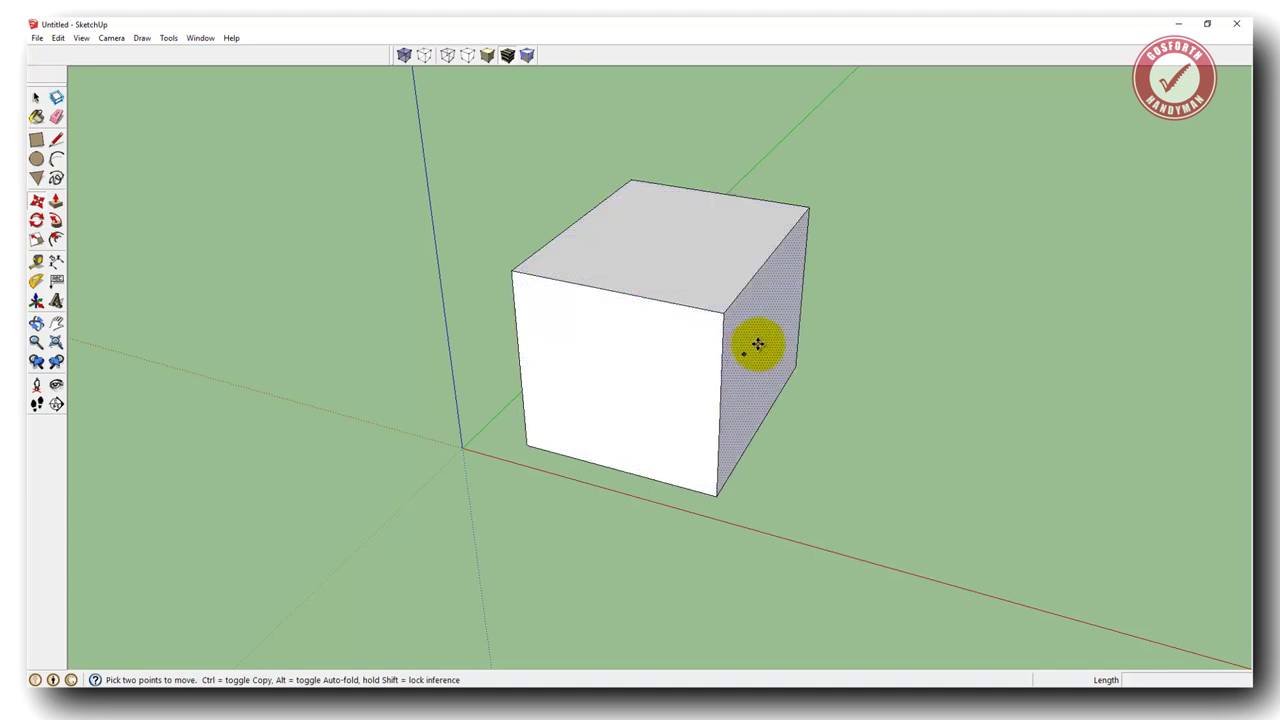
# Step: Try moving the front top edge down along the blue axis by about 1327 mm, and undo it
pyautogui.click(659, 302)
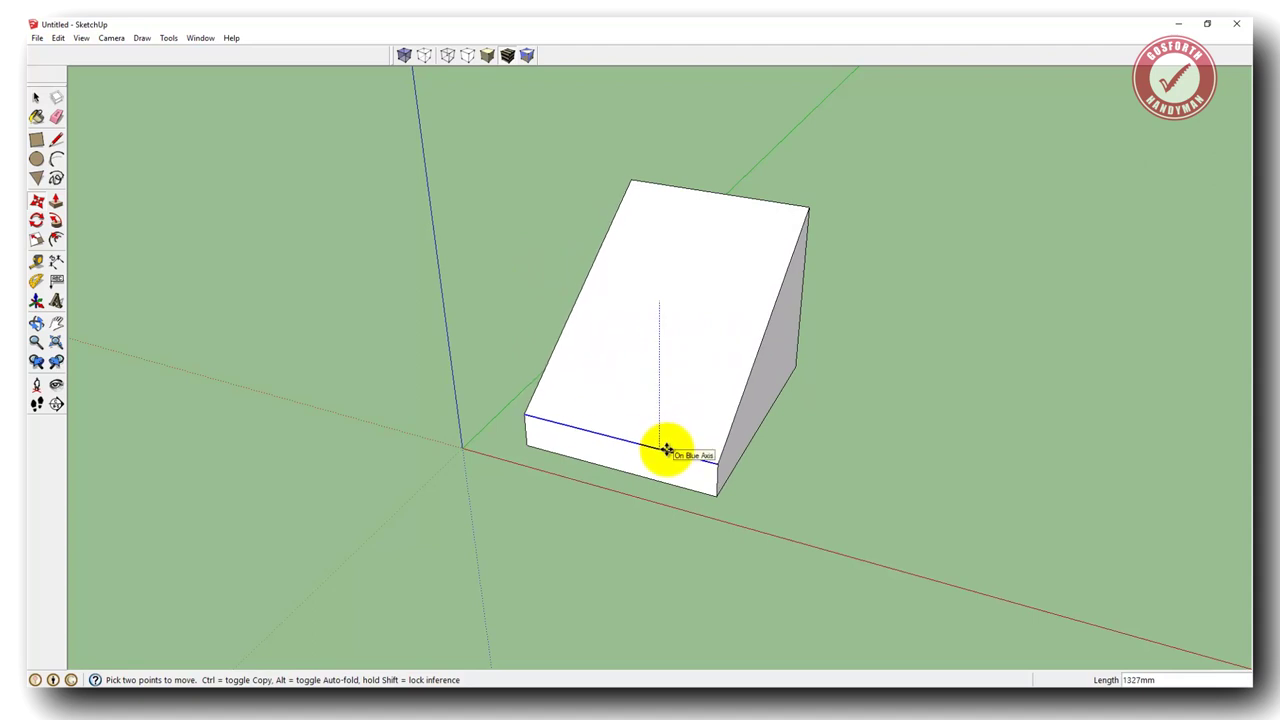
pyautogui.click(666, 440)
pyautogui.hotkey('ctrl', 'z')
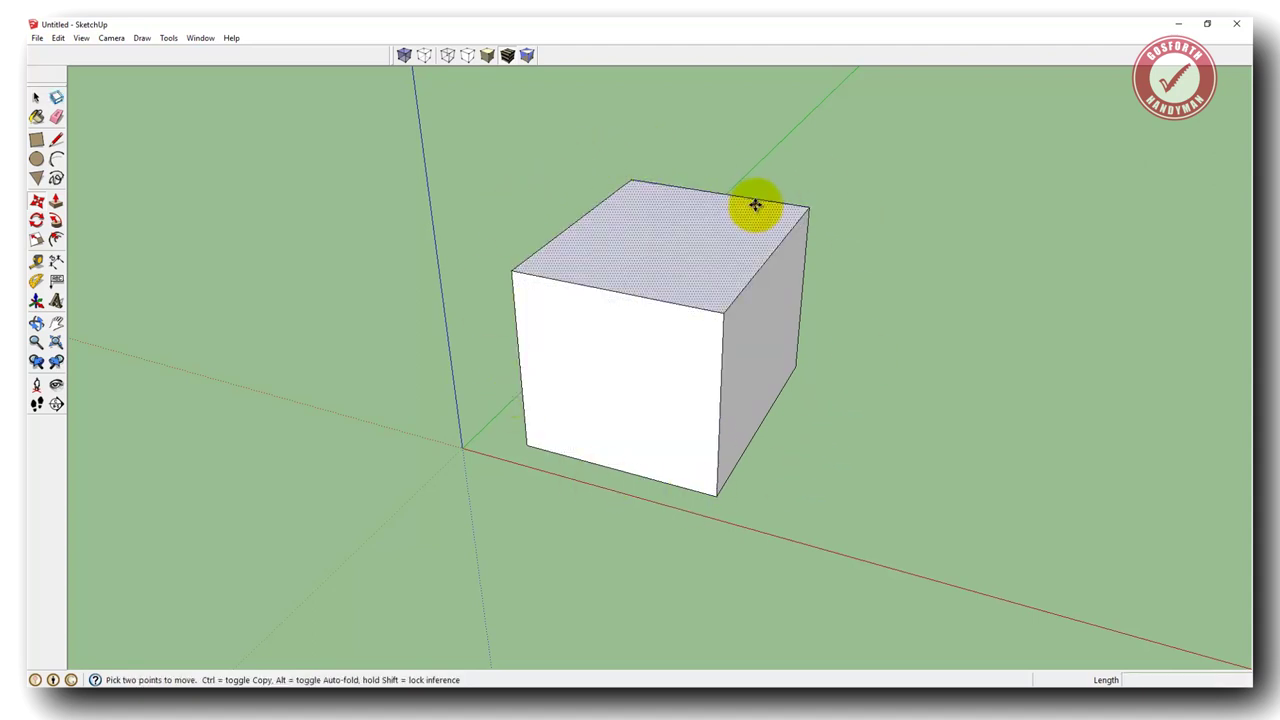
# Step: Select the entire box with an enclosing selection, move it about 359 mm, and clear the selection
pyautogui.press('space')
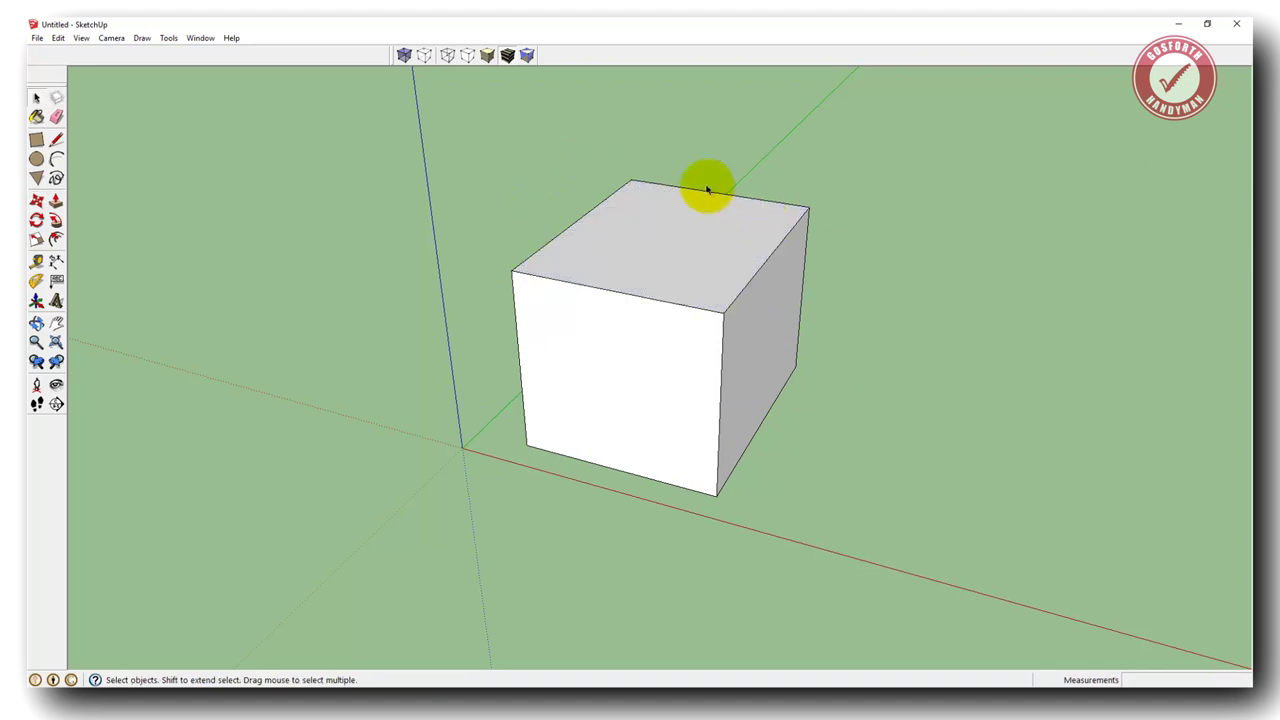
pyautogui.moveTo(458, 128); pyautogui.dragTo(868, 570)
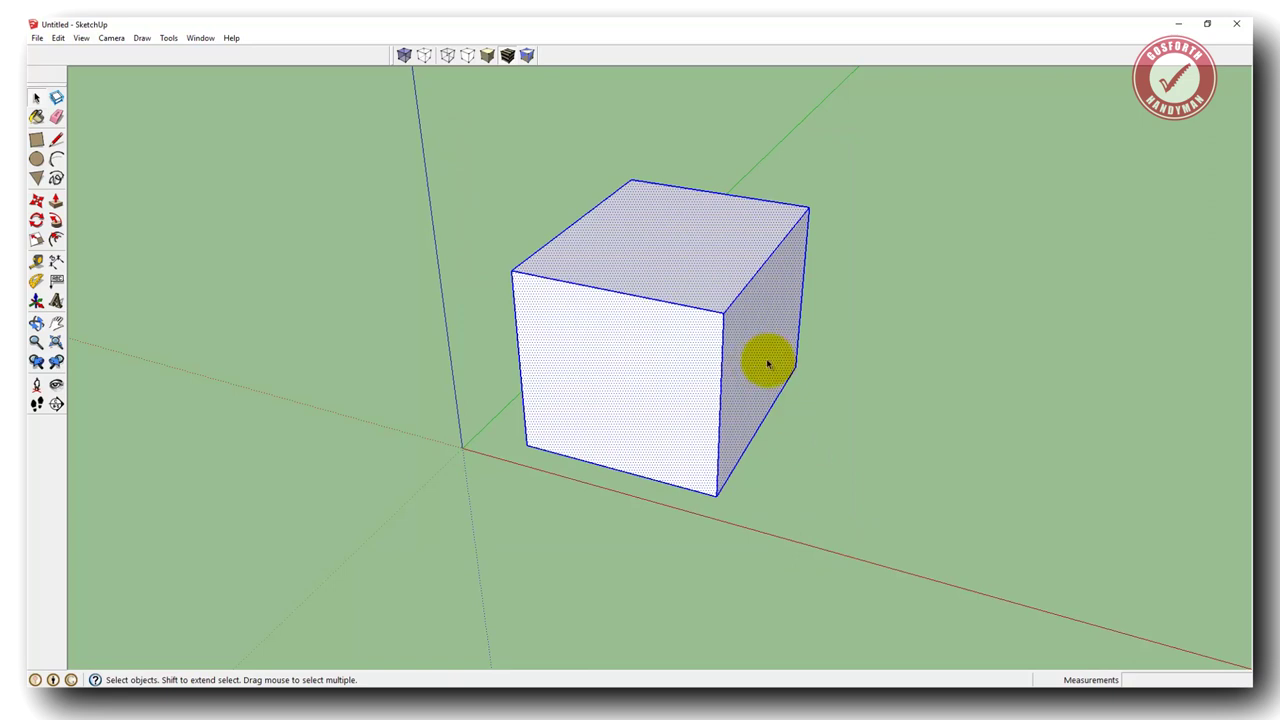
pyautogui.press('m')
pyautogui.click(655, 255)
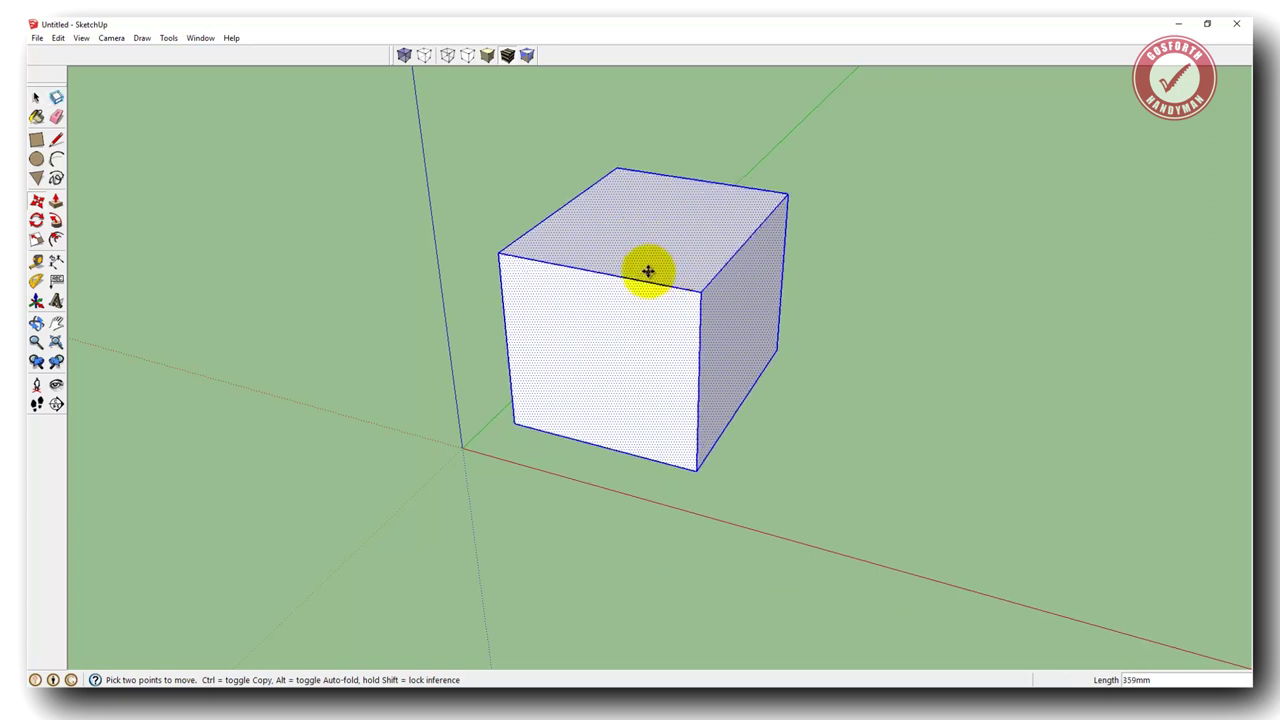
pyautogui.click(687, 267)
pyautogui.press('space')
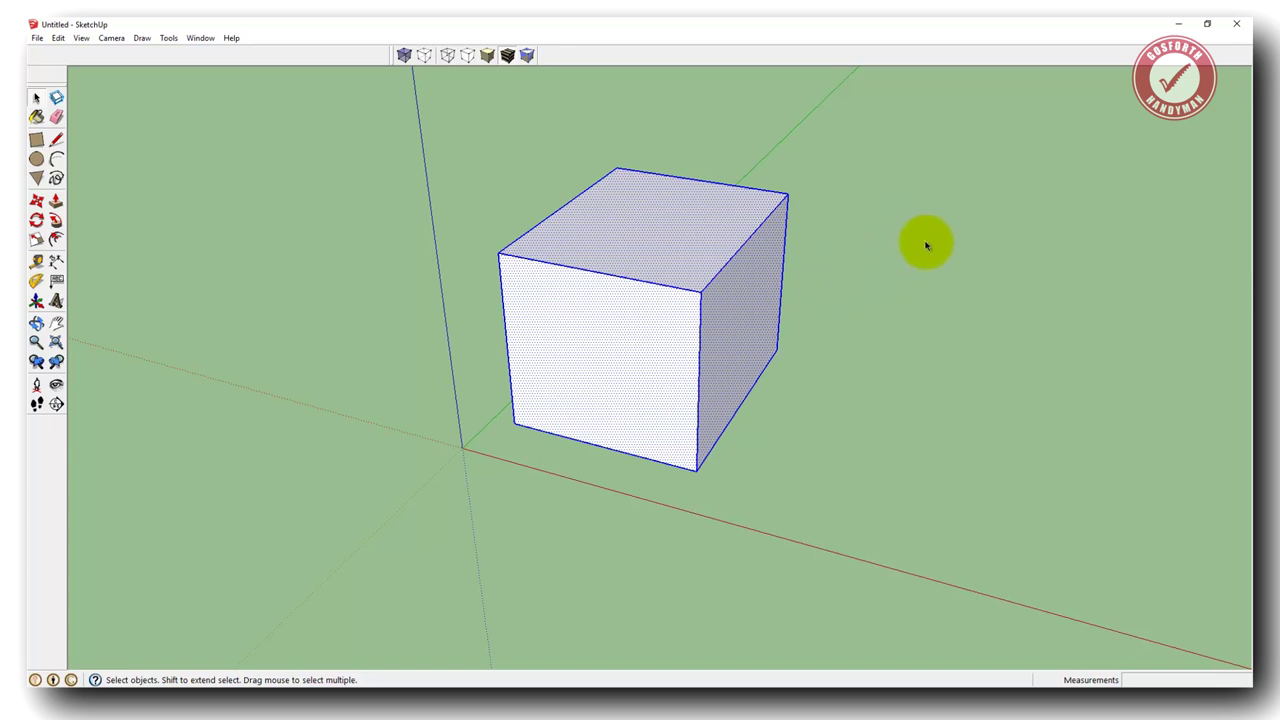
pyautogui.click(950, 207)
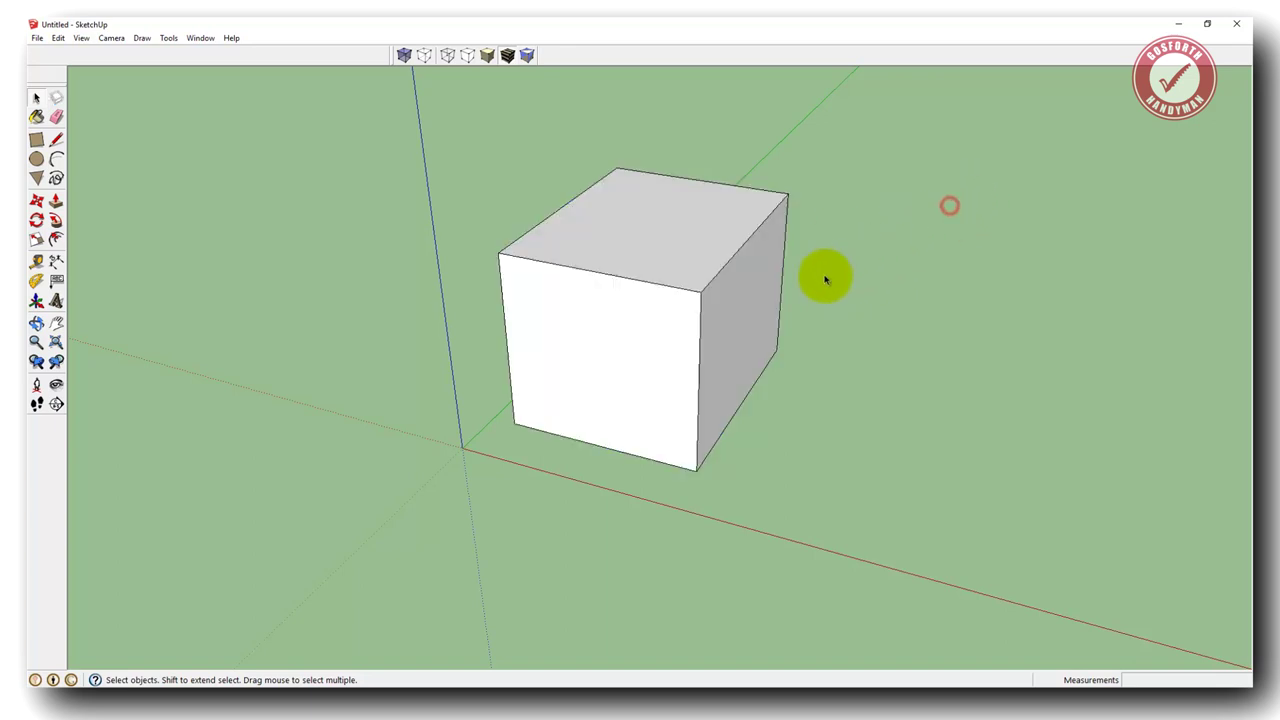
# Step: Try moving the box's far right vertical edge with the Move tool, and cancel the move
pyautogui.press('m')
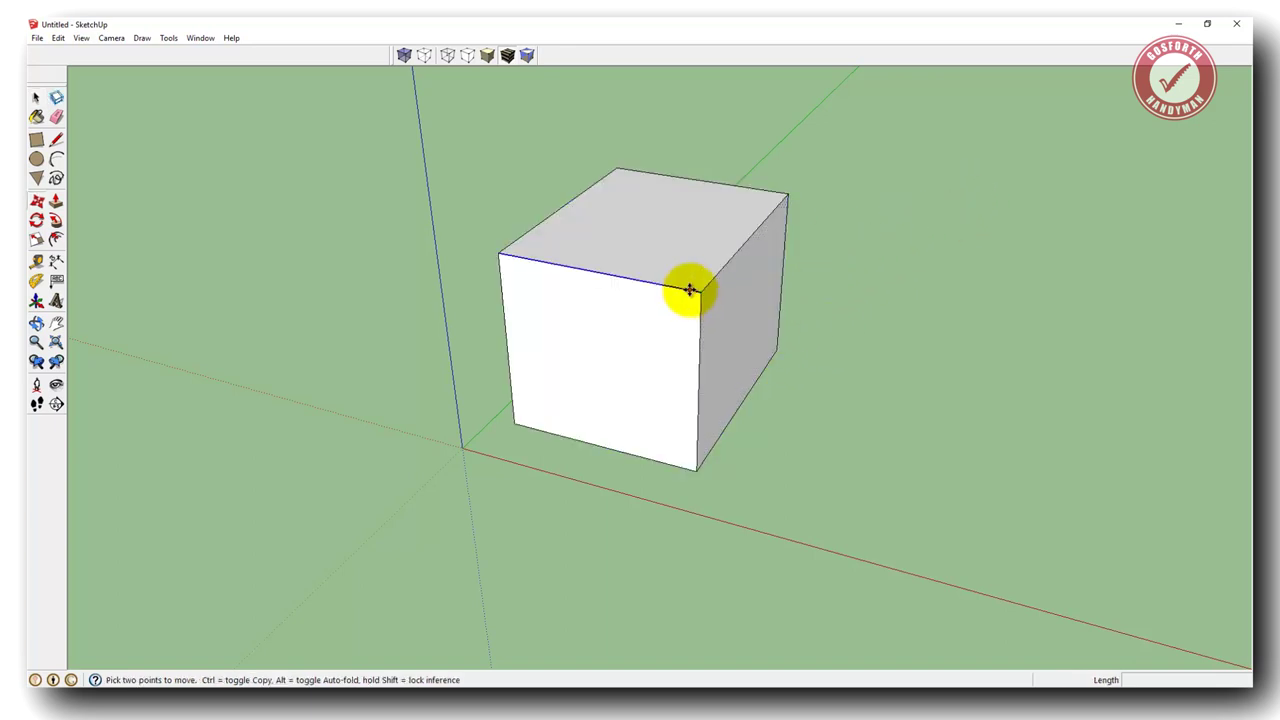
pyautogui.click(785, 262)
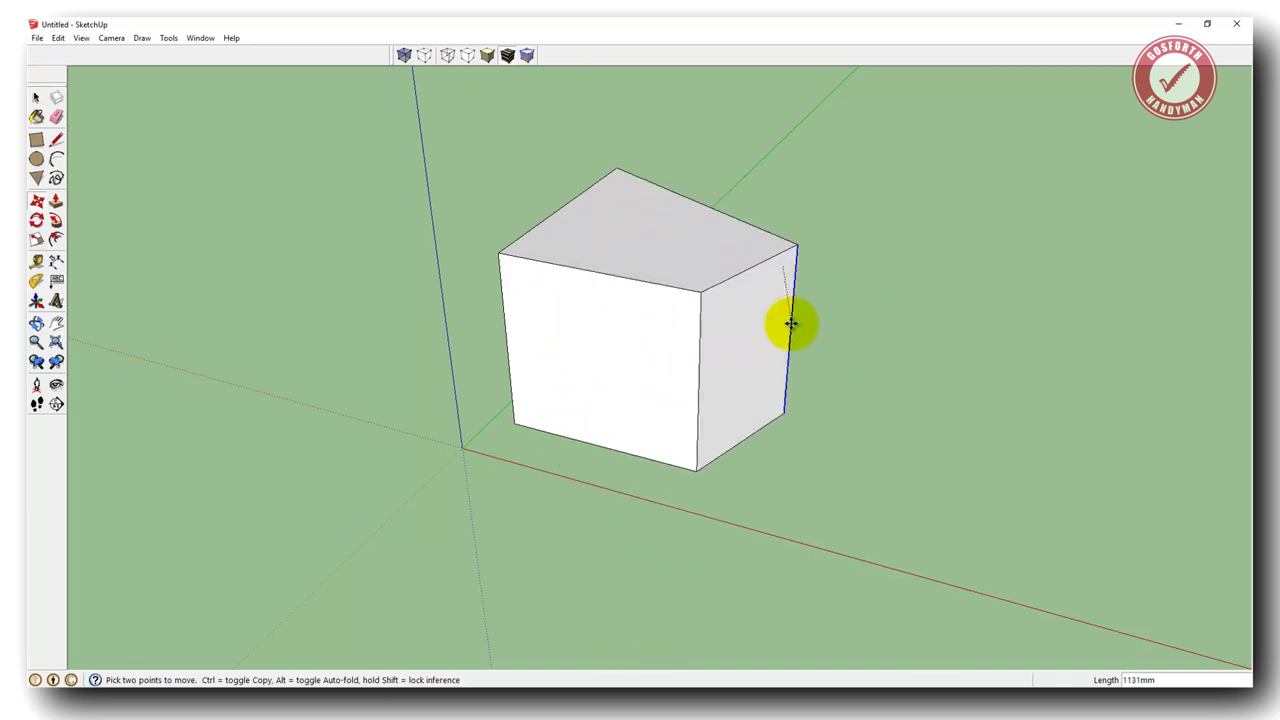
pyautogui.press('Escape')
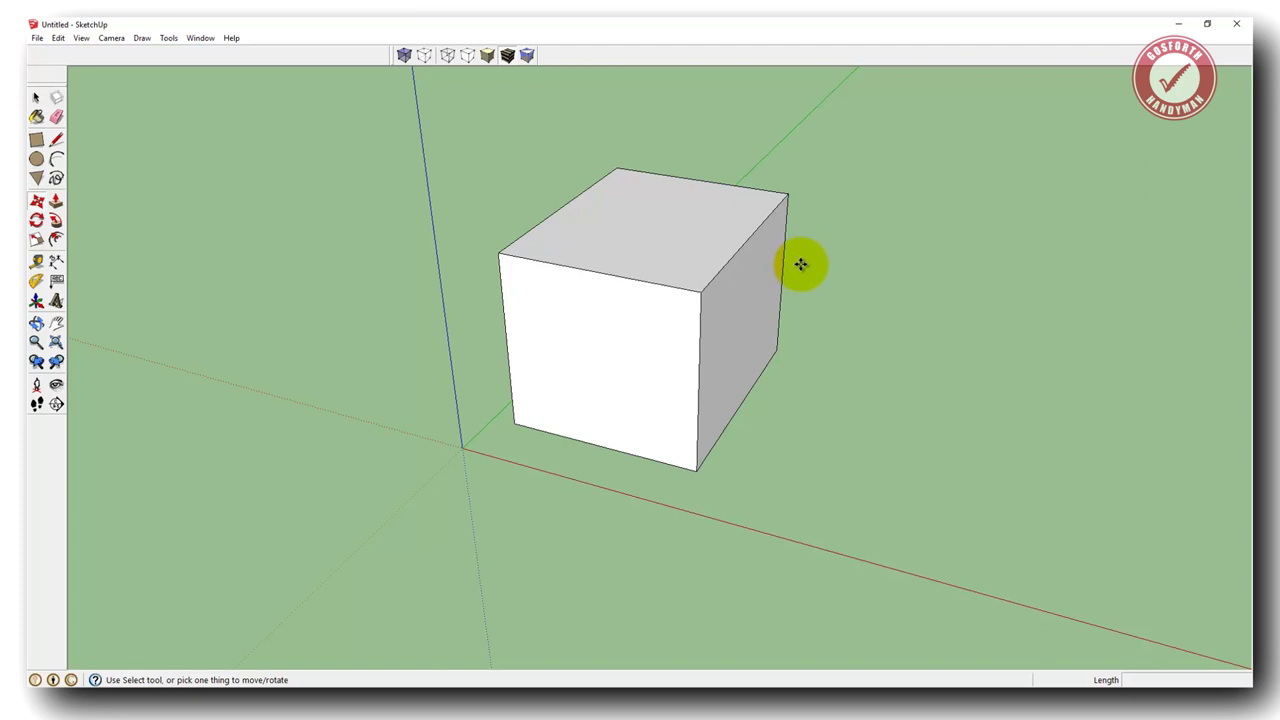
# Step: Select all connected geometry of the box, and separately only its top face, clearing the selection each time
pyautogui.press('space')
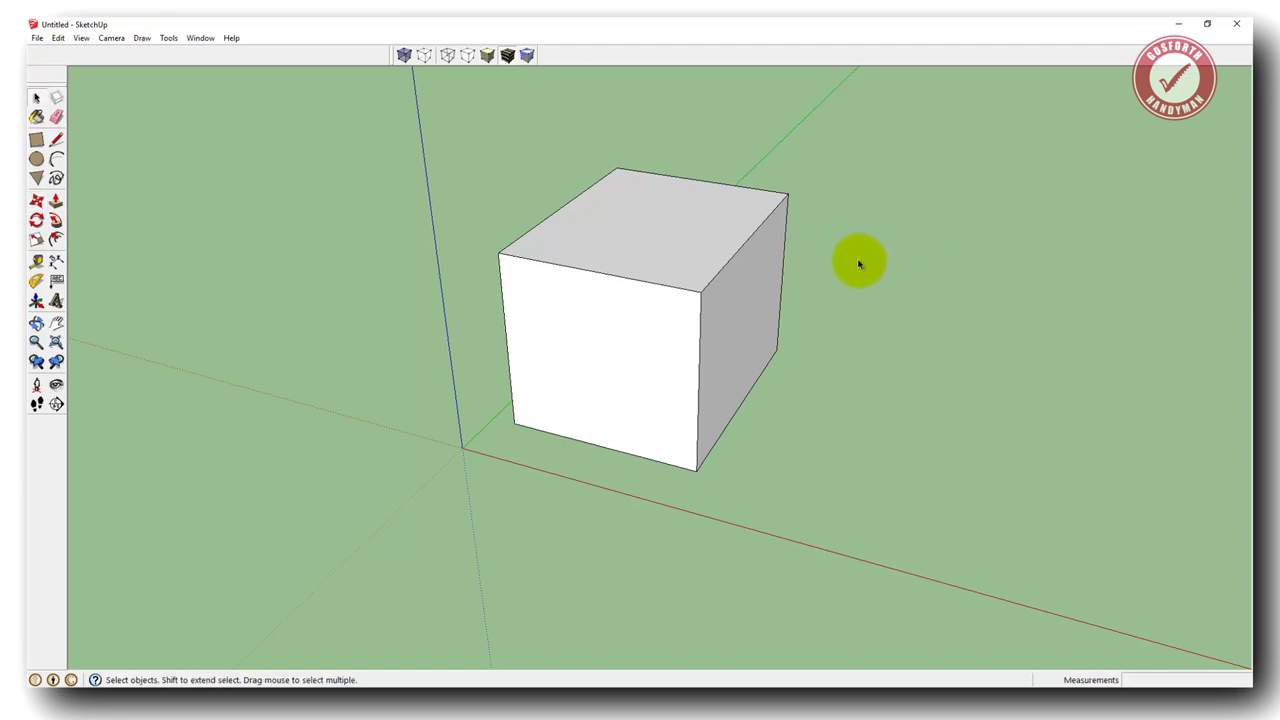
pyautogui.tripleClick(642, 232)
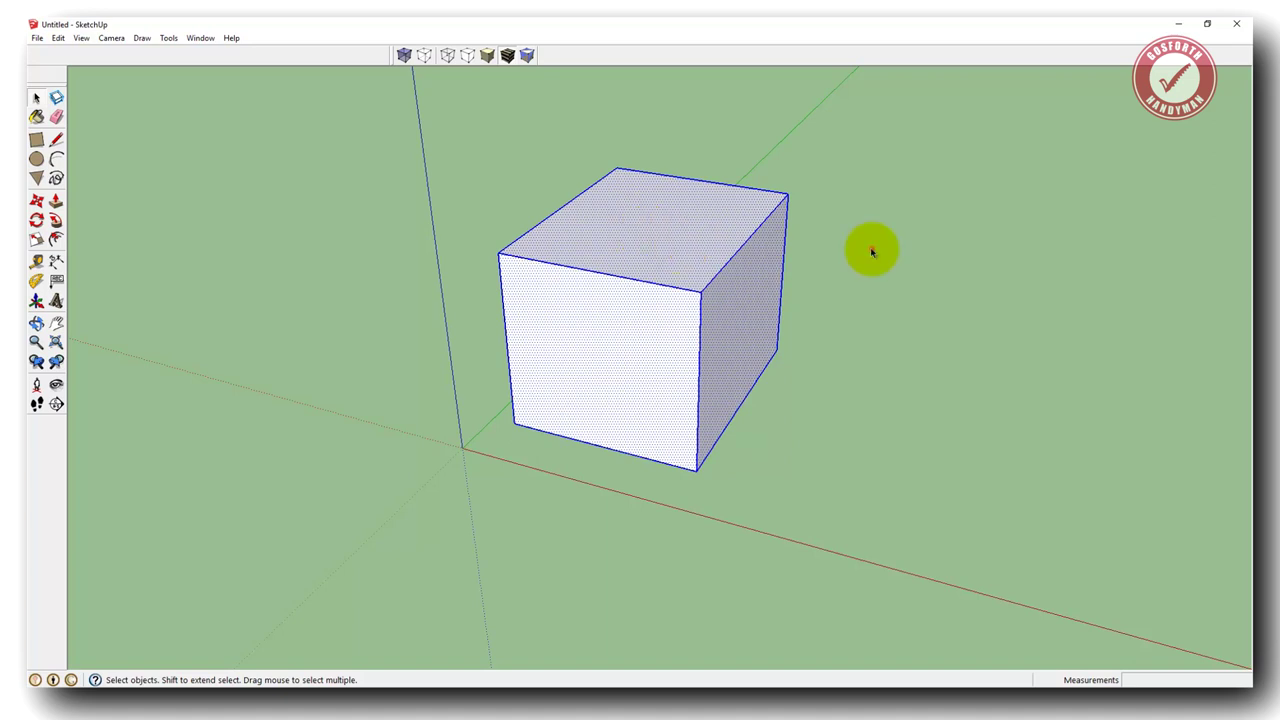
pyautogui.click(871, 252)
pyautogui.click(656, 231)
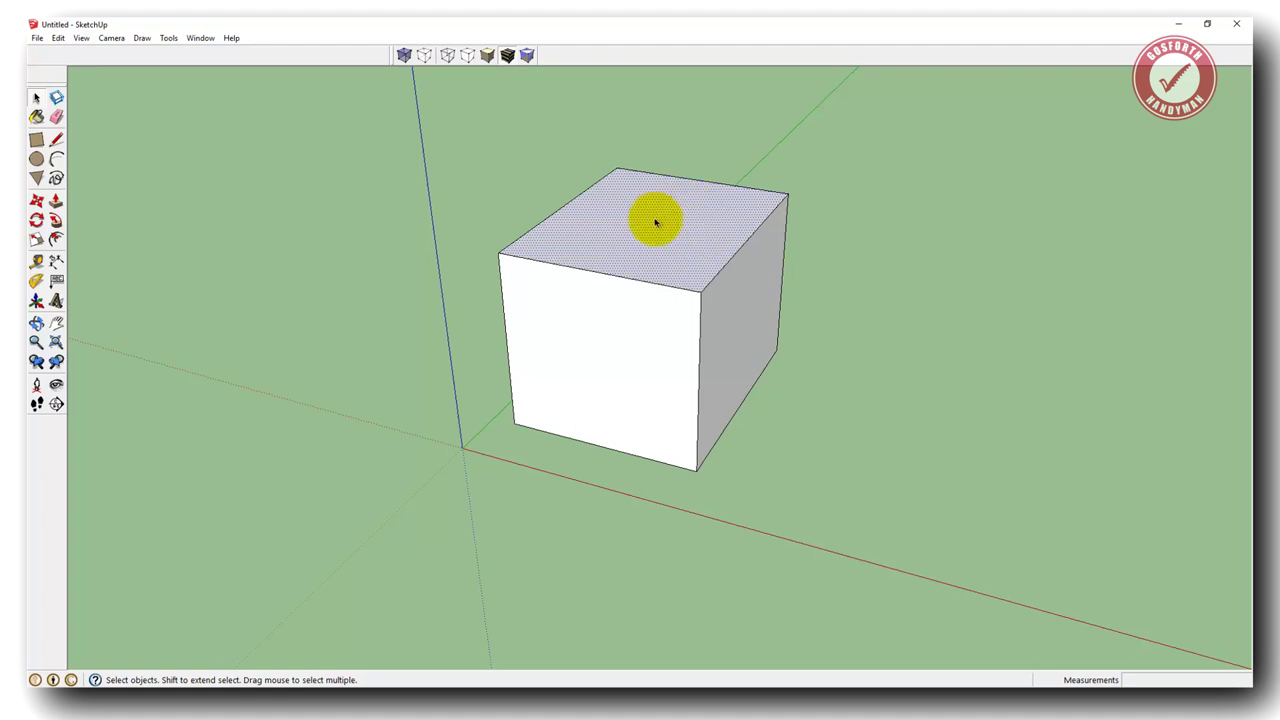
pyautogui.click(890, 239)
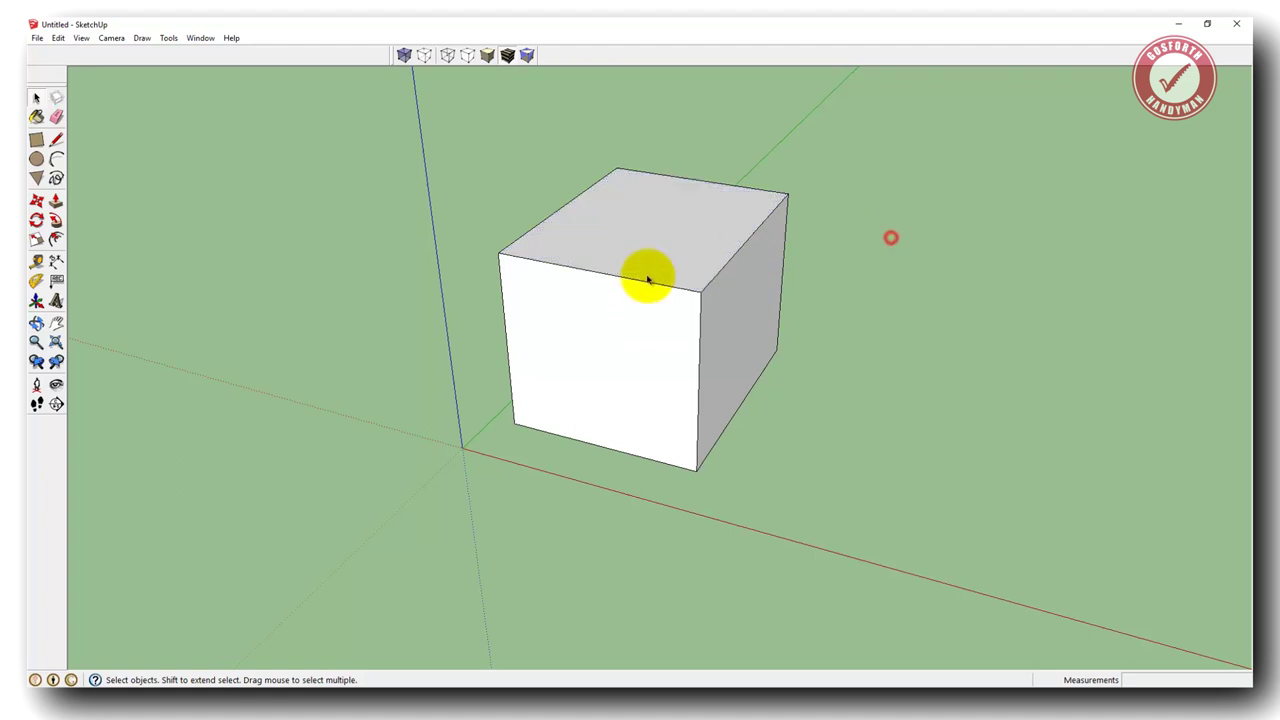
# Step: Select only the box's front top edge twice, clearing the selection after each pick
pyautogui.click(634, 281)
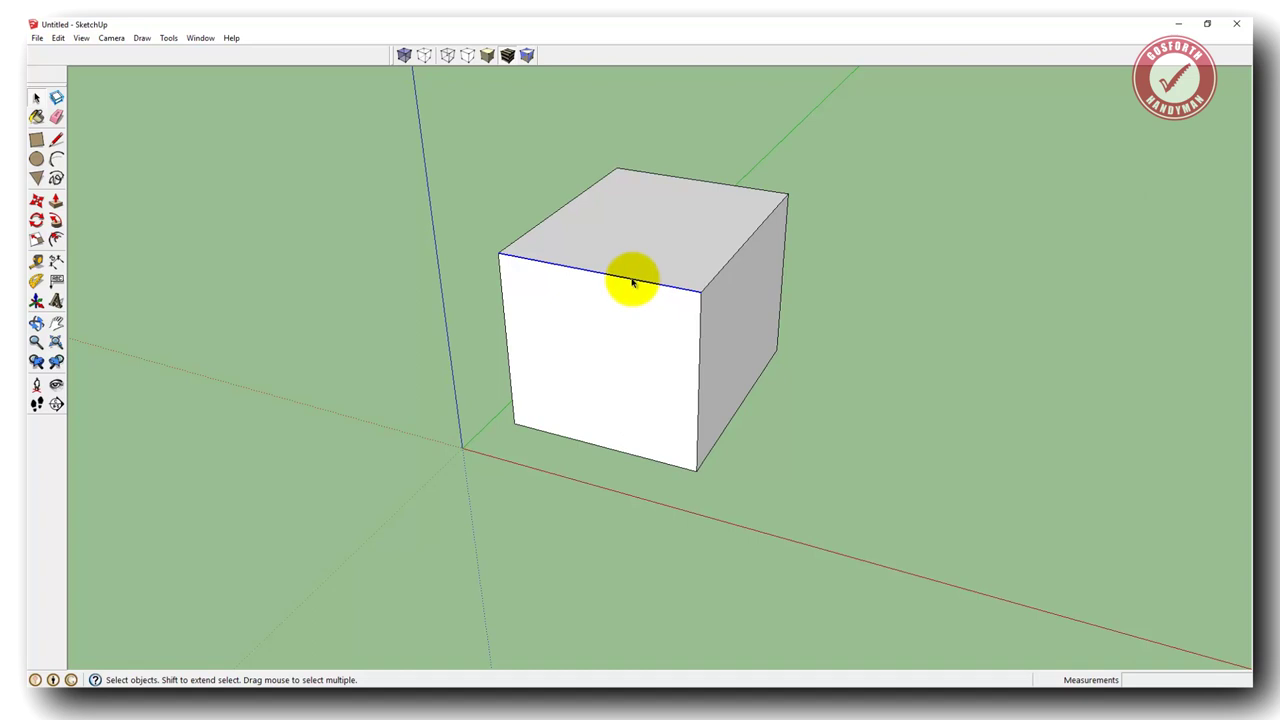
pyautogui.click(895, 258)
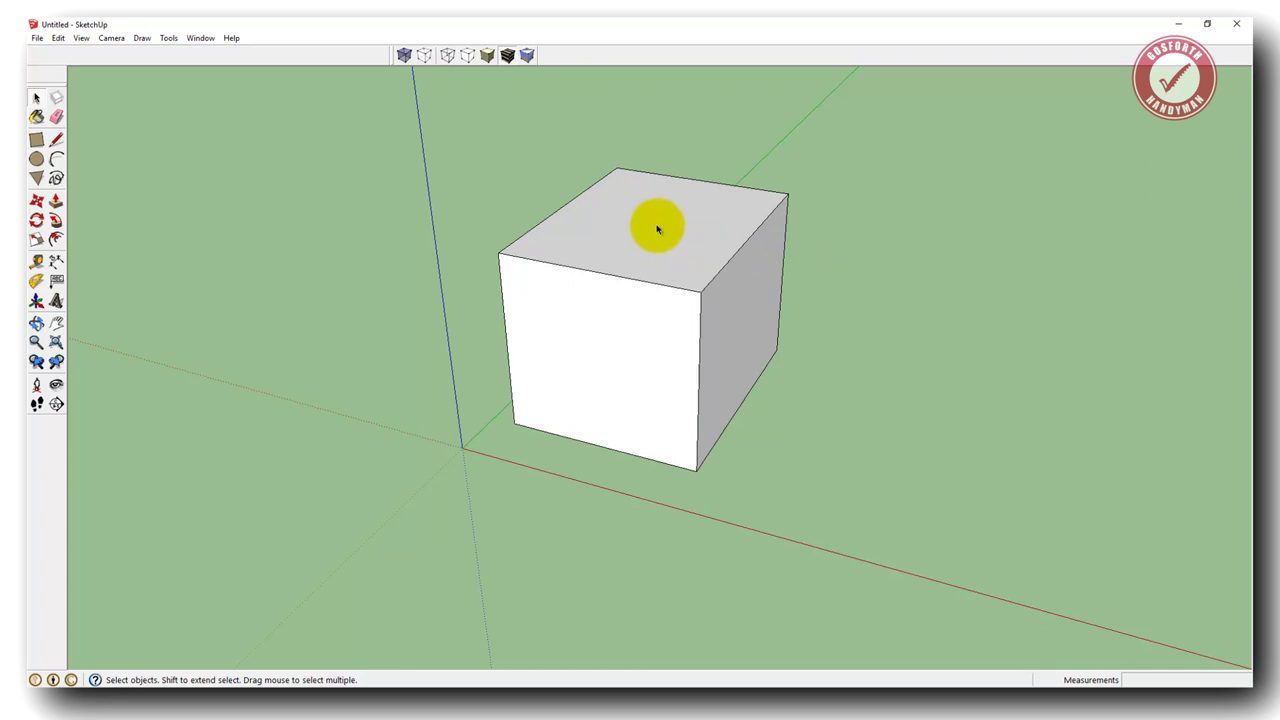
pyautogui.click(625, 279)
pyautogui.click(931, 267)
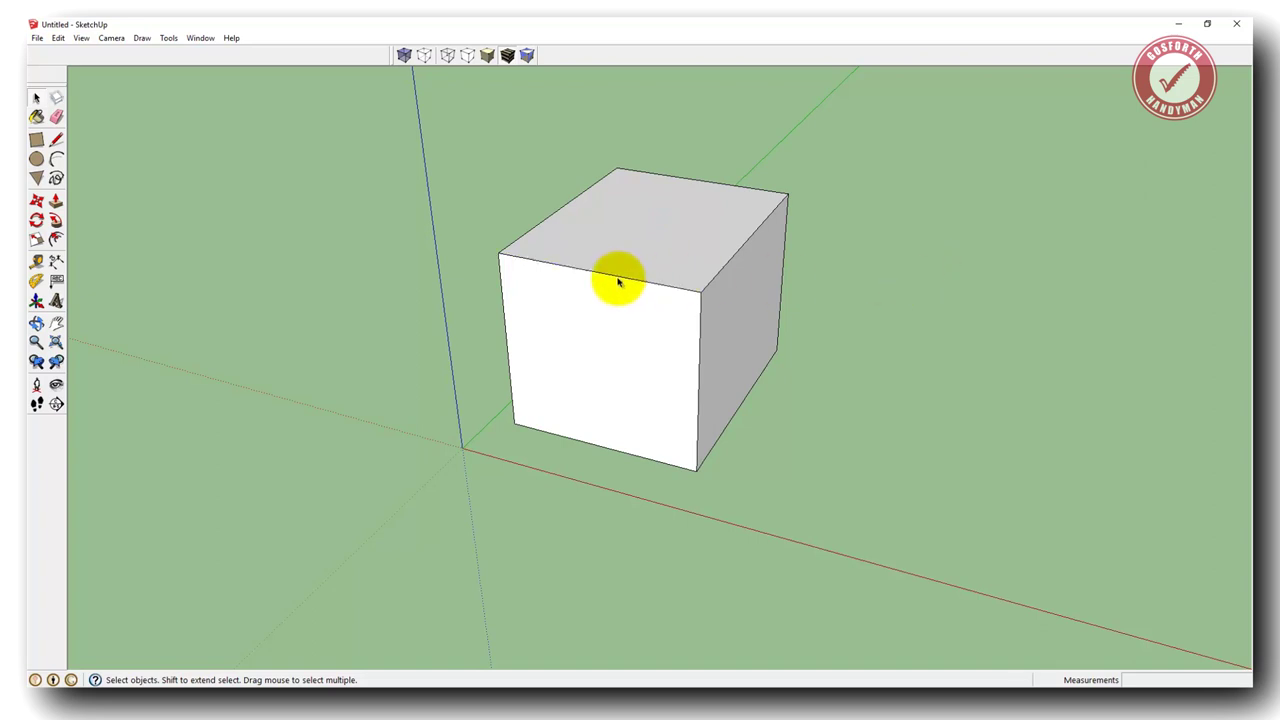
# Step: Select the front top edge with its two adjoining faces, and separately the top face with its bounding edges, clearing each selection
pyautogui.doubleClick(618, 279)
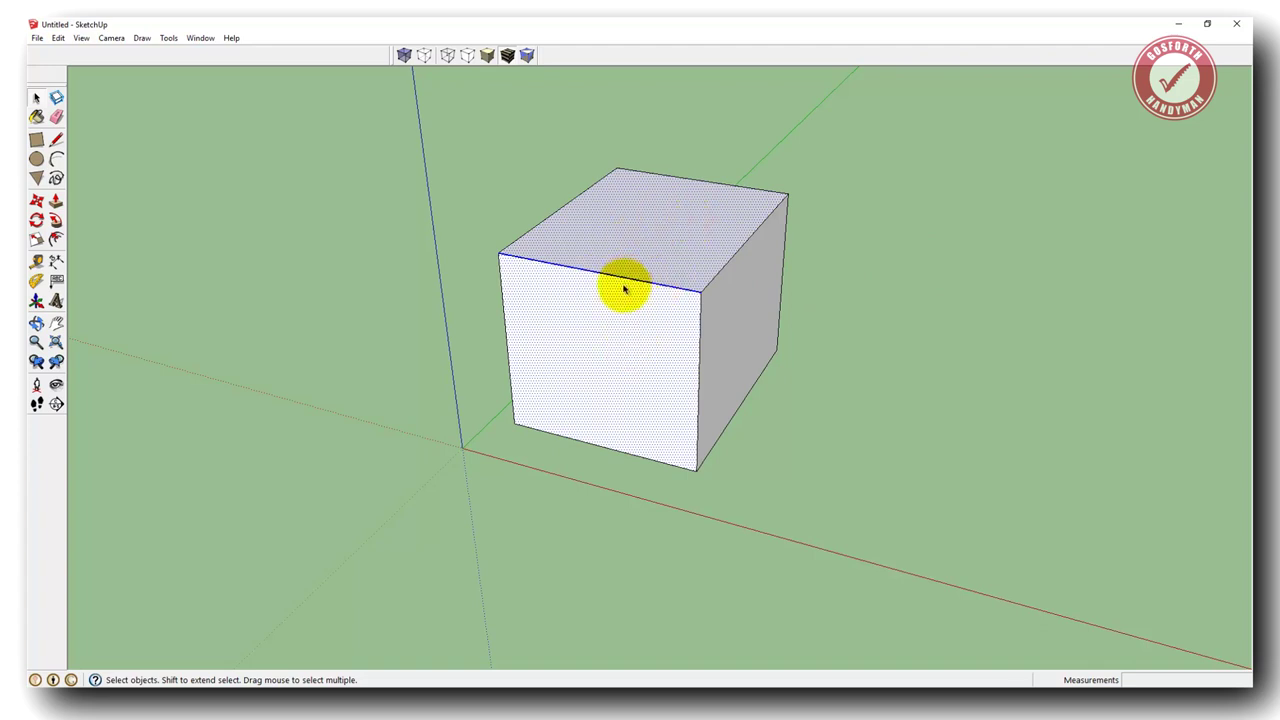
pyautogui.click(1012, 237)
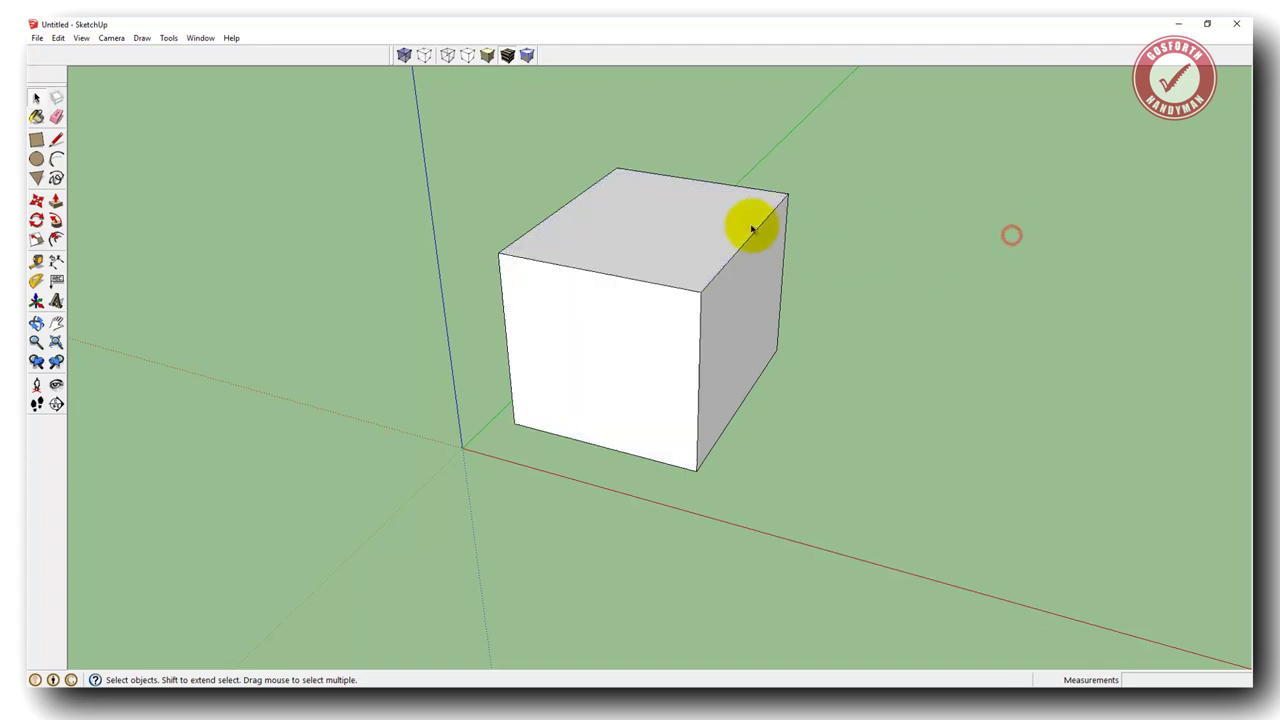
pyautogui.click(649, 228)
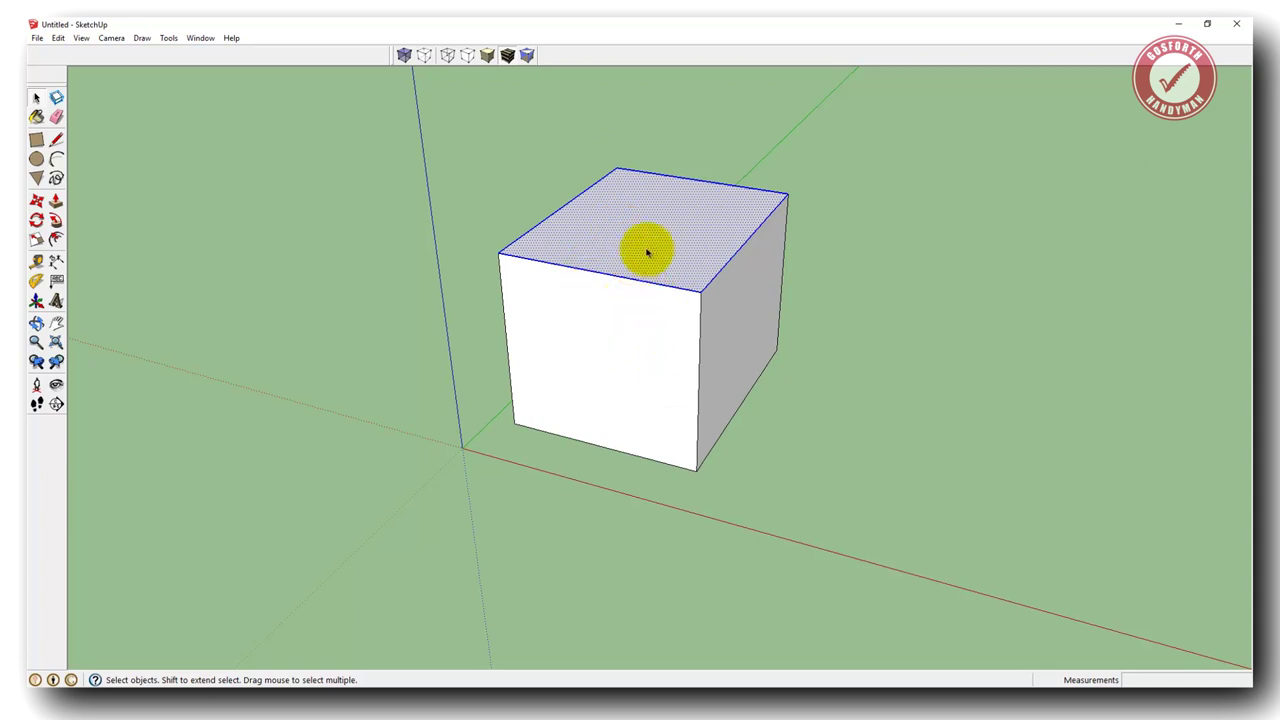
pyautogui.click(882, 250)
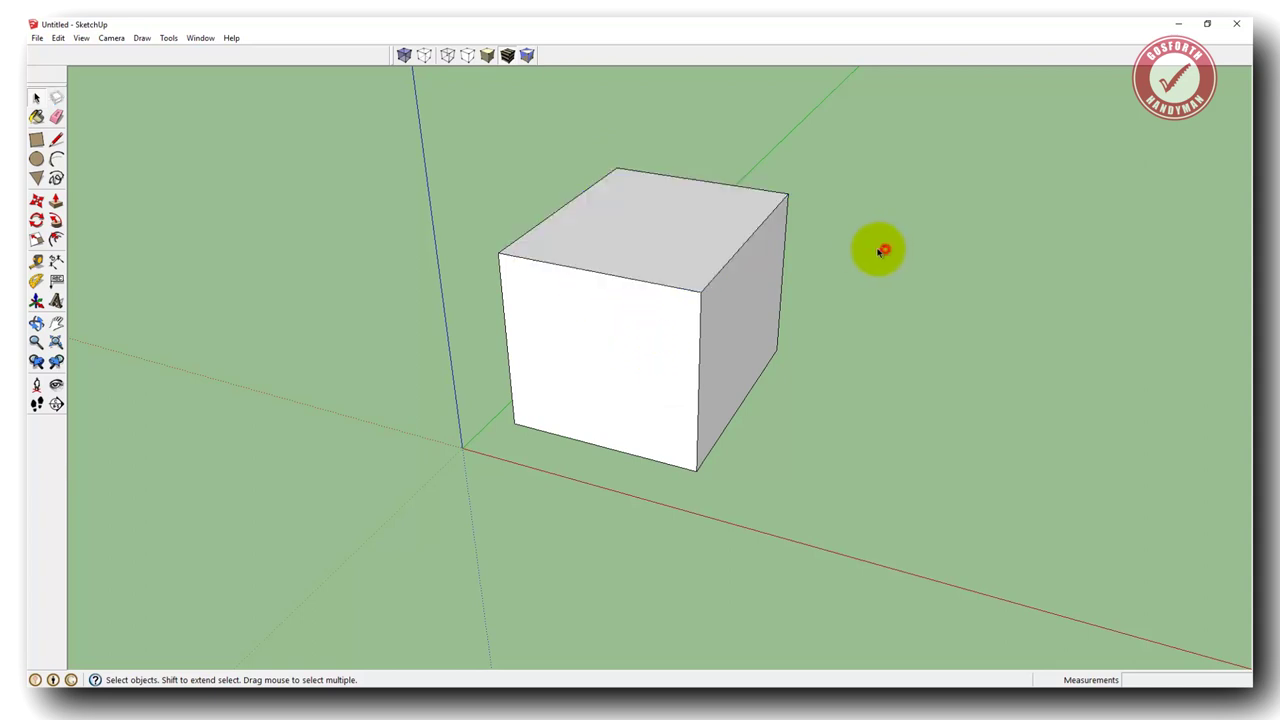
# Step: Delete only the box's top face to reveal its hollow inside, and undo the deletion
pyautogui.click(692, 239)
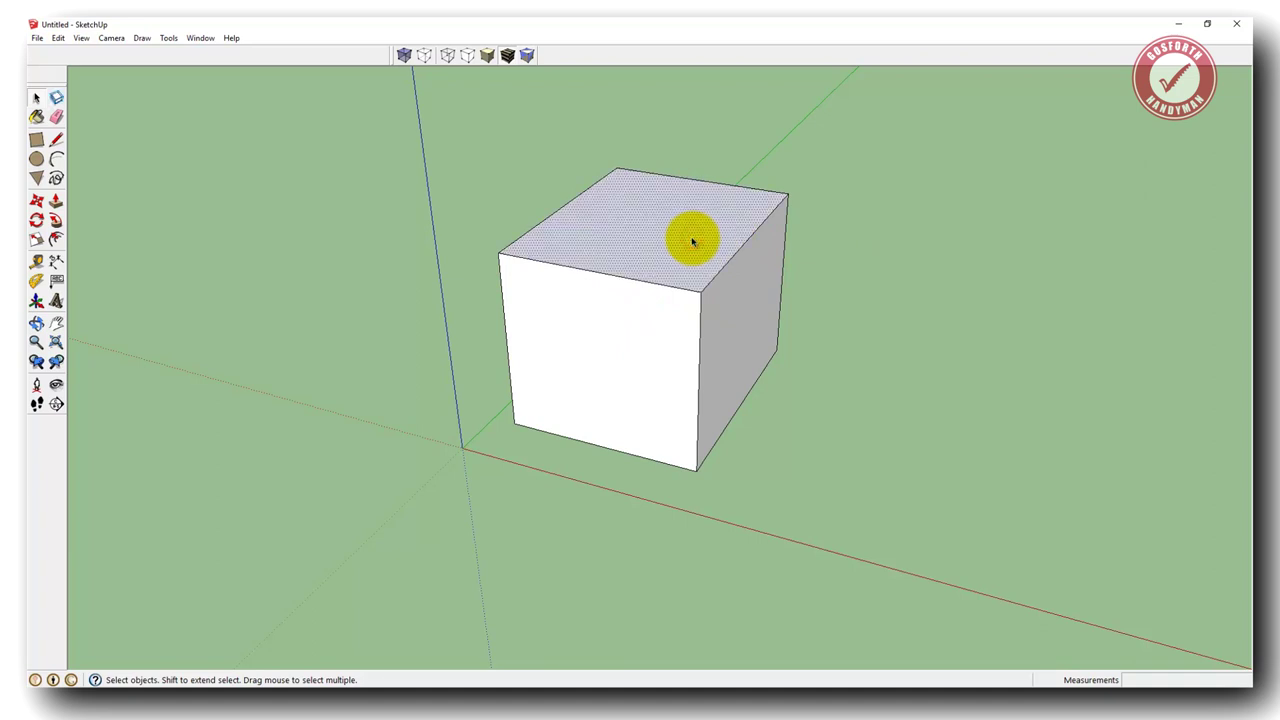
pyautogui.press('Delete')
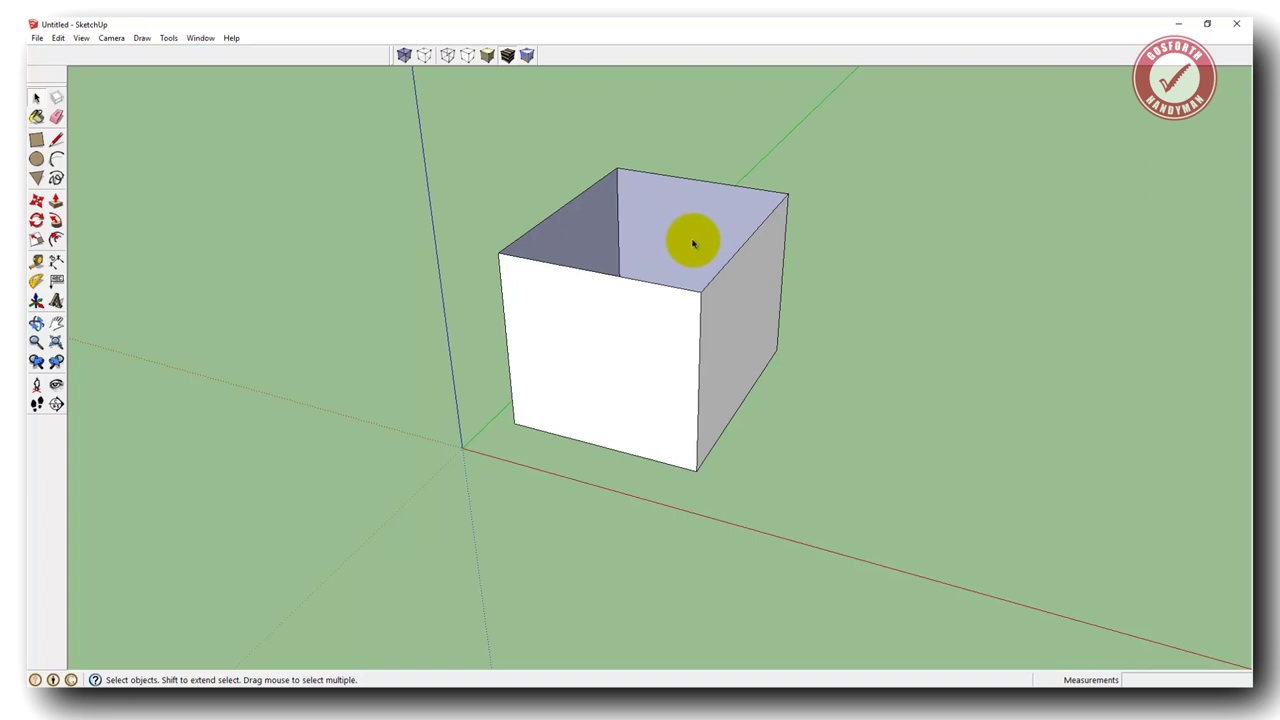
pyautogui.moveTo(690, 243); pyautogui.dragTo(661, 242, button='middle')
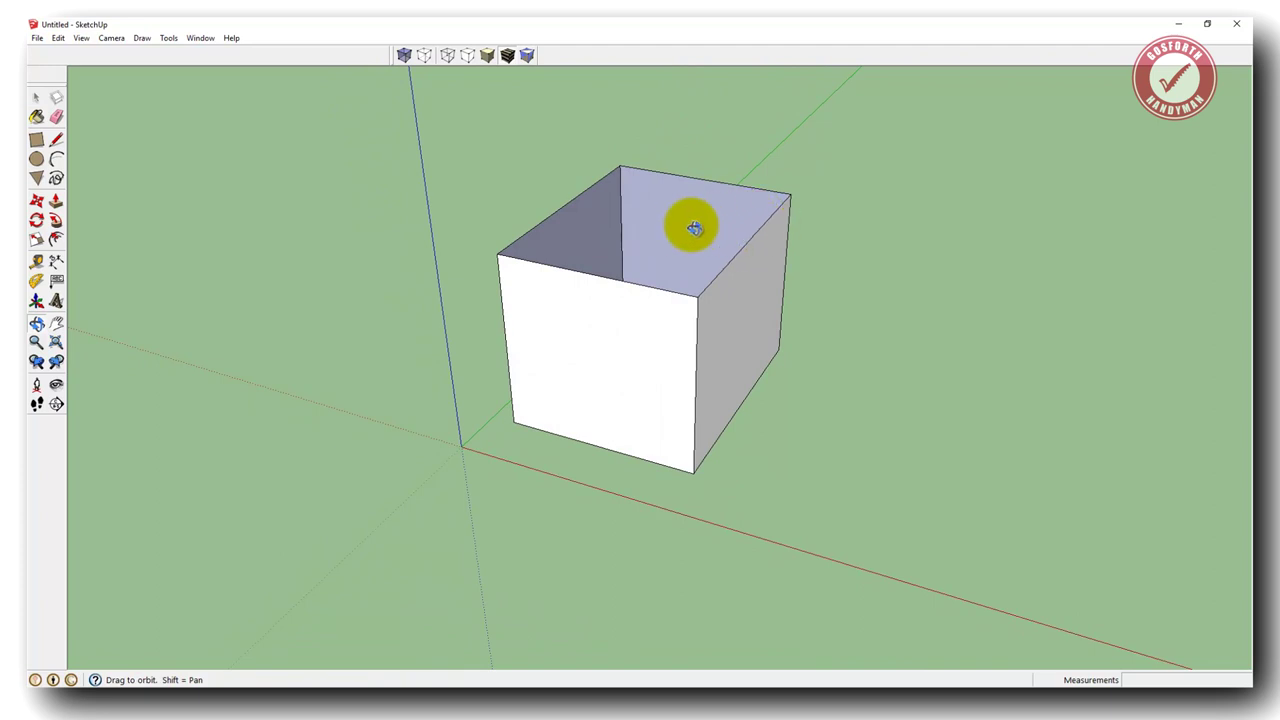
pyautogui.hotkey('ctrl', 'z')
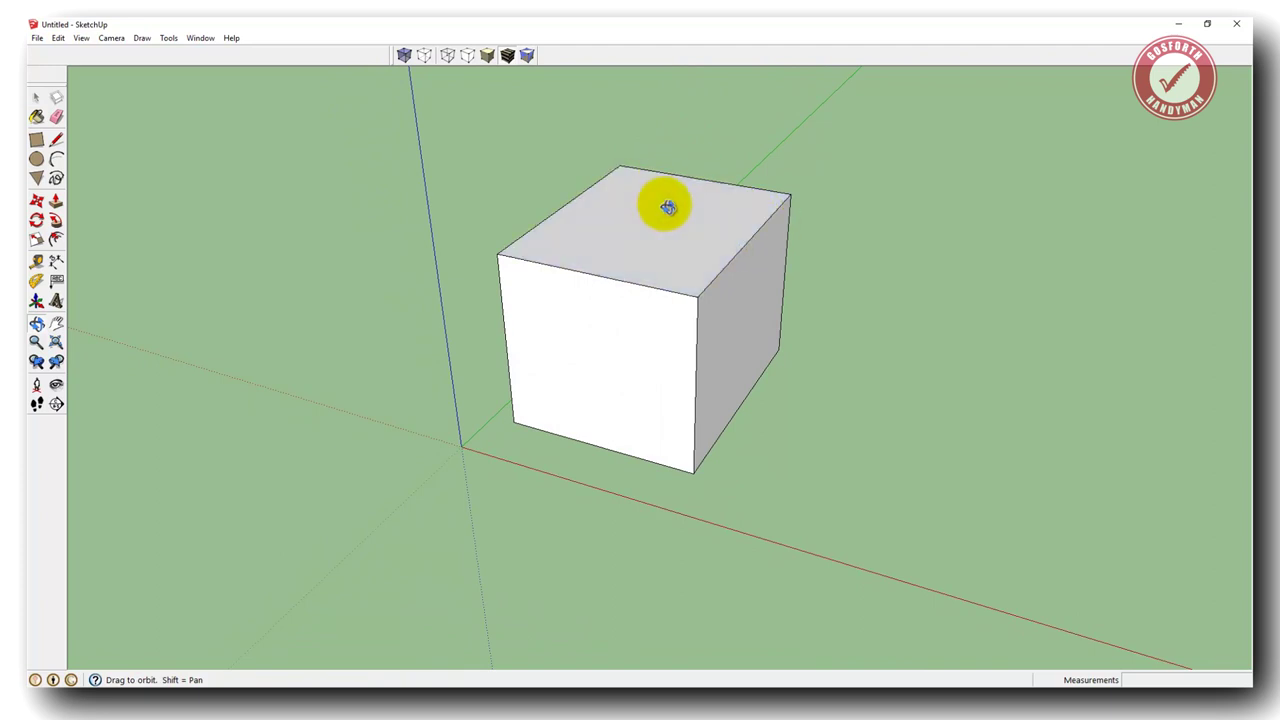
pyautogui.press('space')
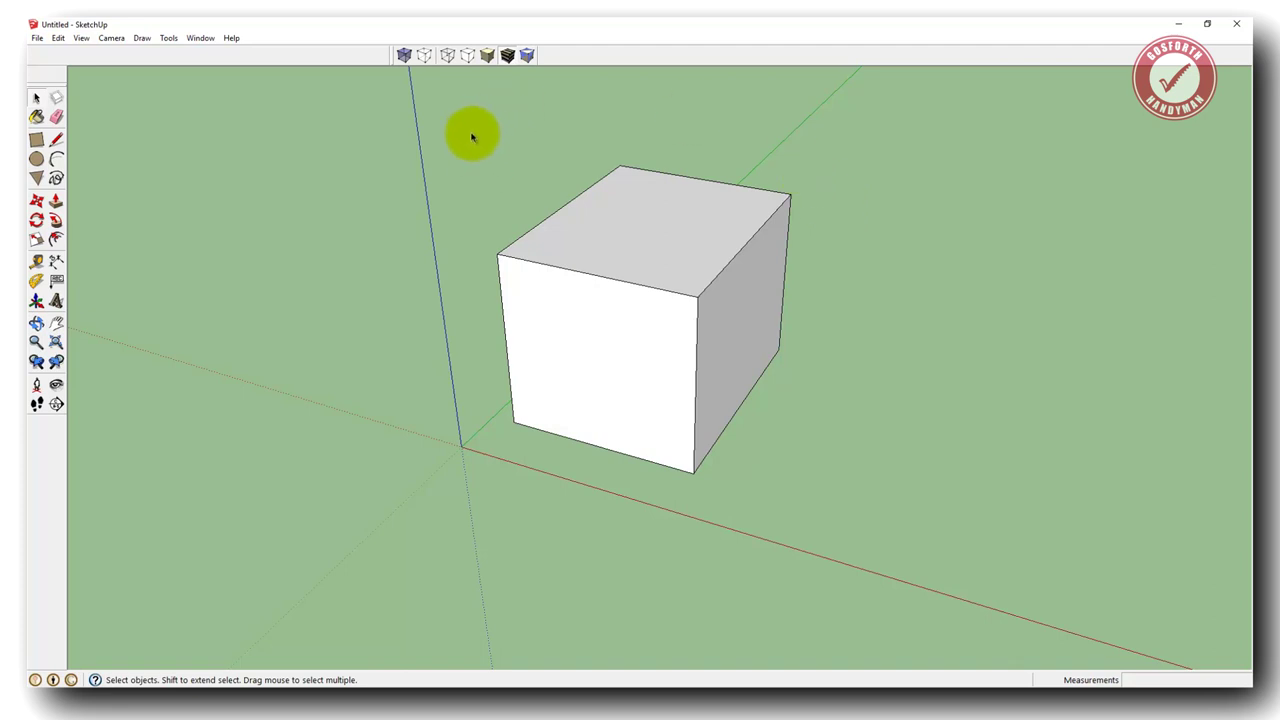
# Step: Select all of the box's connected geometry and make it a component named Cube, replacing the selection
pyautogui.tripleClick(635, 231)
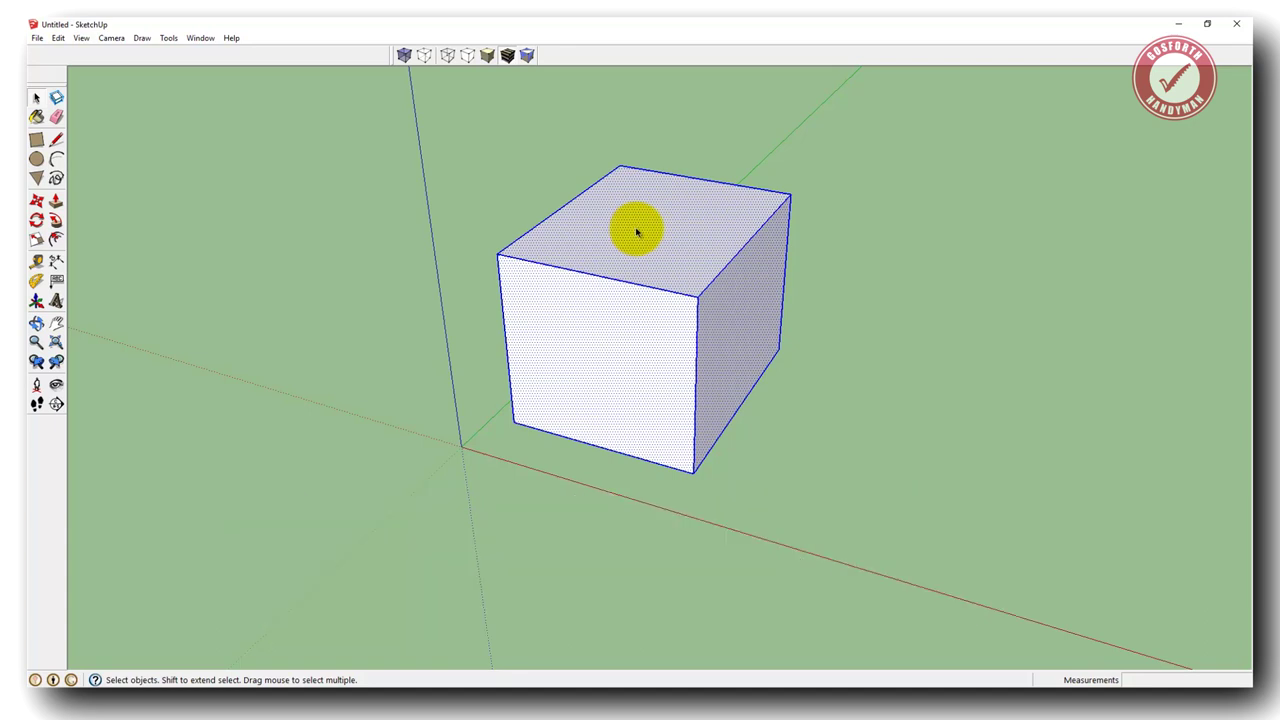
pyautogui.press('g')
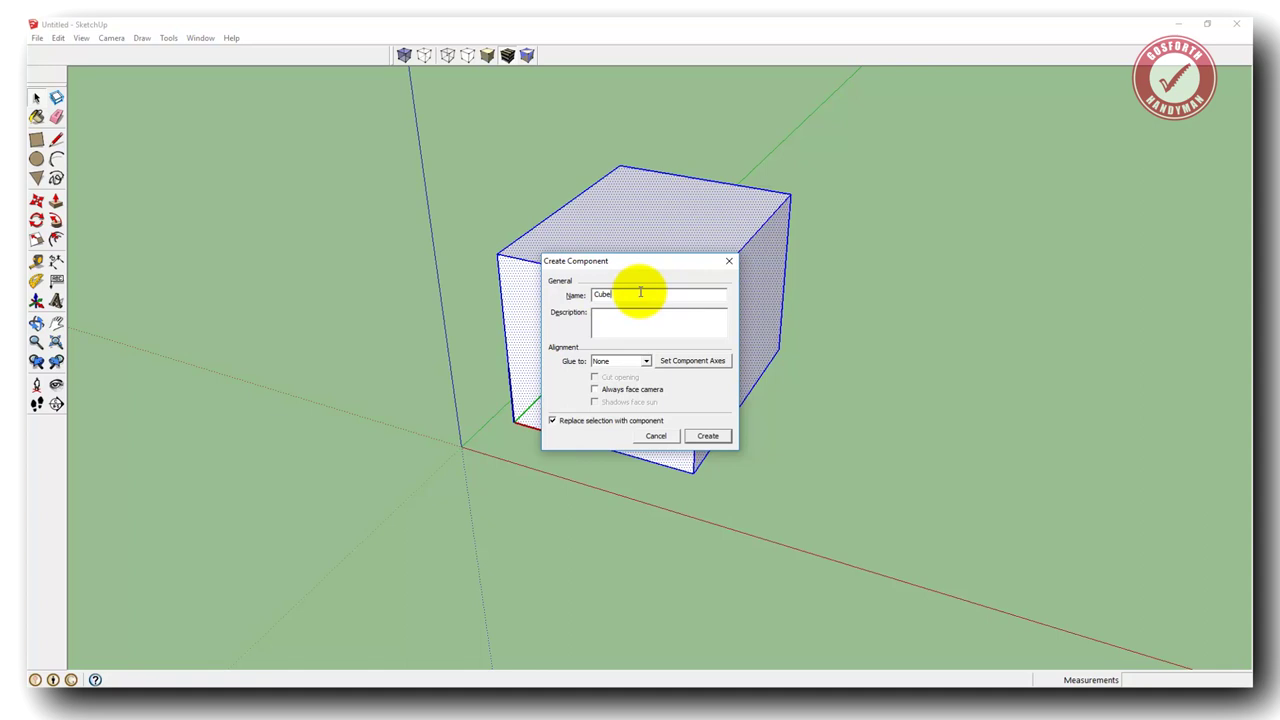
pyautogui.doubleClick(600, 294)
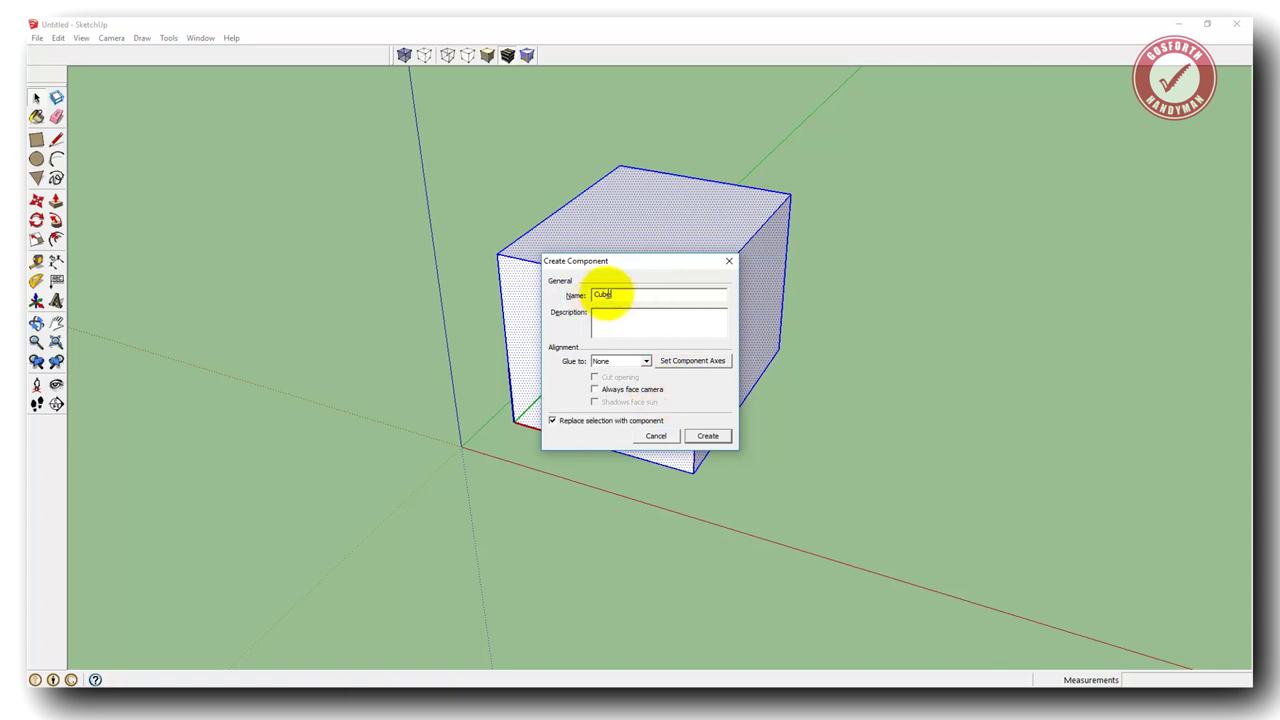
pyautogui.click(712, 435)
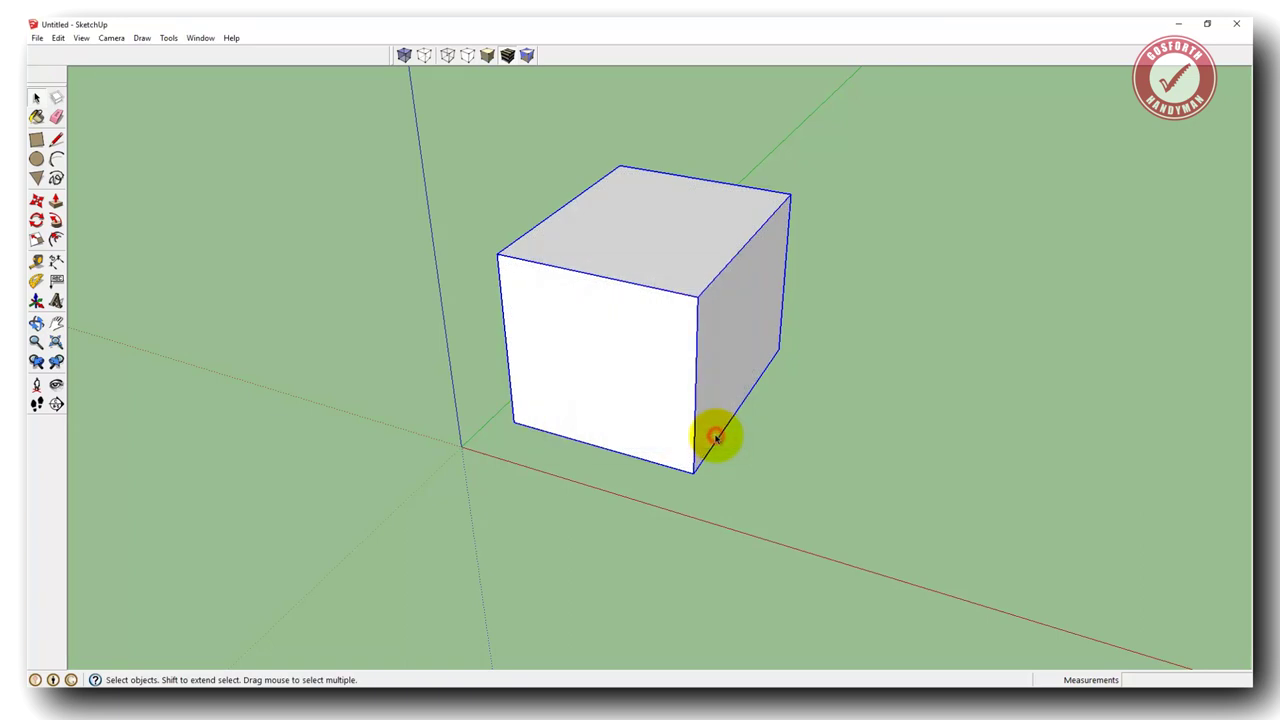
# Step: Select the Cube component repeatedly by its side and front faces, clearing the selection after each pick
pyautogui.click(868, 360)
pyautogui.click(748, 331)
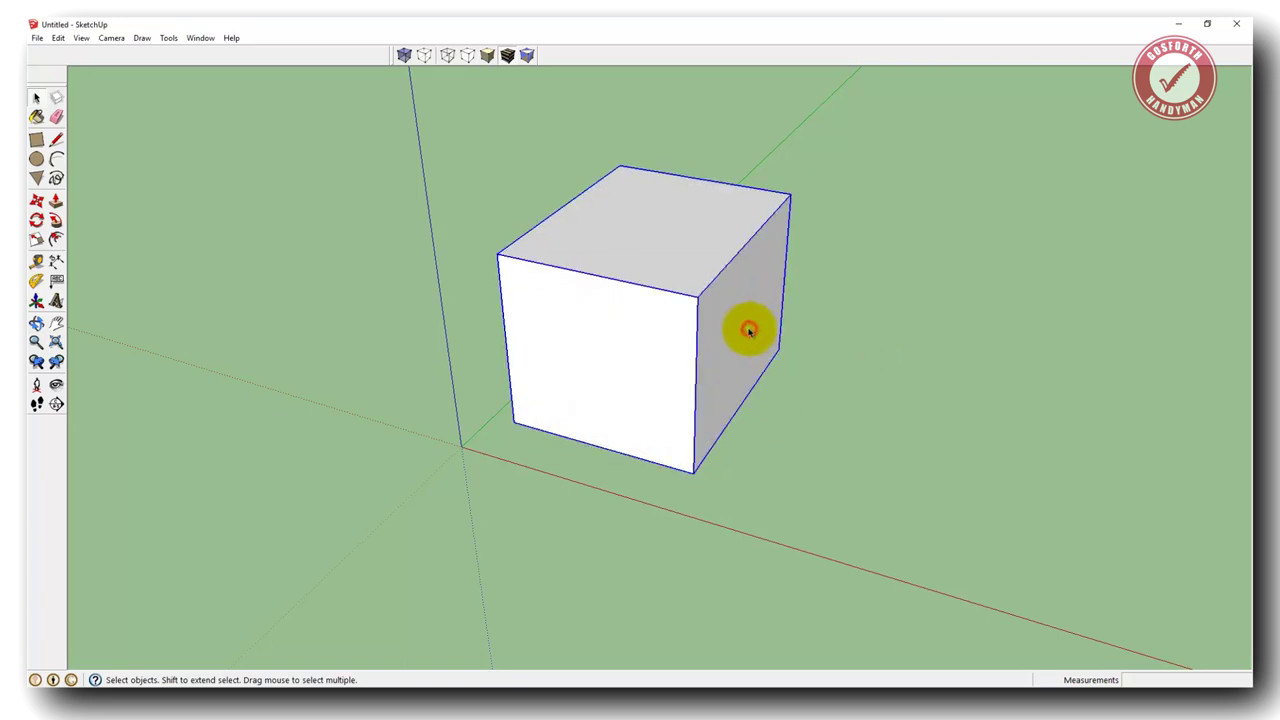
pyautogui.click(848, 319)
pyautogui.click(746, 320)
pyautogui.click(846, 320)
pyautogui.click(762, 320)
pyautogui.click(843, 318)
pyautogui.click(768, 309)
pyautogui.click(869, 309)
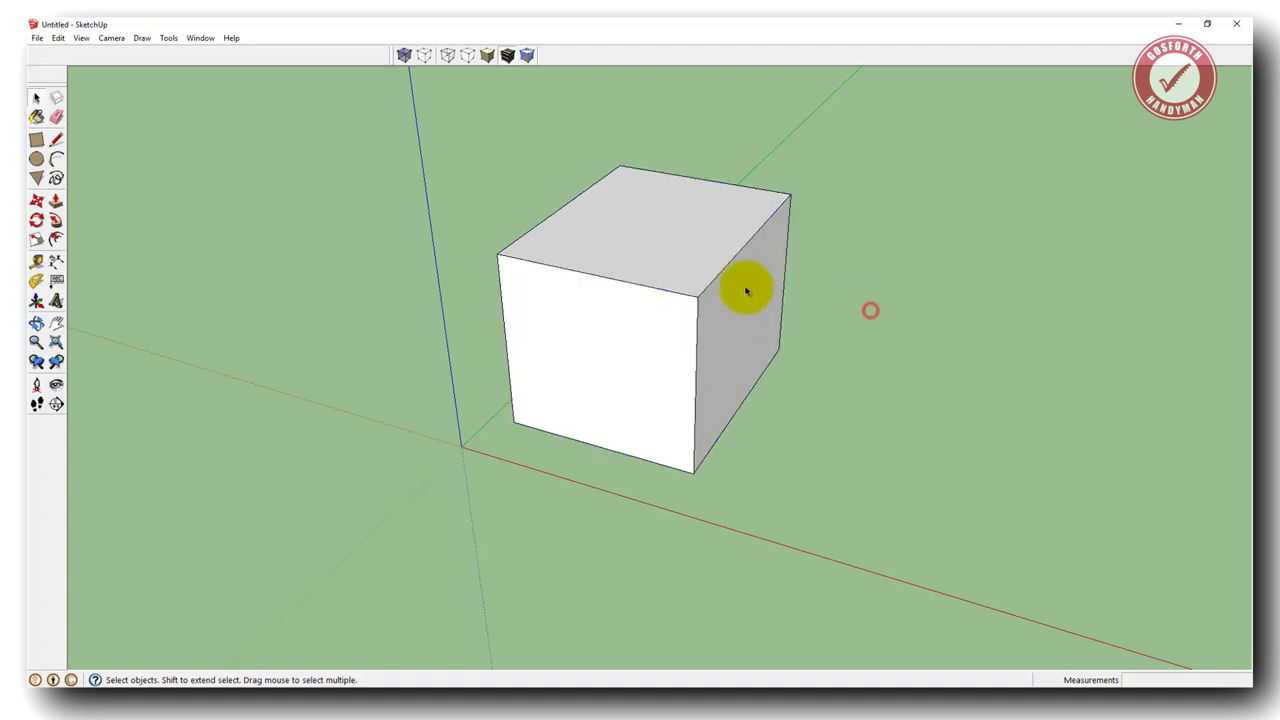
pyautogui.click(664, 295)
pyautogui.click(860, 291)
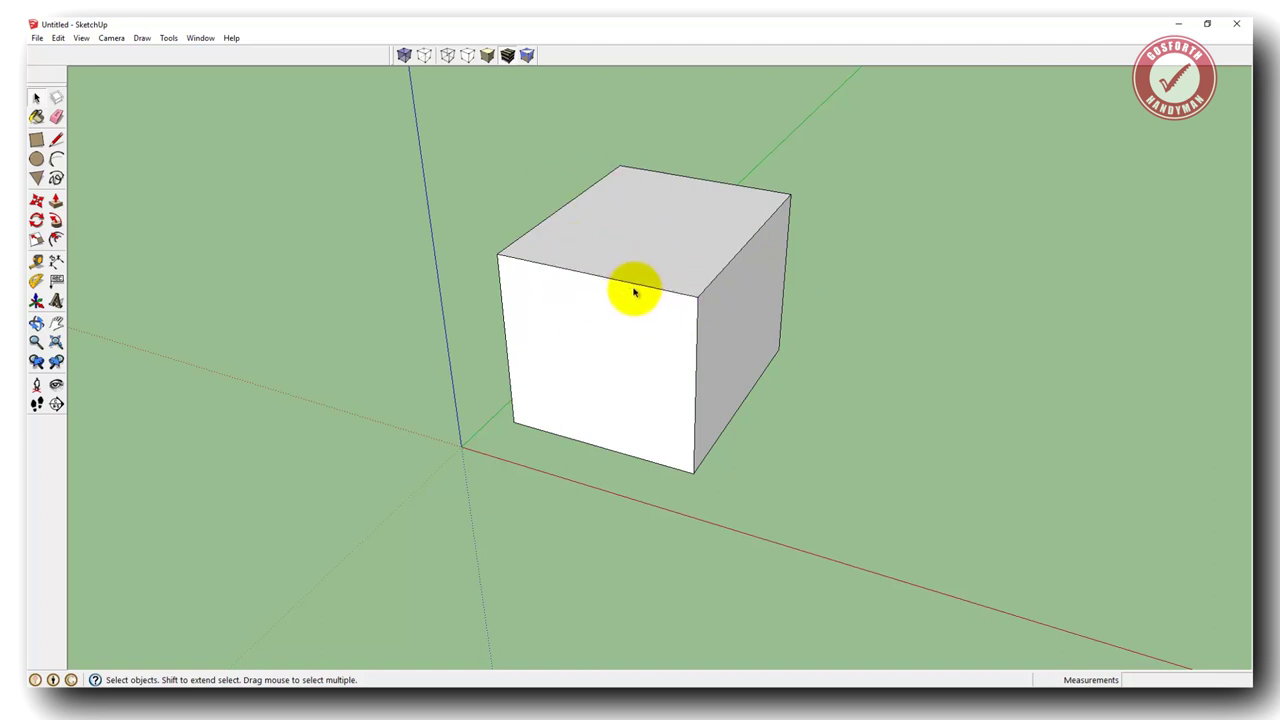
# Step: Move the whole Cube component freely to several new positions using the Move tool
pyautogui.press('m')
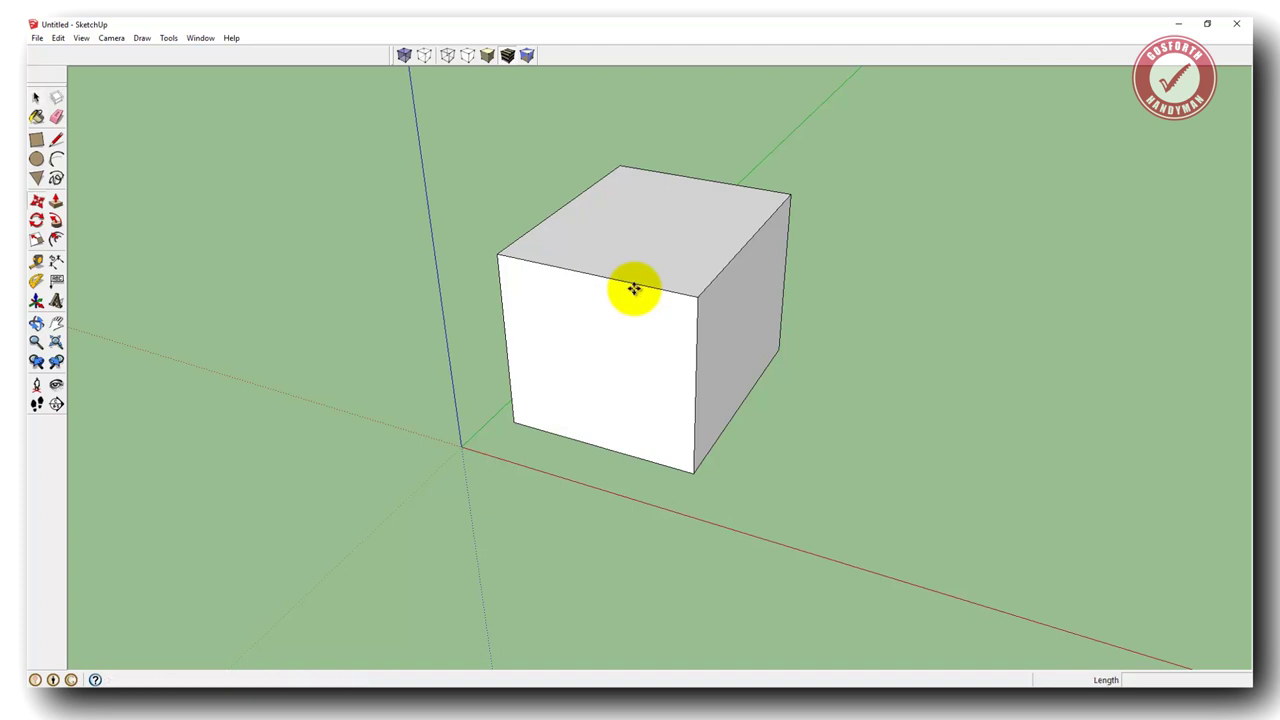
pyautogui.click(634, 232)
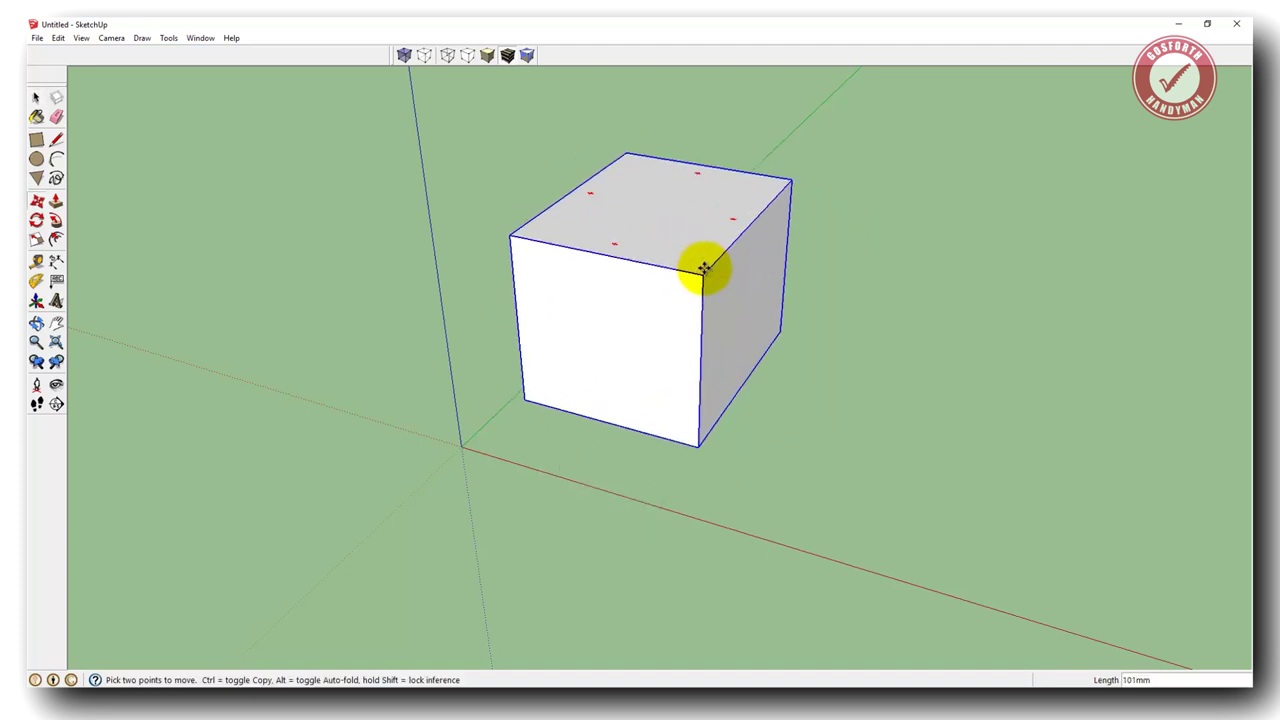
pyautogui.click(652, 214)
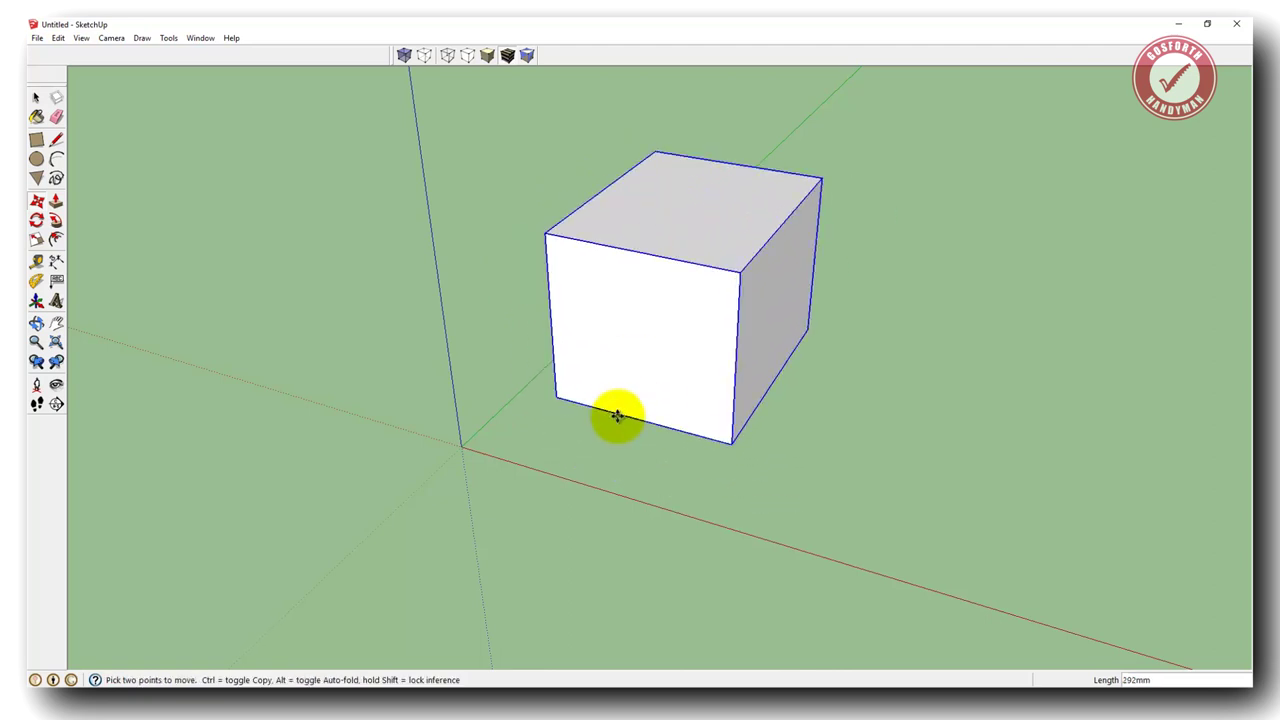
pyautogui.click(647, 256)
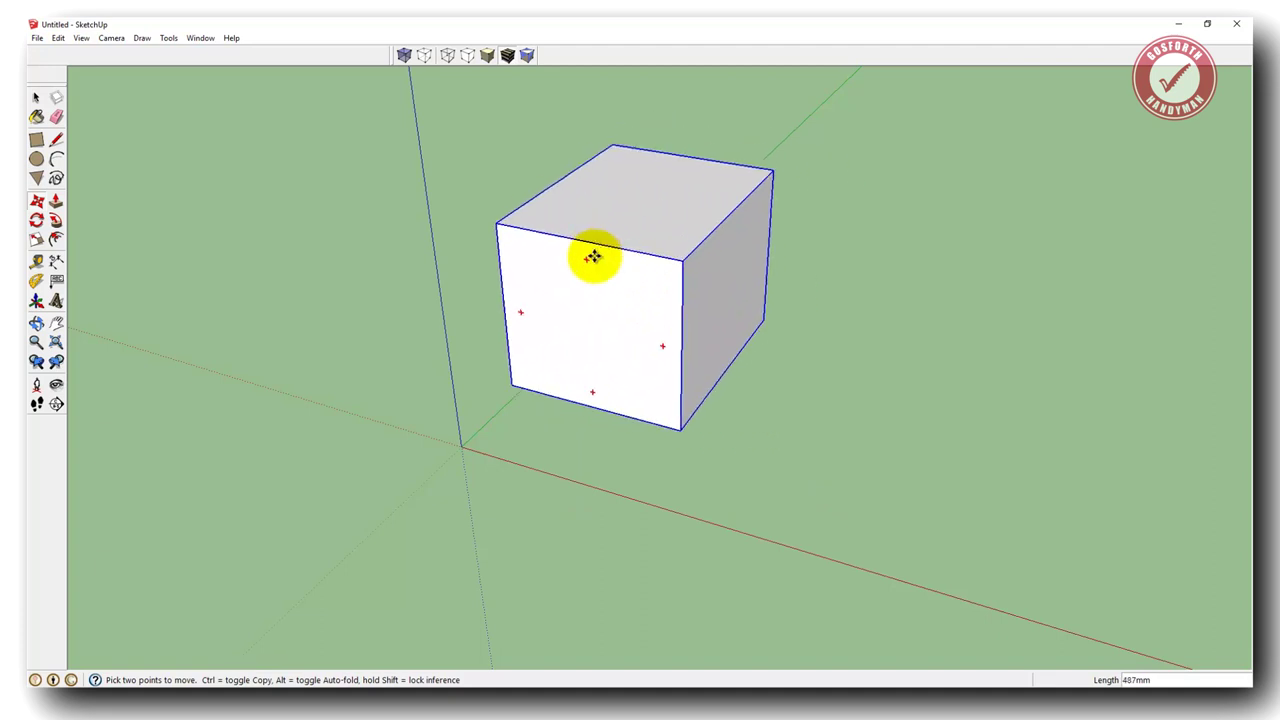
pyautogui.click(606, 223)
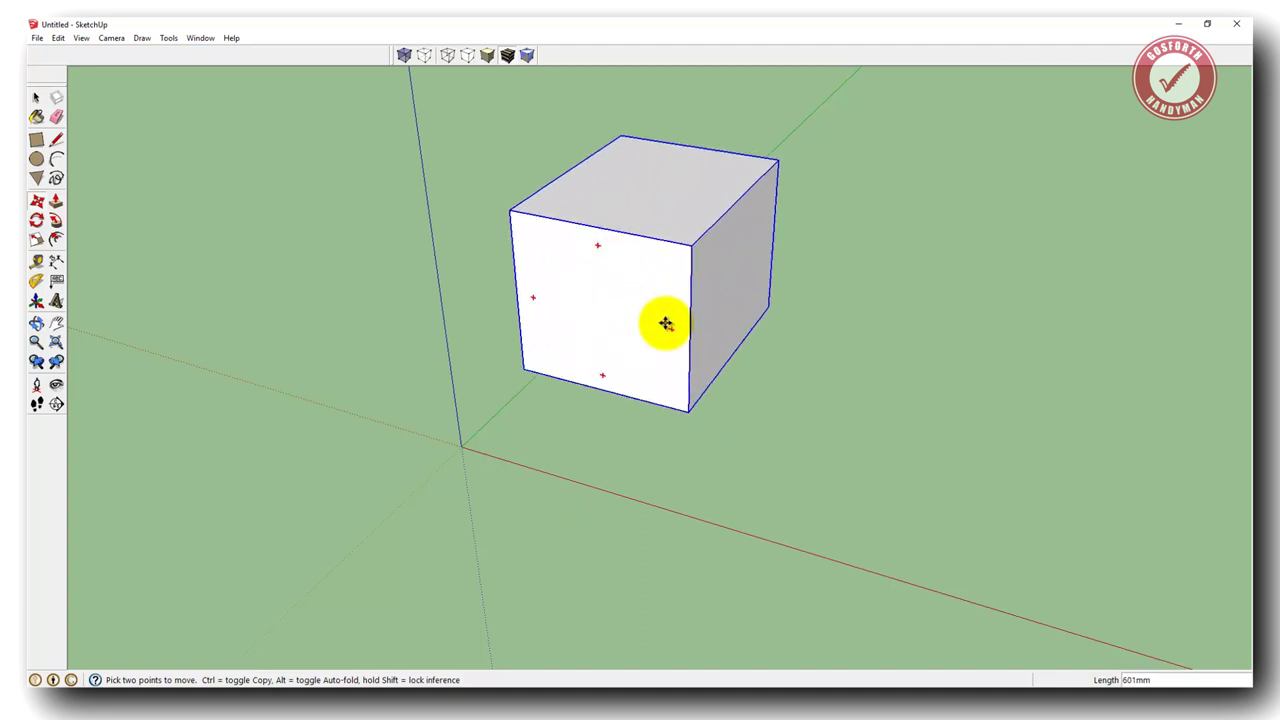
# Step: Try rotating the Cube component about the centre of its front face using a rotation grip
pyautogui.press('q')
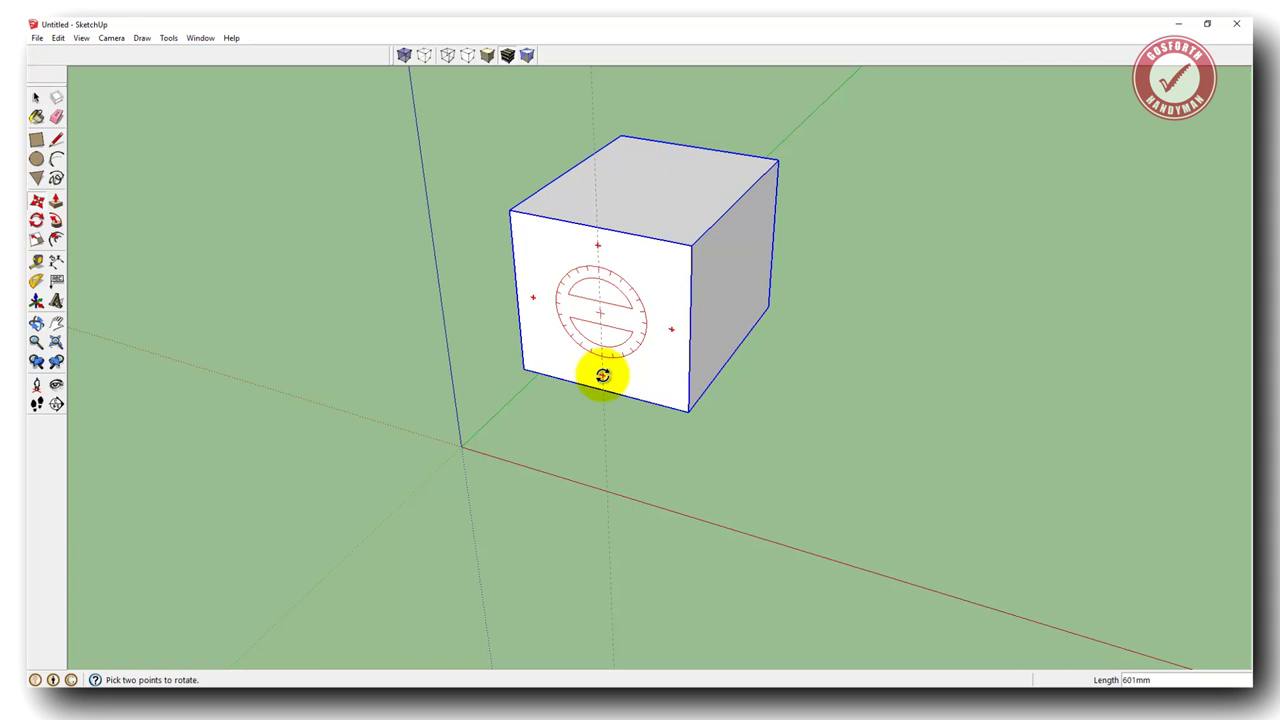
pyautogui.click(603, 376)
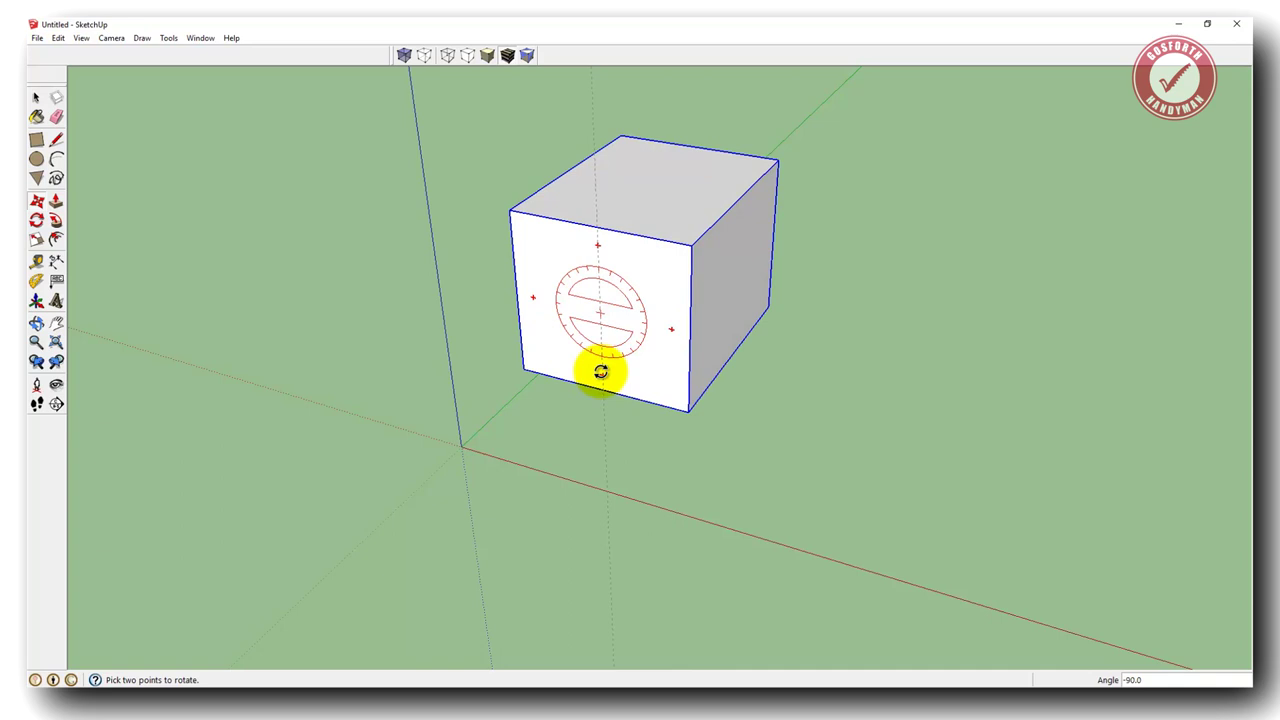
pyautogui.click(600, 370)
# Step: Reposition the Cube component again by its front face and clear the selection
pyautogui.press('m')
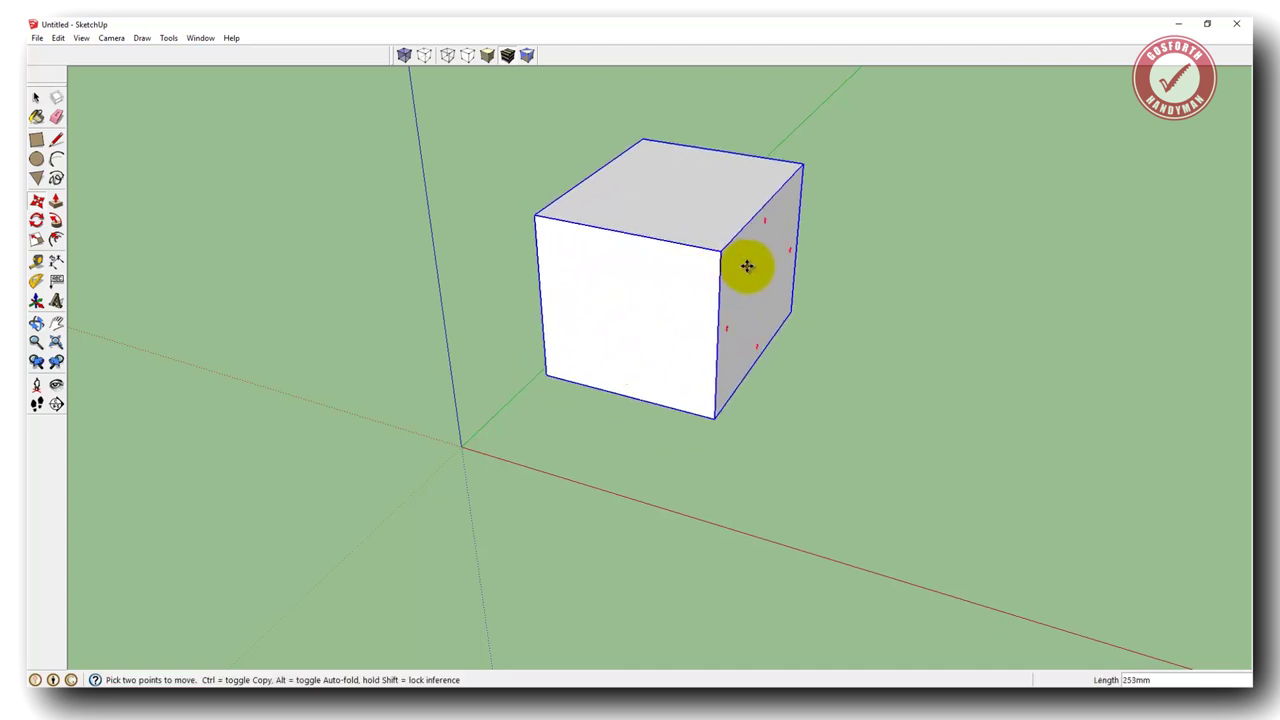
pyautogui.click(651, 295)
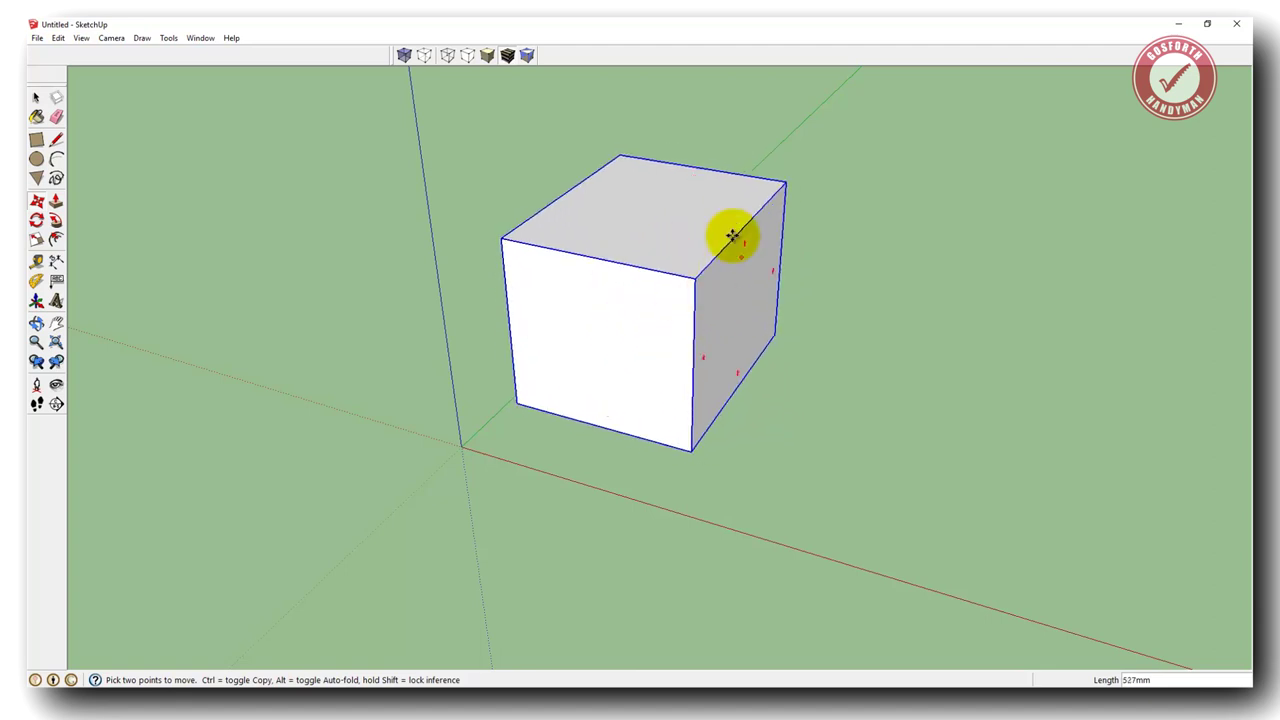
pyautogui.click(623, 316)
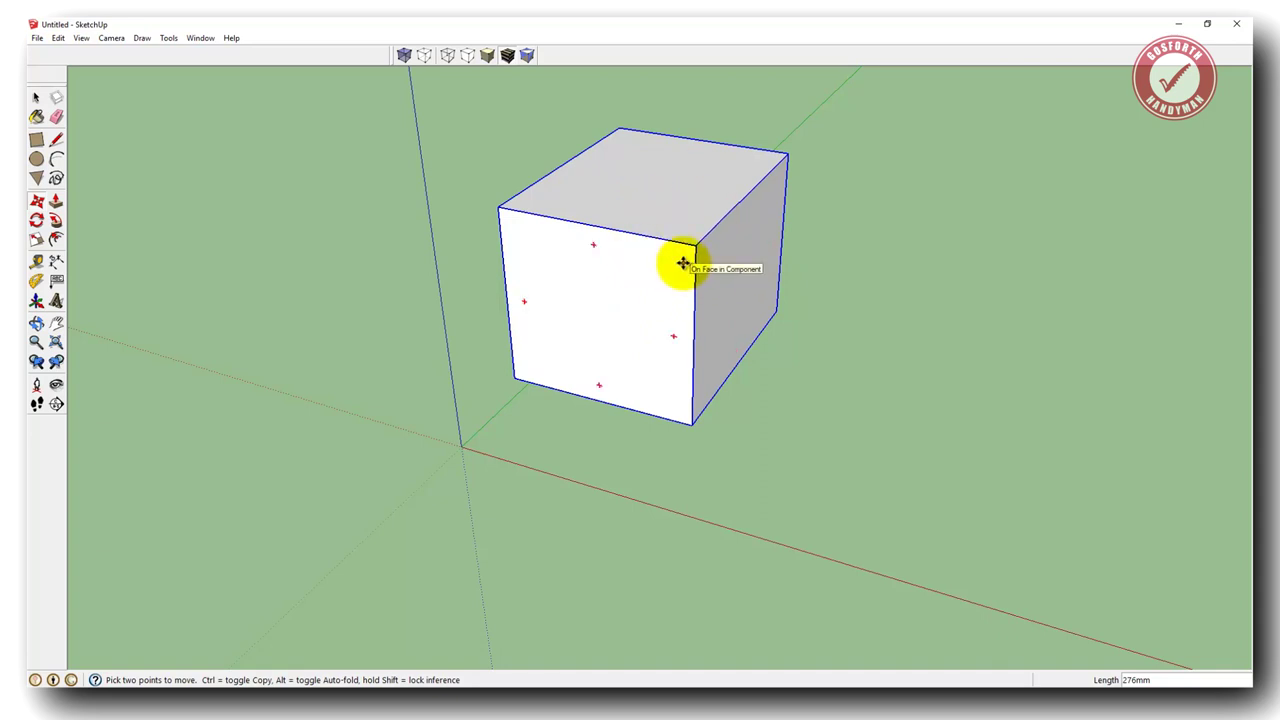
pyautogui.press('space')
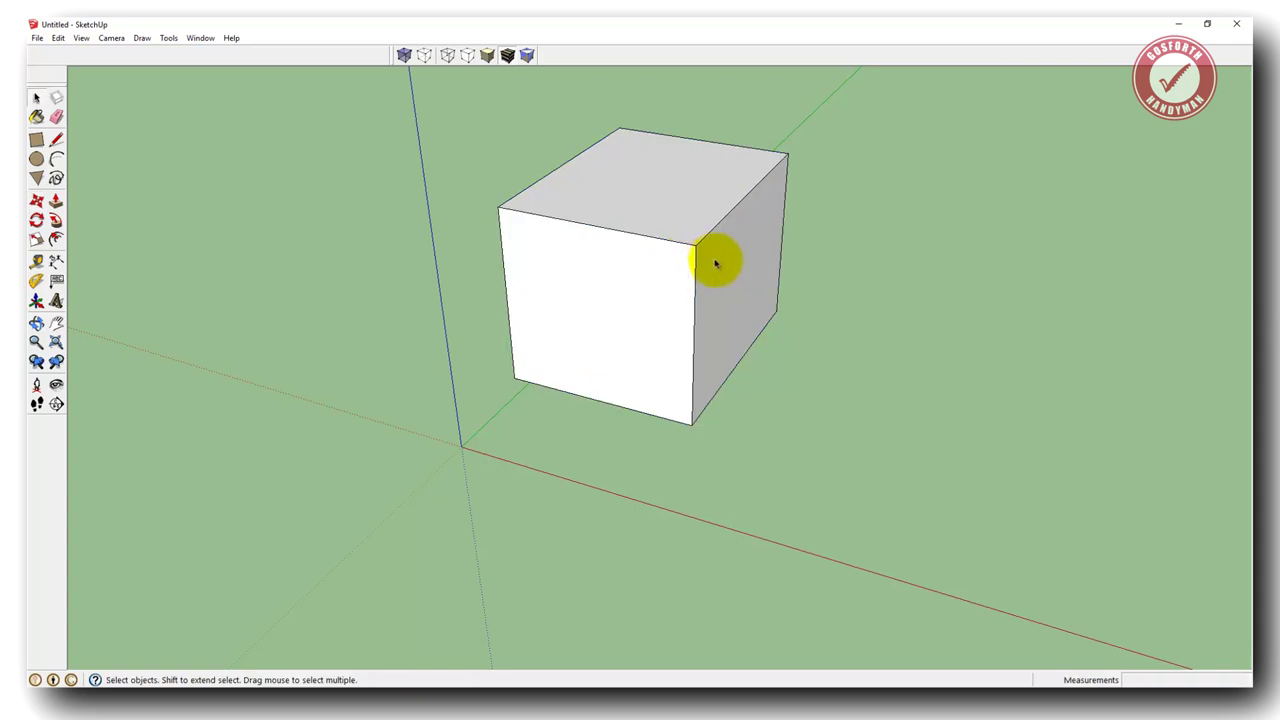
# Step: Open the Cube component for editing and Push/Pull its right side face slightly outward
pyautogui.doubleClick(716, 263)
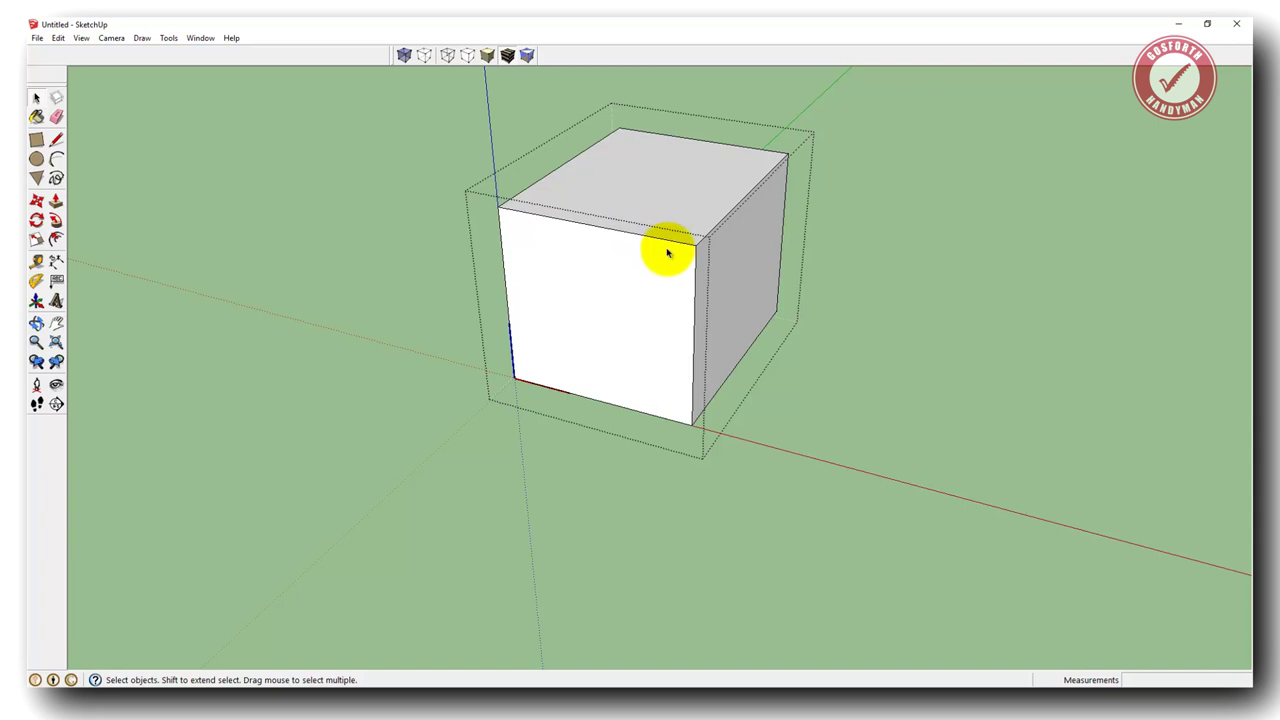
pyautogui.press('p')
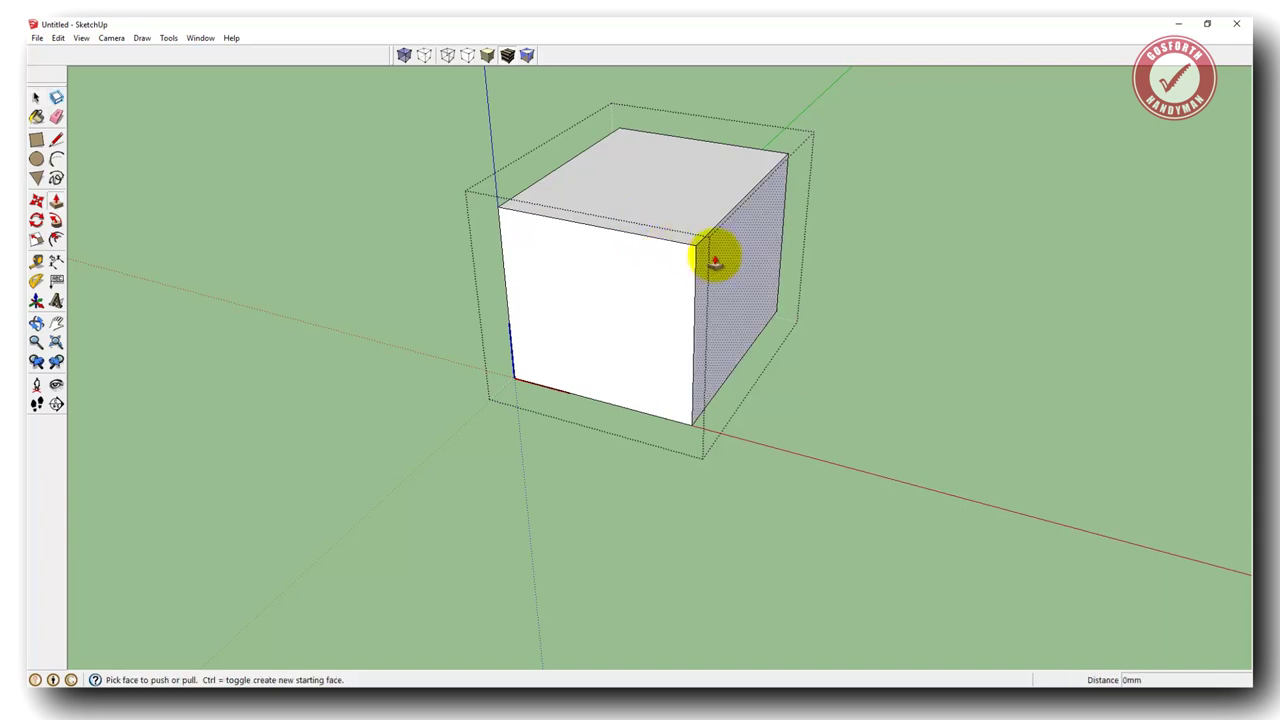
pyautogui.moveTo(740, 257)
pyautogui.mouseDown()
pyautogui.moveTo(821, 278)
pyautogui.moveTo(740, 266)
pyautogui.mouseUp()
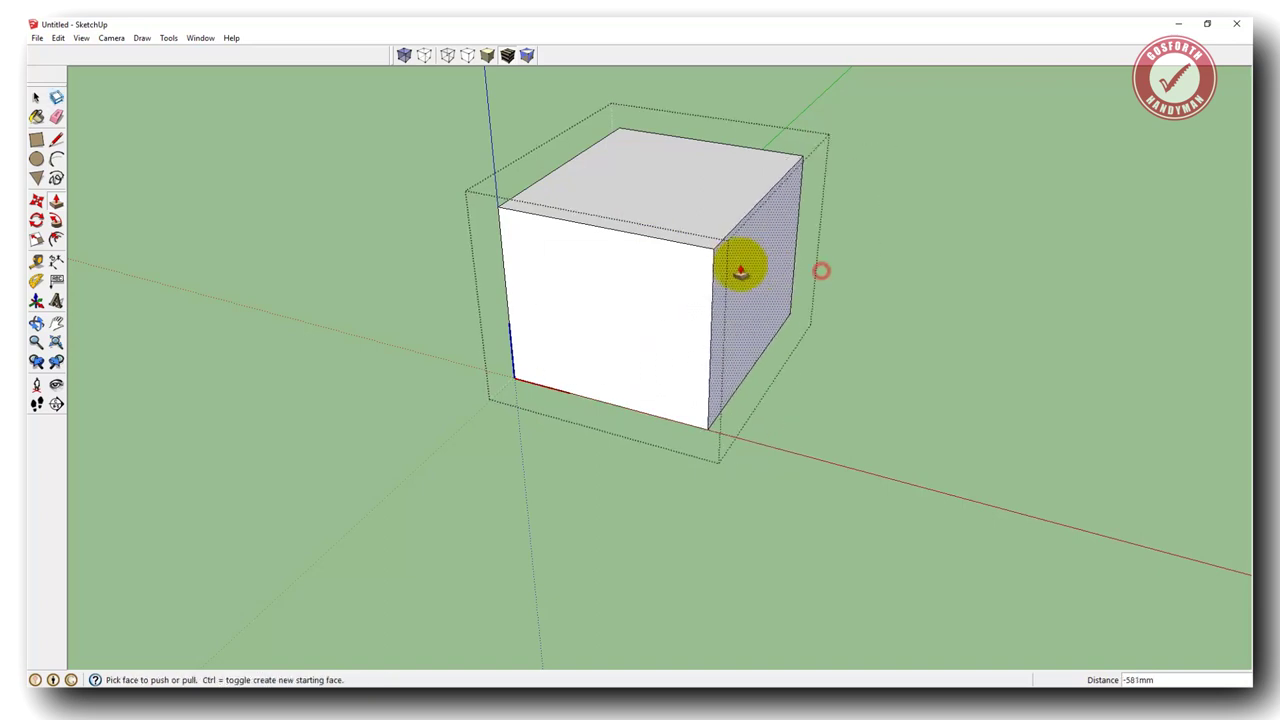
# Step: Try moving the box's front top edge within the component, cancel the move, and leave component editing
pyautogui.press('m')
pyautogui.moveTo(657, 241); pyautogui.dragTo(693, 276)
pyautogui.press('Escape')
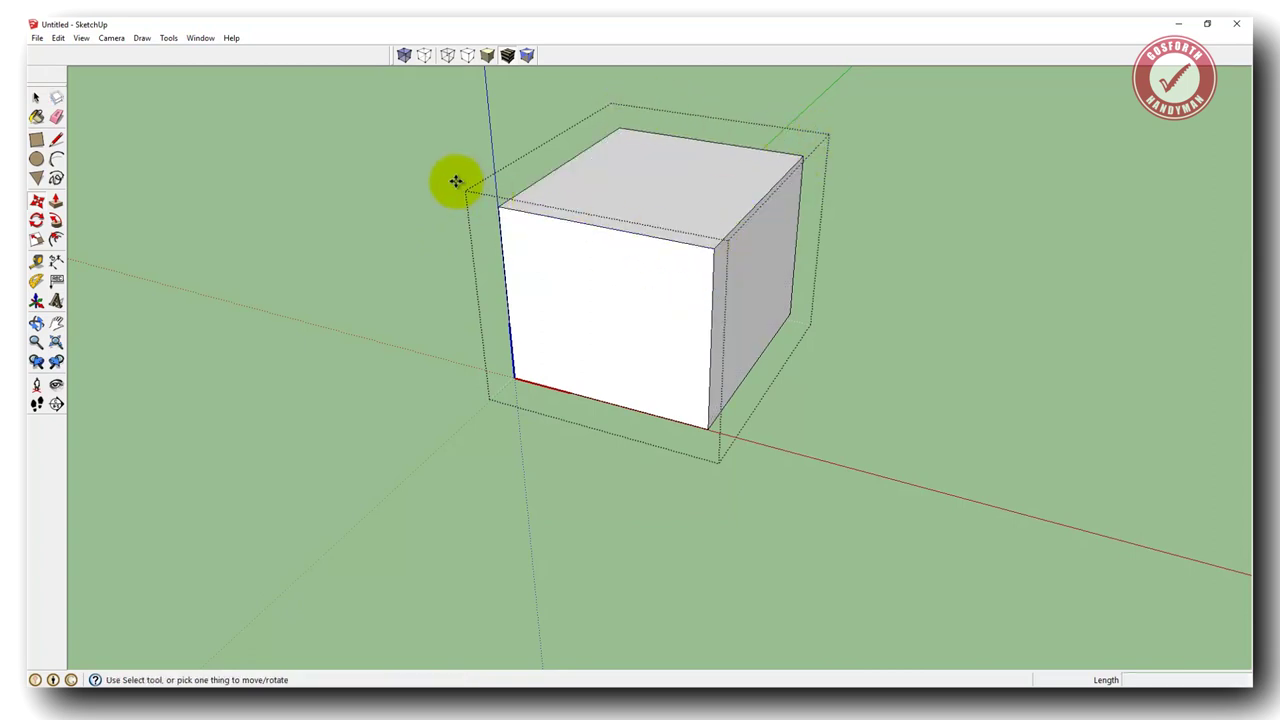
pyautogui.press('space')
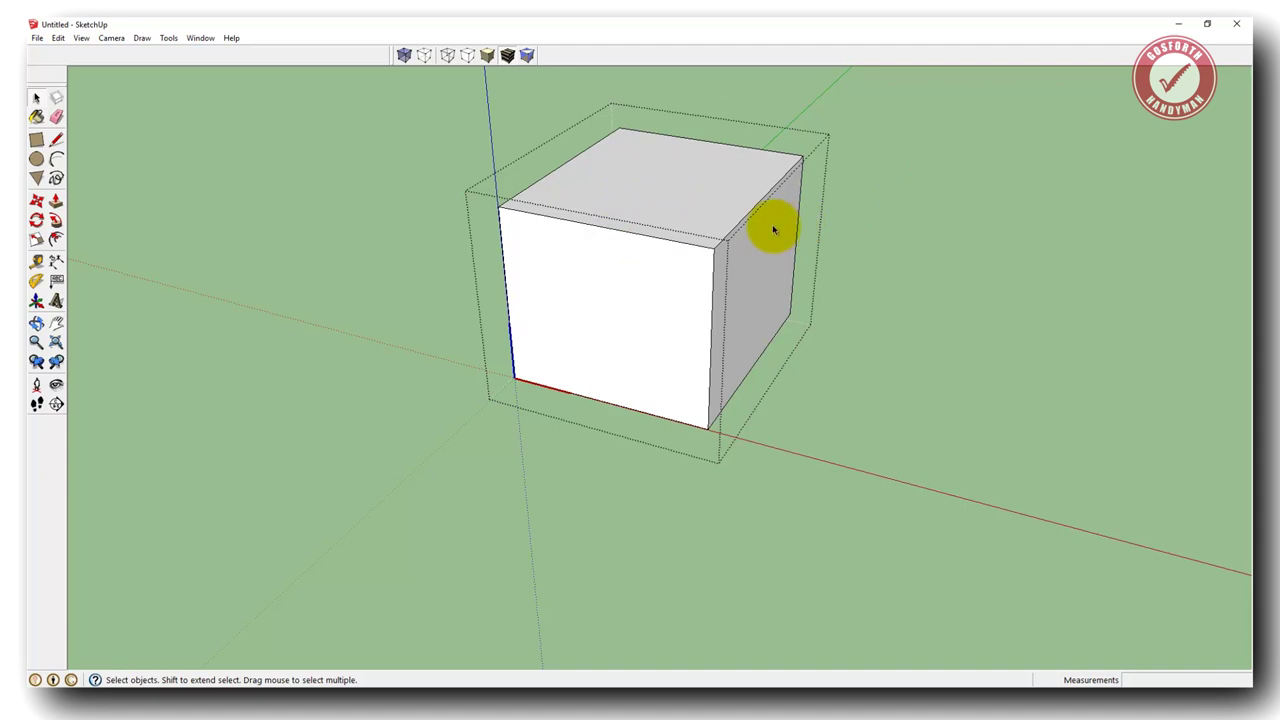
pyautogui.press('Escape')
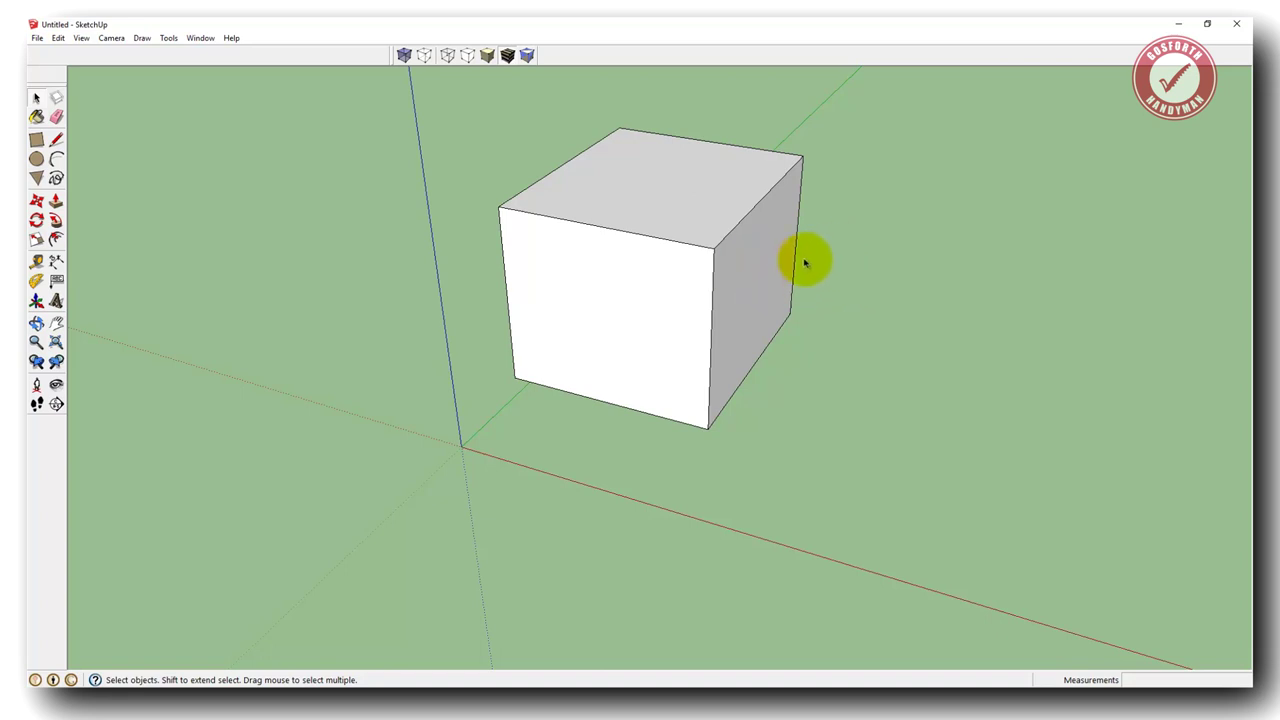
# Step: Reopen the Cube component for editing and leave it again without changing its geometry
pyautogui.doubleClick(698, 290)
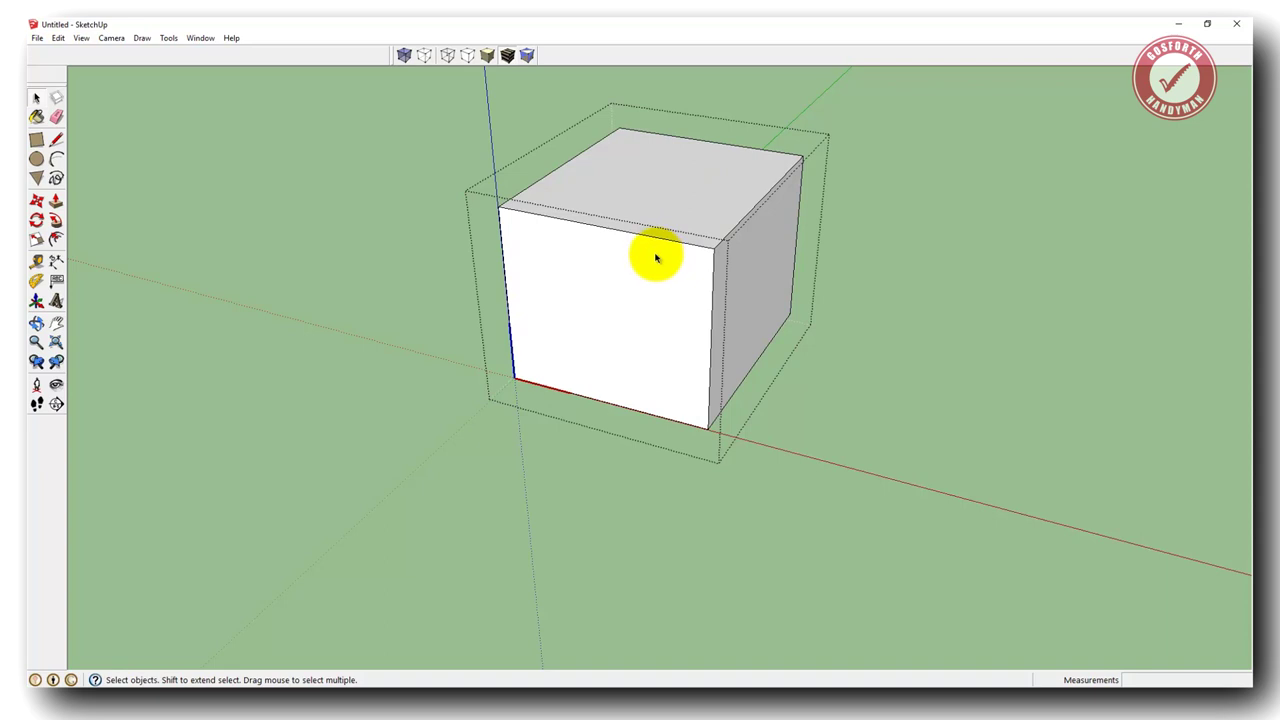
pyautogui.press('Escape')
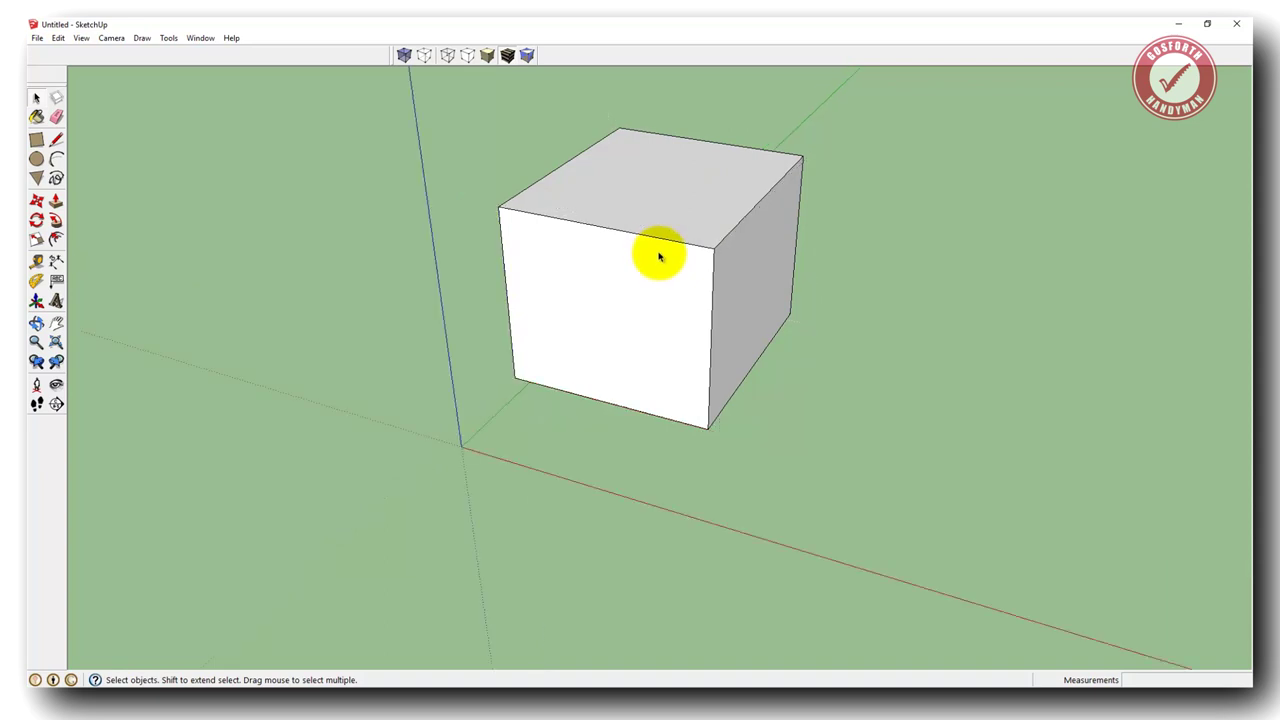
pyautogui.click(620, 290)
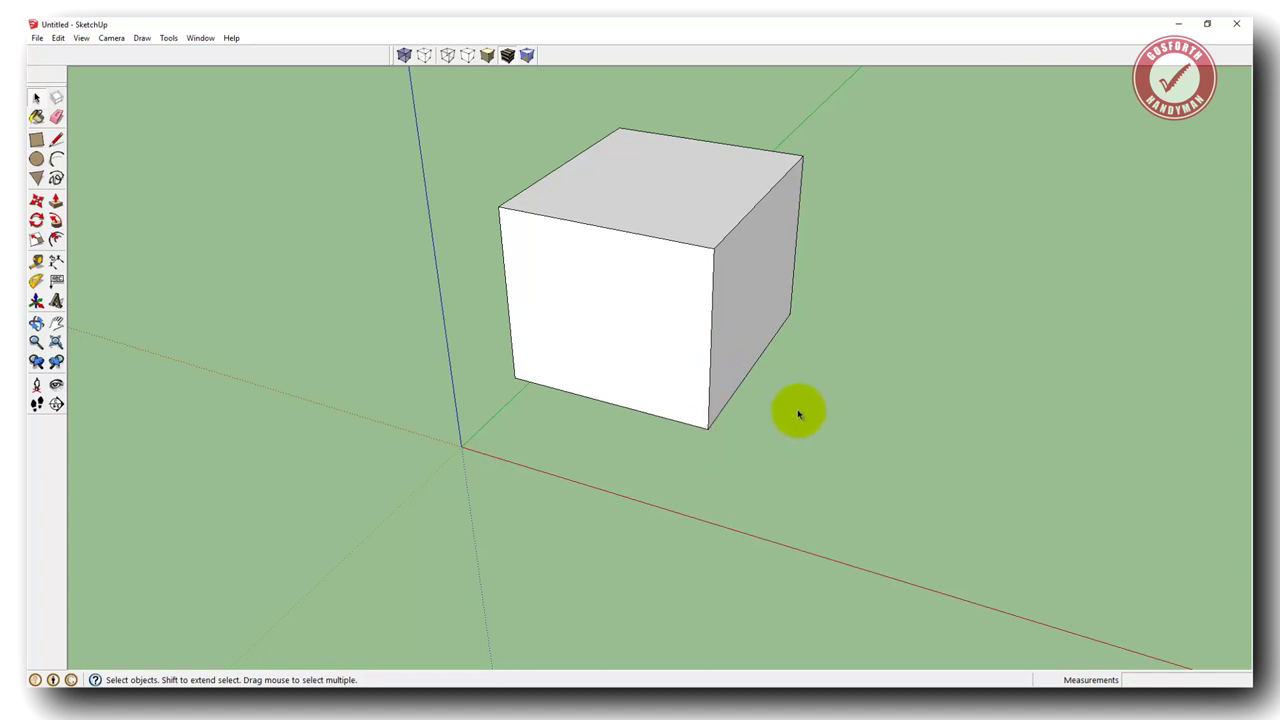
# Step: Draw a ground rectangle about 943 × 796 mm beside the Cube and Push/Pull it up about 803 mm
pyautogui.press('r')
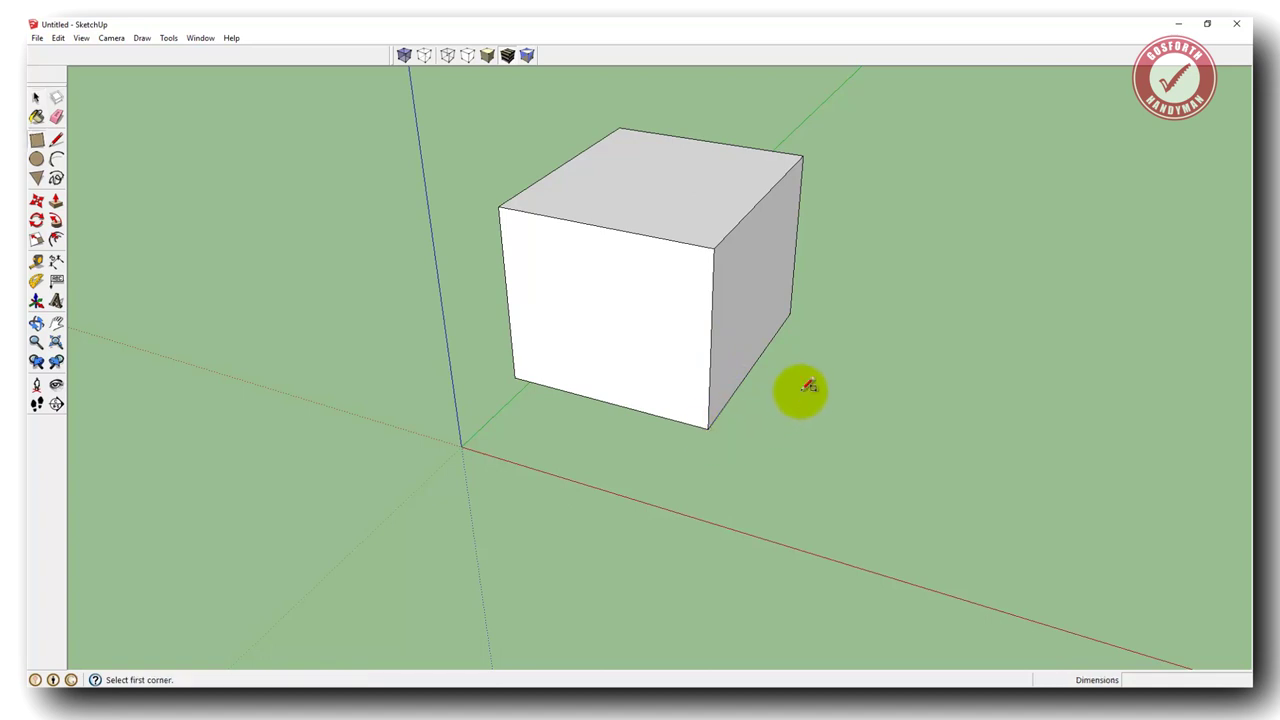
pyautogui.click(812, 405)
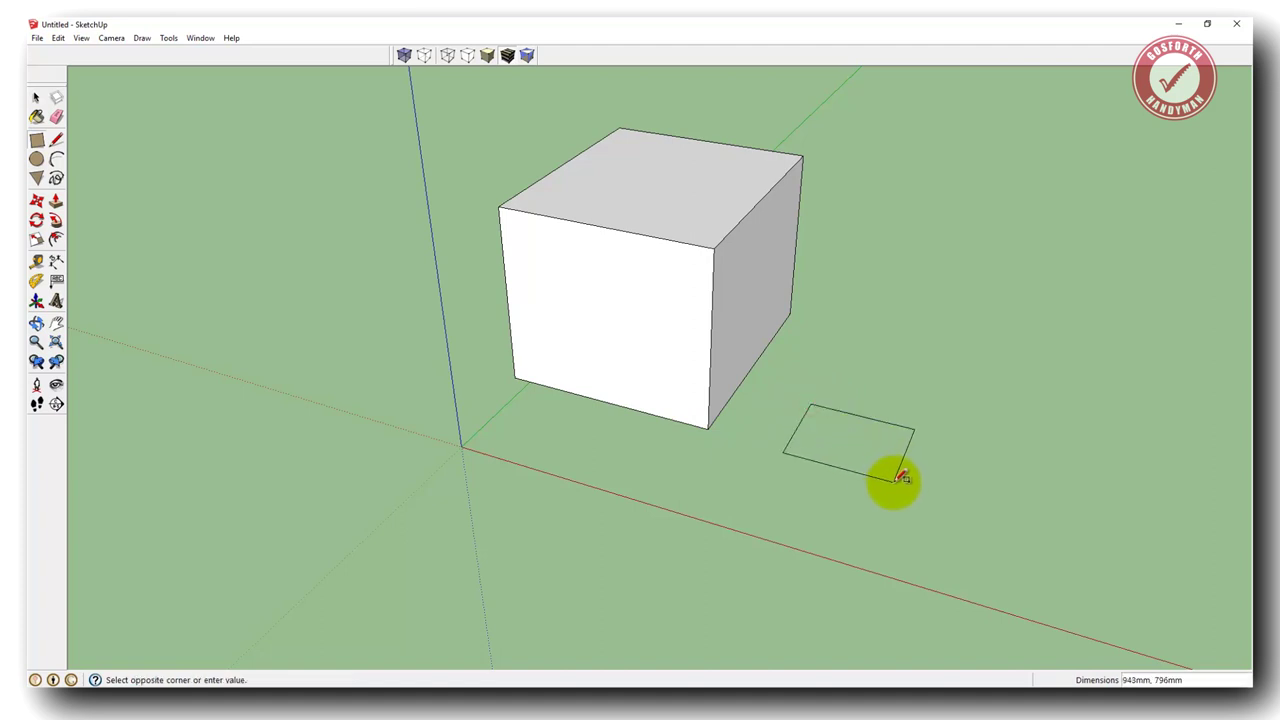
pyautogui.click(901, 478)
pyautogui.press('p')
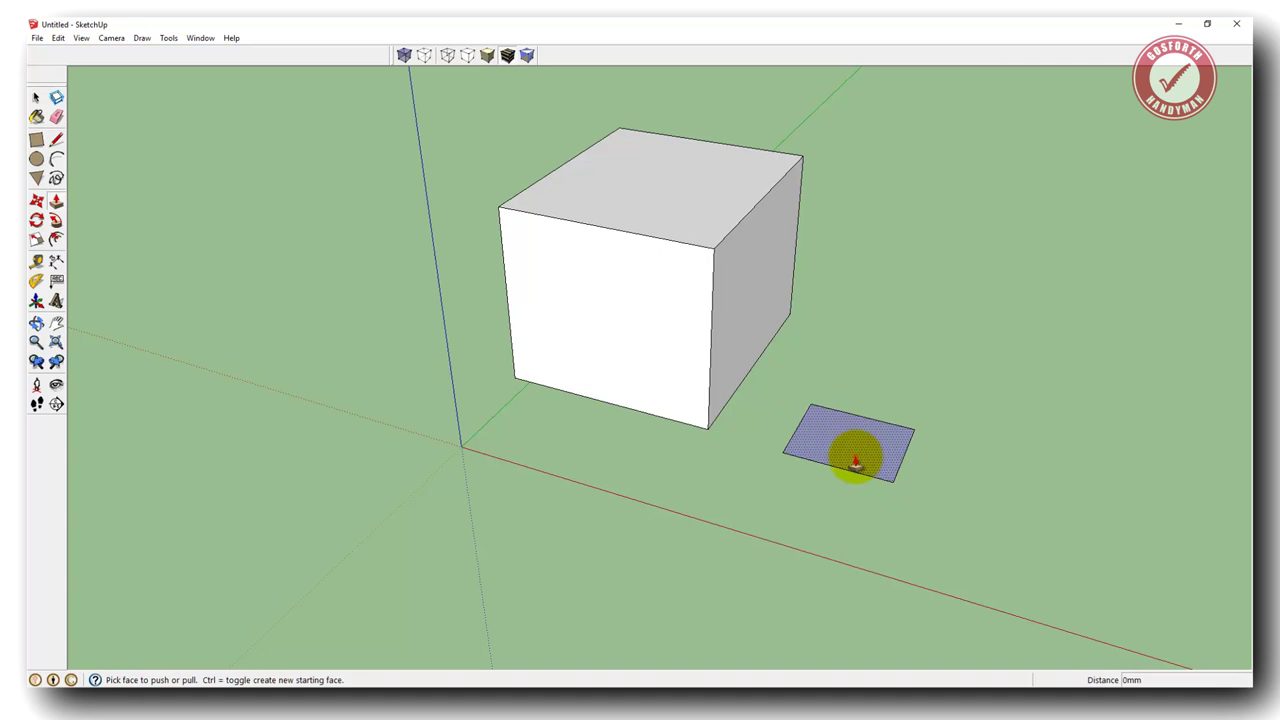
pyautogui.click(851, 451)
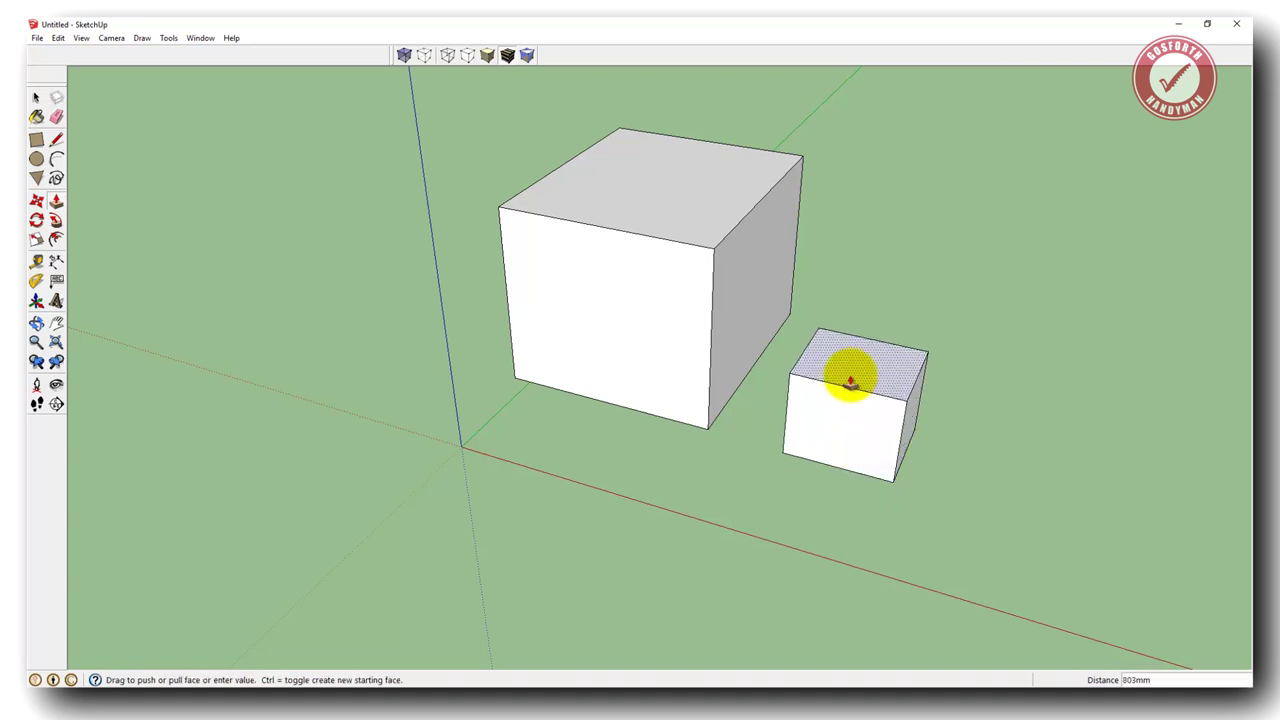
pyautogui.click(851, 382)
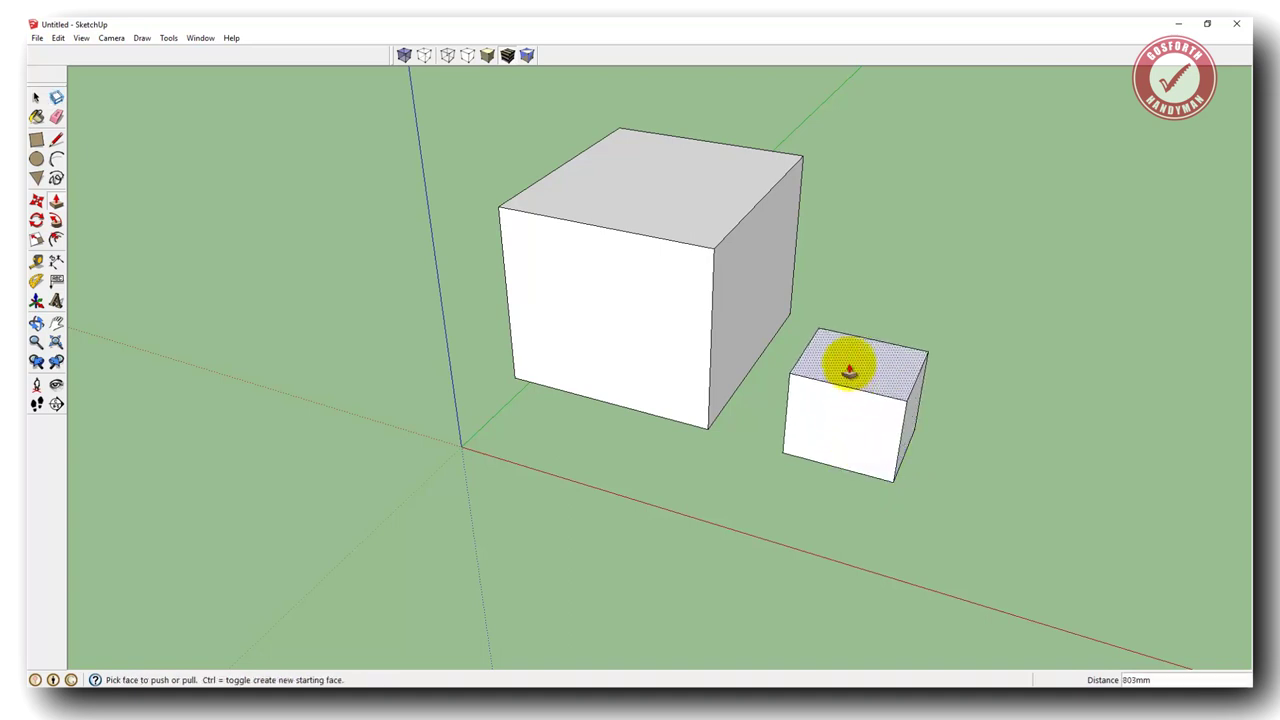
# Step: Select the whole new box and make it a component named "Small cube"
pyautogui.press('space')
pyautogui.tripleClick(862, 379)
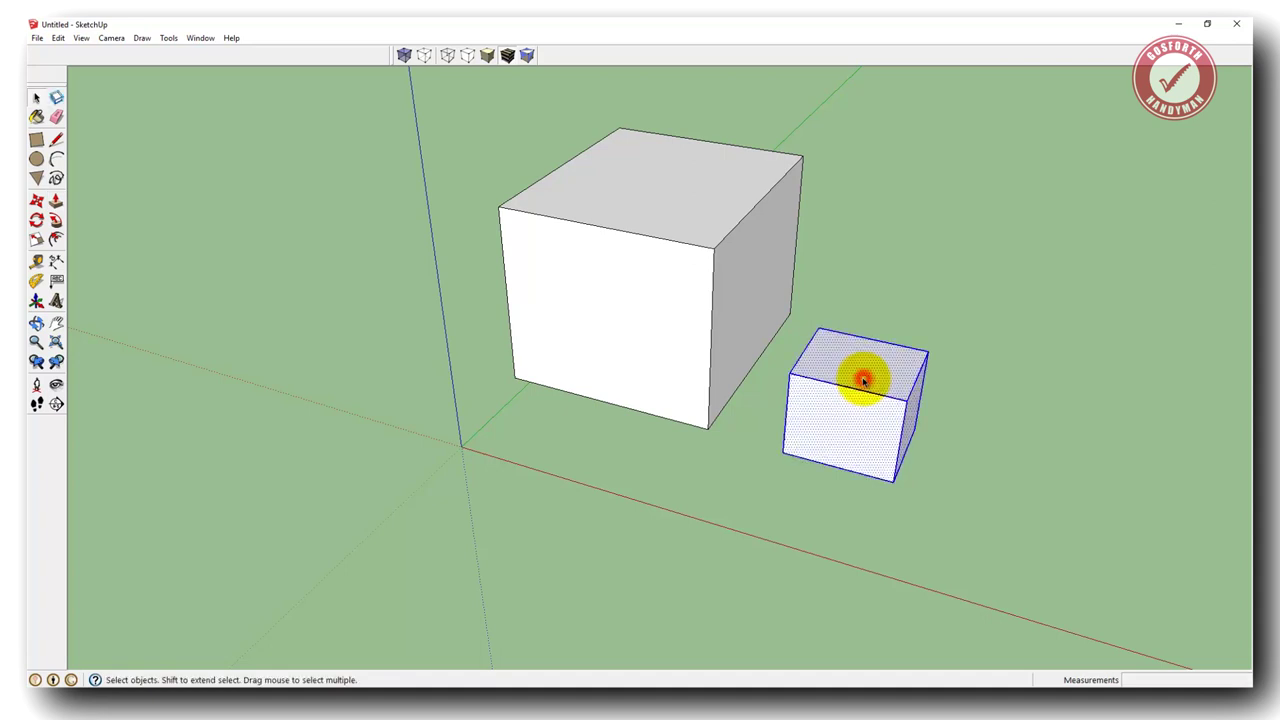
pyautogui.press('g')
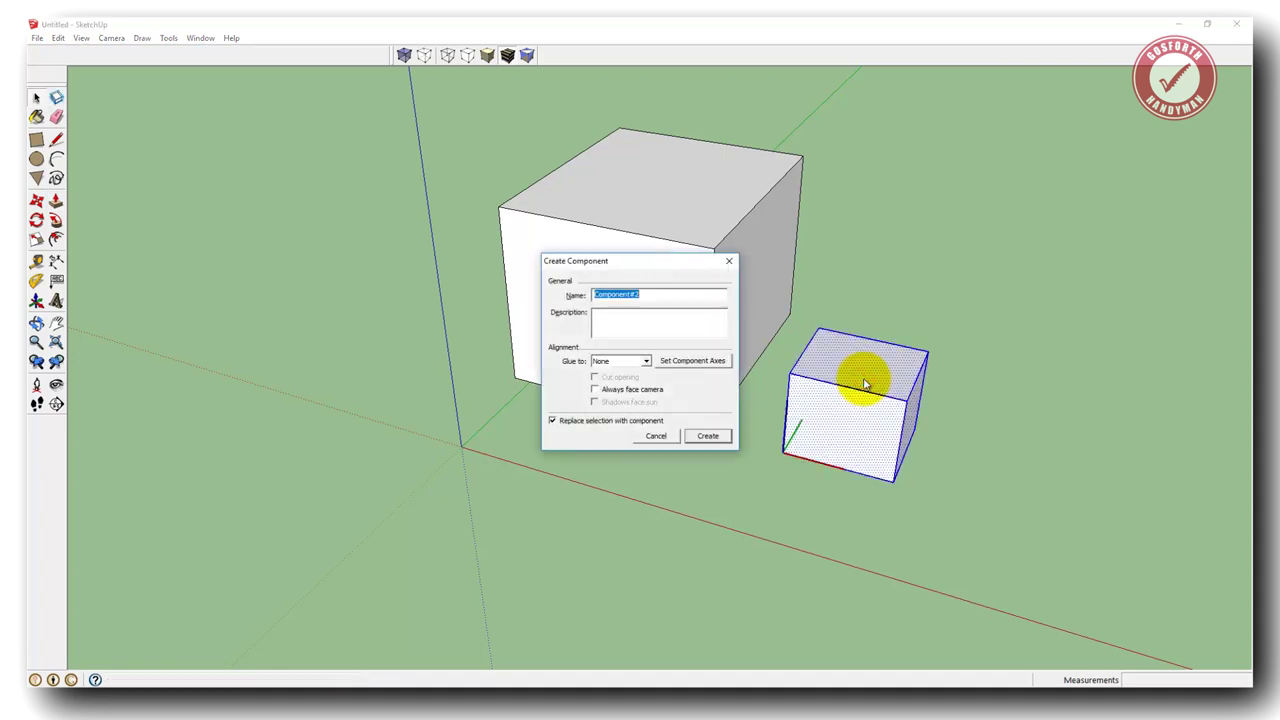
pyautogui.write('Small cube')
pyautogui.click(708, 436)
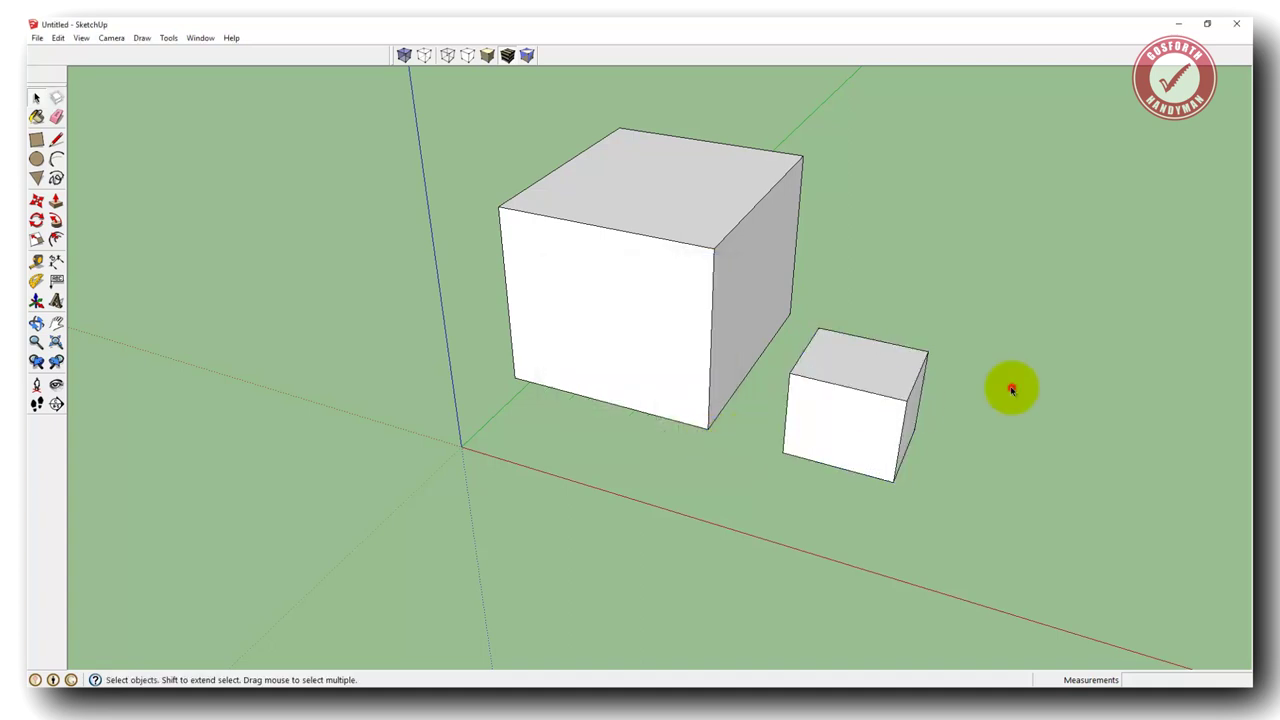
# Step: Select the Small cube component and move it freely by its front face, leaving it about 152 mm away
pyautogui.click(711, 380)
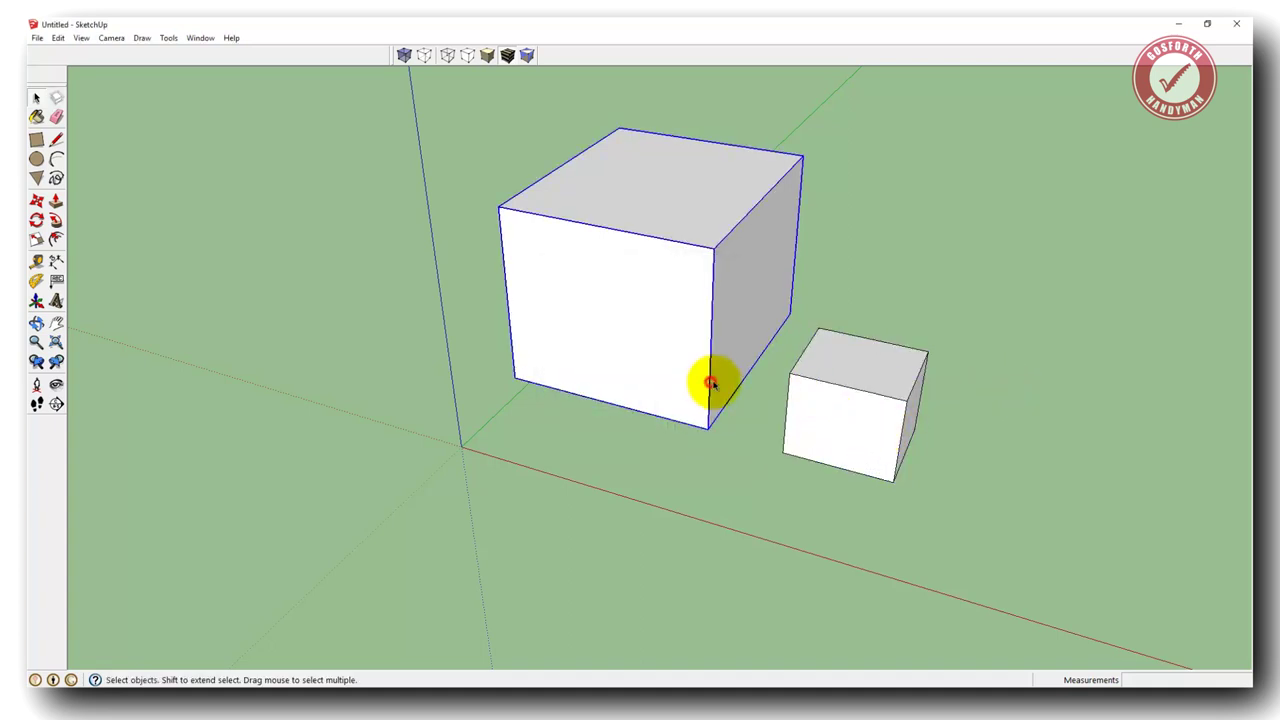
pyautogui.click(829, 406)
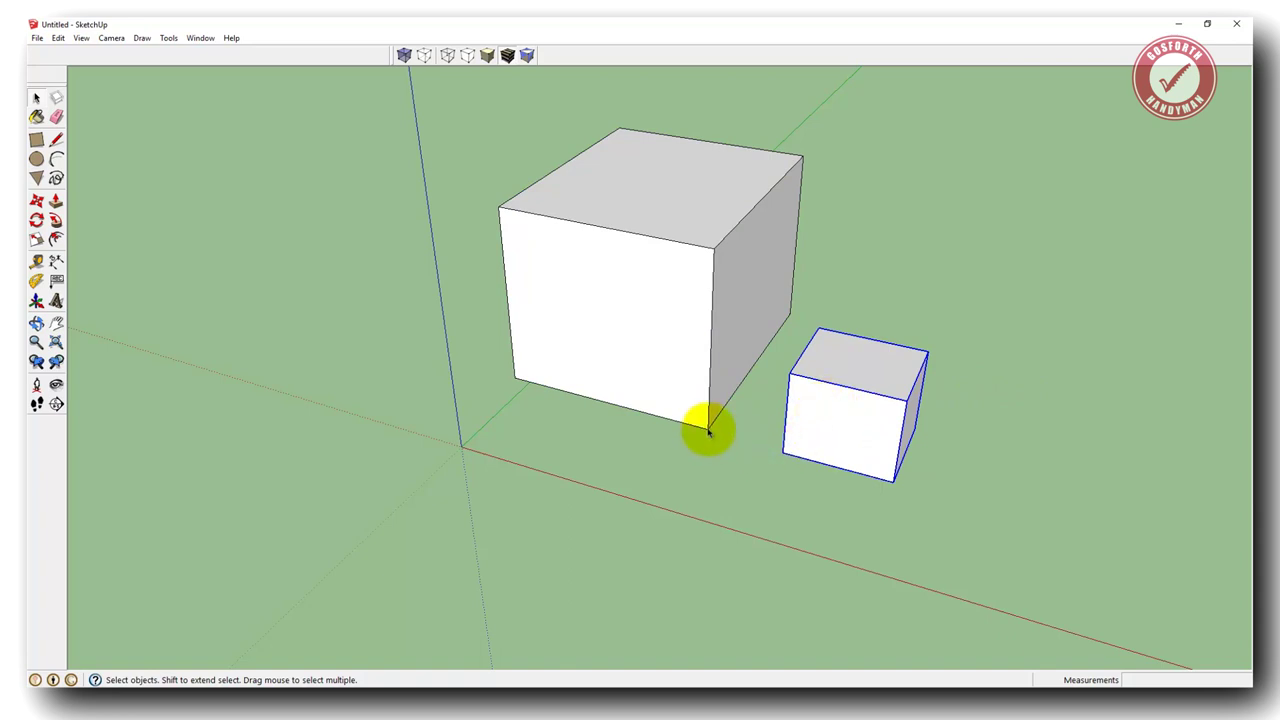
pyautogui.press('m')
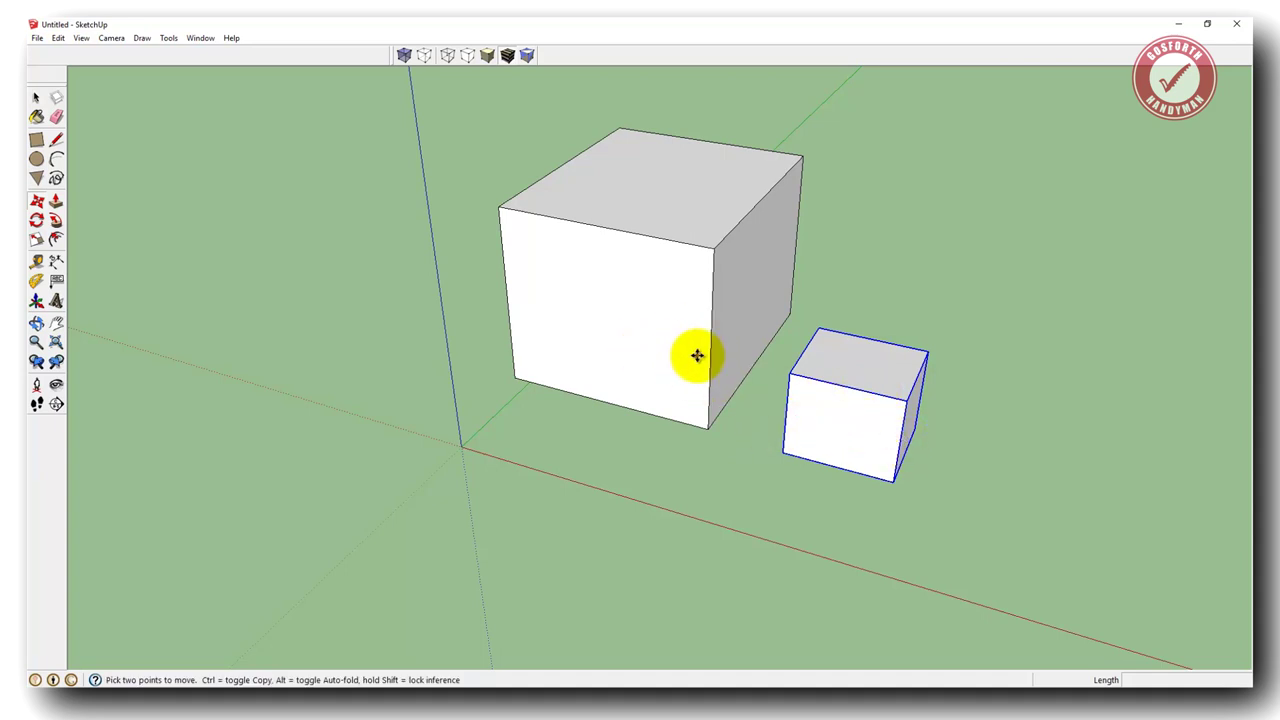
pyautogui.click(840, 430)
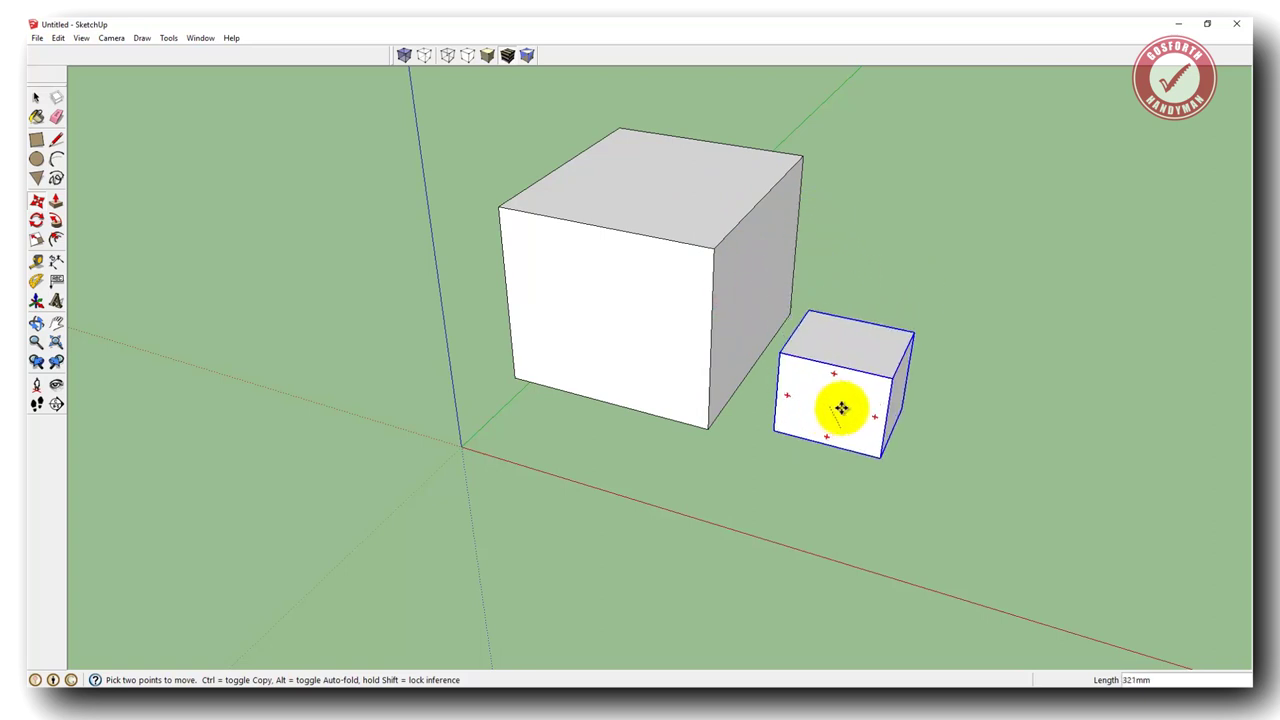
pyautogui.click(850, 421)
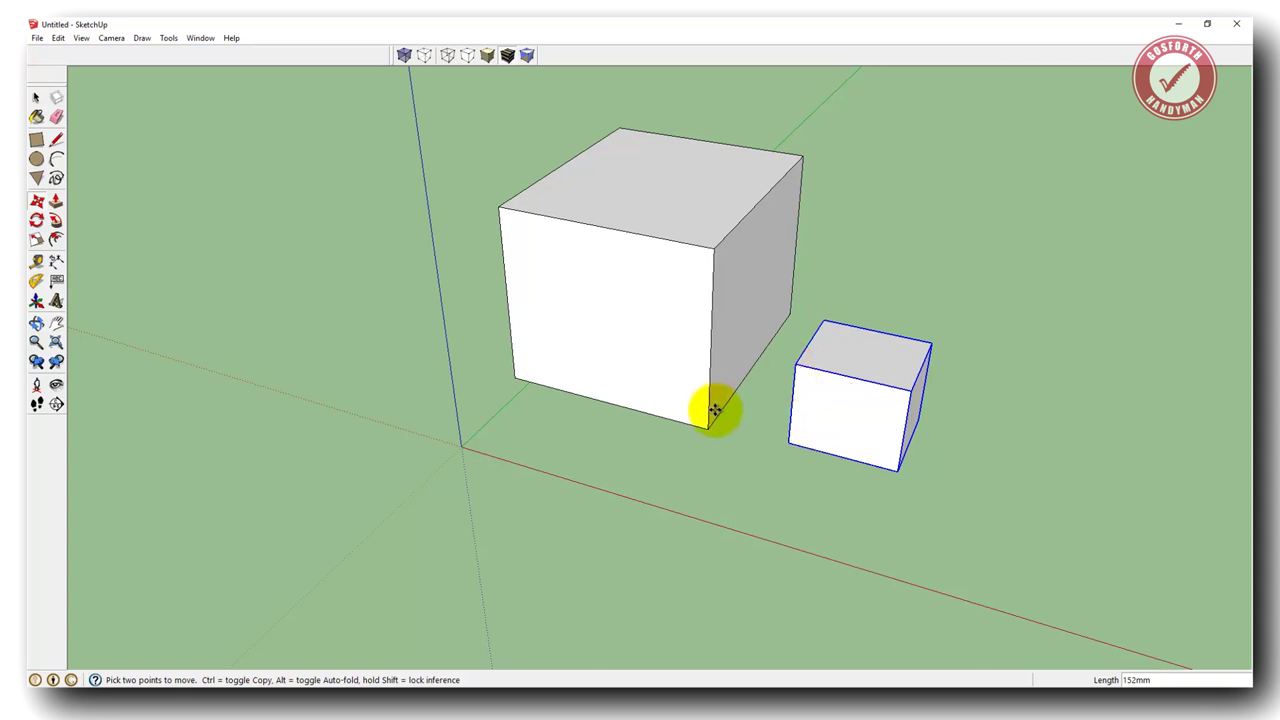
# Step: Try the Small cube's top front-left corner against the Cube's bottom front-right corner, then set it down beside the Cube
pyautogui.click(796, 364)
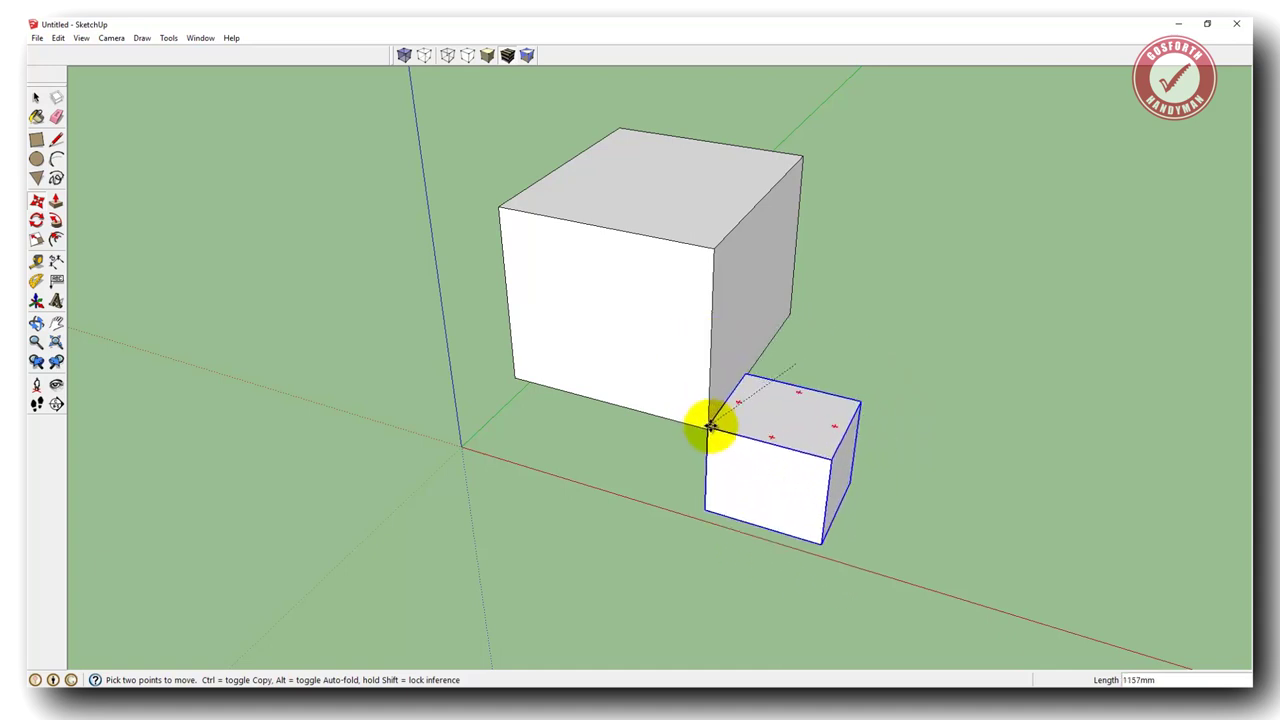
pyautogui.click(775, 385)
pyautogui.moveTo(766, 394); pyautogui.dragTo(831, 250, button='middle')
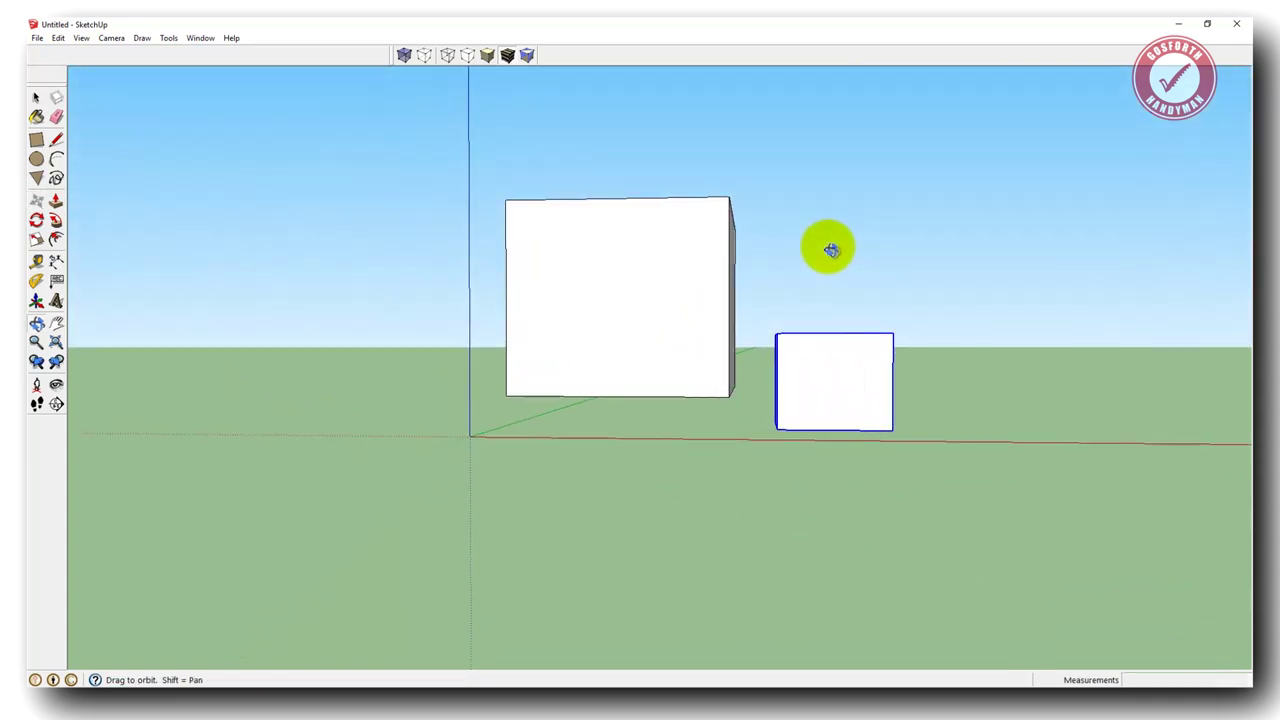
pyautogui.moveTo(820, 363); pyautogui.dragTo(731, 367, button='middle')
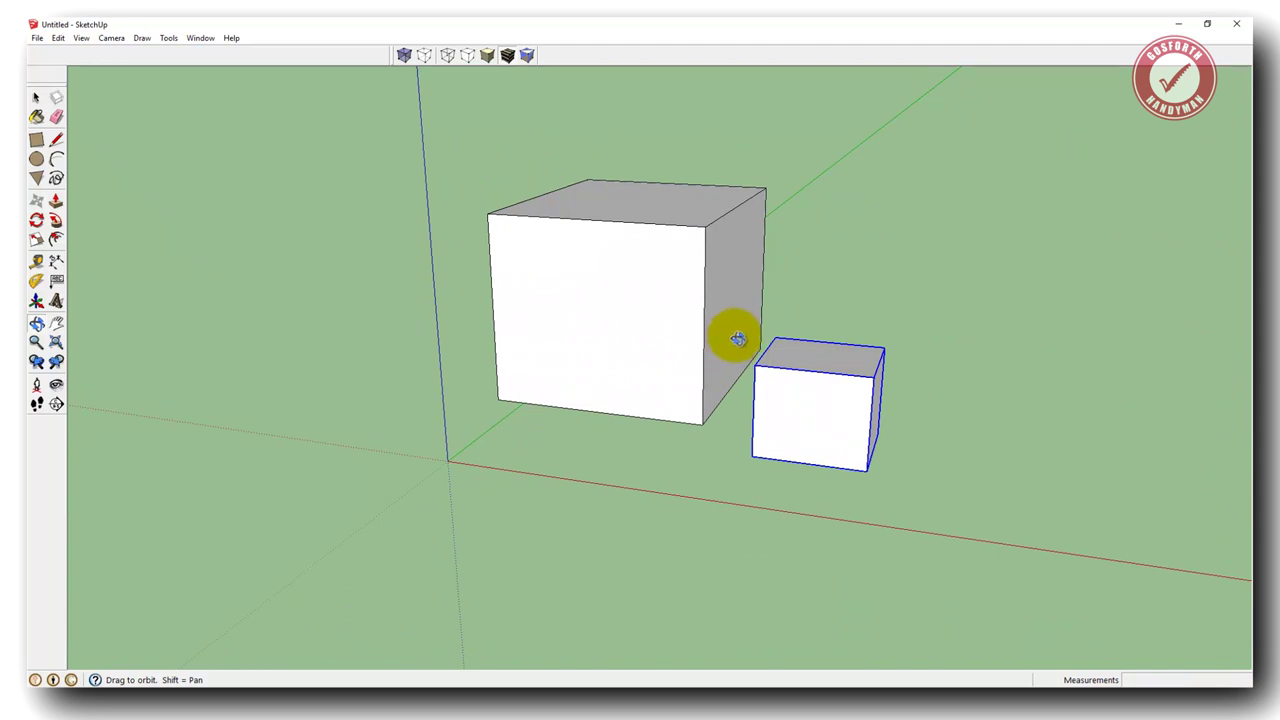
# Step: Snap the Small cube's bottom front-left corner to the Cube's bottom front-right corner and inspect the joint up close
pyautogui.press('m')
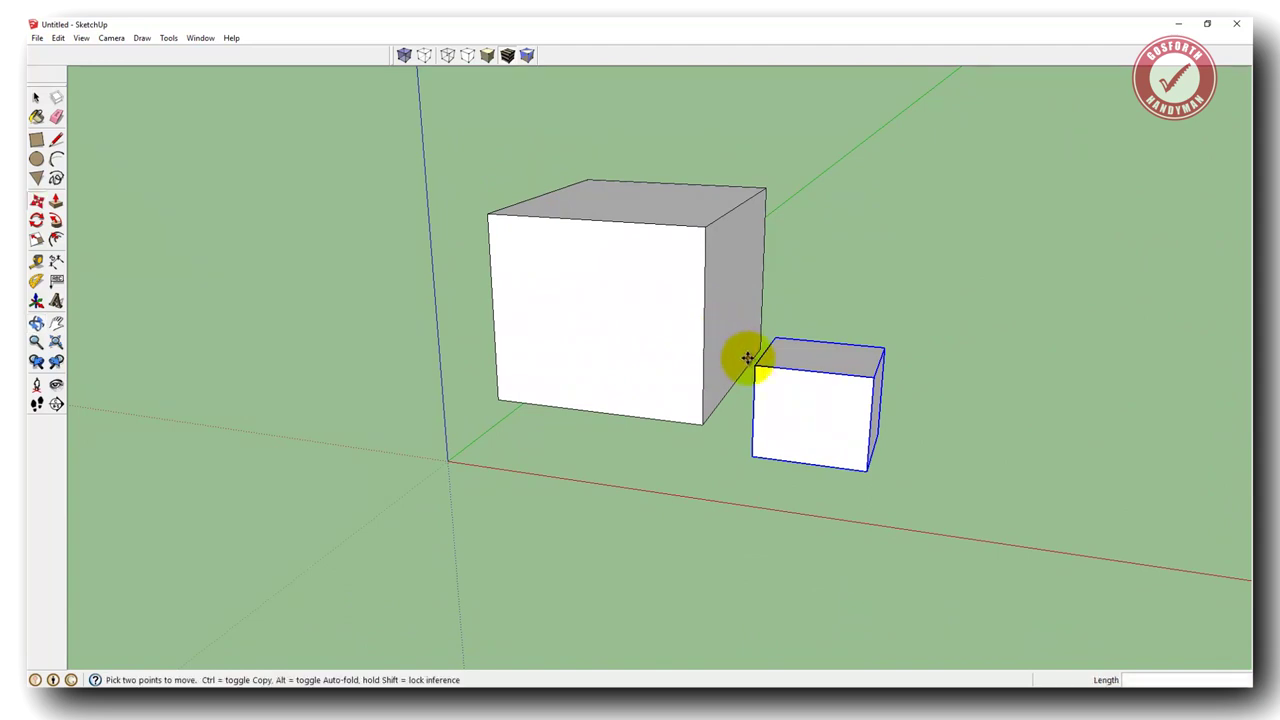
pyautogui.click(755, 457)
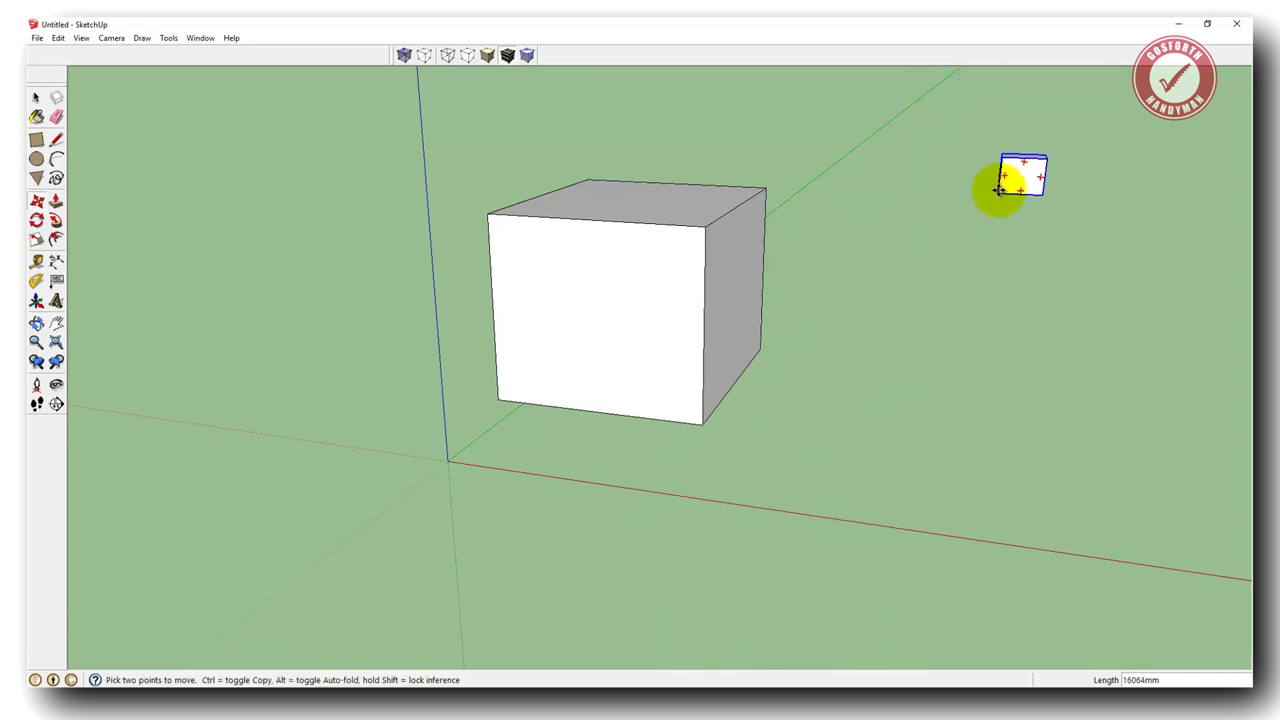
pyautogui.click(998, 190)
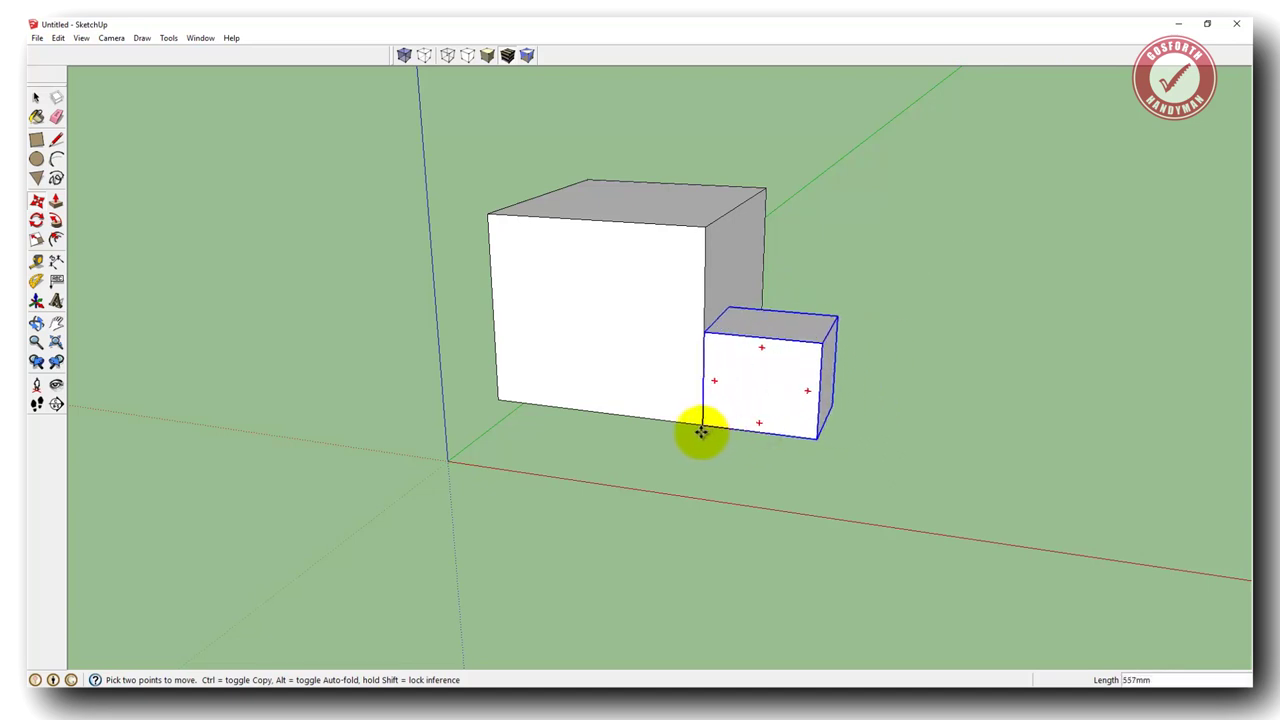
pyautogui.click(701, 426)
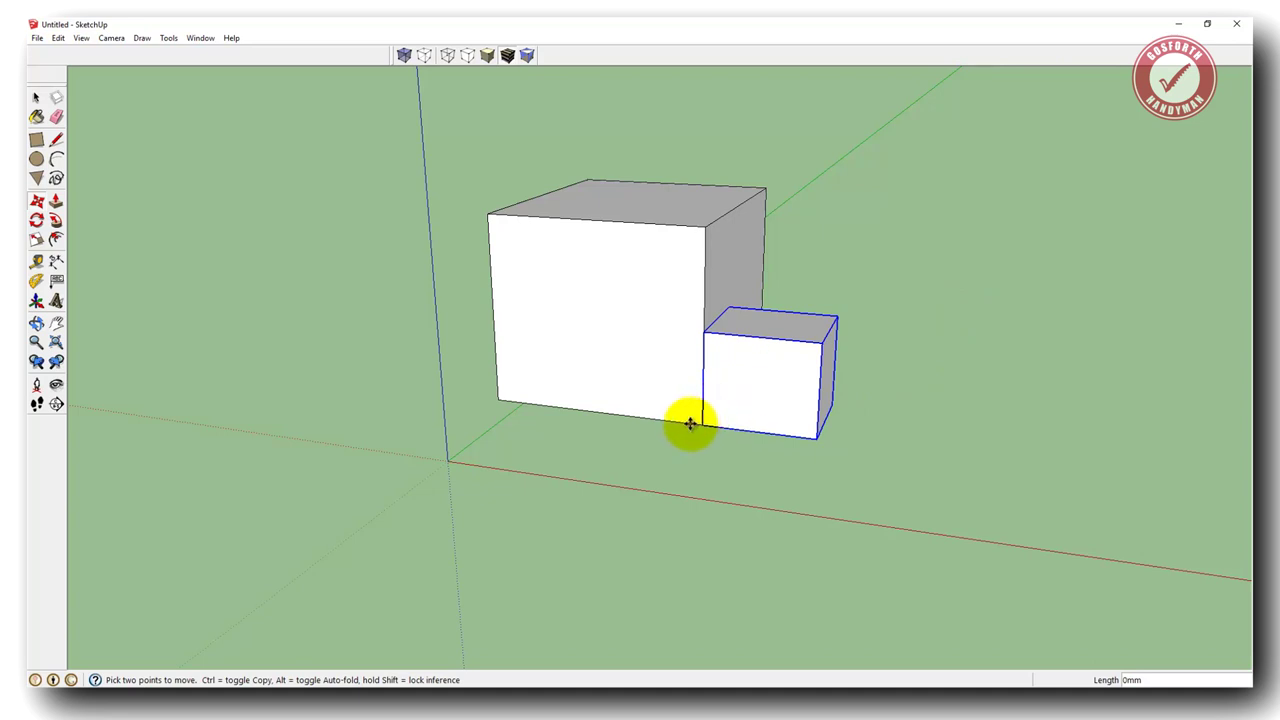
pyautogui.scroll(-3, 709, 431)
pyautogui.scroll(10, 709, 431)
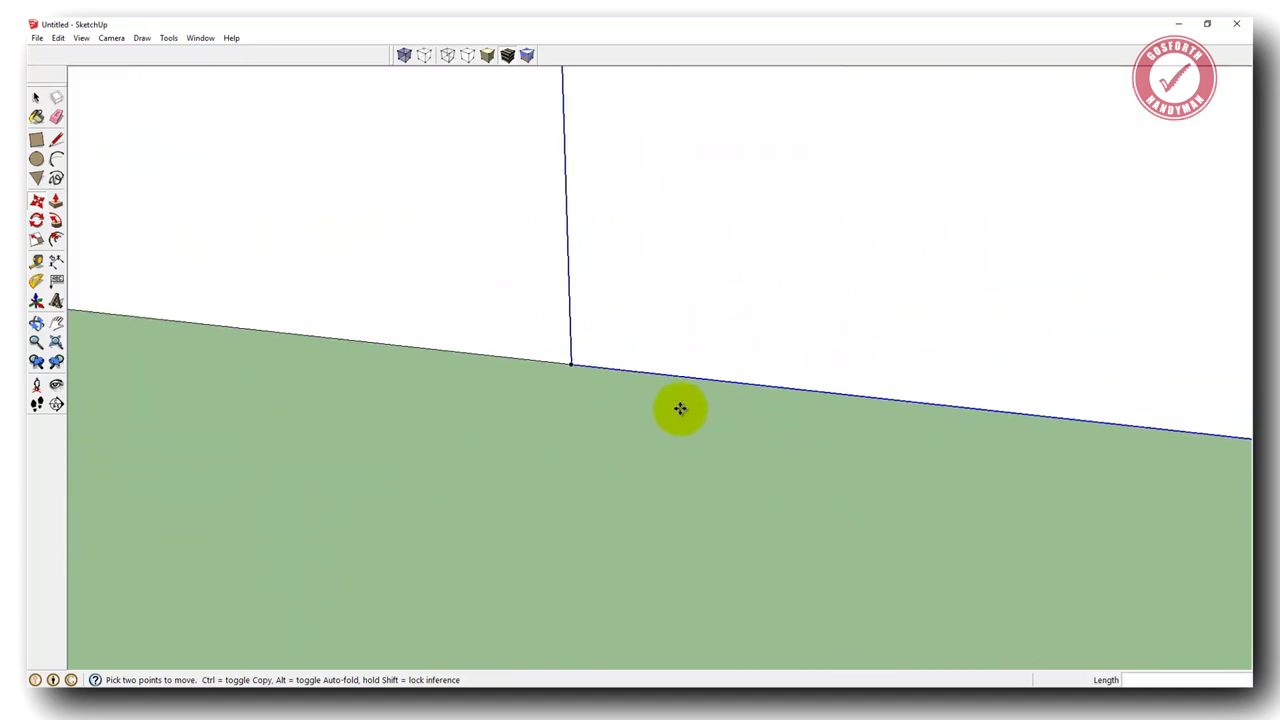
pyautogui.scroll(-5, 571, 346)
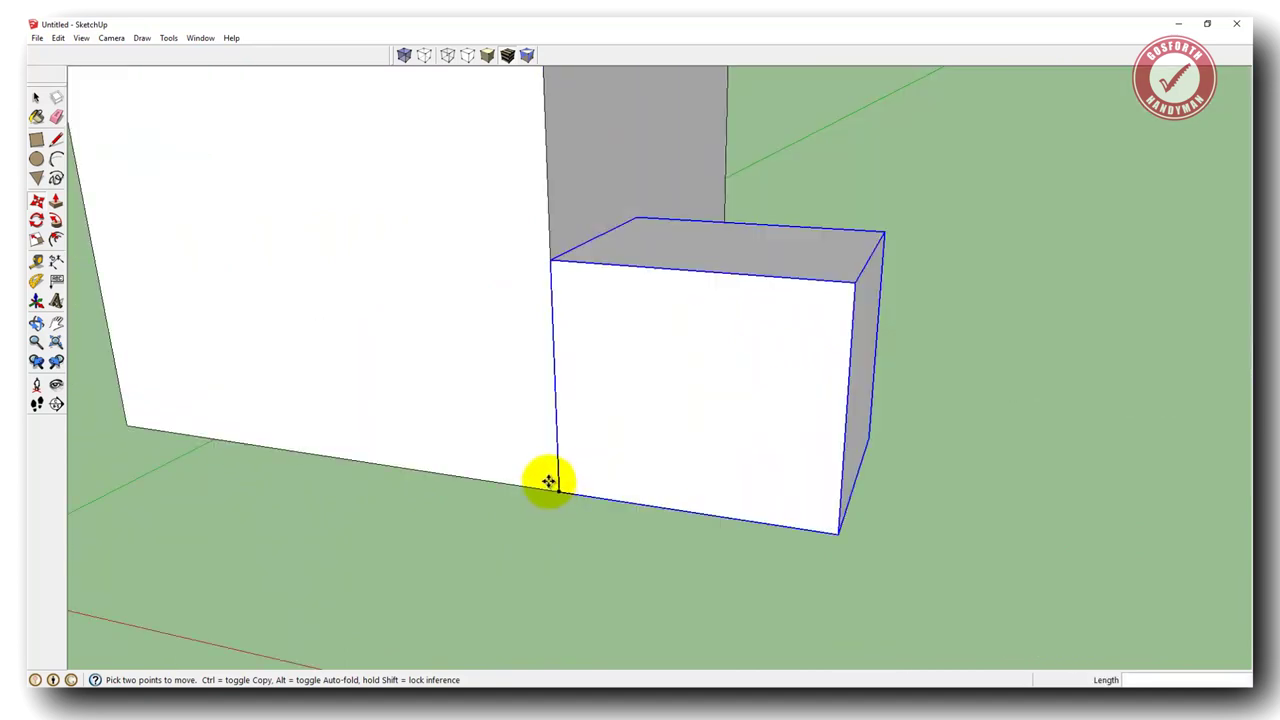
pyautogui.scroll(-5, 557, 476)
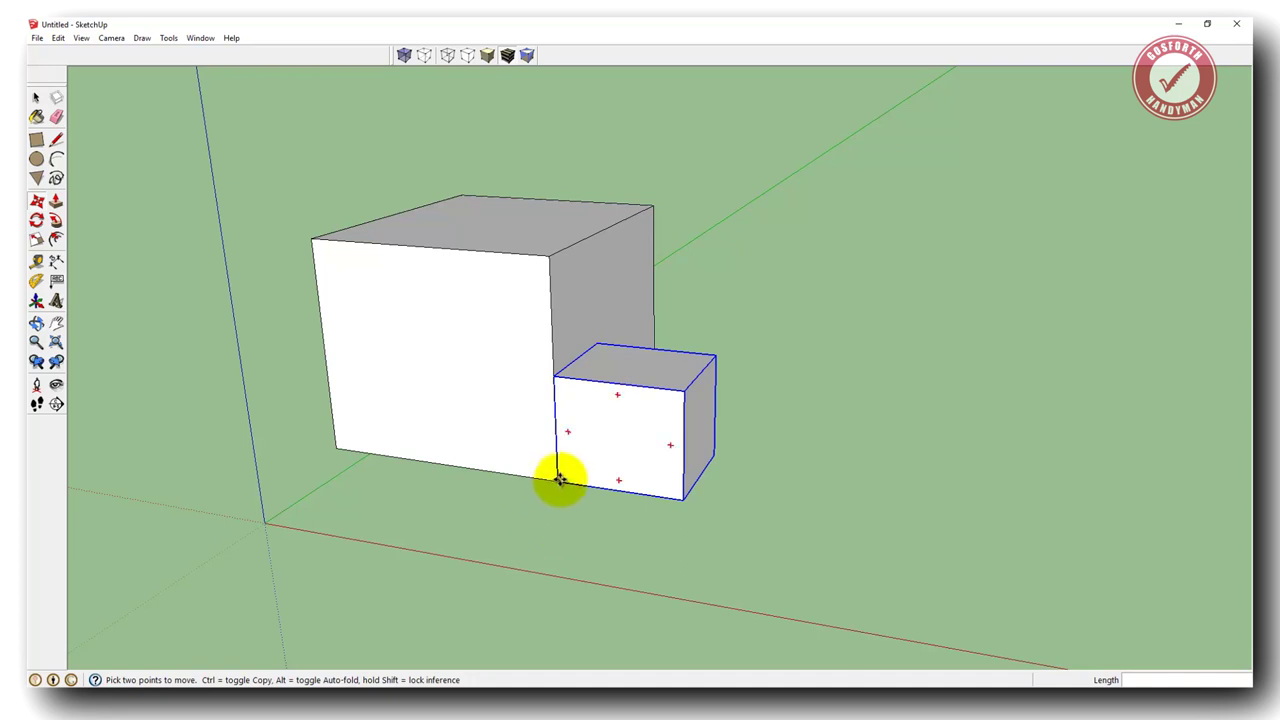
# Step: Pull the Small cube about 145 mm away, then snap its top rear-left corner to the Cube's top rear-right corner
pyautogui.click(604, 449)
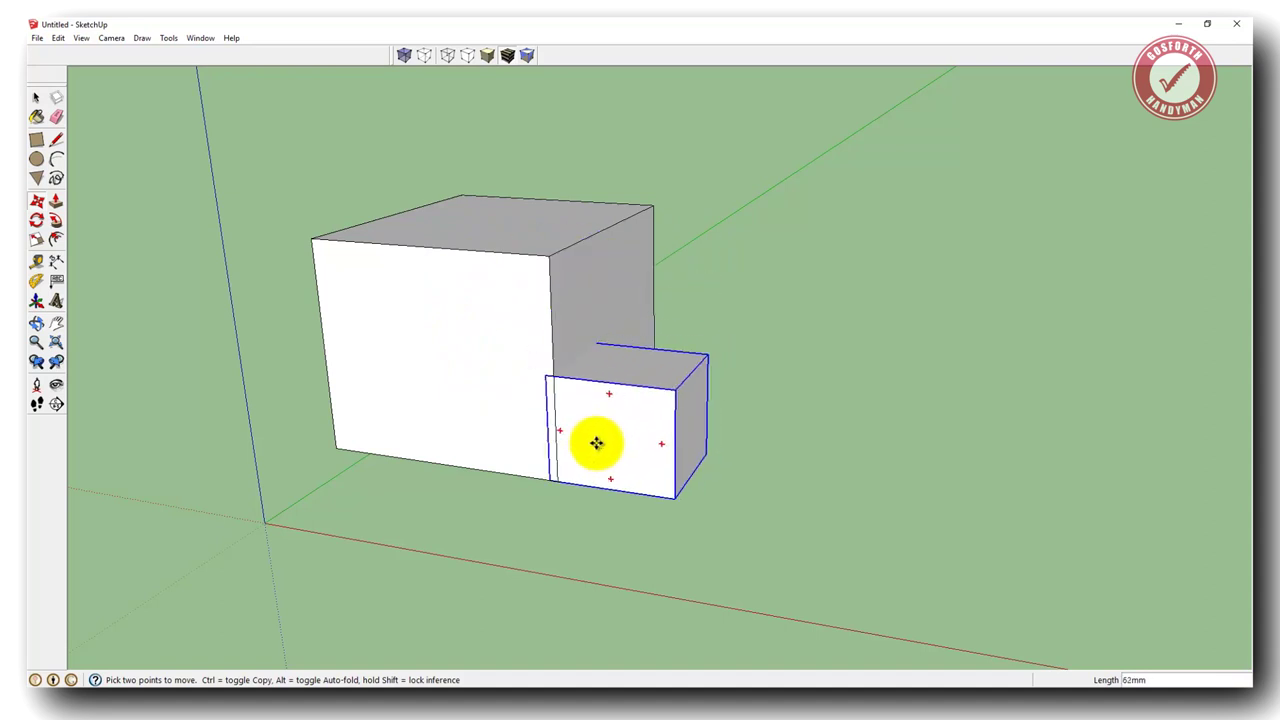
pyautogui.click(621, 443)
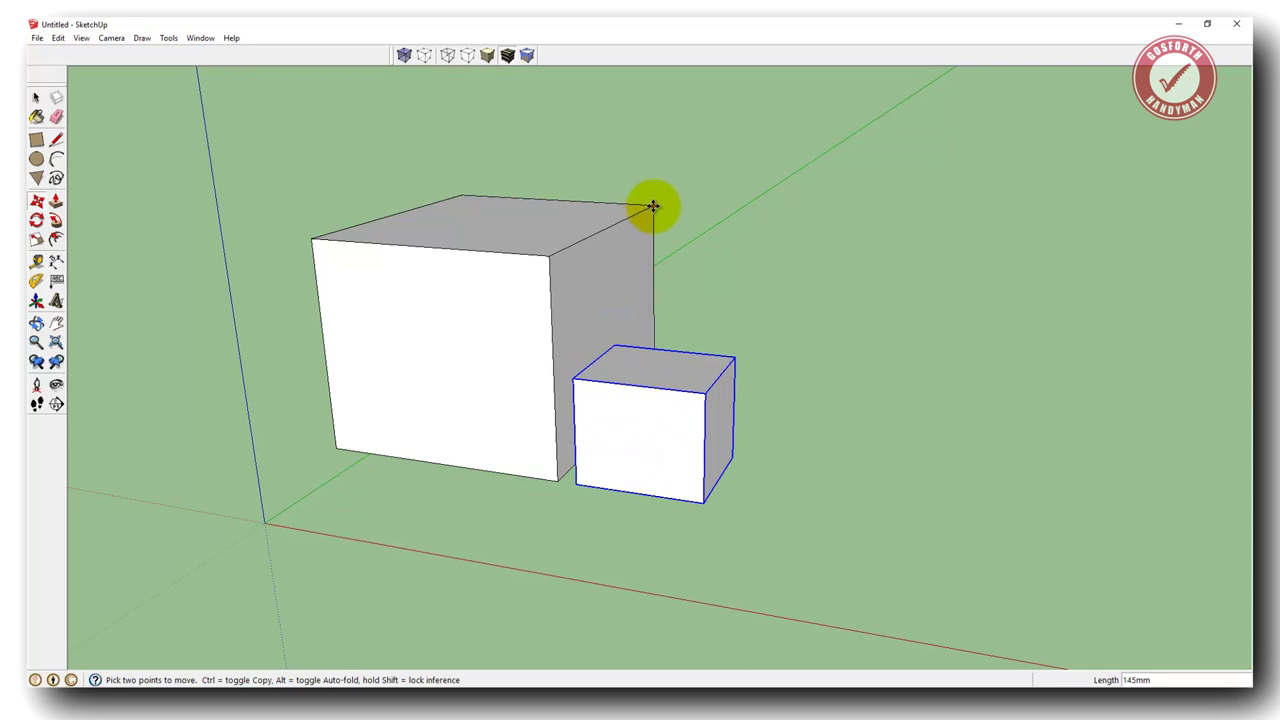
pyautogui.click(615, 347)
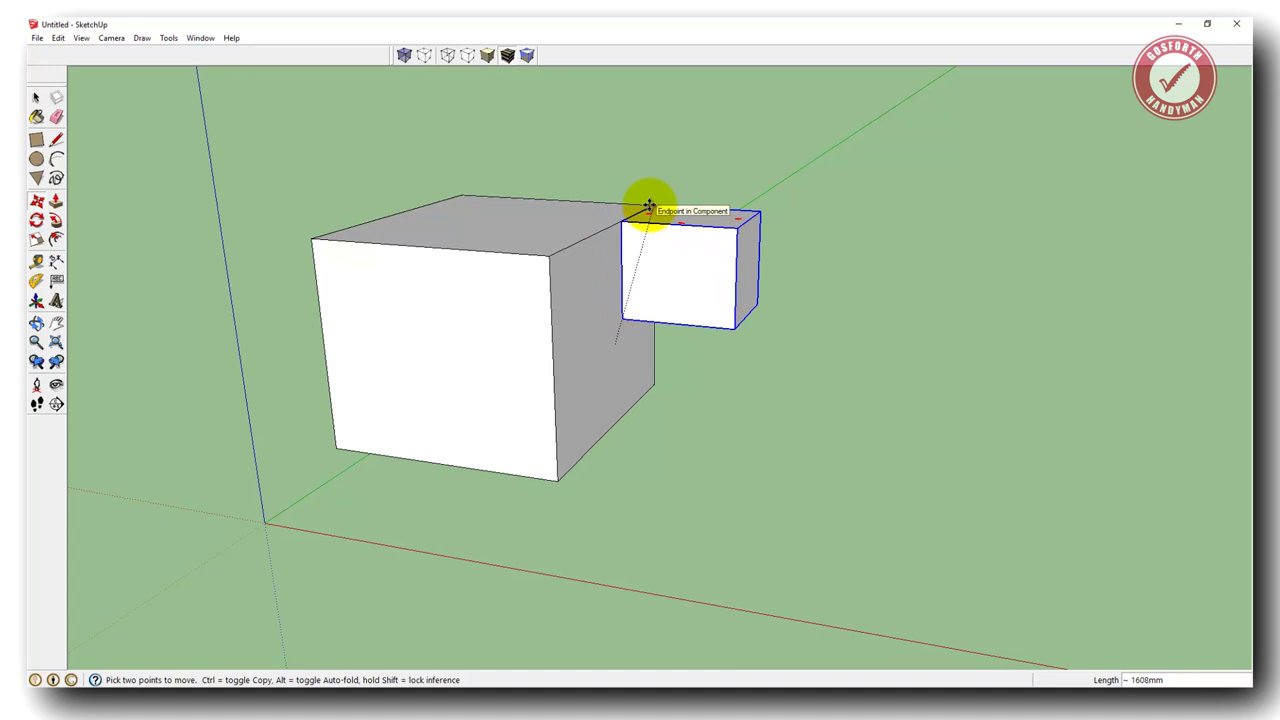
pyautogui.click(649, 206)
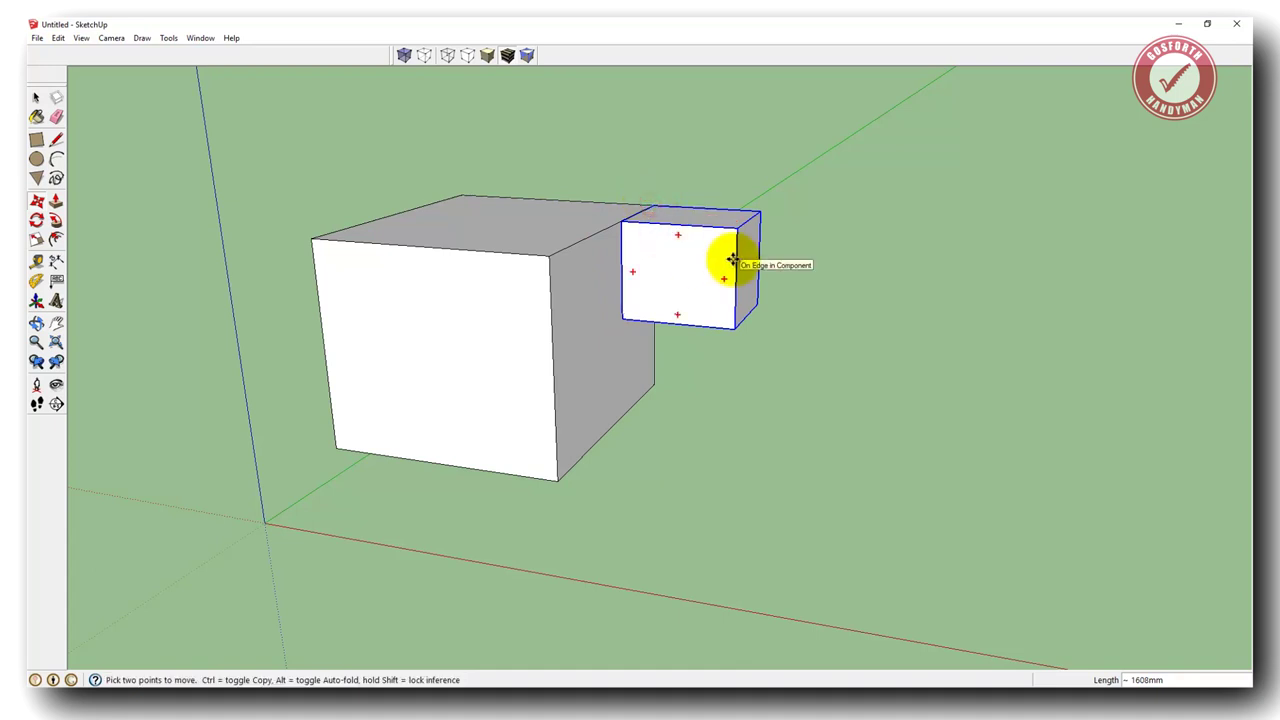
# Step: Move the Small cube by its bottom front-left corner onto the Cube's top front-right corner, then down to the Cube's bottom front-right corner
pyautogui.click(622, 320)
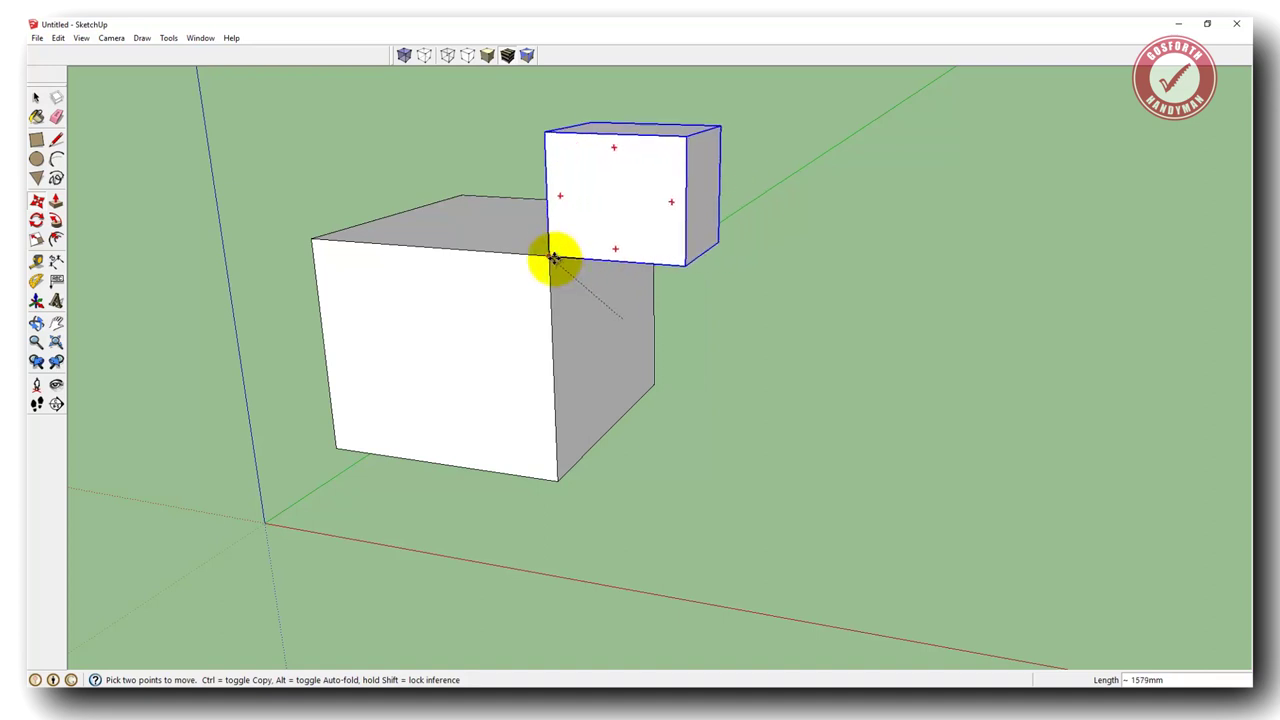
pyautogui.click(552, 260)
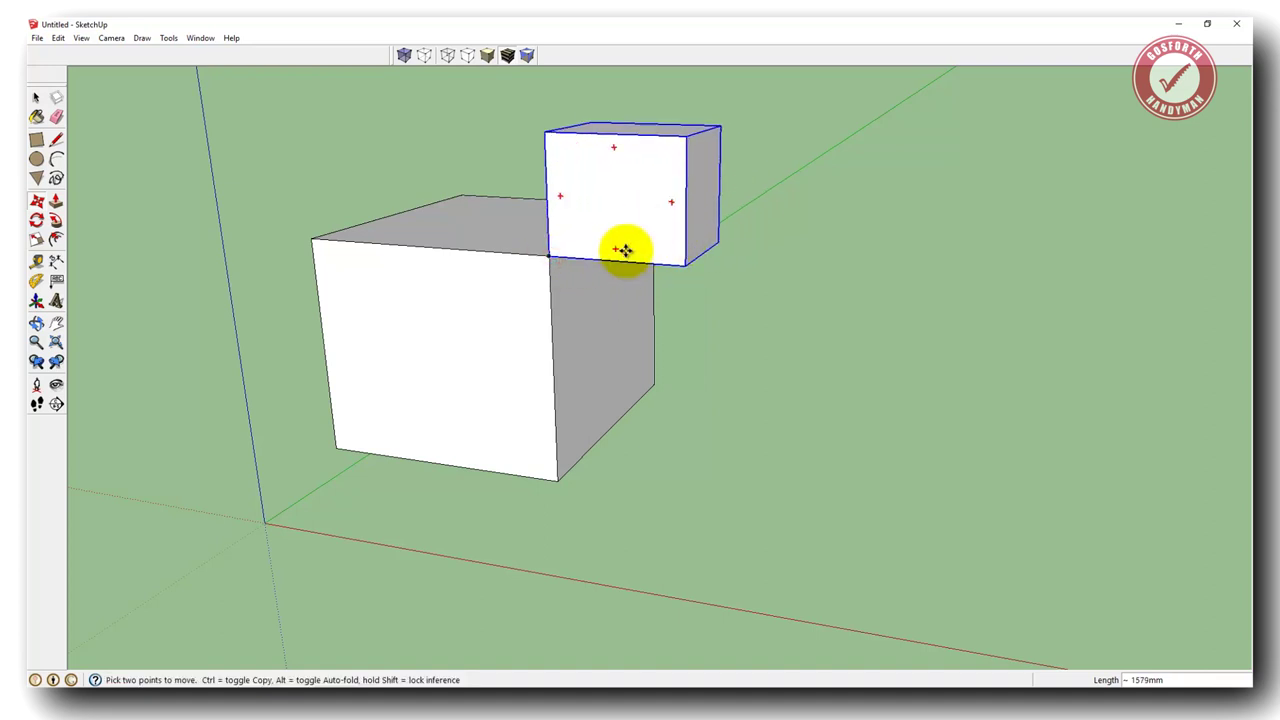
pyautogui.click(550, 258)
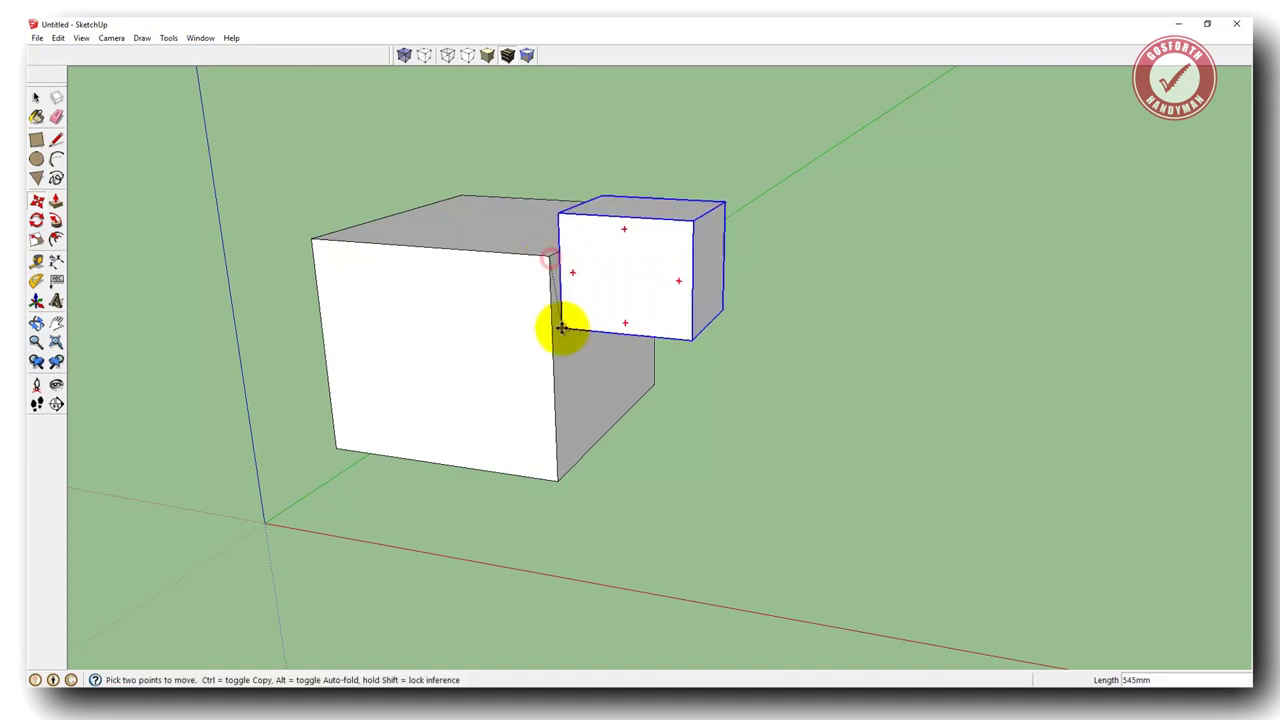
pyautogui.click(574, 352)
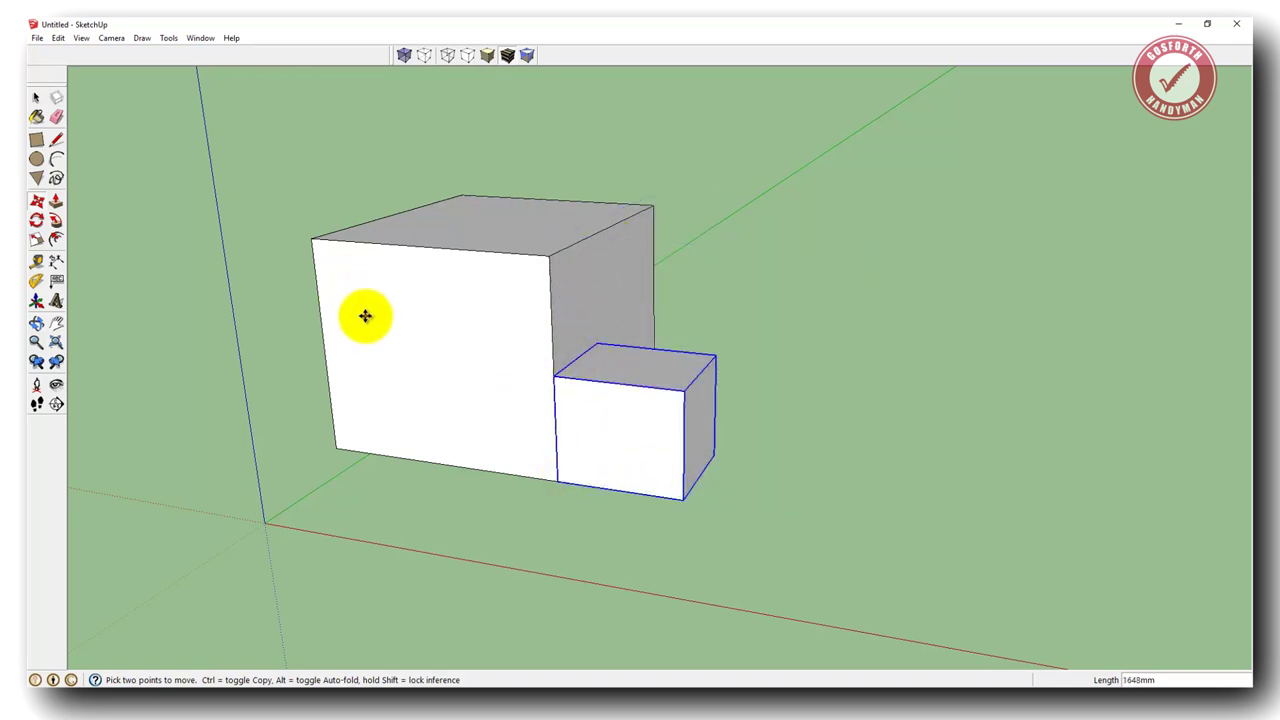
# Step: Draw another small rectangle on the ground behind the Small cube and Push/Pull it up about 770 mm
pyautogui.press('o')
pyautogui.moveTo(457, 357); pyautogui.dragTo(834, 413)
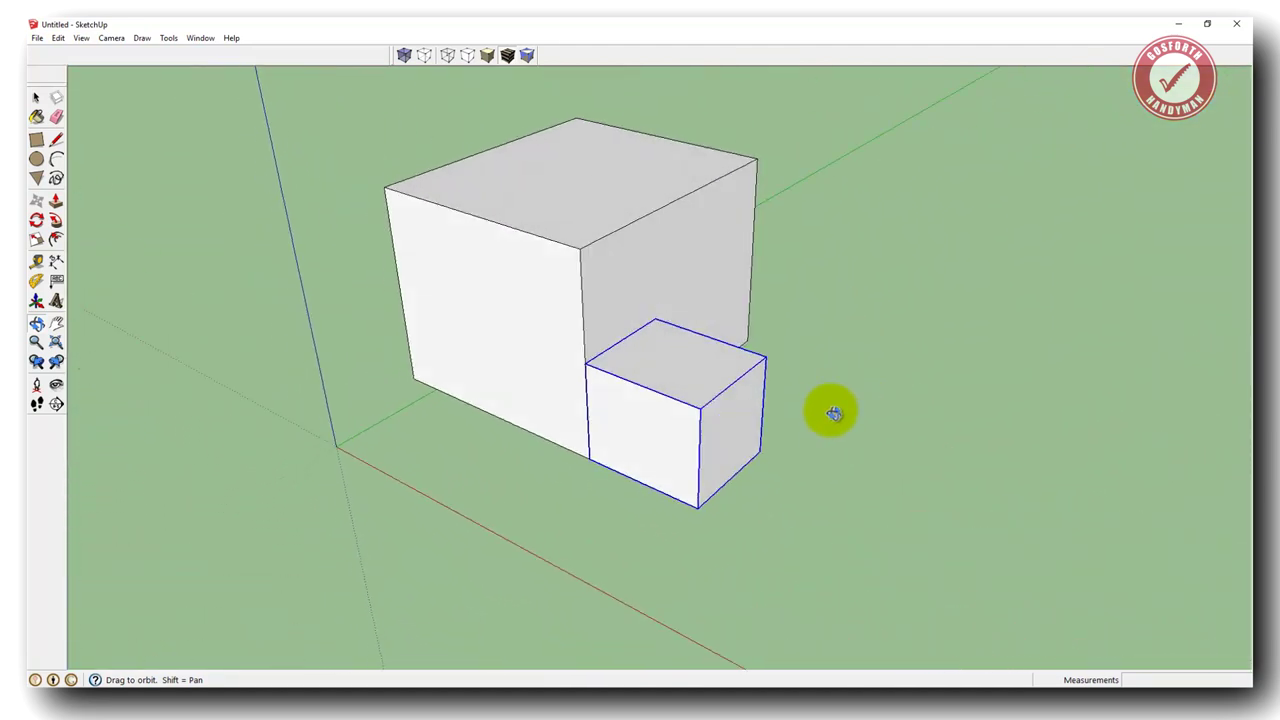
pyautogui.press('r')
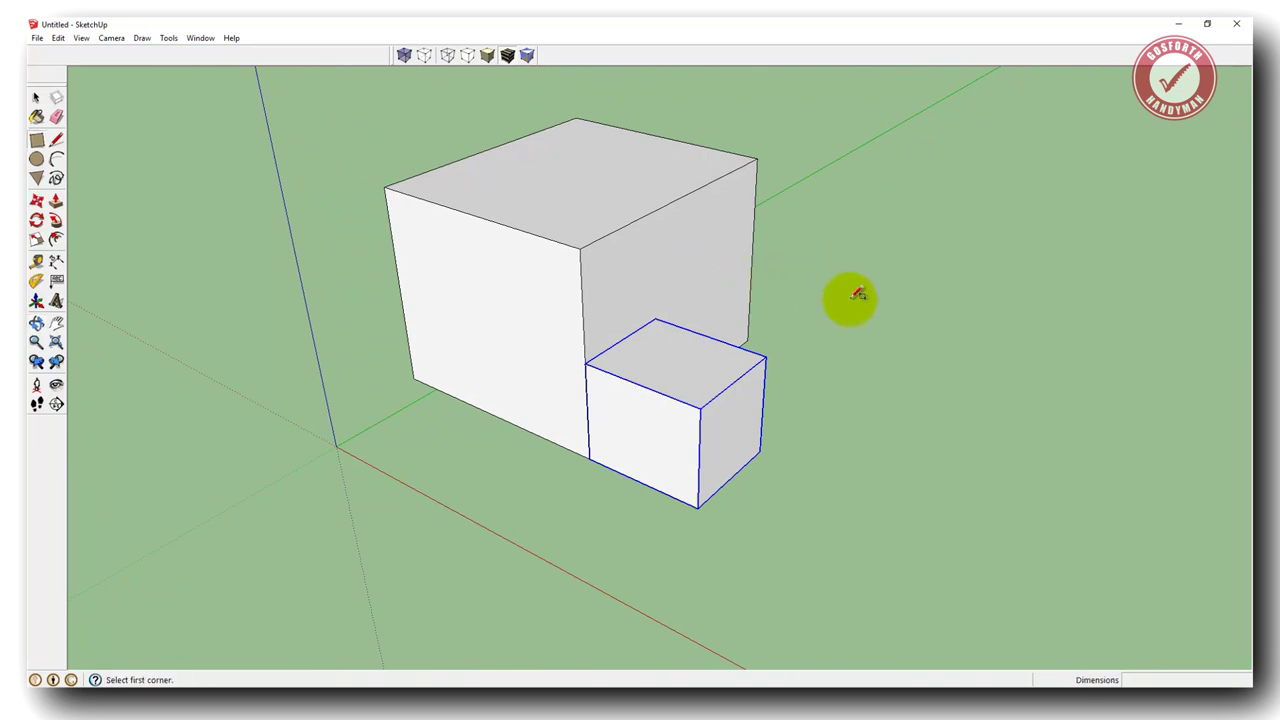
pyautogui.click(900, 336)
pyautogui.press('p')
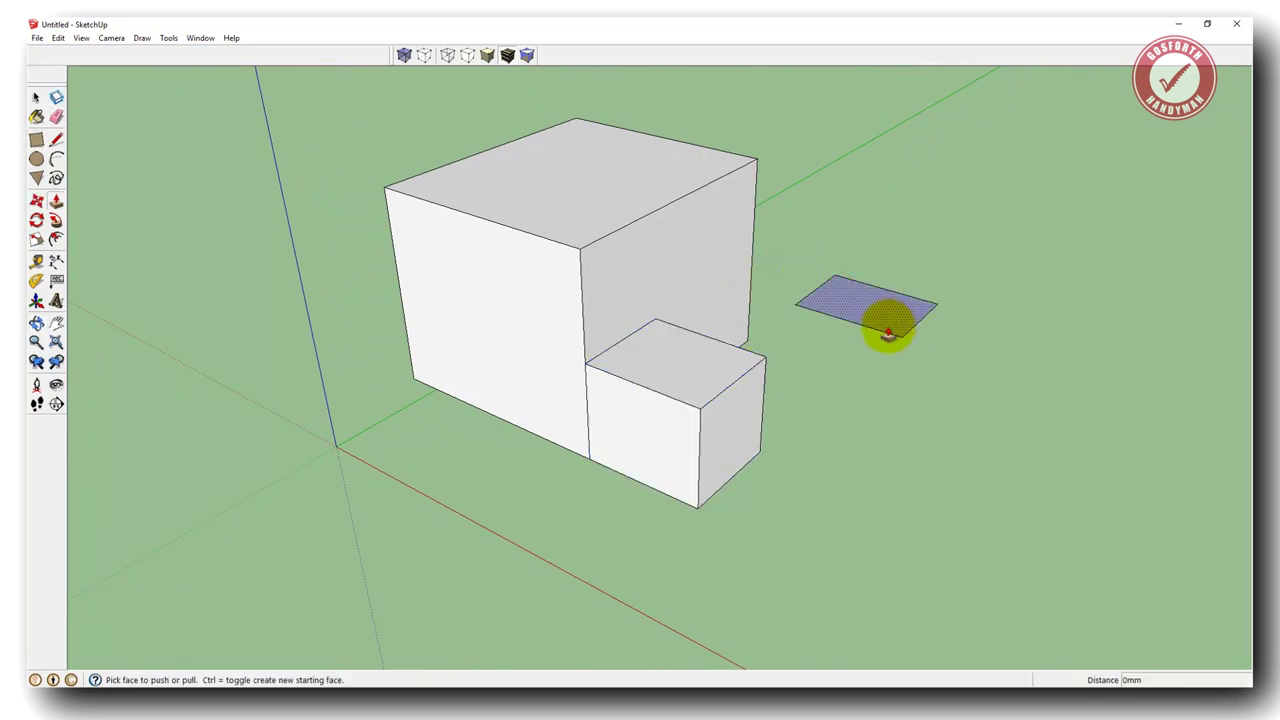
pyautogui.click(868, 322)
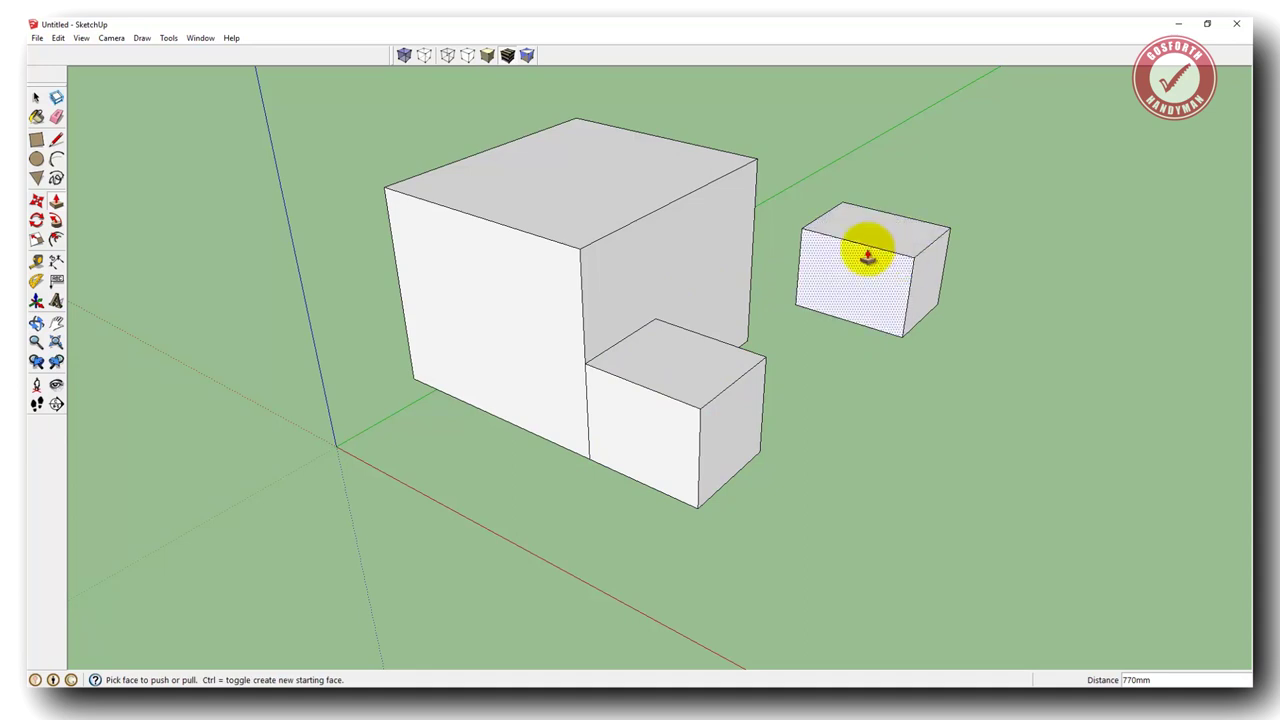
# Step: Make the whole loose box behind the Small cube a component named Another Cube
pyautogui.press('space')
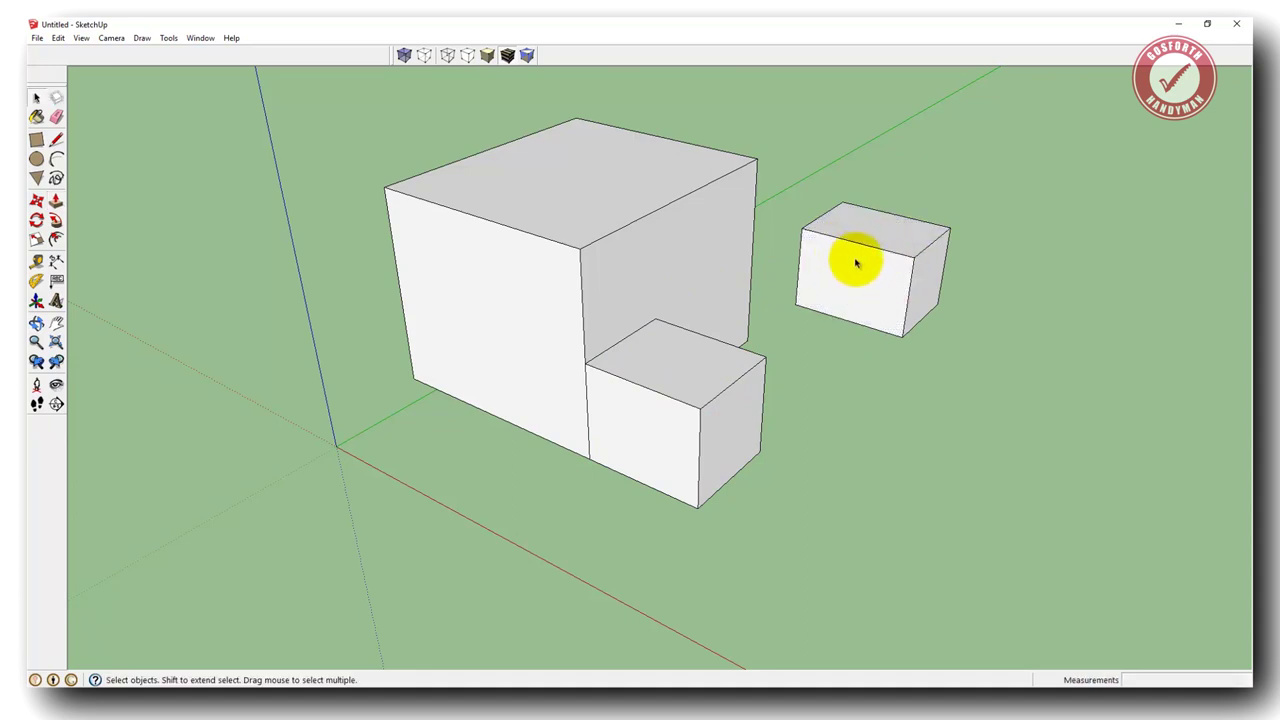
pyautogui.tripleClick(856, 262)
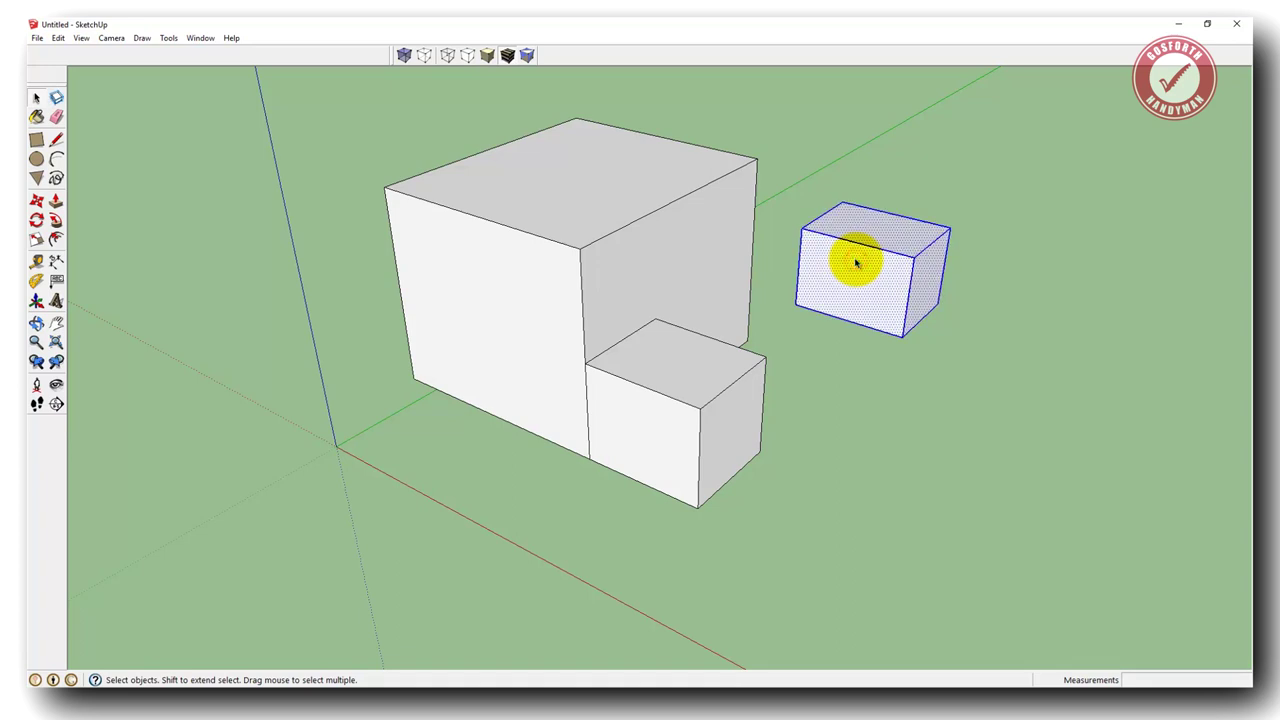
pyautogui.press('g')
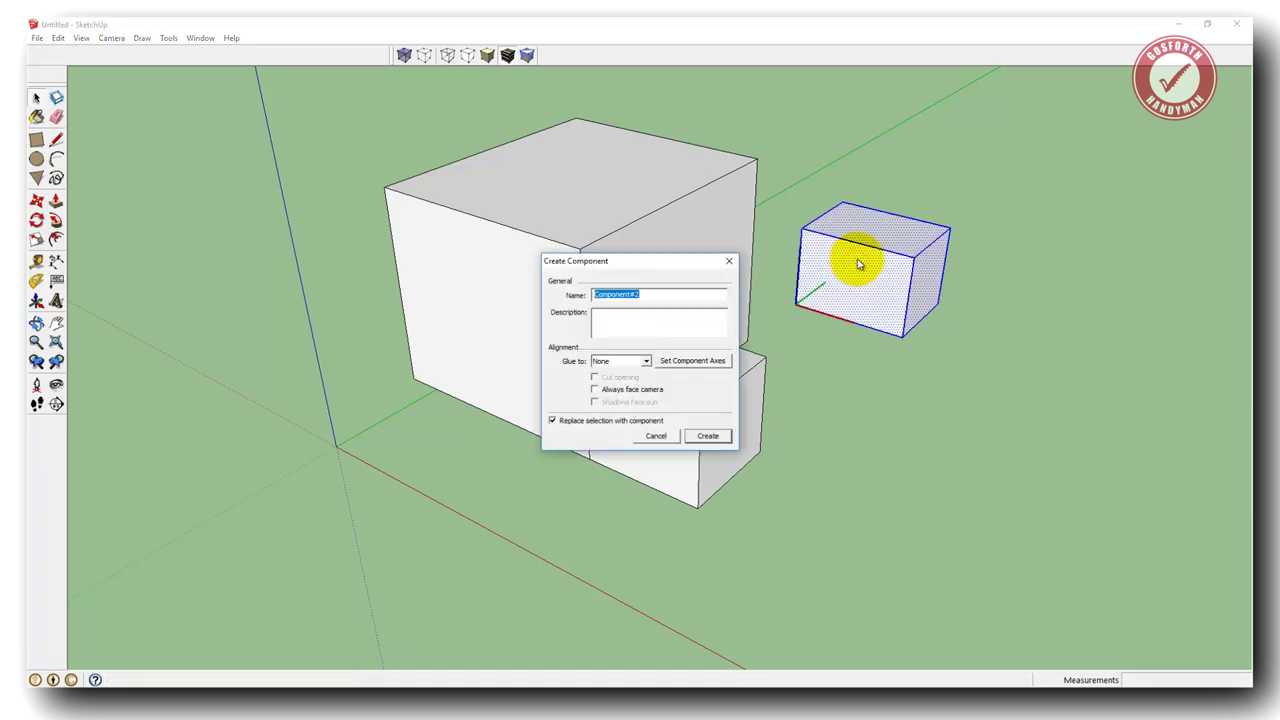
pyautogui.write('Another Cube')
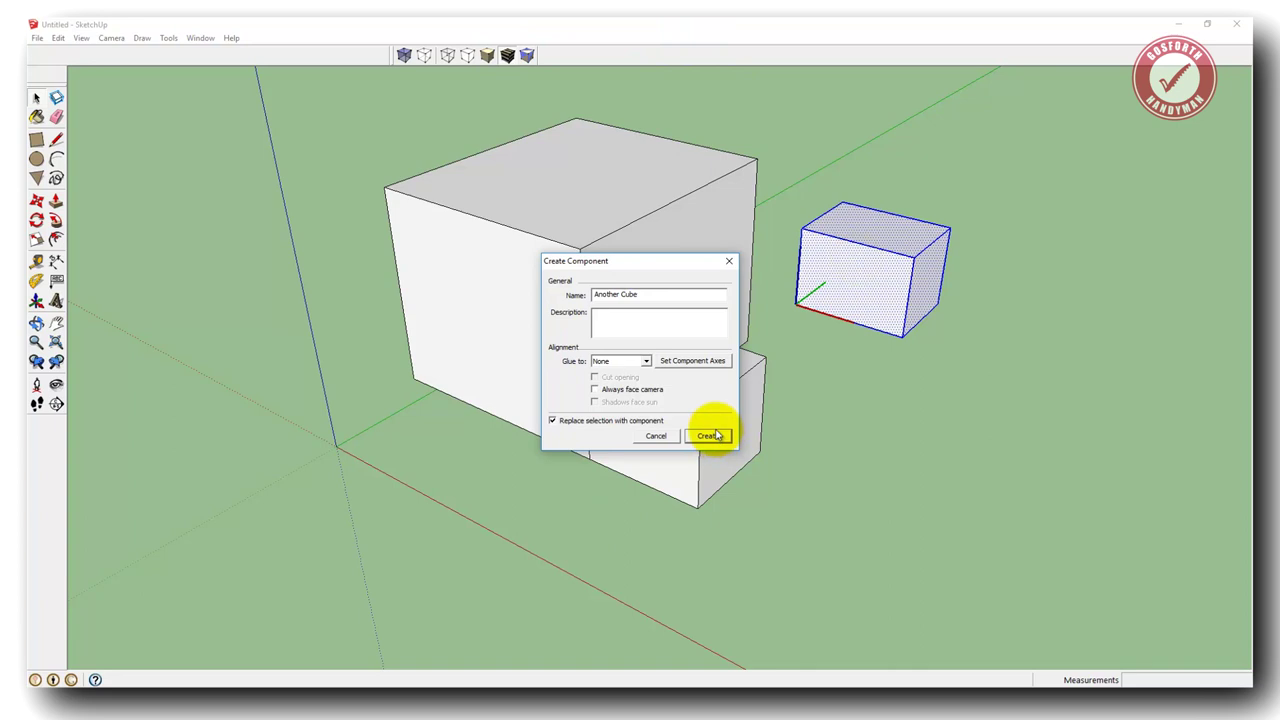
pyautogui.click(716, 438)
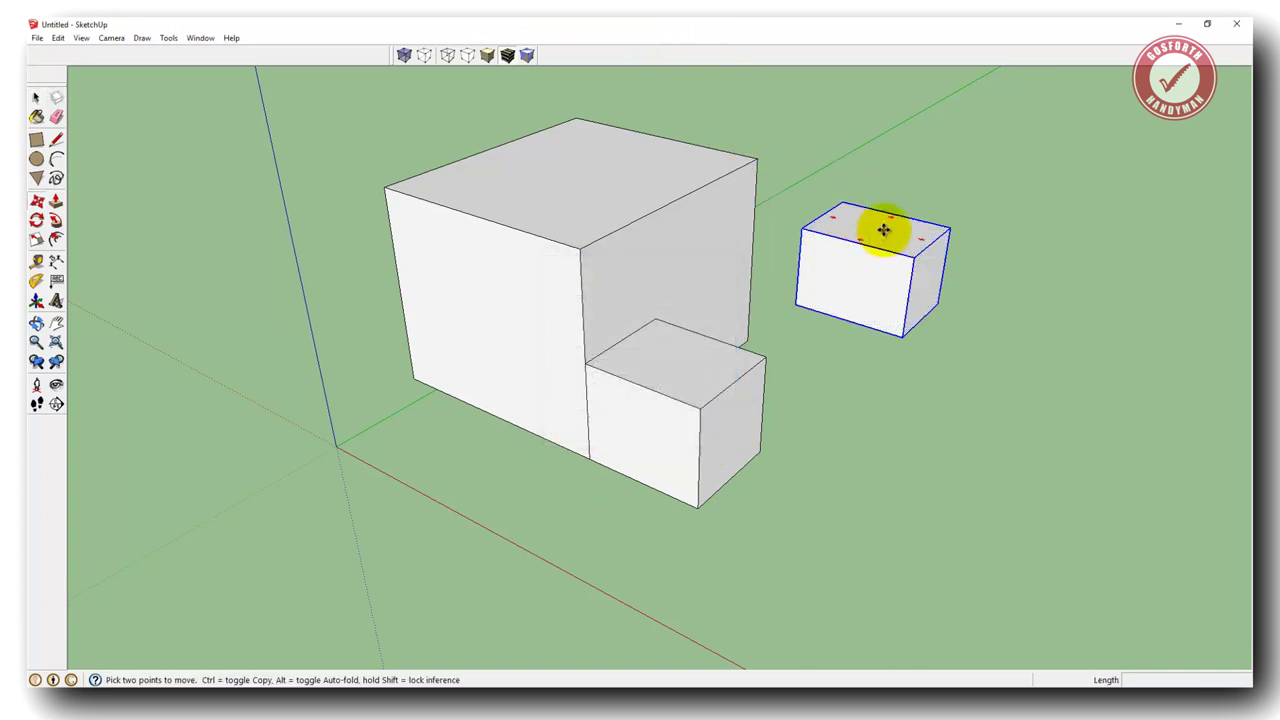
# Step: Move Another Cube by its top rear-left corner, snapping it to the Cube's top rear-right corner
pyautogui.click(845, 203)
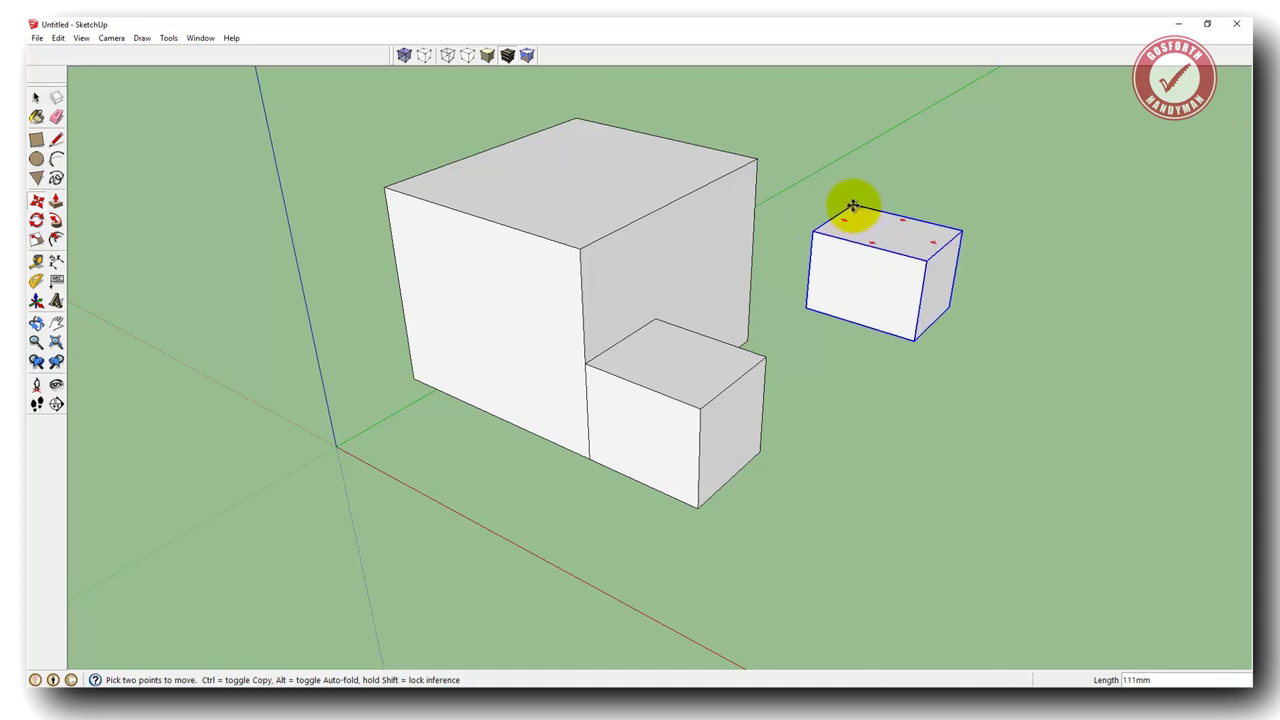
pyautogui.moveTo(852, 206); pyautogui.dragTo(856, 209, button='middle')
pyautogui.moveTo(764, 188); pyautogui.dragTo(638, 277, button='middle')
pyautogui.moveTo(638, 277); pyautogui.dragTo(664, 537)
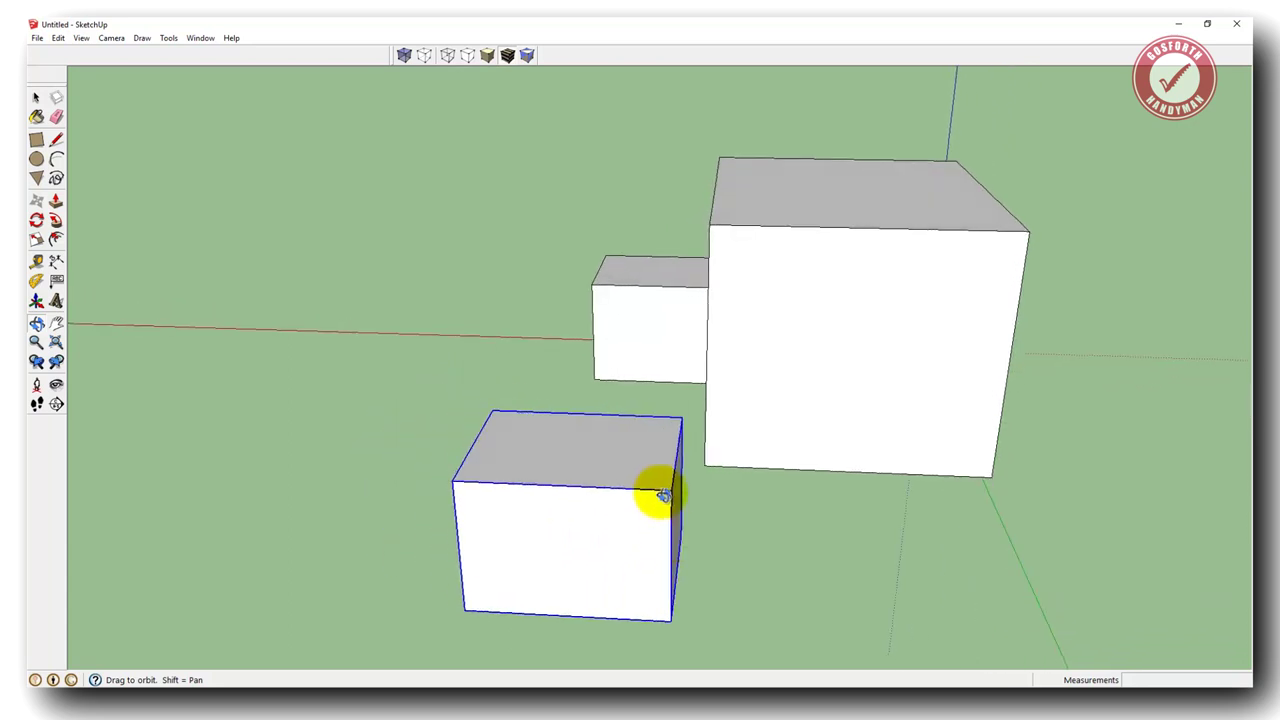
pyautogui.press('m')
pyautogui.click(664, 496)
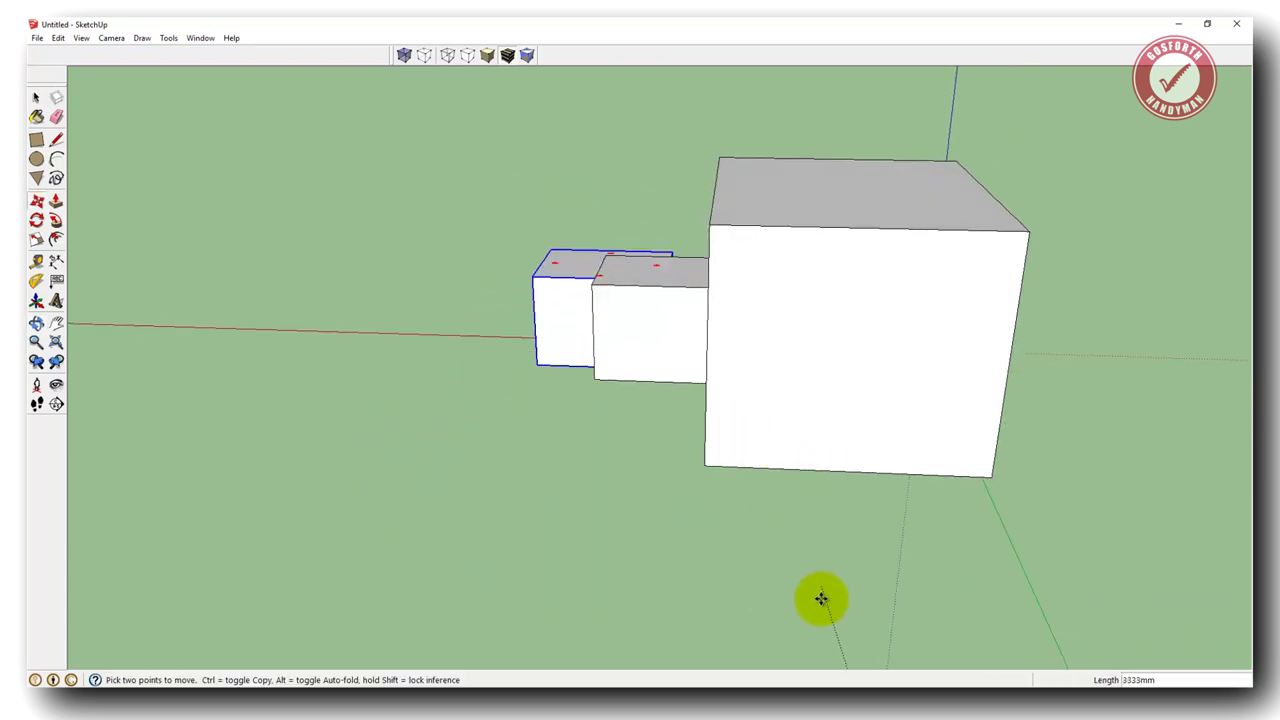
pyautogui.click(620, 607)
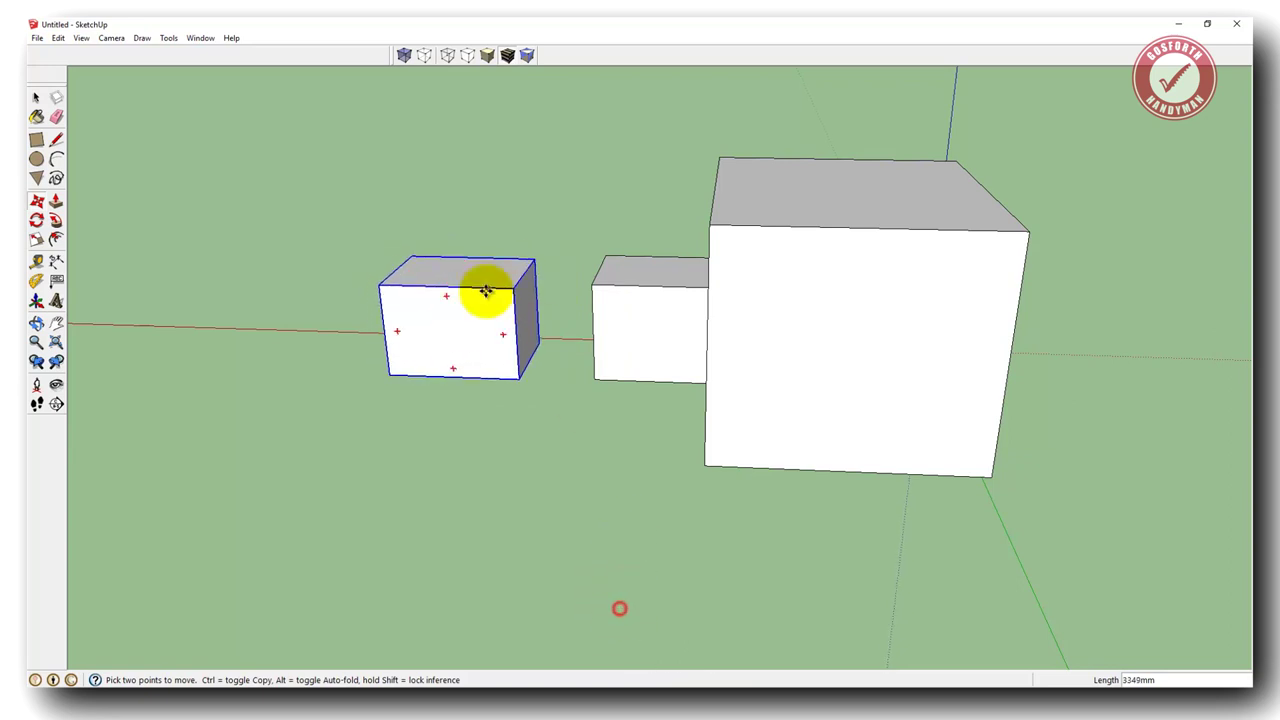
pyautogui.click(512, 289)
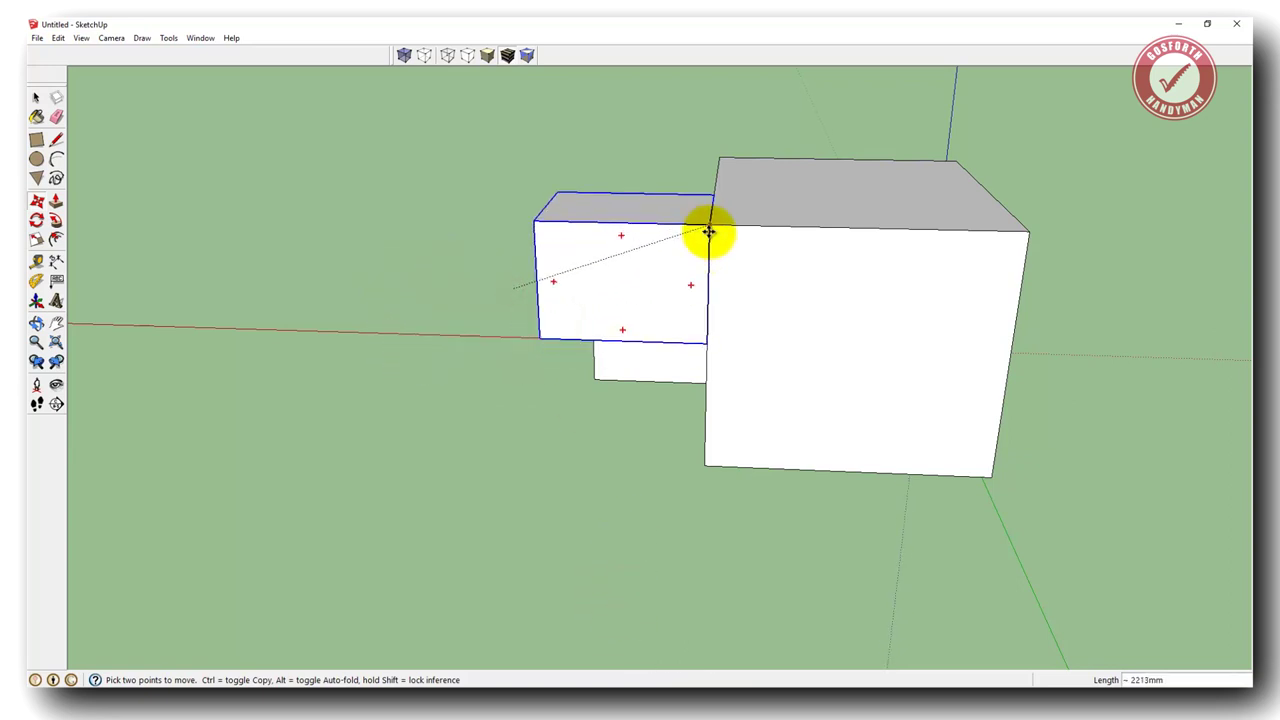
pyautogui.click(709, 229)
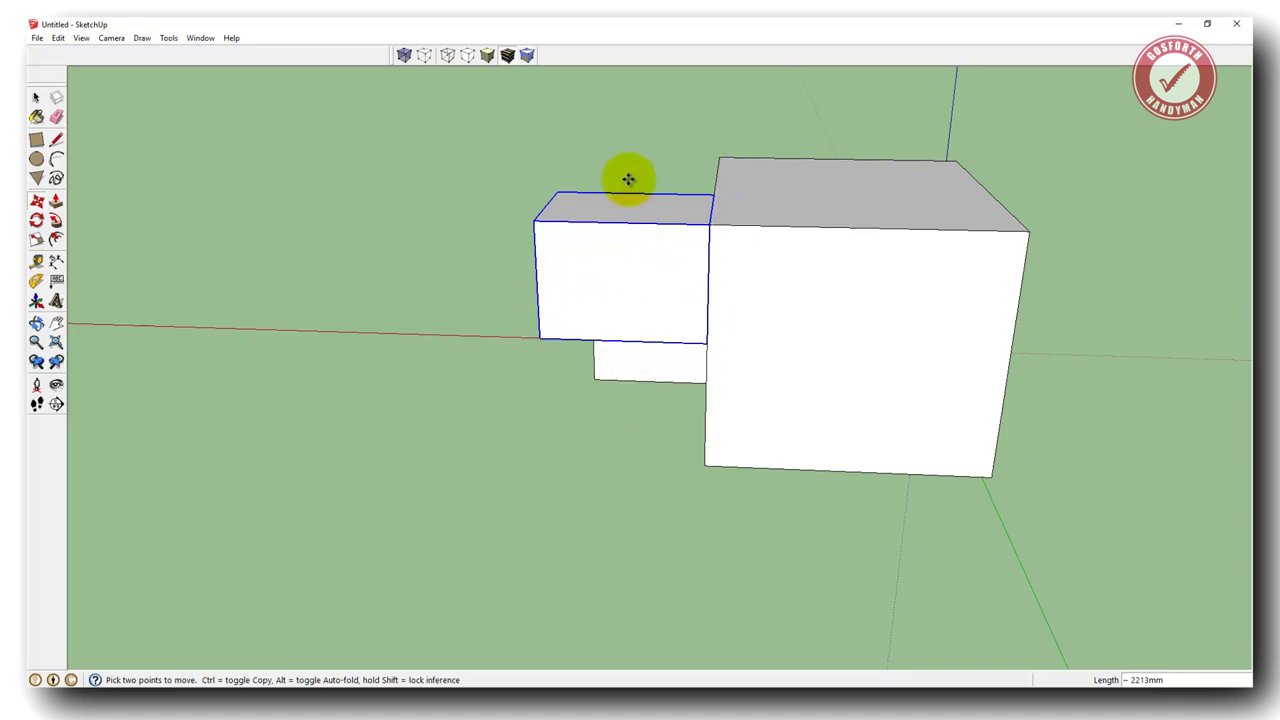
# Step: Draw a rectangle about 1034 by 931 mm from the Cube's top front-left corner and Push/Pull it up about 294 mm
pyautogui.press('o')
pyautogui.moveTo(520, 280); pyautogui.dragTo(780, 343)
pyautogui.moveTo(465, 270); pyautogui.dragTo(790, 330)
pyautogui.moveTo(350, 226); pyautogui.dragTo(600, 294)
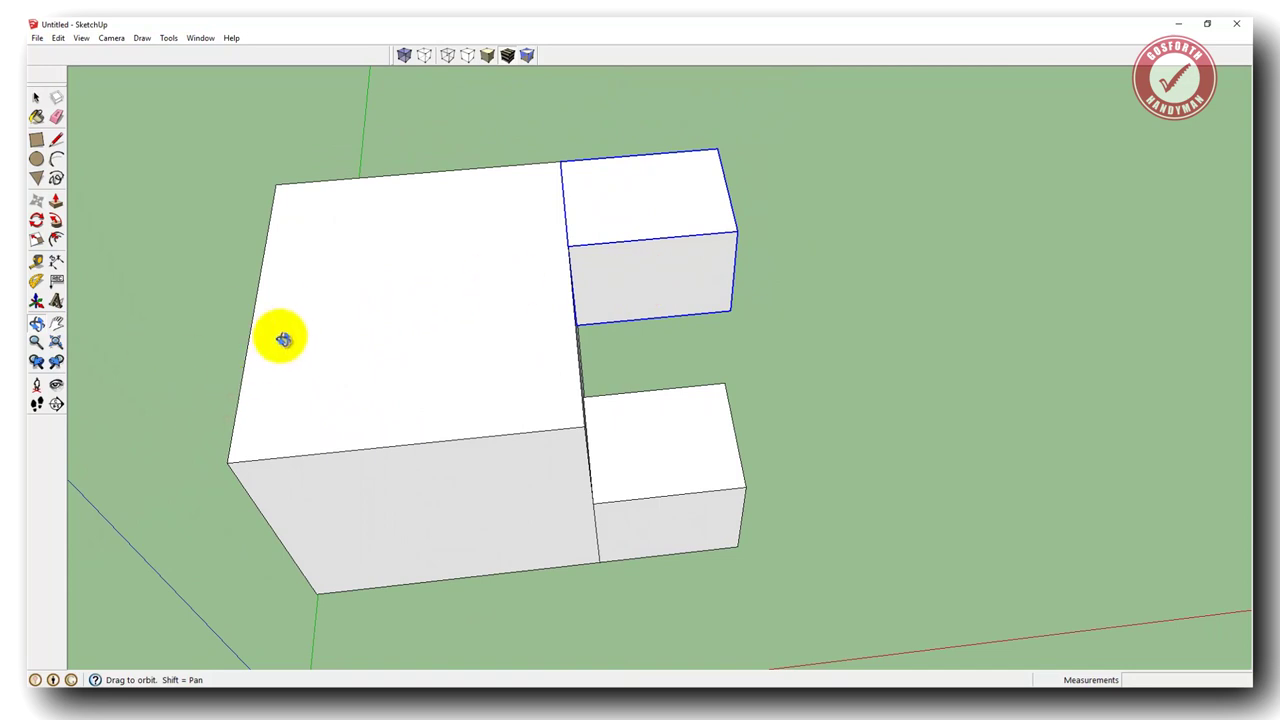
pyautogui.keyDown('shift'); pyautogui.moveTo(257, 337); pyautogui.dragTo(444, 303); pyautogui.keyUp('shift')
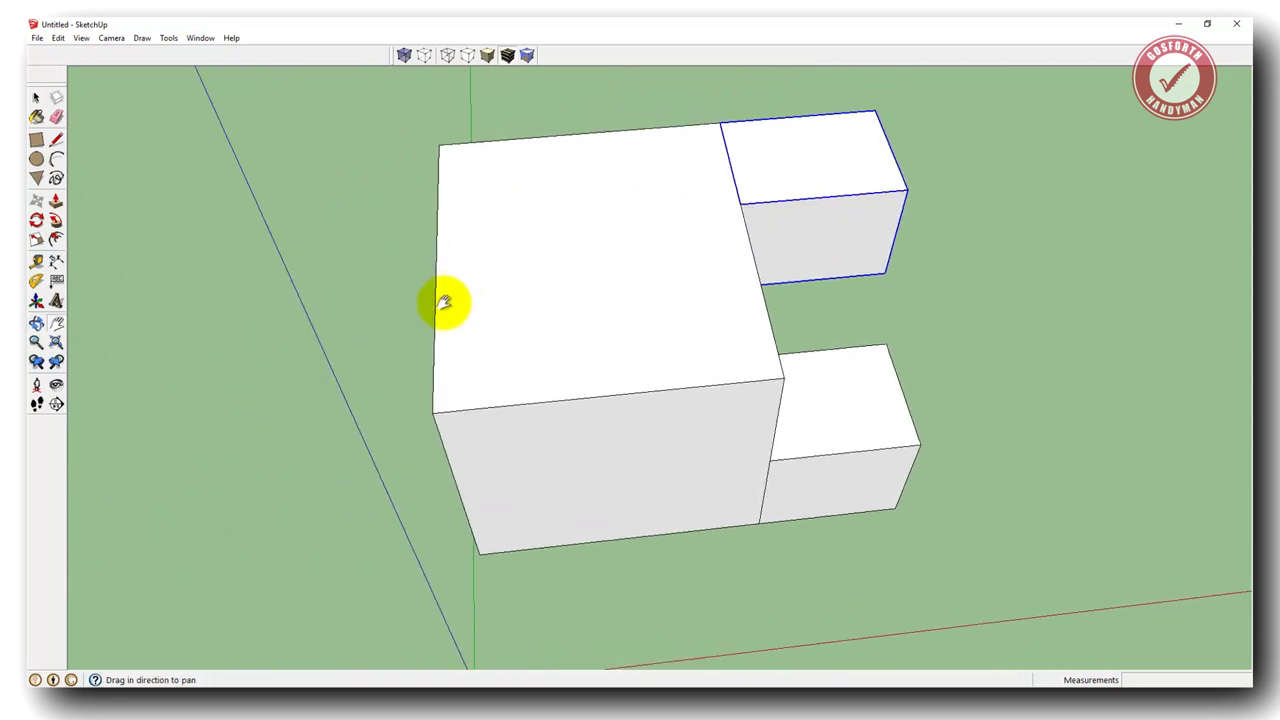
pyautogui.press('d')
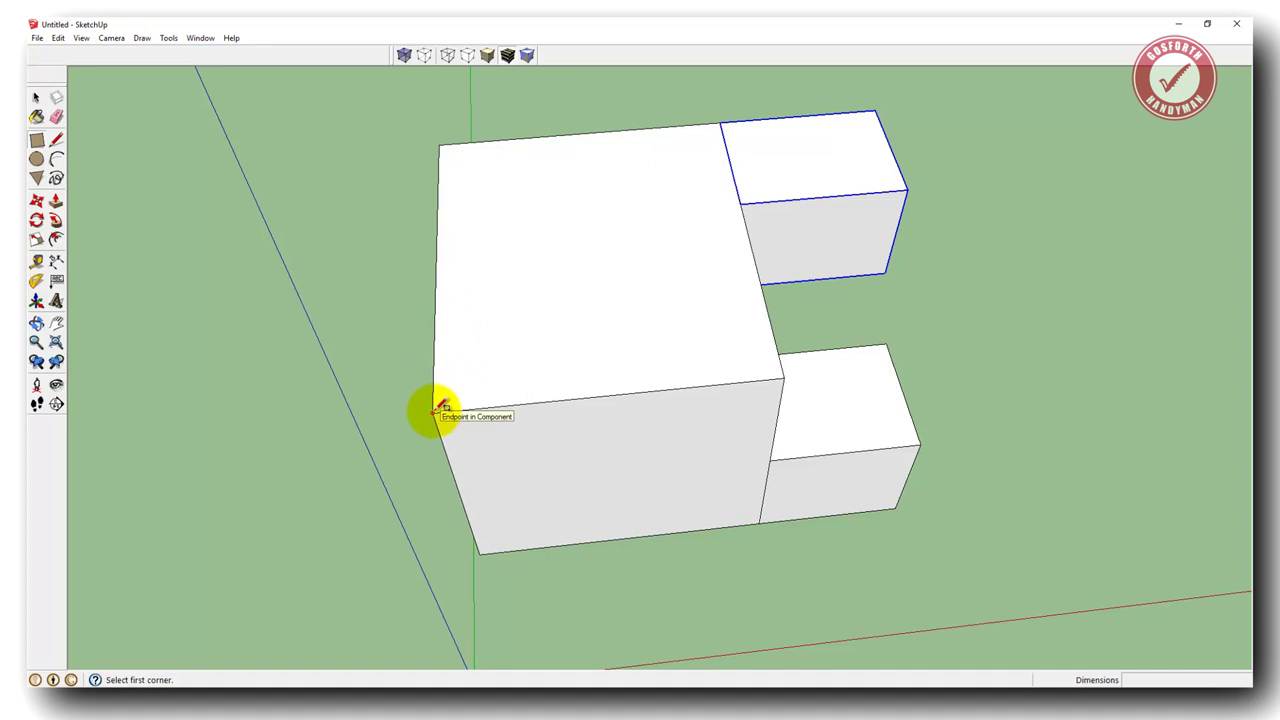
pyautogui.click(436, 410)
pyautogui.click(613, 268)
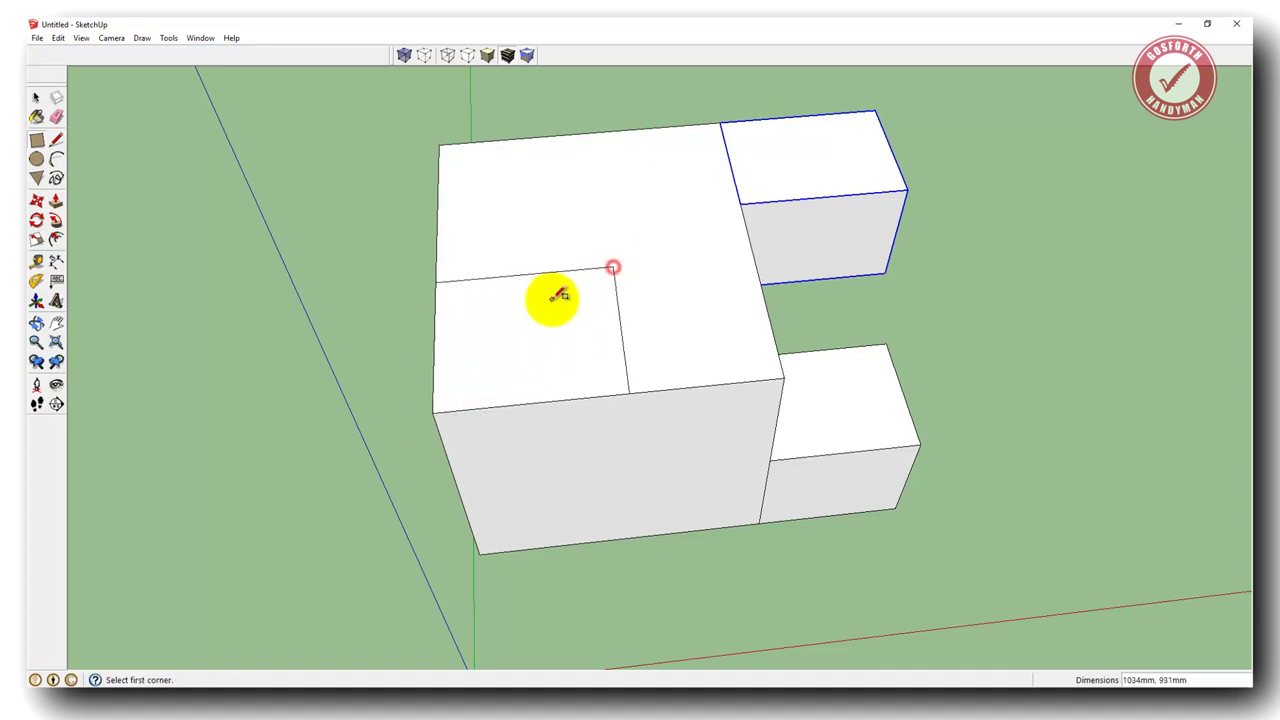
pyautogui.press('p')
pyautogui.click(531, 327)
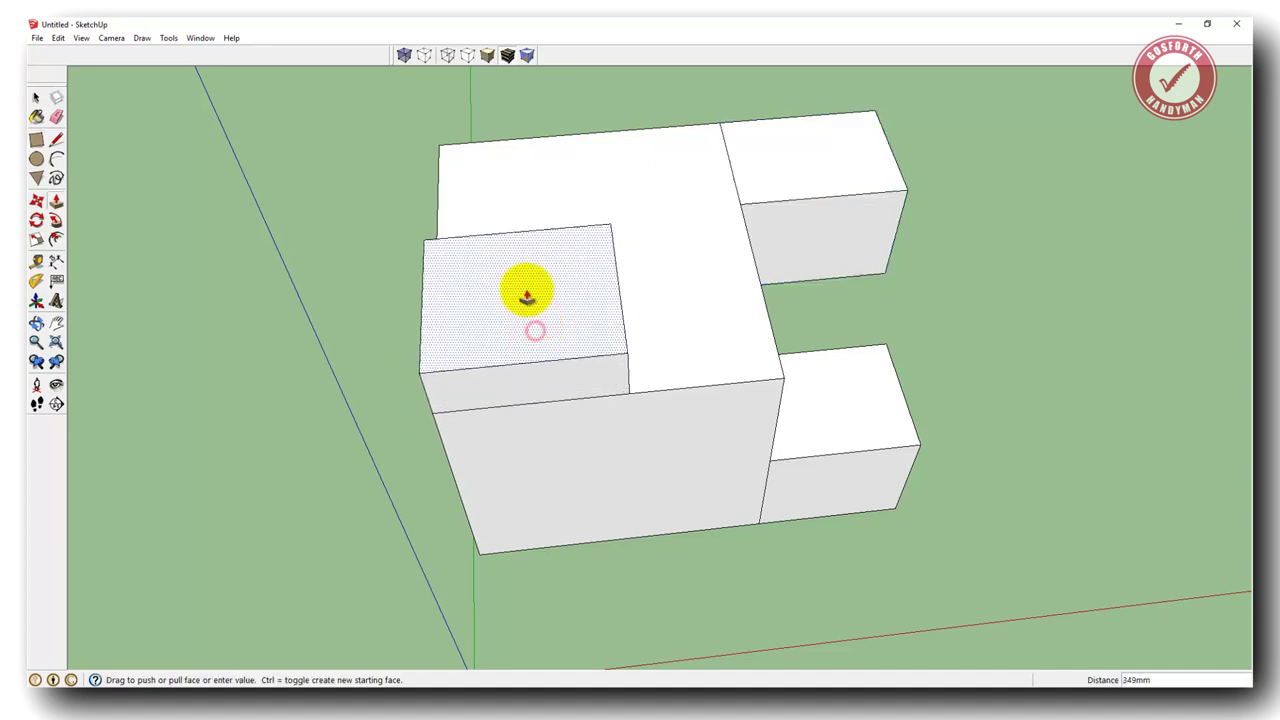
pyautogui.click(524, 304)
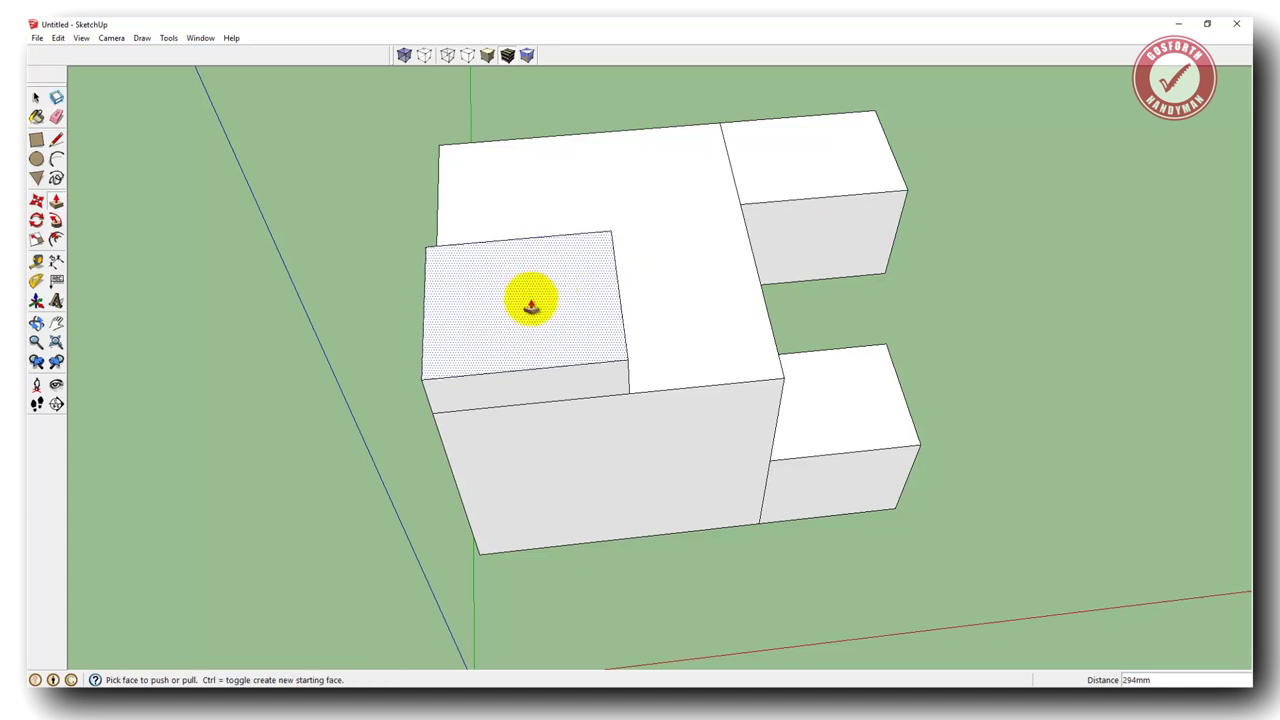
# Step: Make the low box on top of the Cube a component named Rectangle Box
pyautogui.press('space')
pyautogui.doubleClick(530, 302)
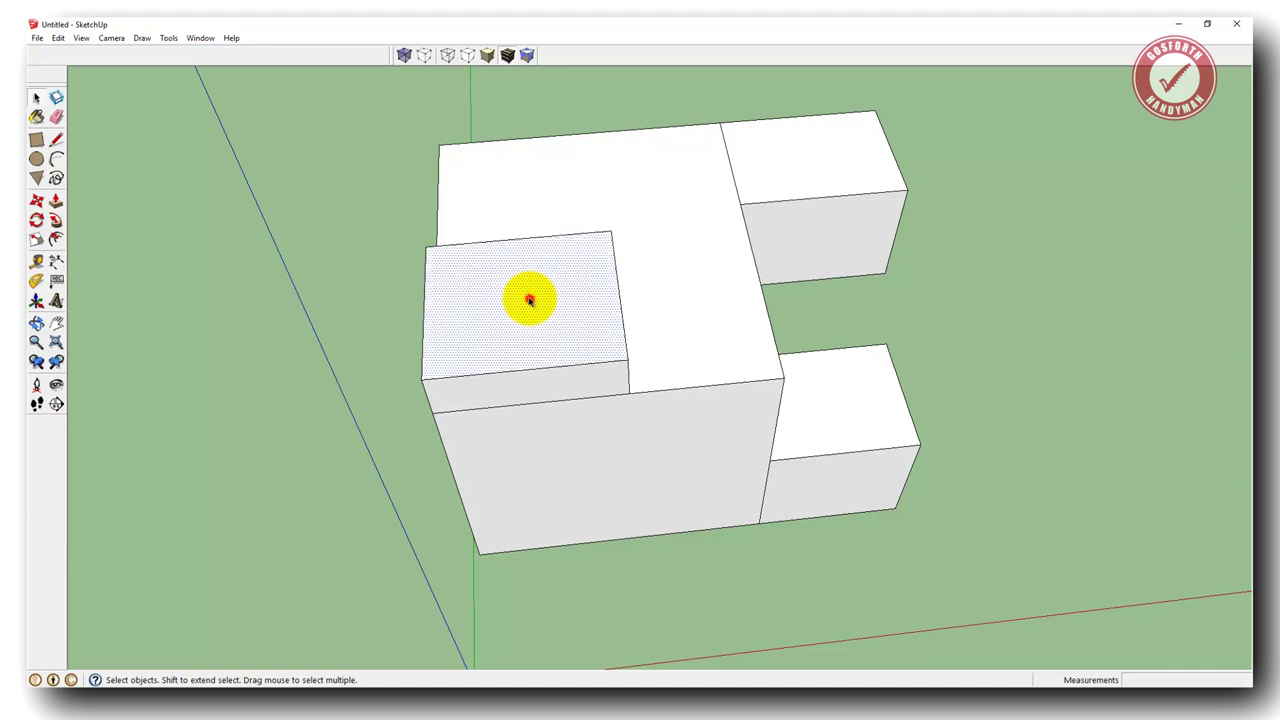
pyautogui.press('g')
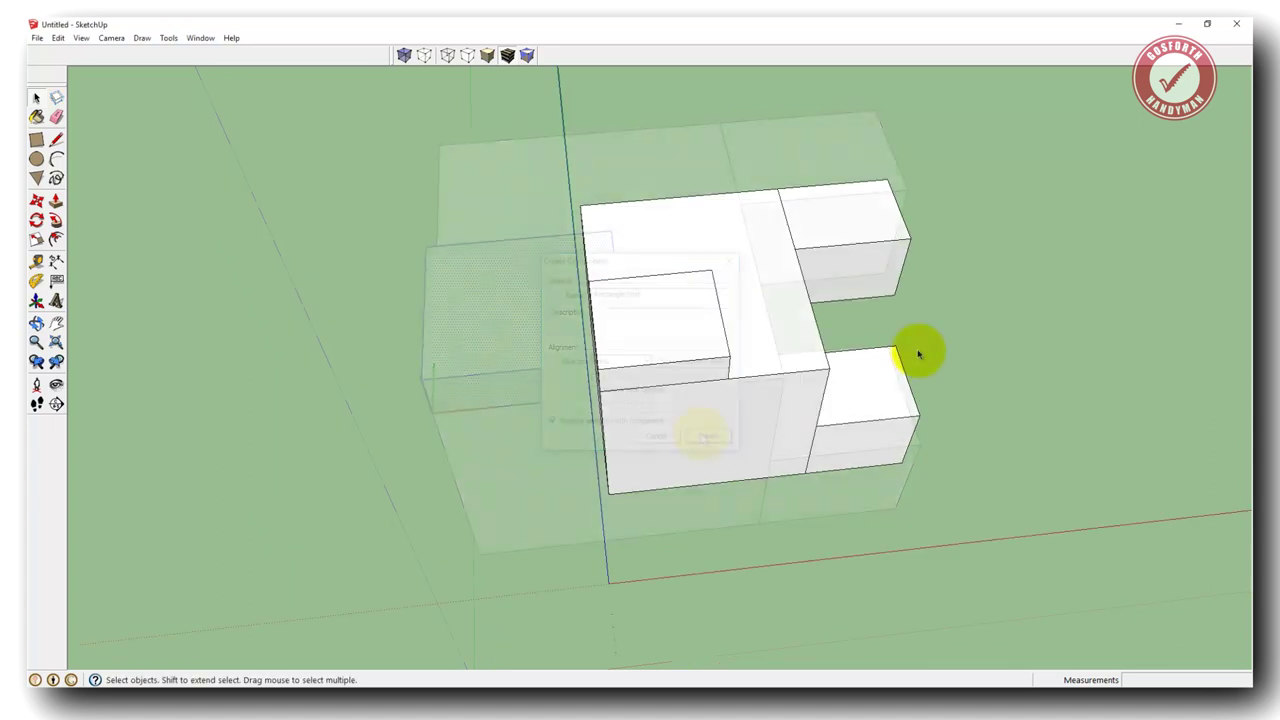
# Step: Examine the assembled boxes from near and far and from around the front corner
pyautogui.scroll(3, 915, 347)
pyautogui.scroll(-5, 915, 347)
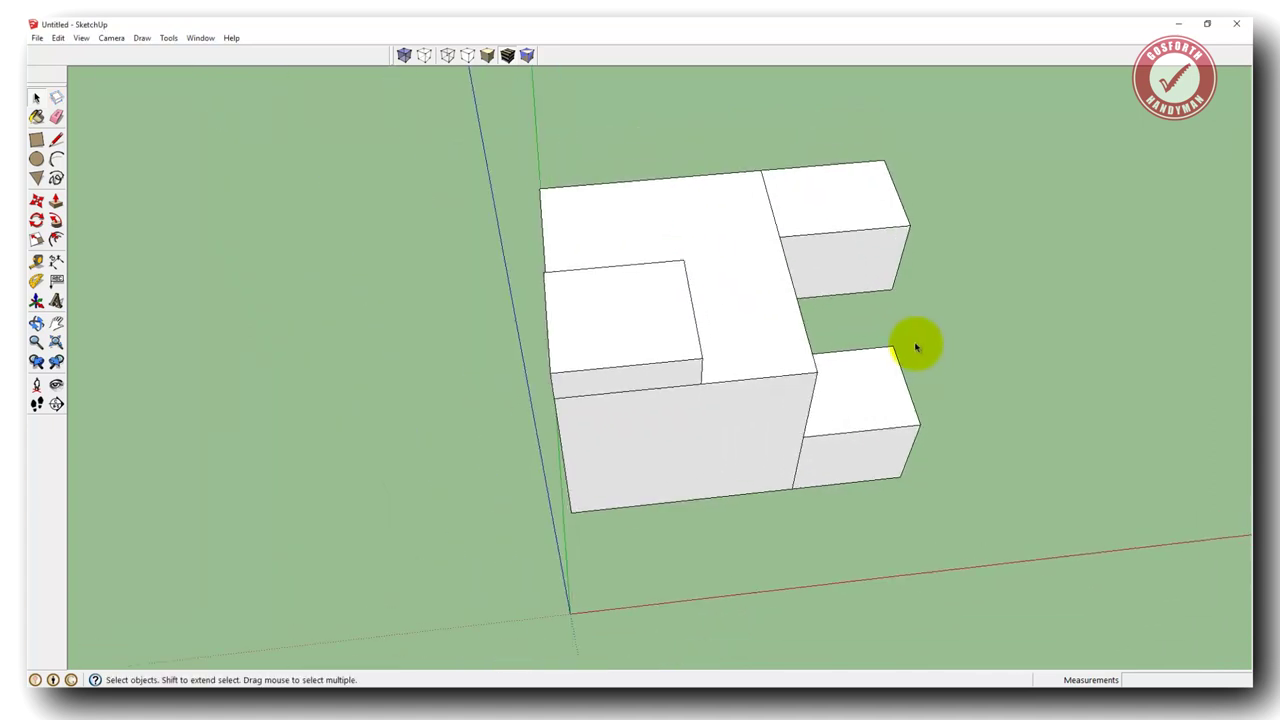
pyautogui.scroll(4, 915, 347)
pyautogui.scroll(-4, 915, 347)
pyautogui.scroll(4, 915, 347)
pyautogui.scroll(-4, 915, 347)
pyautogui.scroll(3, 915, 347)
pyautogui.moveTo(915, 347); pyautogui.dragTo(742, 348, button='middle')
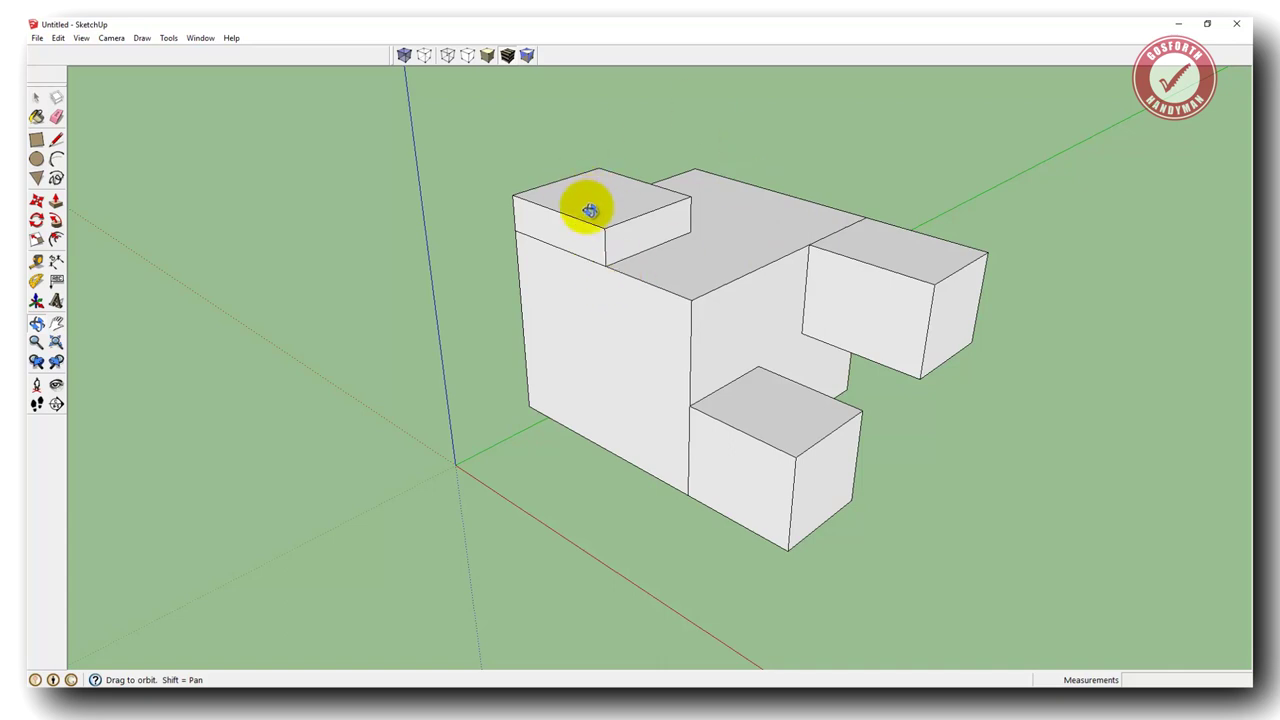
# Step: Dimension the combined length of the Cube and Small cube along their bottom front edge, placing the dimension in front of them
pyautogui.click(38, 100)
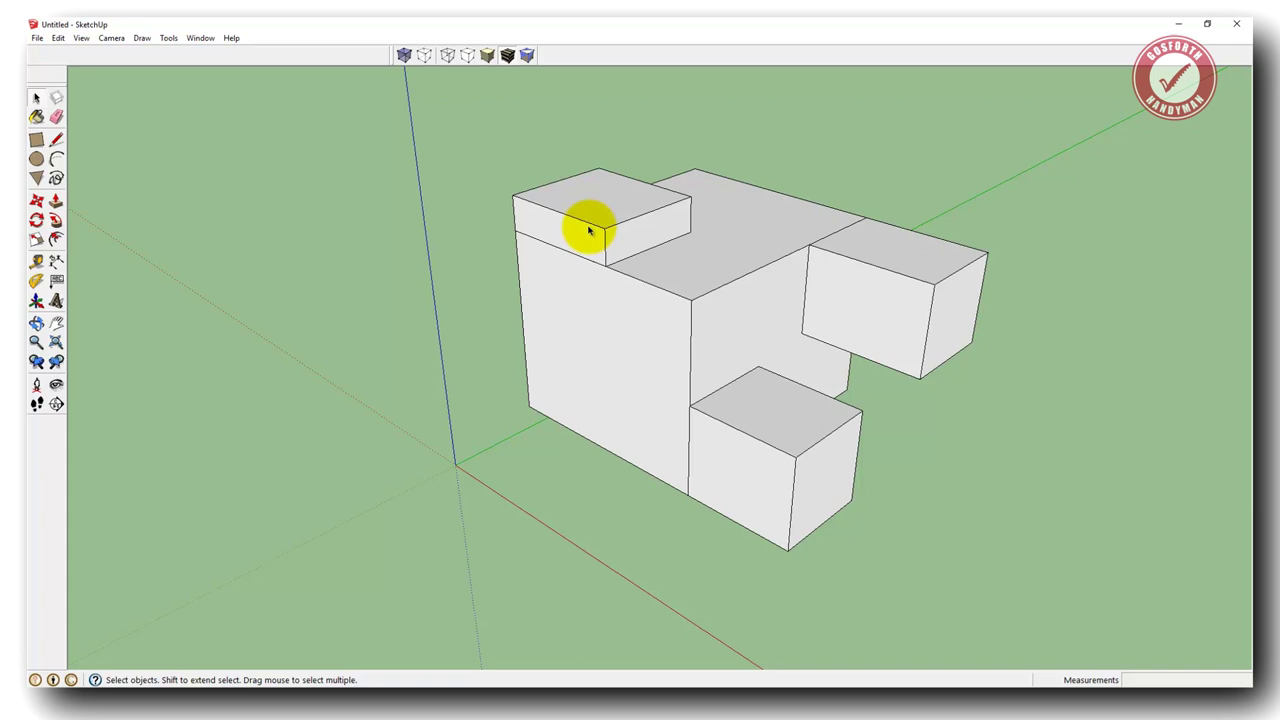
pyautogui.click(169, 40)
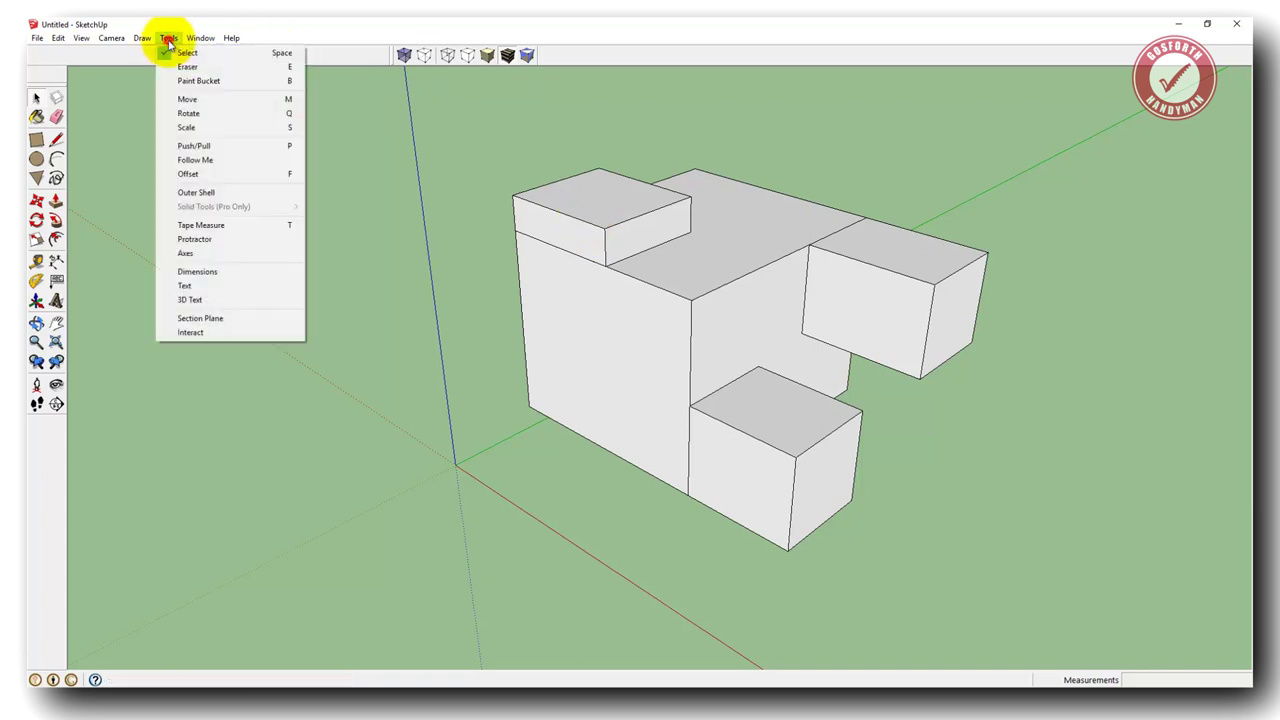
pyautogui.click(213, 273)
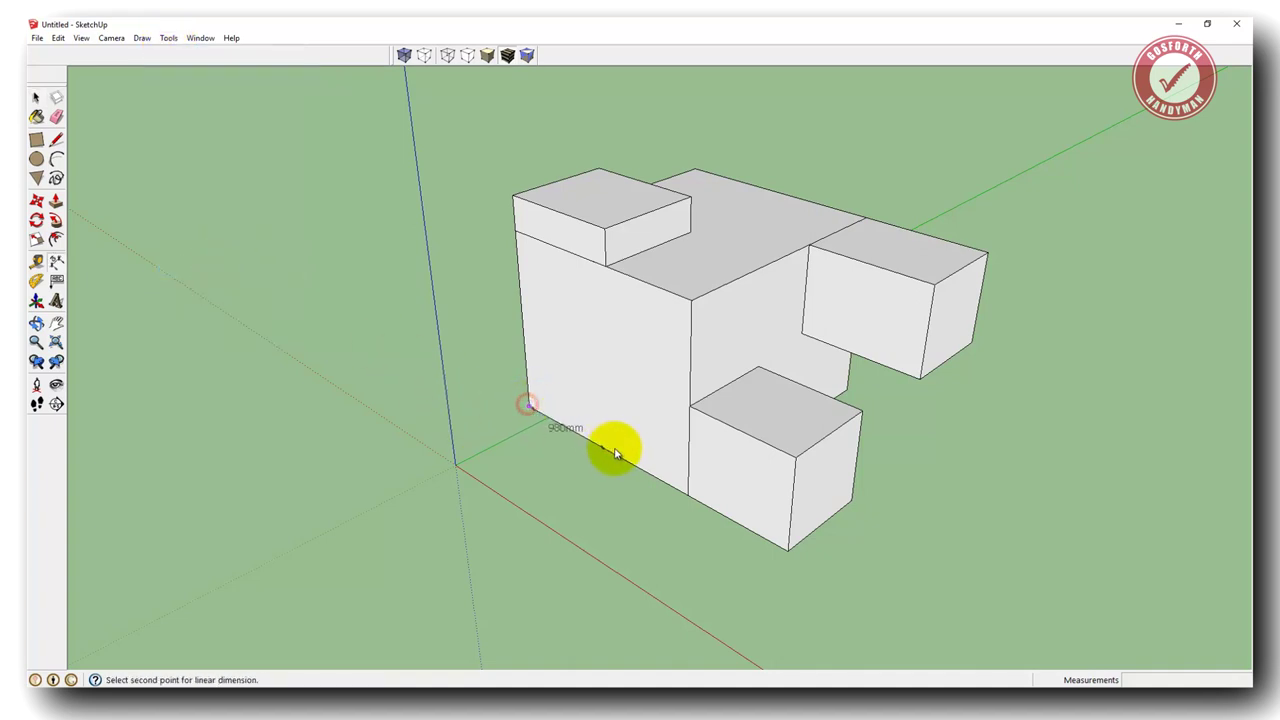
pyautogui.click(789, 551)
pyautogui.click(667, 533)
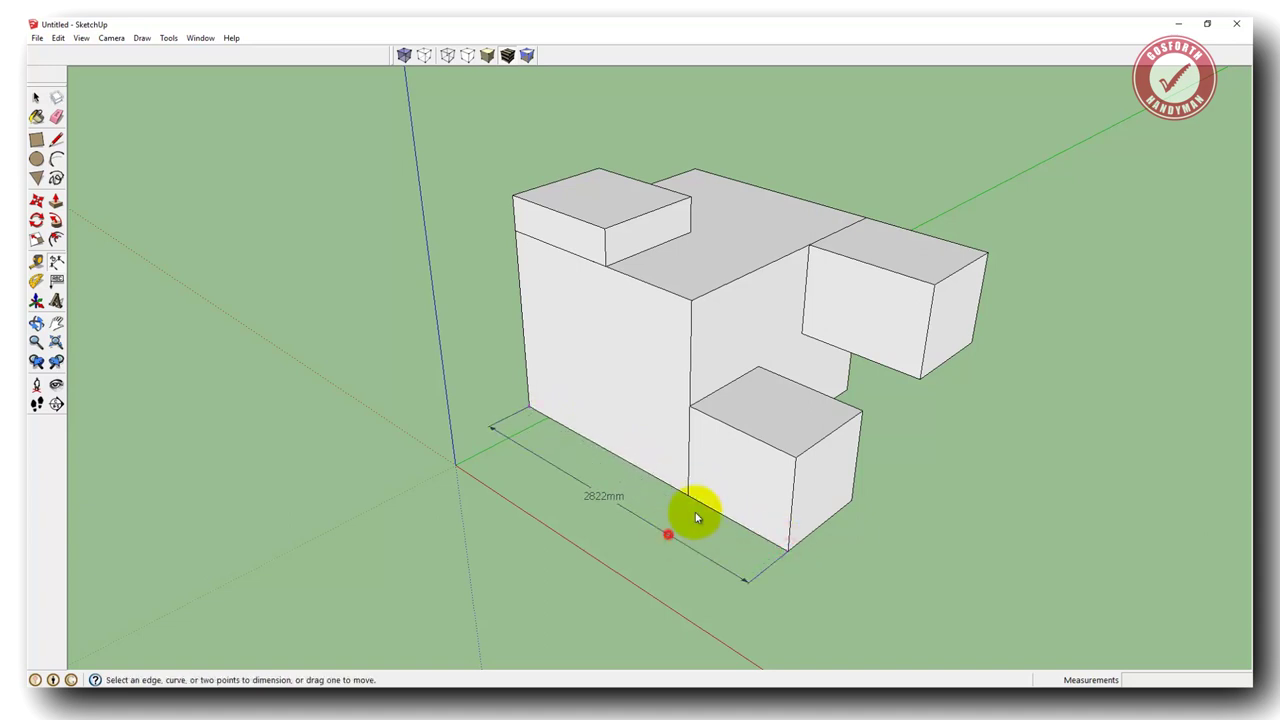
# Step: Dimension the Rectangle Box's top right edge, placing the dimension over its right side face
pyautogui.click(605, 231)
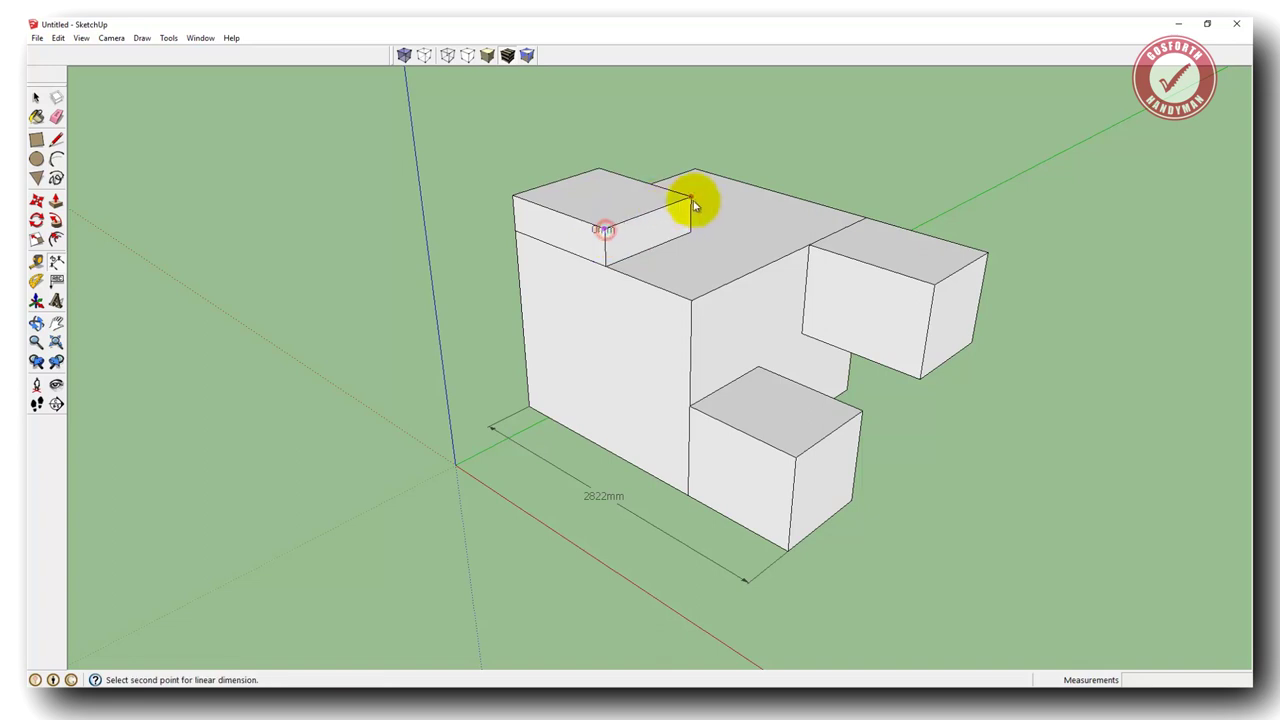
pyautogui.click(690, 199)
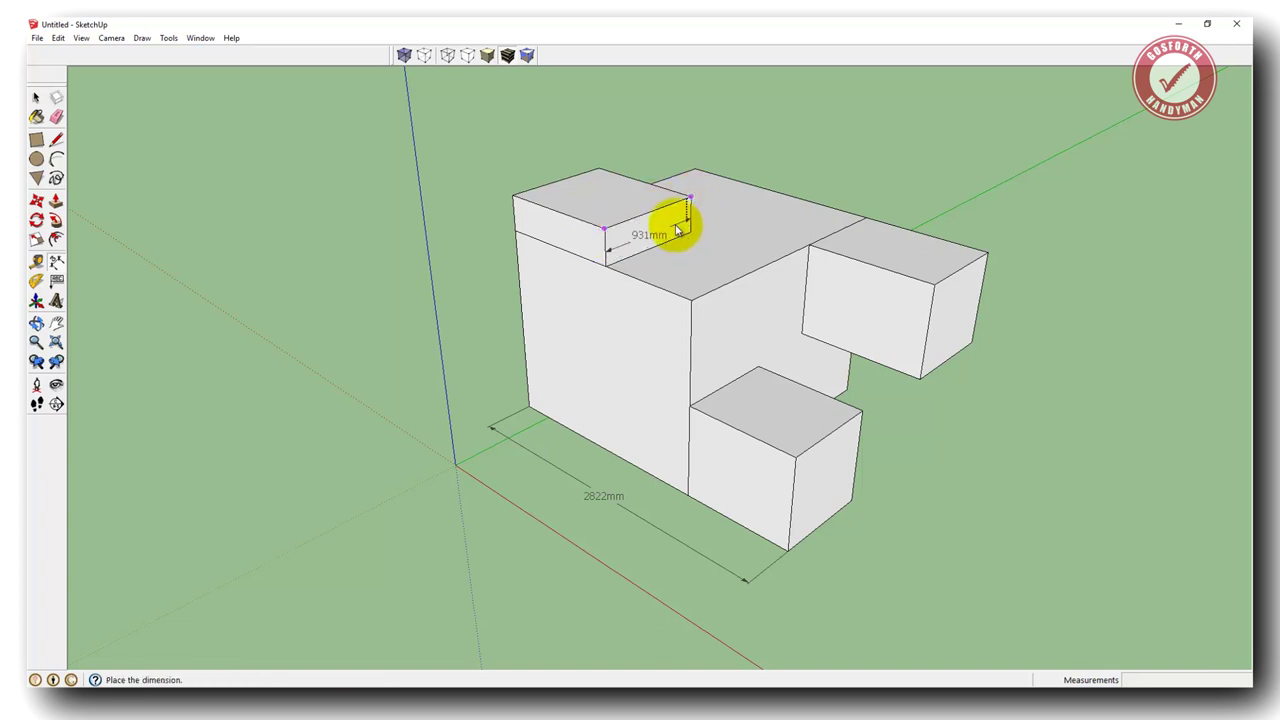
pyautogui.click(674, 224)
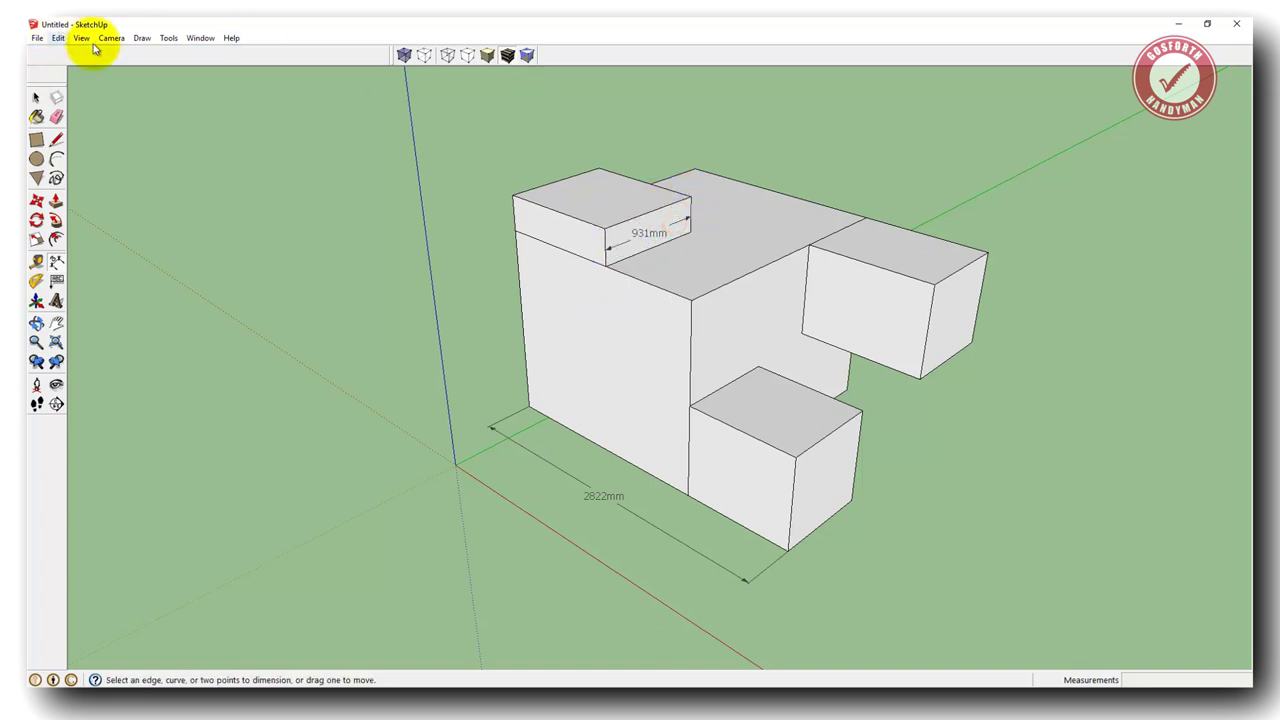
pyautogui.click(57, 282)
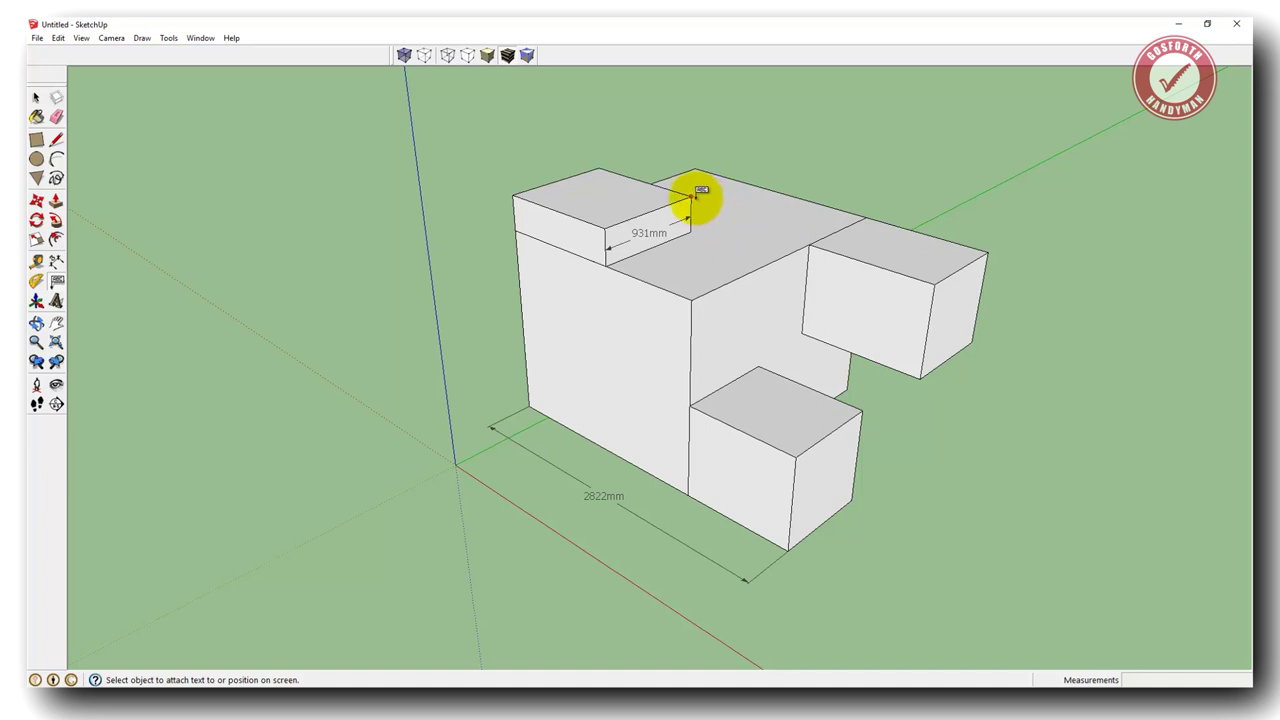
pyautogui.click(692, 194)
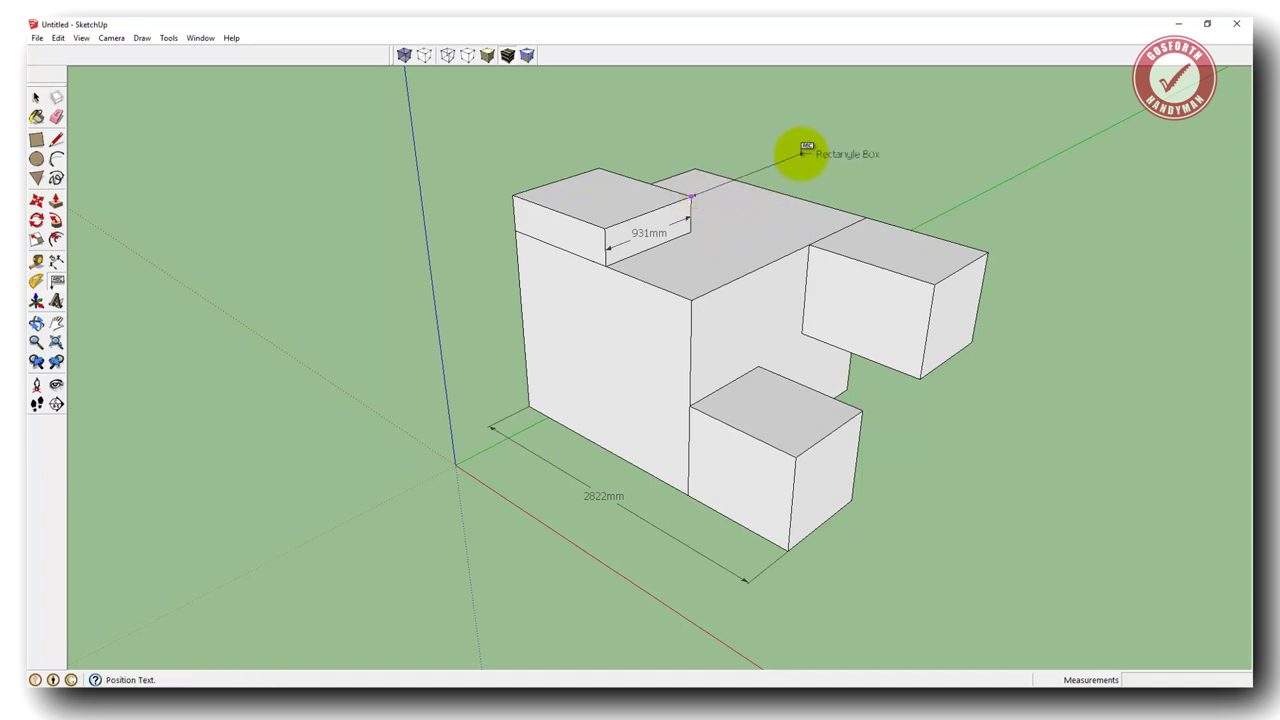
pyautogui.click(801, 153)
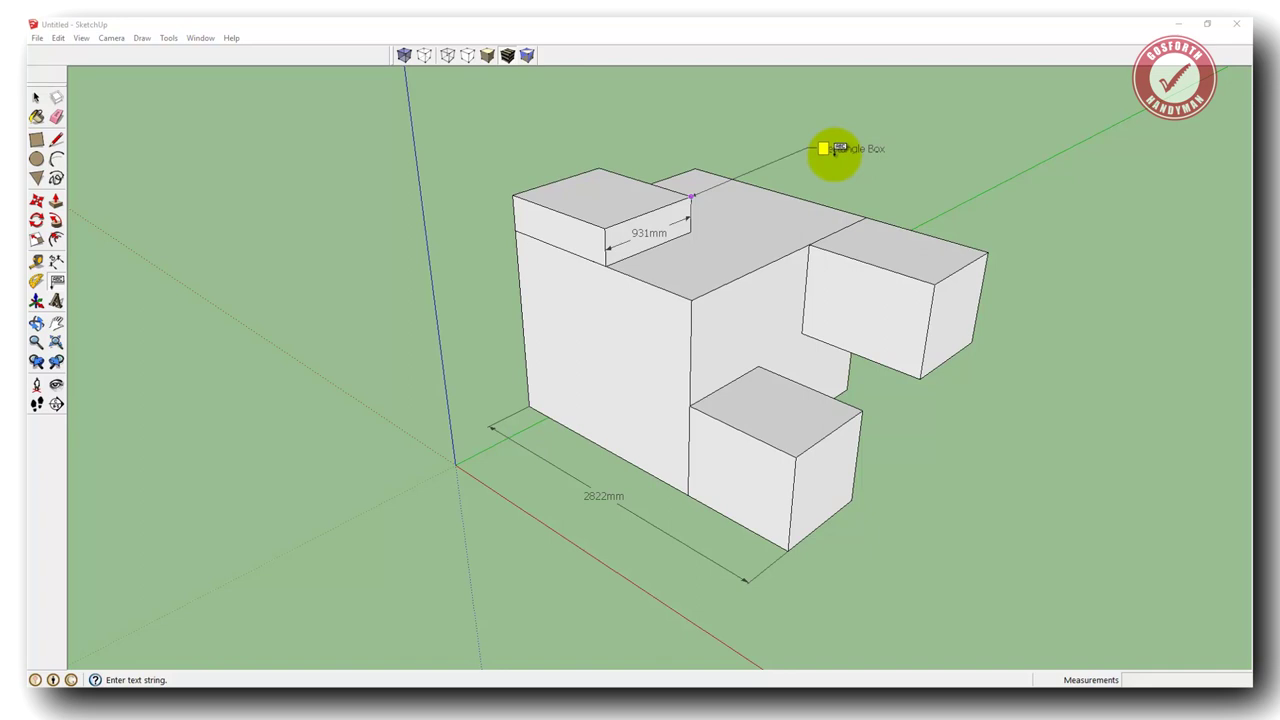
pyautogui.press('Escape')
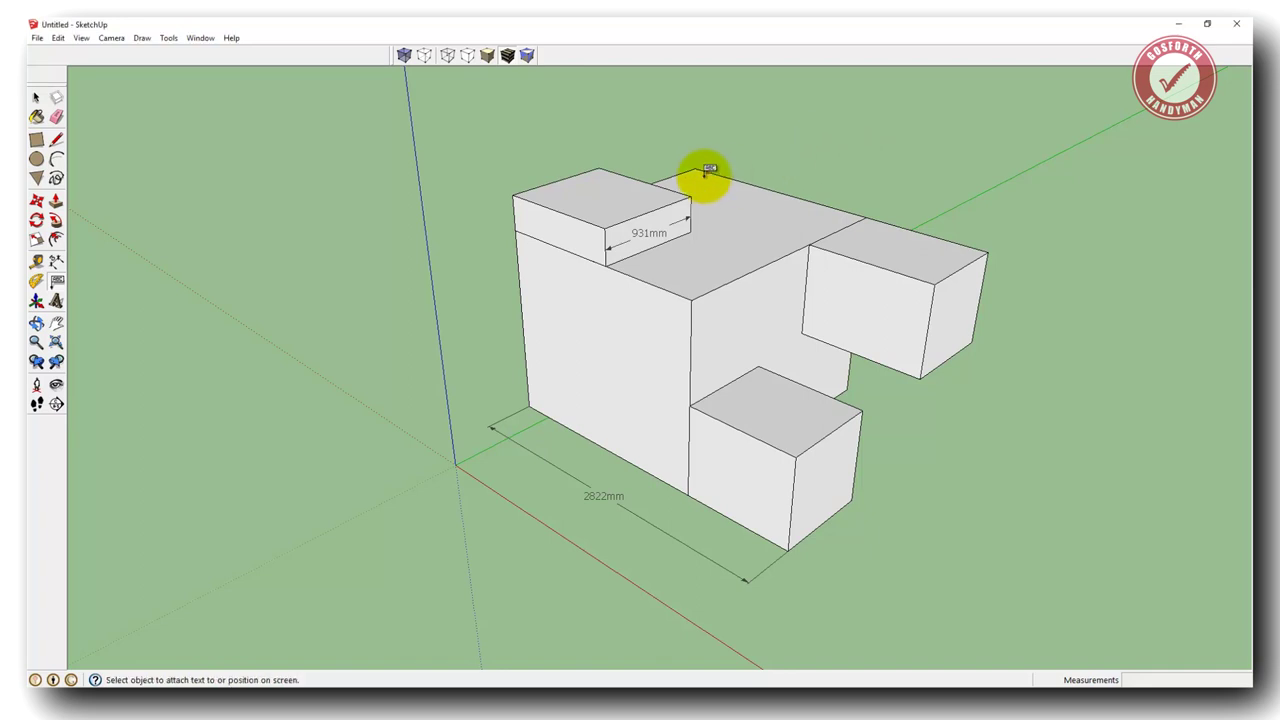
# Step: Attach a leader text label reading Rectangle Box to the Rectangle Box's top rear-right corner, placed above and behind the Cube
pyautogui.click(691, 195)
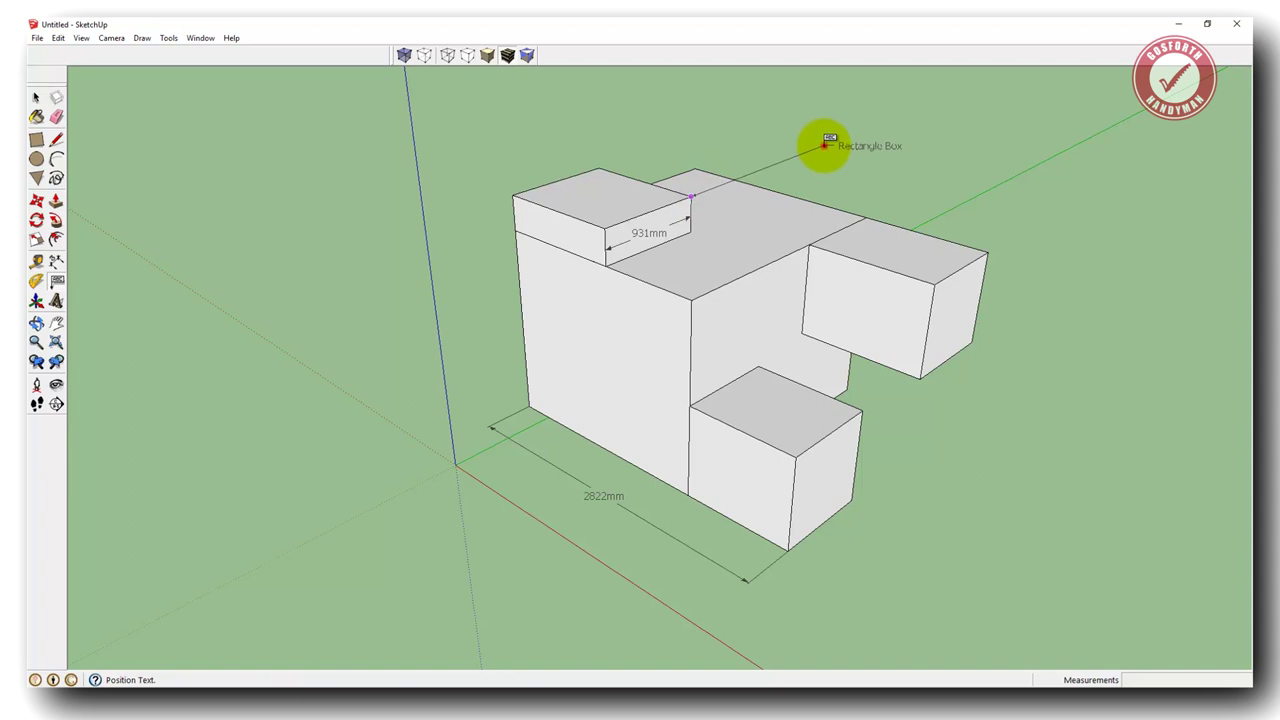
pyautogui.click(824, 145)
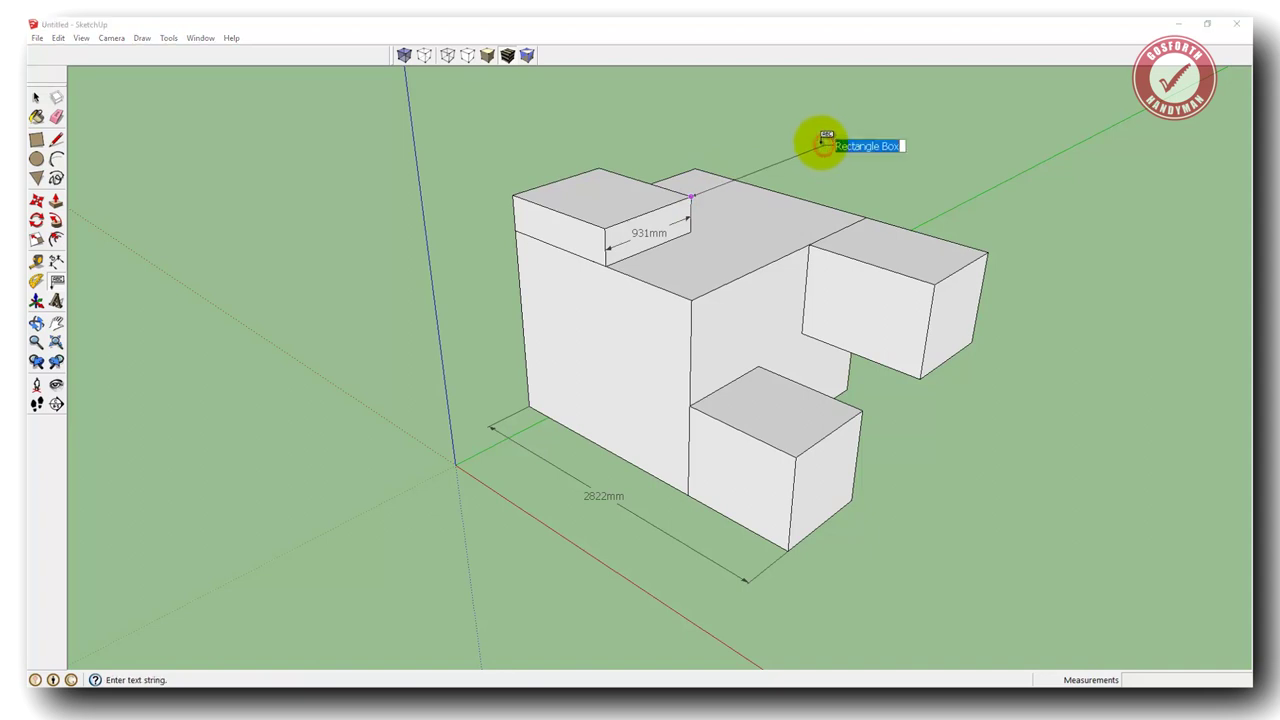
pyautogui.click(36, 100)
pyautogui.click(895, 177)
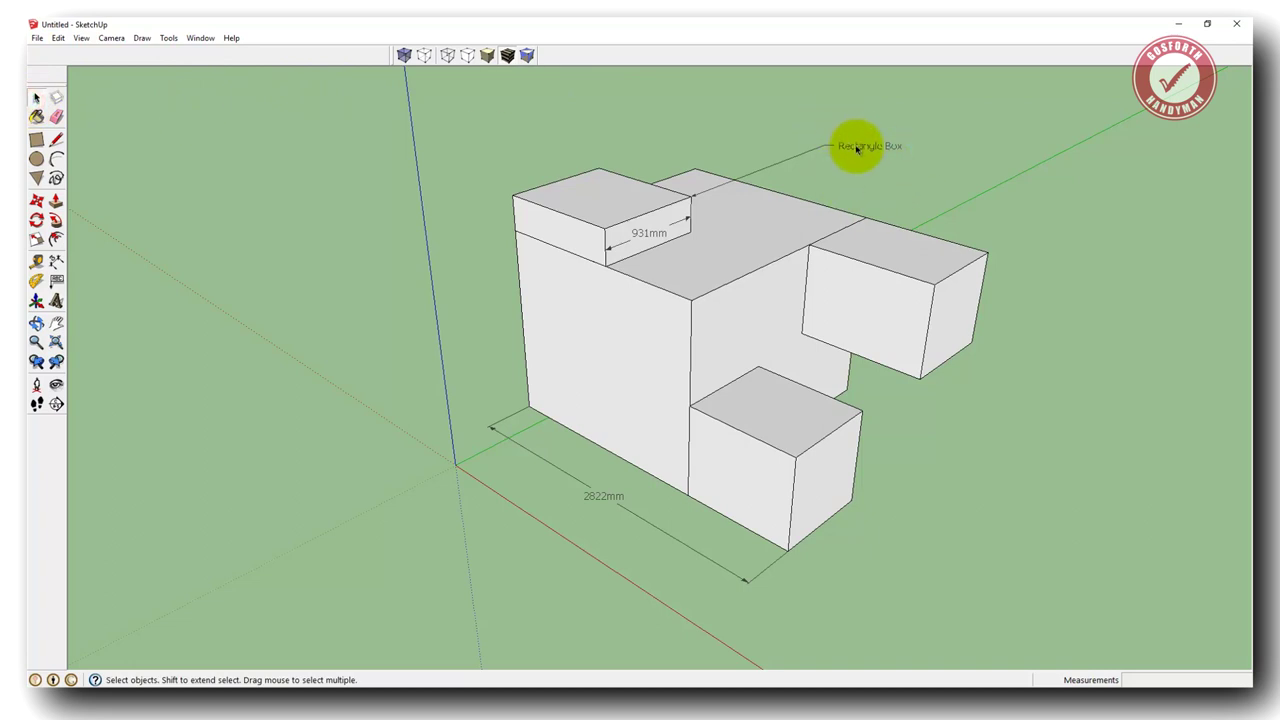
# Step: Attach leader text labels reading Another Cube and Small Cube to the top faces of those two boxes, placed clear of the model
pyautogui.click(56, 280)
pyautogui.click(910, 249)
pyautogui.click(1001, 205)
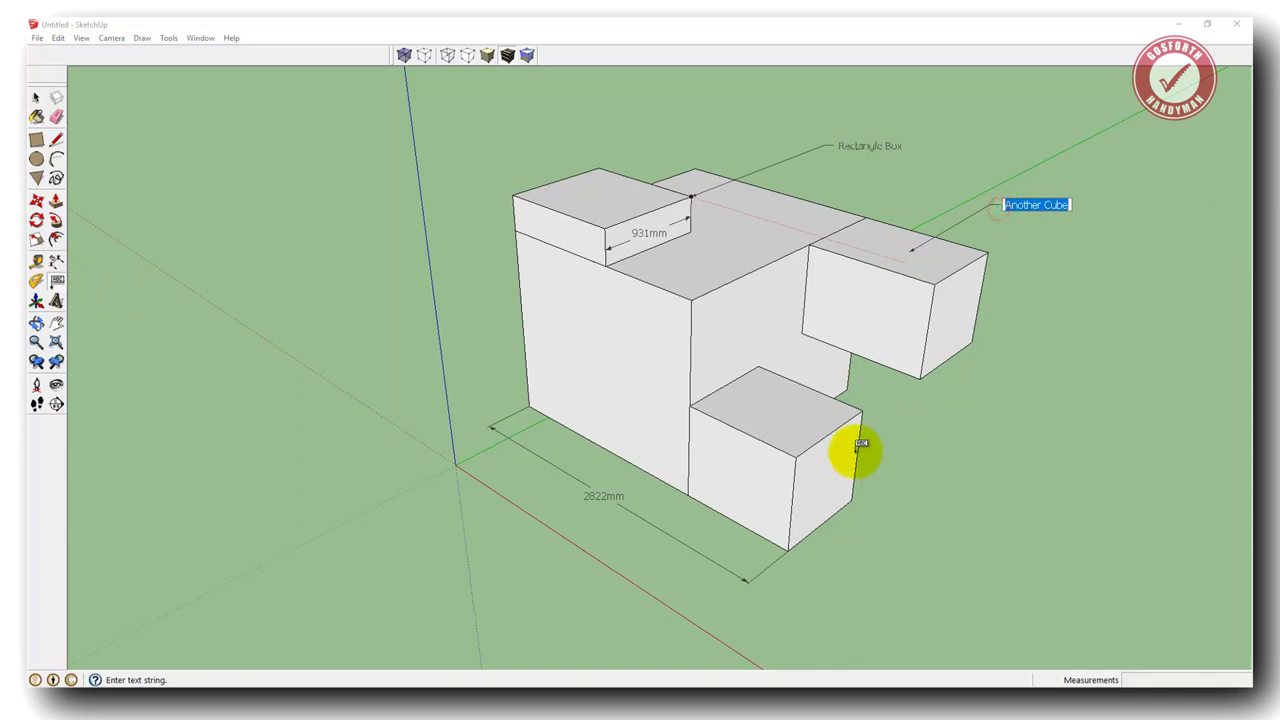
pyautogui.click(791, 421)
pyautogui.click(791, 427)
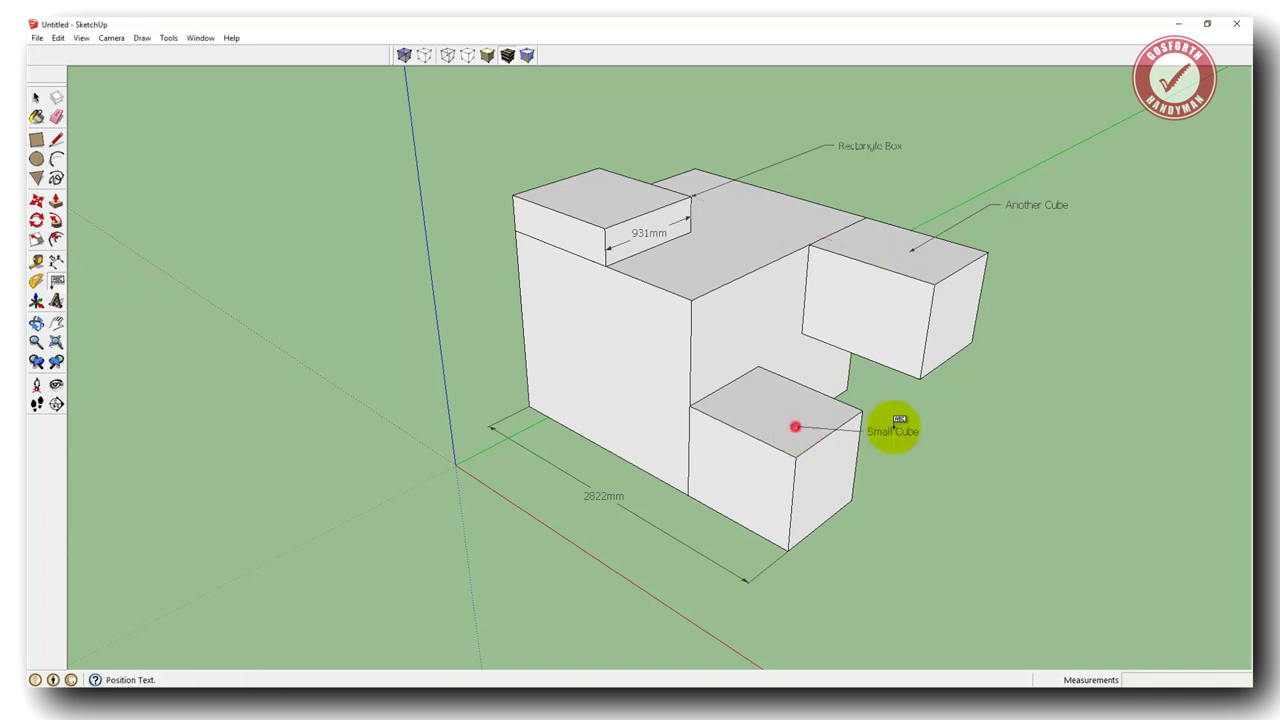
pyautogui.click(952, 427)
pyautogui.click(611, 348)
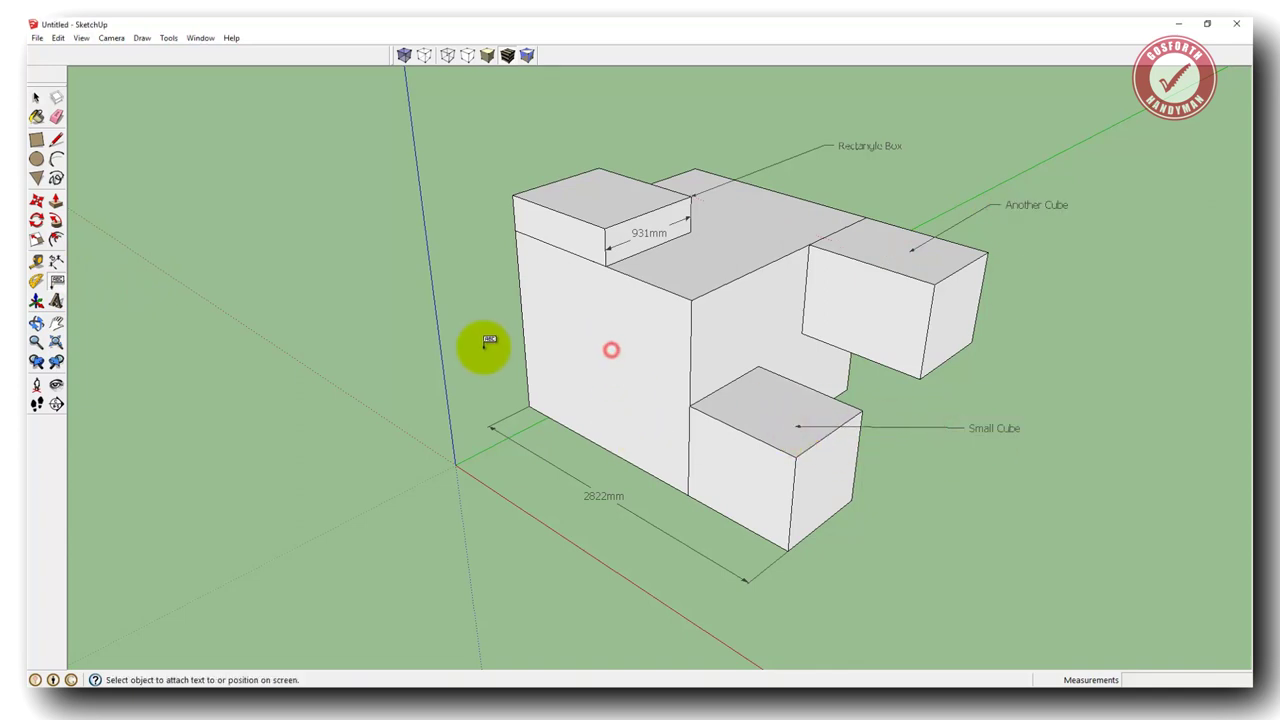
# Step: Attach a leader text label reading Cube to the large Cube's front face, placed outside the model near the blue axis
pyautogui.click(610, 325)
pyautogui.click(488, 320)
pyautogui.click(36, 97)
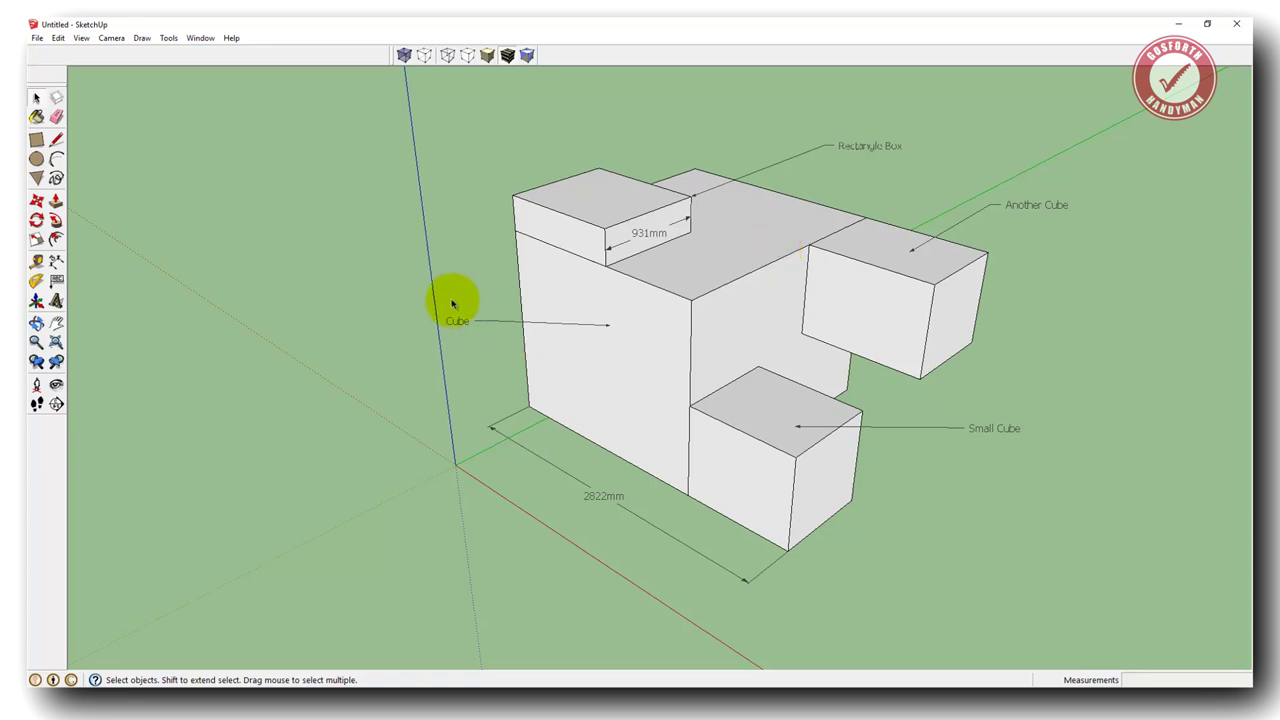
# Step: Delete the Cube, Rectangle Box, Another Cube and Small Cube text labels
pyautogui.moveTo(429, 300); pyautogui.dragTo(501, 345)
pyautogui.moveTo(391, 293); pyautogui.dragTo(509, 351)
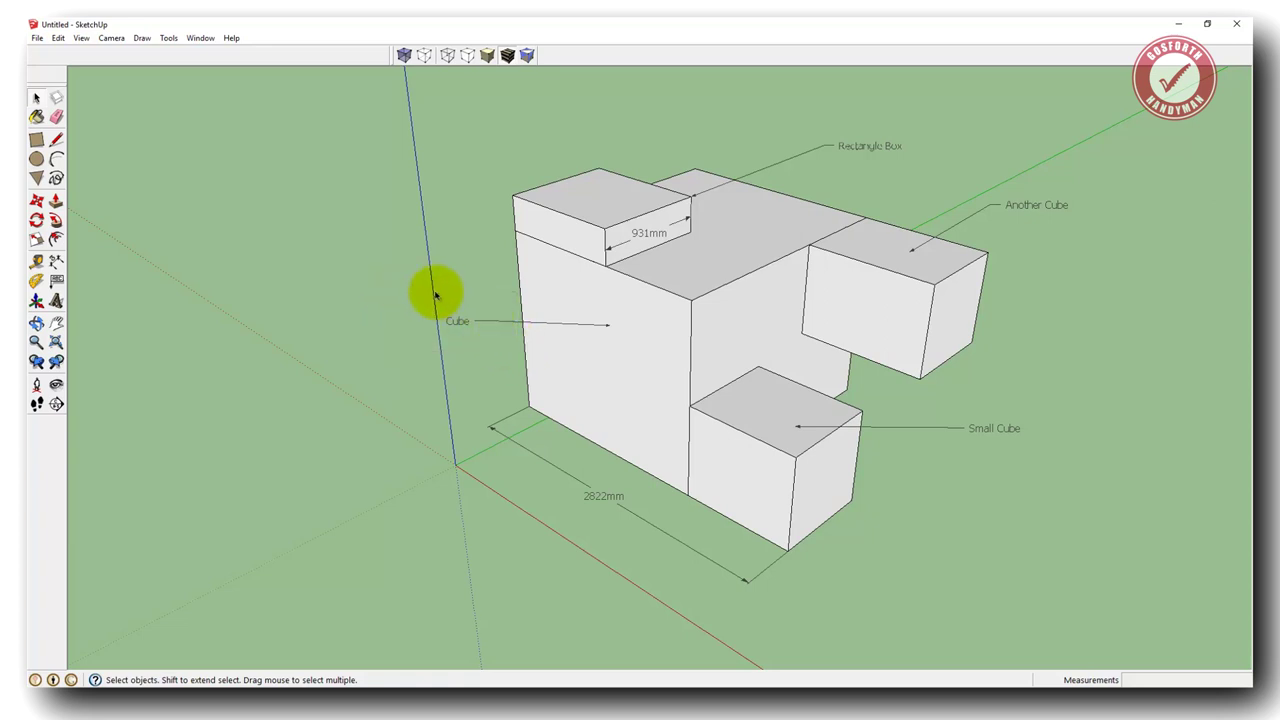
pyautogui.moveTo(417, 289); pyautogui.dragTo(433, 344)
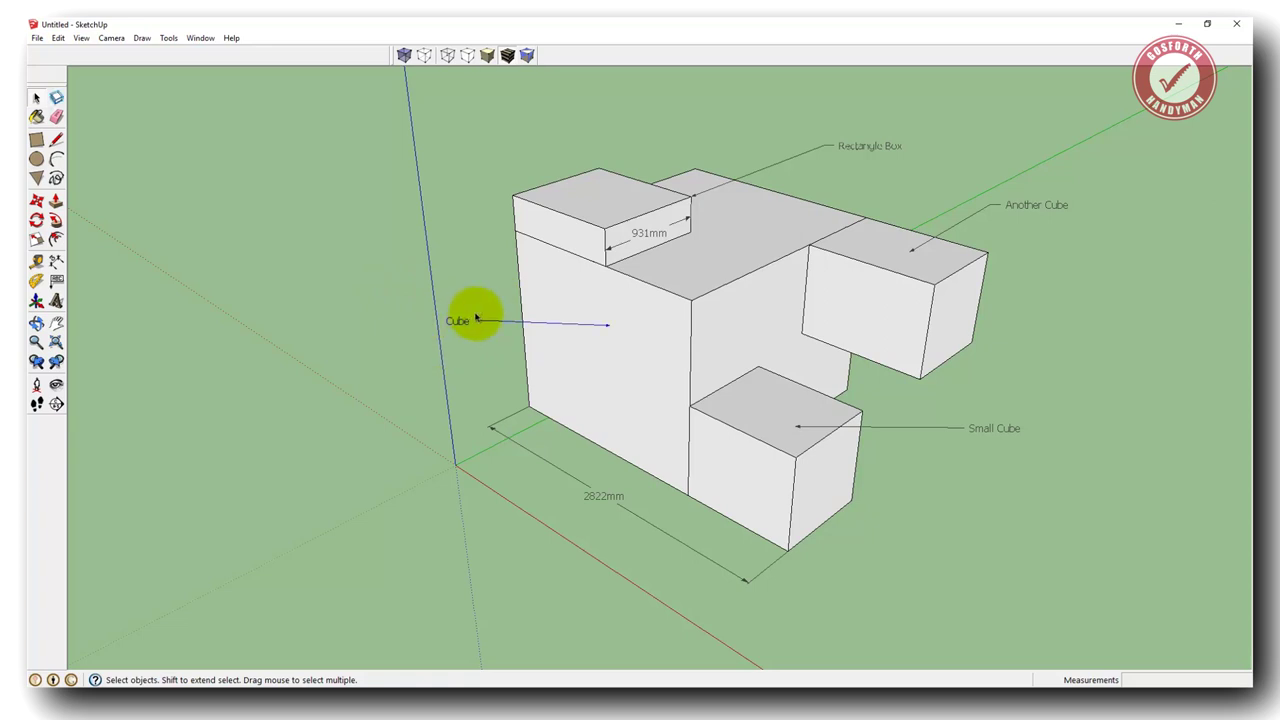
pyautogui.press('Delete')
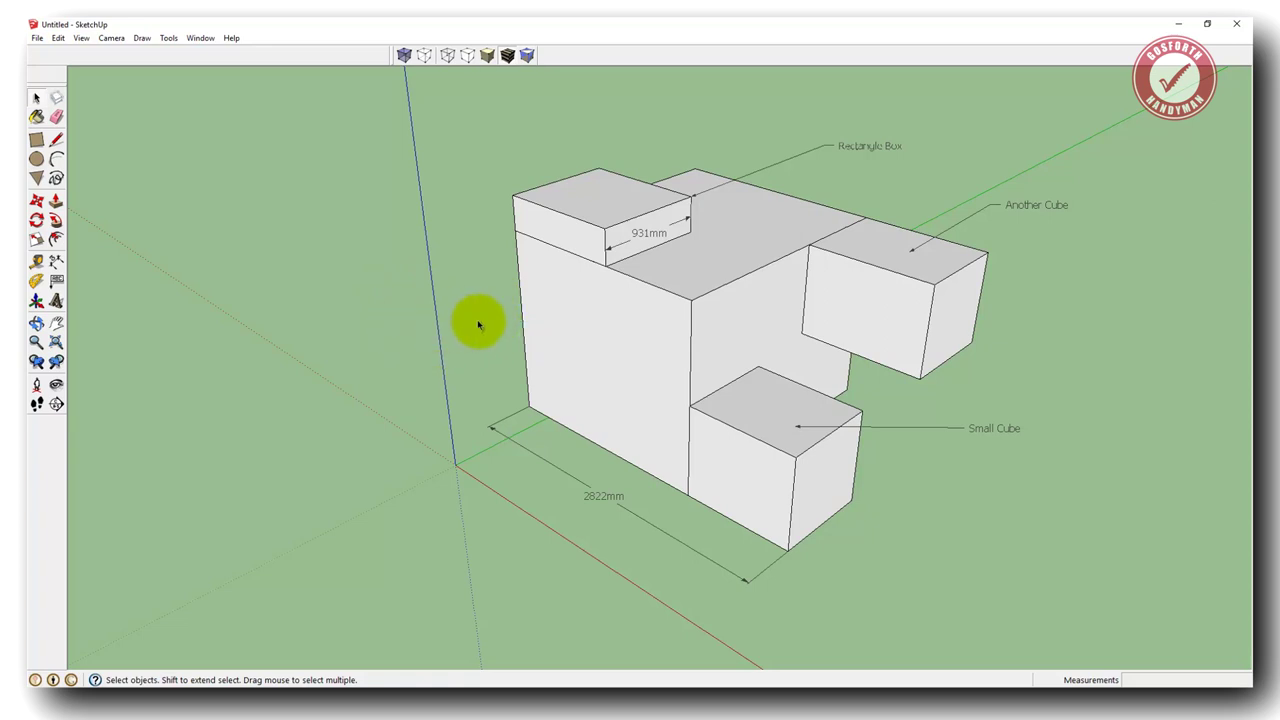
pyautogui.click(911, 124)
pyautogui.press('Delete')
pyautogui.moveTo(1086, 194); pyautogui.dragTo(966, 208)
pyautogui.press('Delete')
pyautogui.moveTo(1059, 414); pyautogui.dragTo(975, 423)
pyautogui.press('Delete')
# Step: Delete the combined length dimension in front of the boxes and the dimension on the Rectangle Box's side face
pyautogui.moveTo(773, 601); pyautogui.dragTo(740, 574)
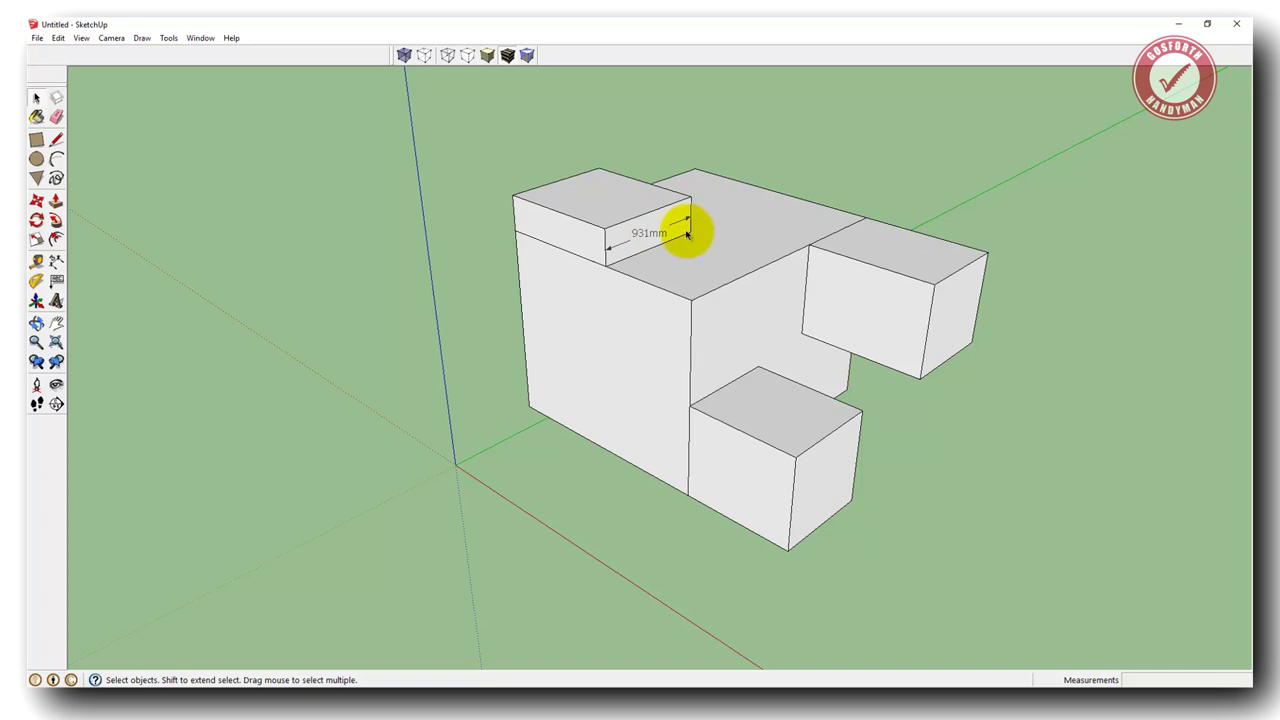
pyautogui.click(648, 226)
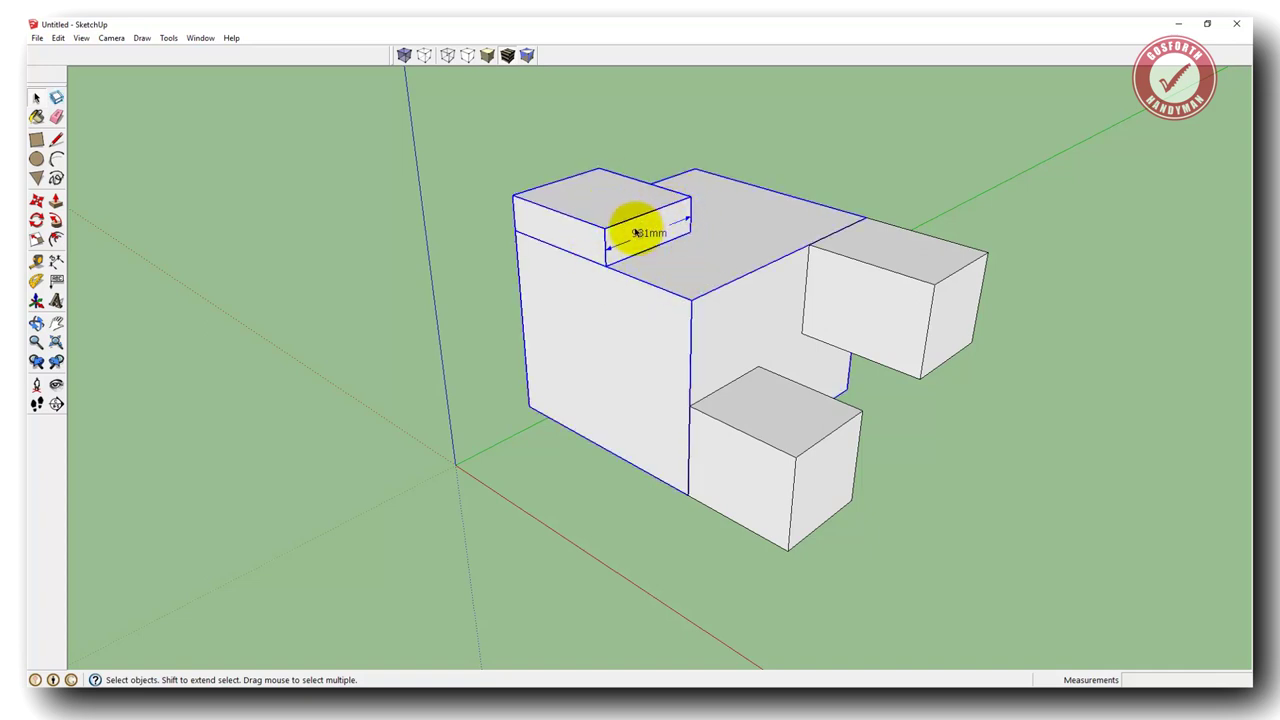
pyautogui.click(817, 172)
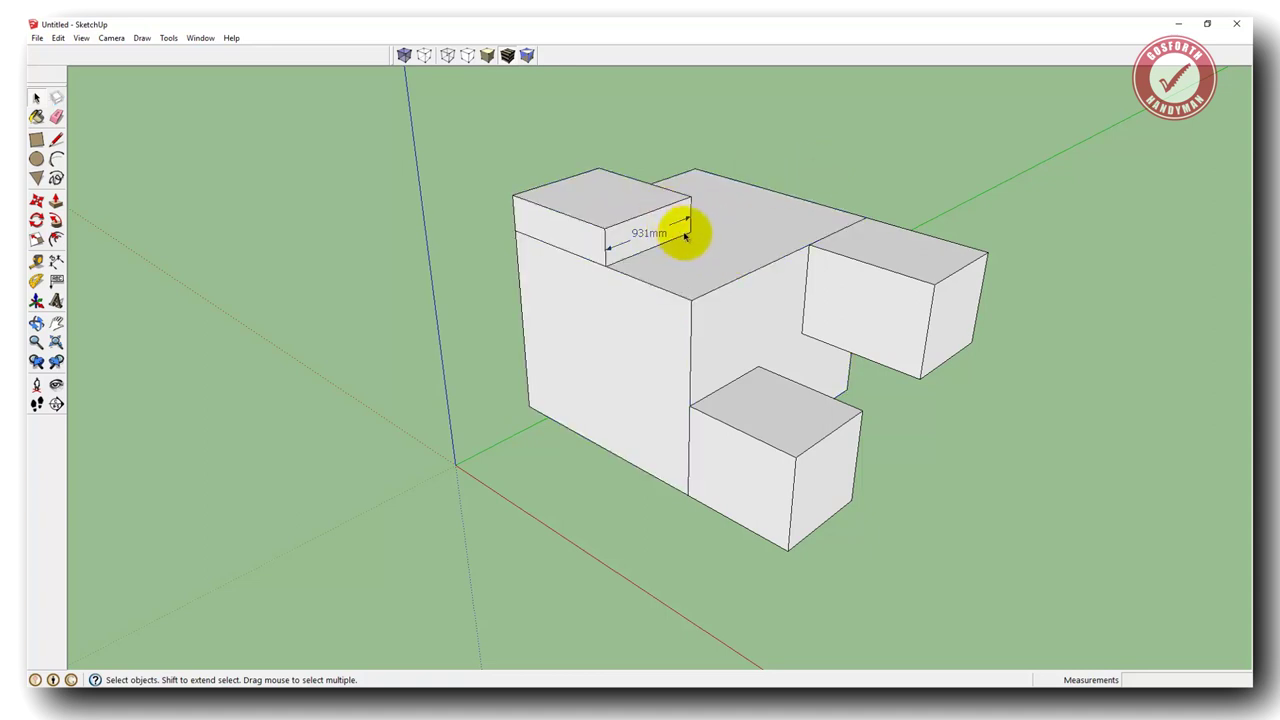
pyautogui.moveTo(548, 184); pyautogui.dragTo(752, 305)
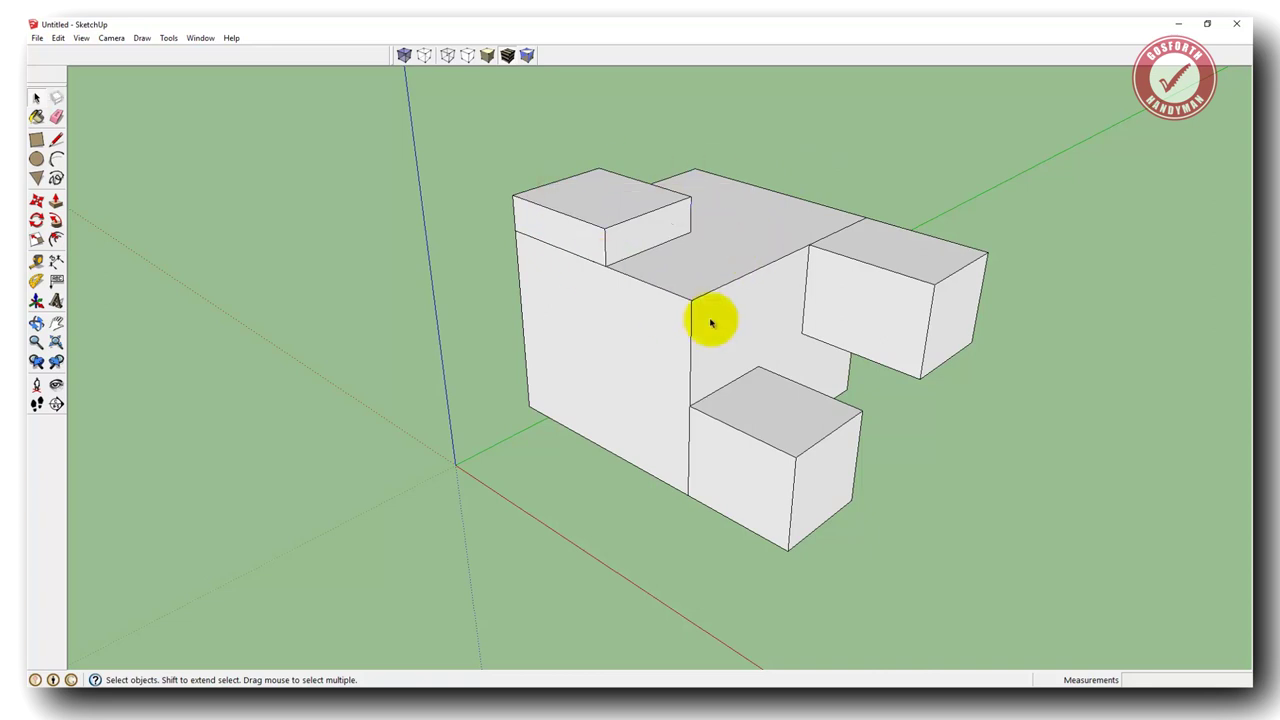
# Step: Delete all four assembled boxes to empty the model
pyautogui.moveTo(486, 149); pyautogui.dragTo(1066, 596)
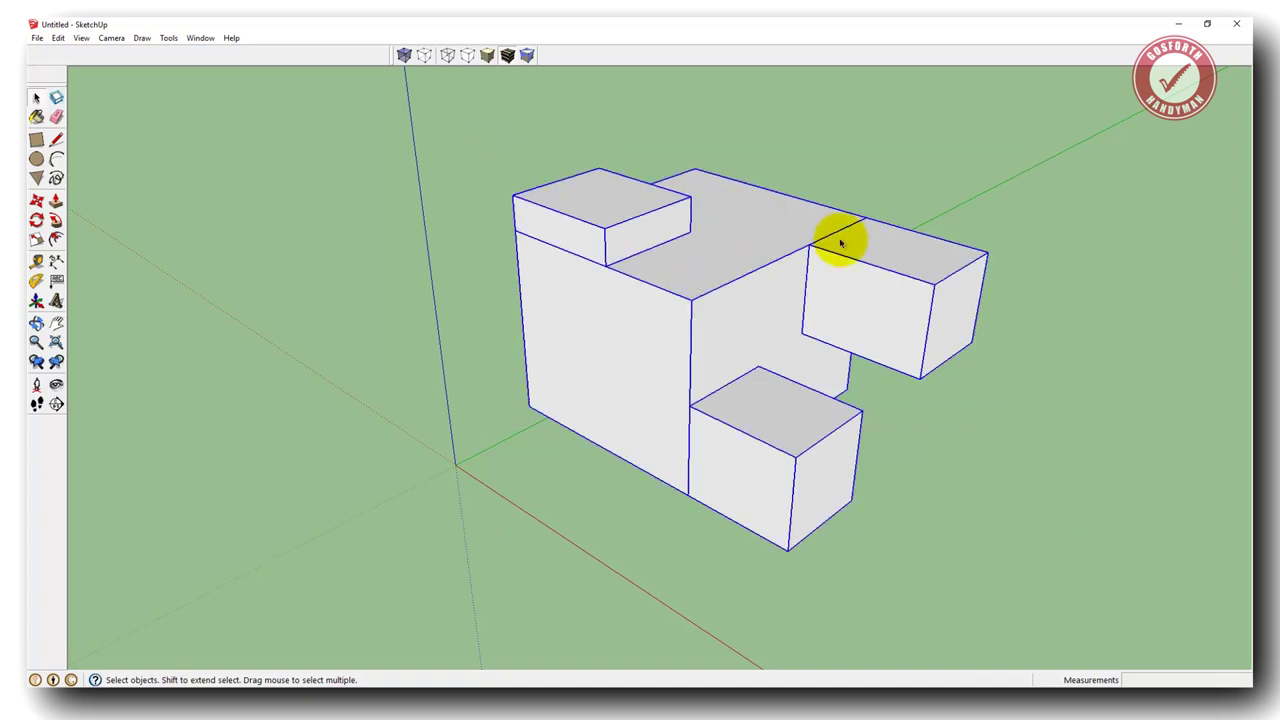
pyautogui.click(794, 170)
pyautogui.moveTo(478, 150); pyautogui.dragTo(1058, 572)
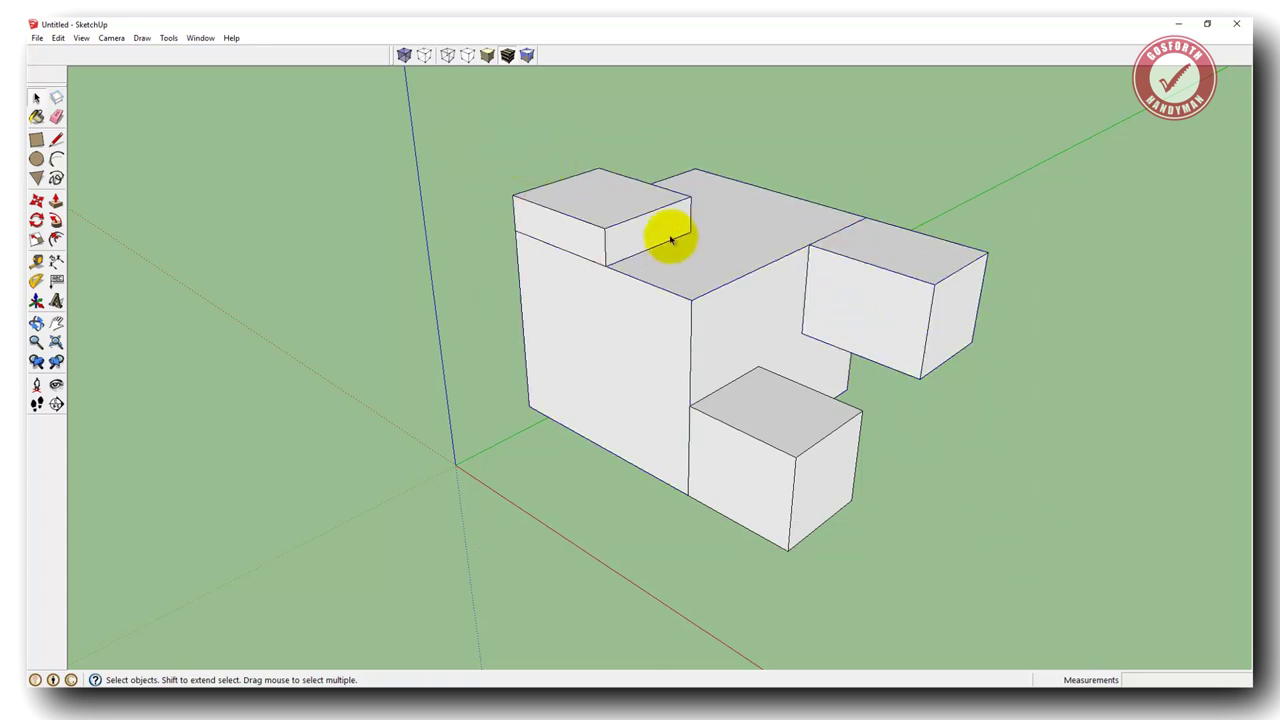
pyautogui.moveTo(482, 150); pyautogui.dragTo(1077, 619)
pyautogui.press('Delete')
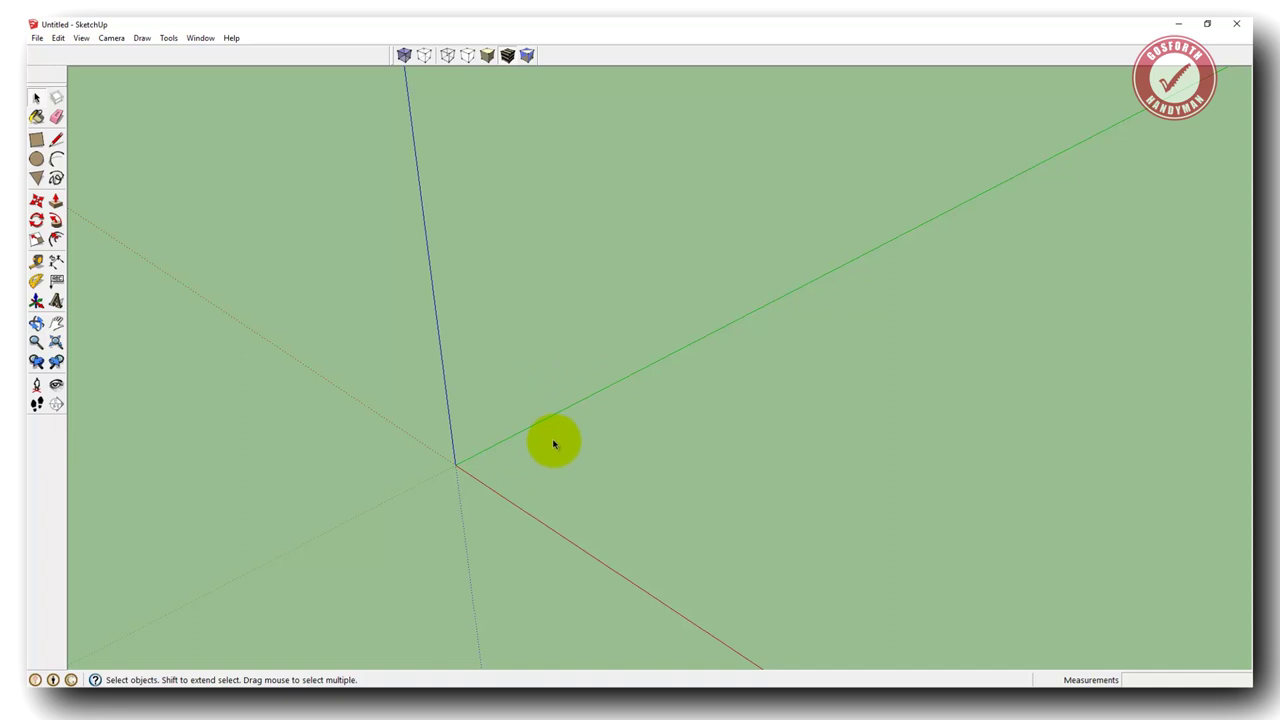
# Step: Draw a ground rectangle about 1890 by 2099 mm near the origin and extrude it upward about 1833 mm
pyautogui.press('r')
pyautogui.click(507, 460)
pyautogui.click(828, 441)
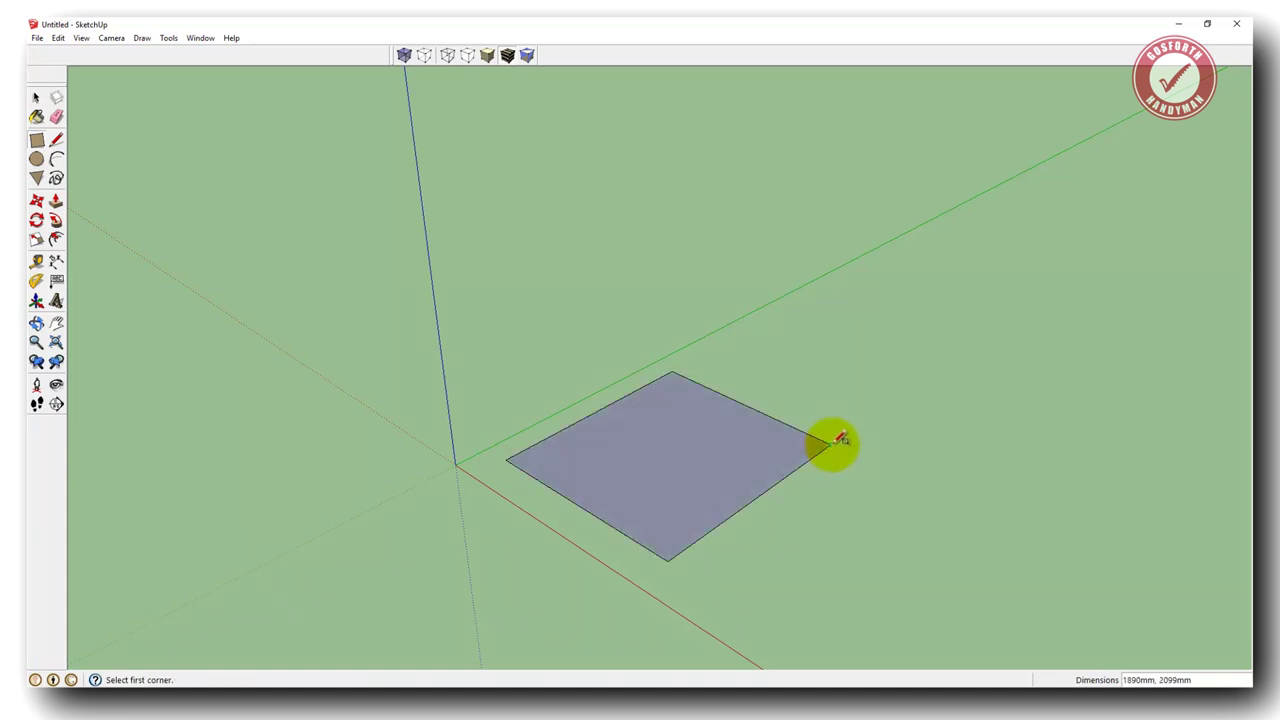
pyautogui.press('p')
pyautogui.moveTo(705, 468); pyautogui.dragTo(693, 275)
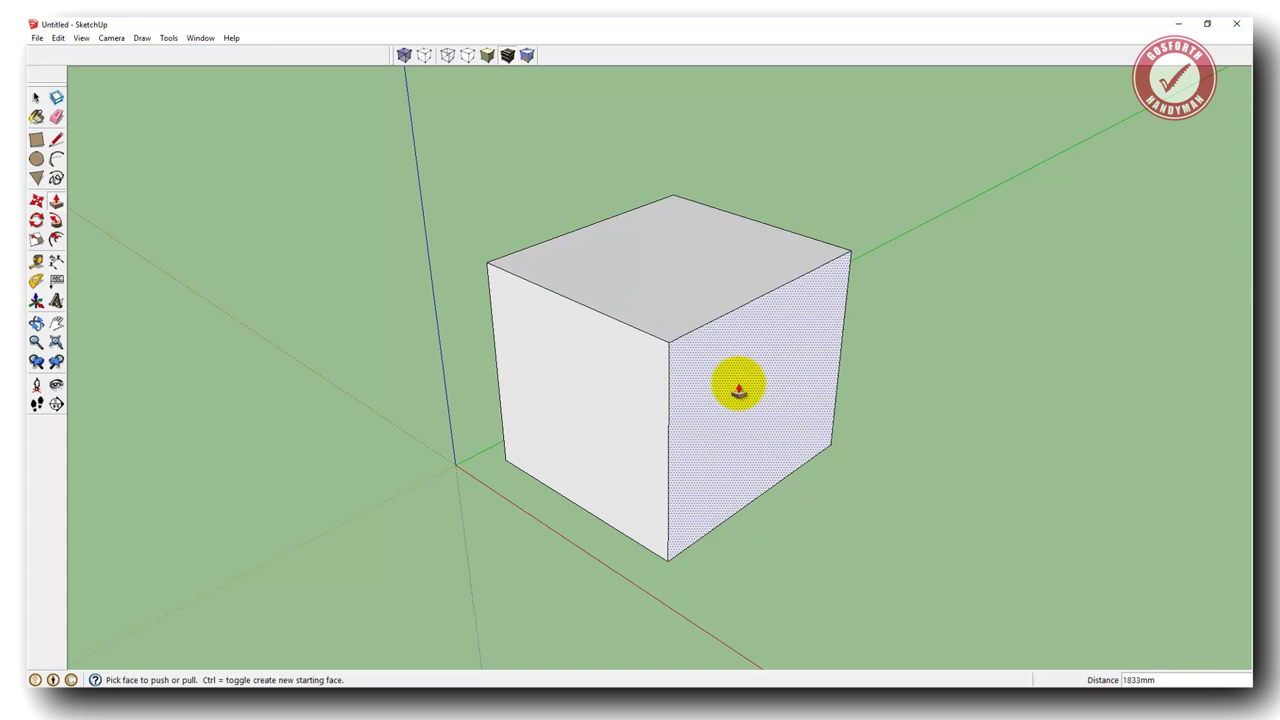
# Step: Draw an inset rectangle about 1307 by 1155 mm on the box's side face parallel to the green axis
pyautogui.press('r')
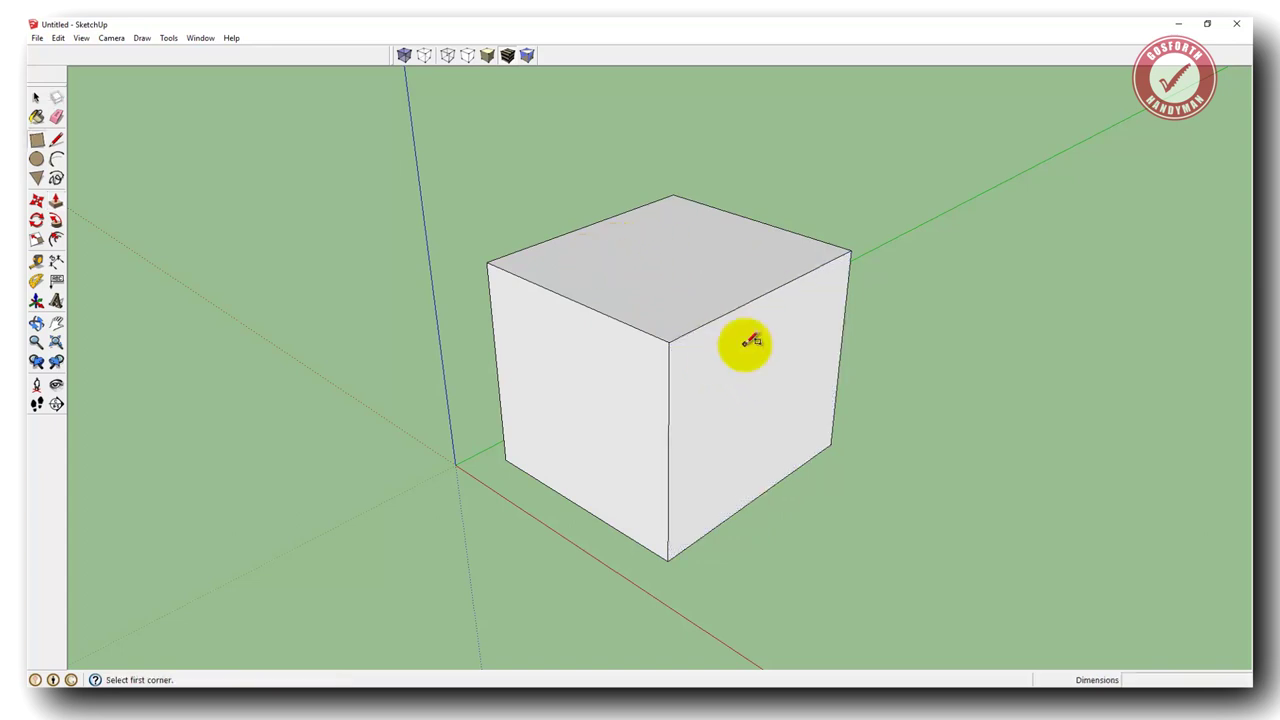
pyautogui.click(708, 365)
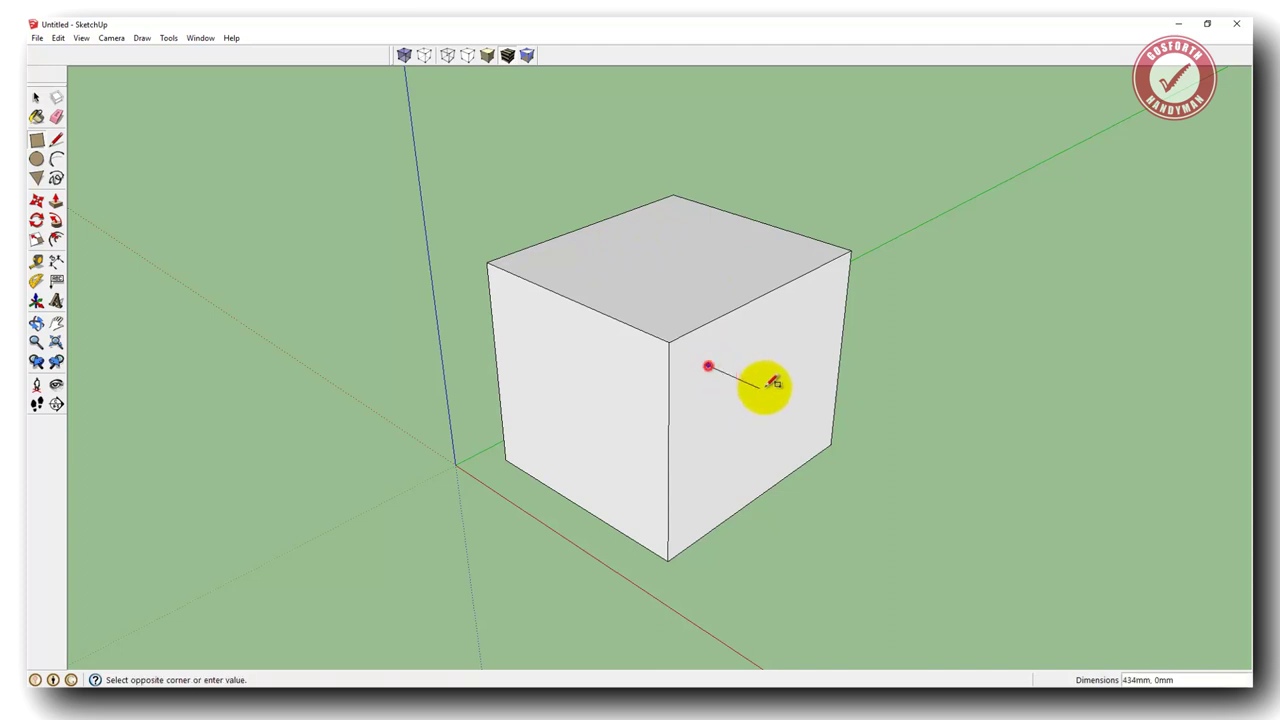
pyautogui.click(816, 424)
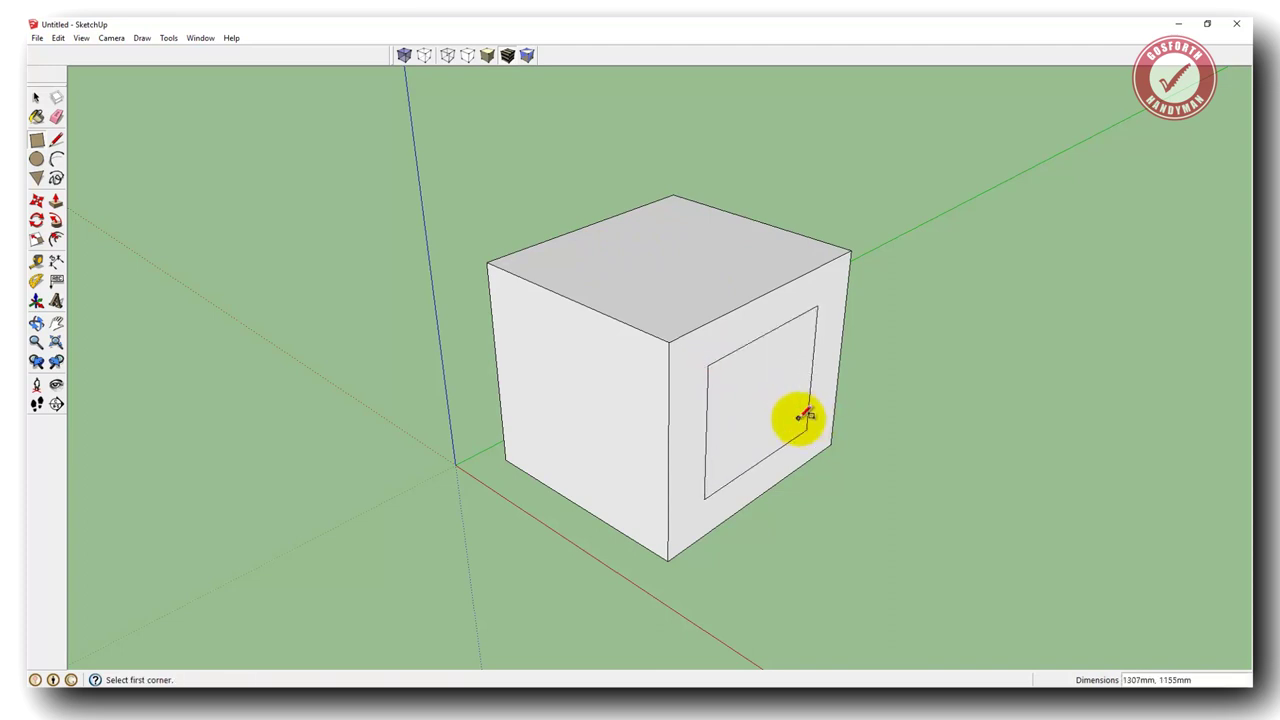
# Step: Push the face around the inset rectangle back about 621 mm to leave a protruding block, and adjust the adjoining end face with Push/Pull
pyautogui.press('p')
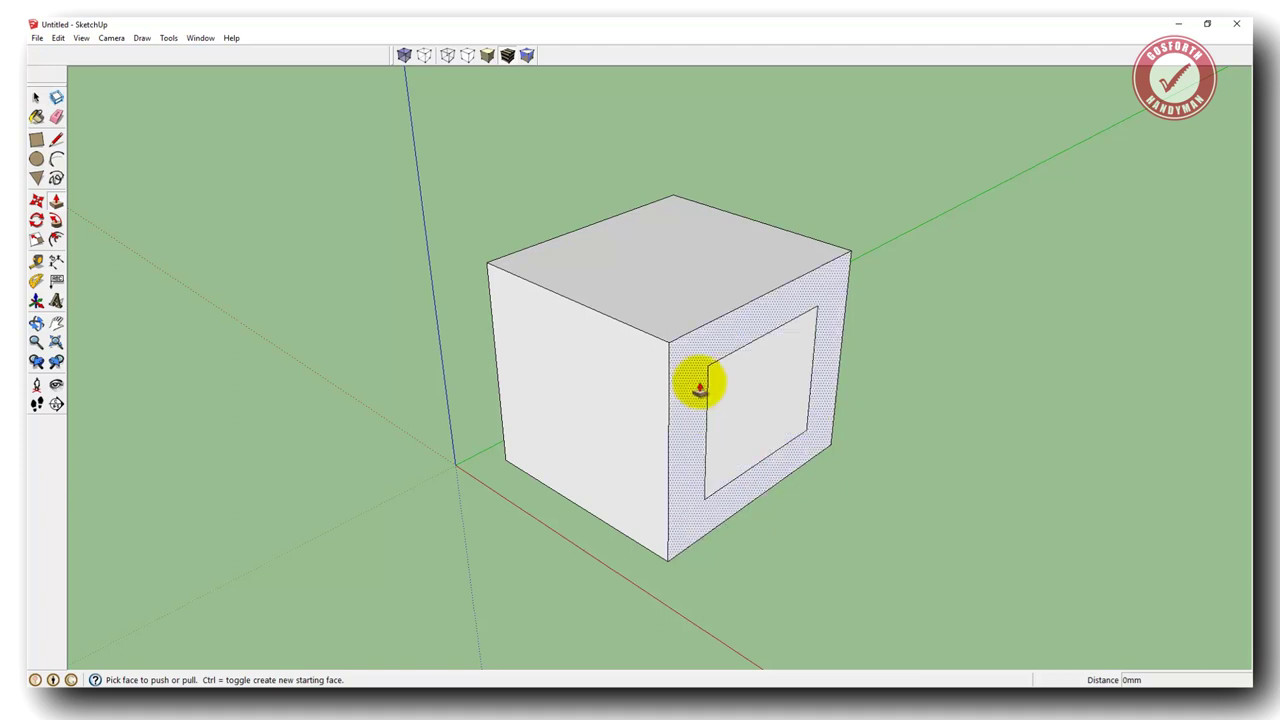
pyautogui.click(763, 400)
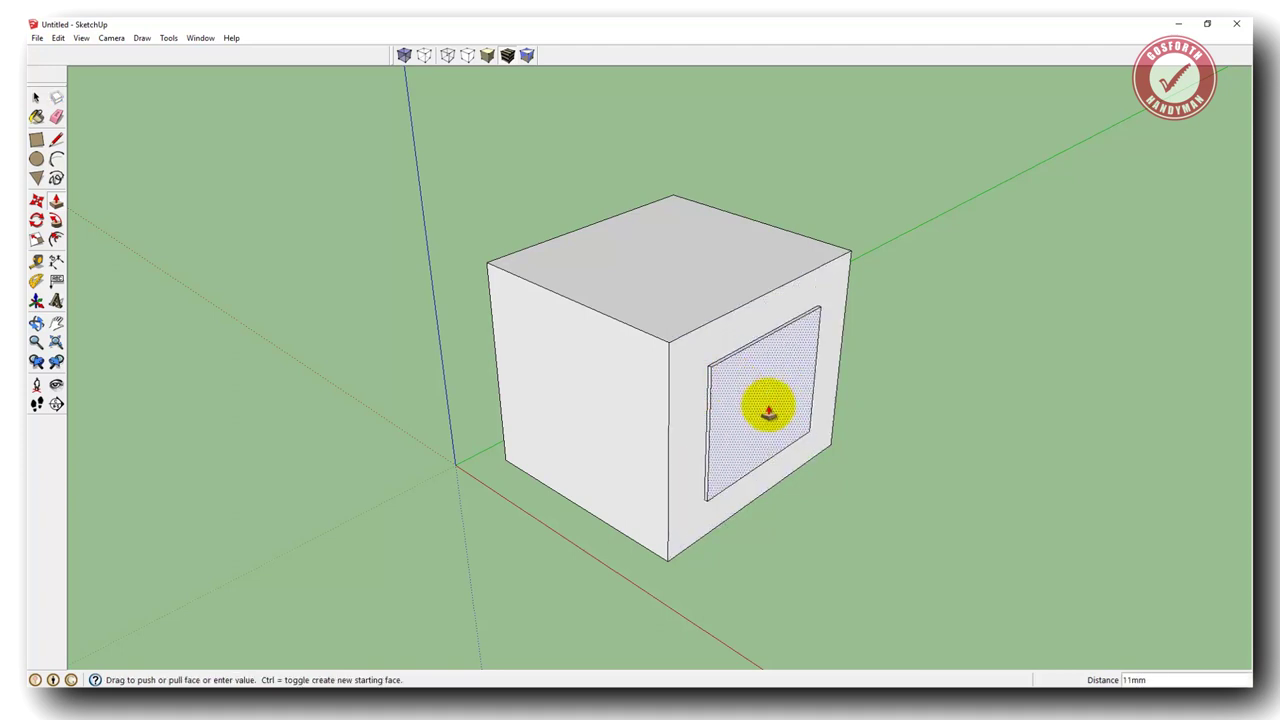
pyautogui.click(700, 343)
pyautogui.click(699, 345)
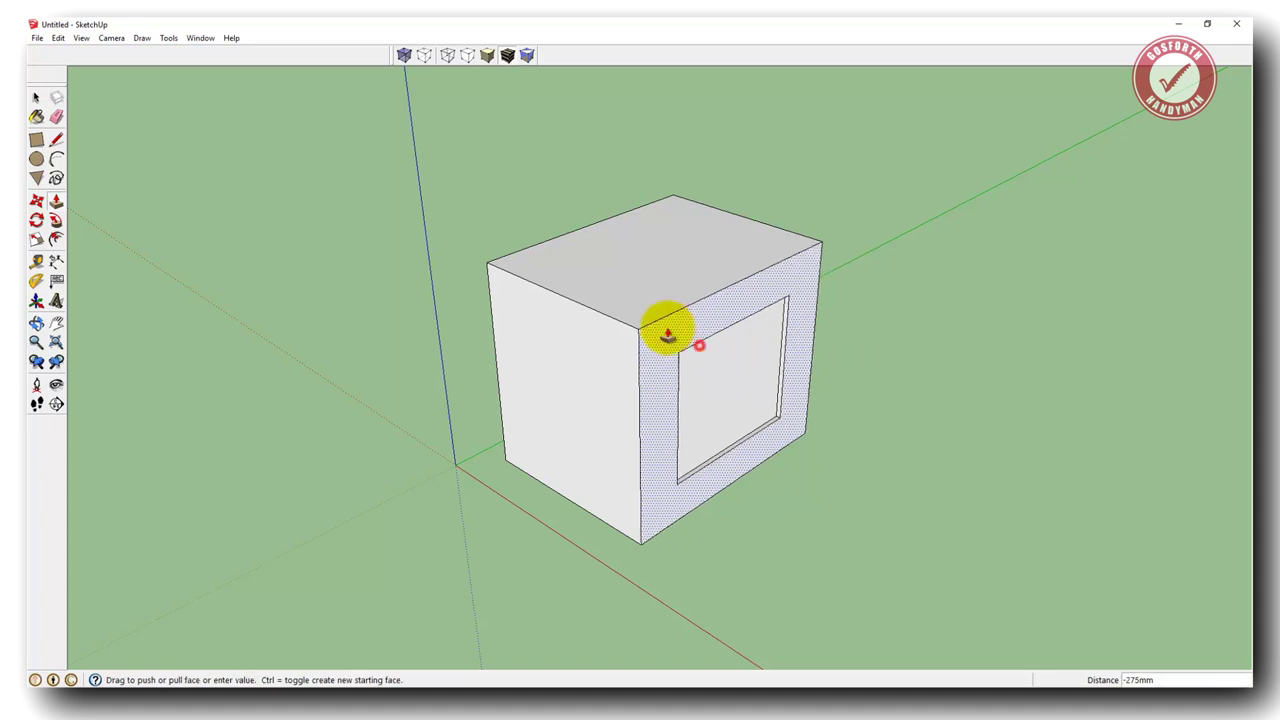
pyautogui.click(634, 300)
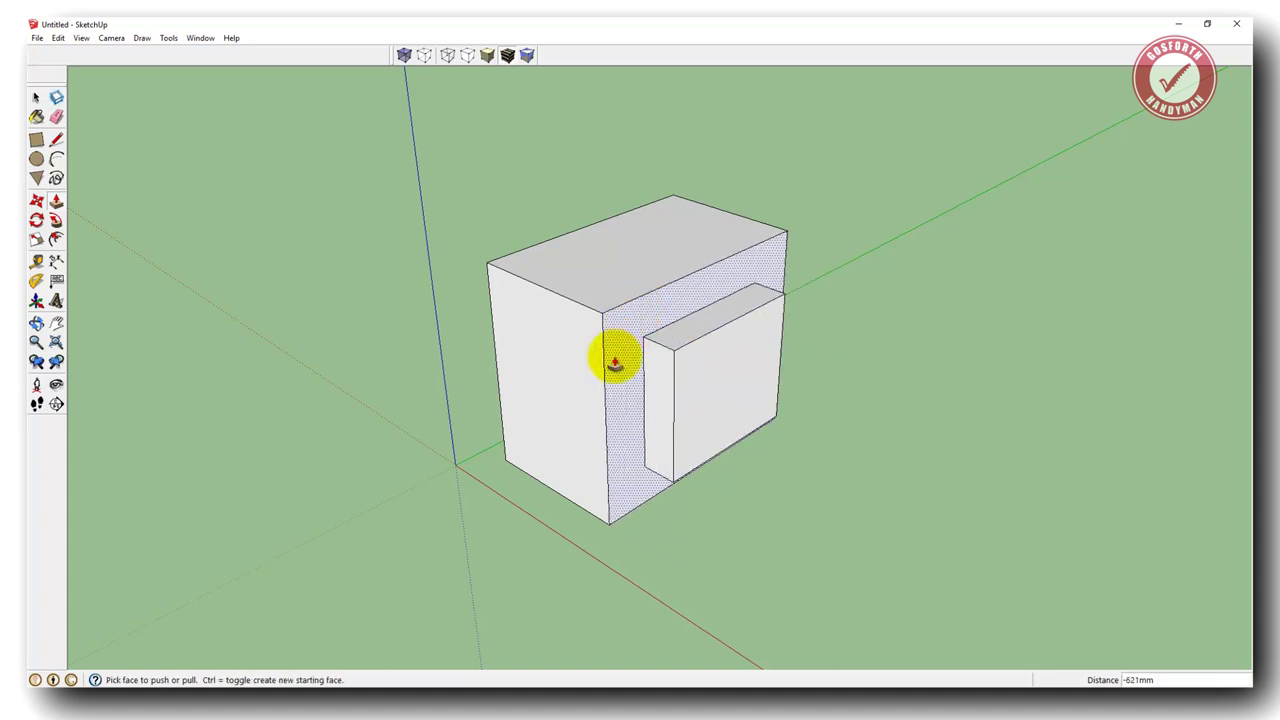
pyautogui.click(615, 365)
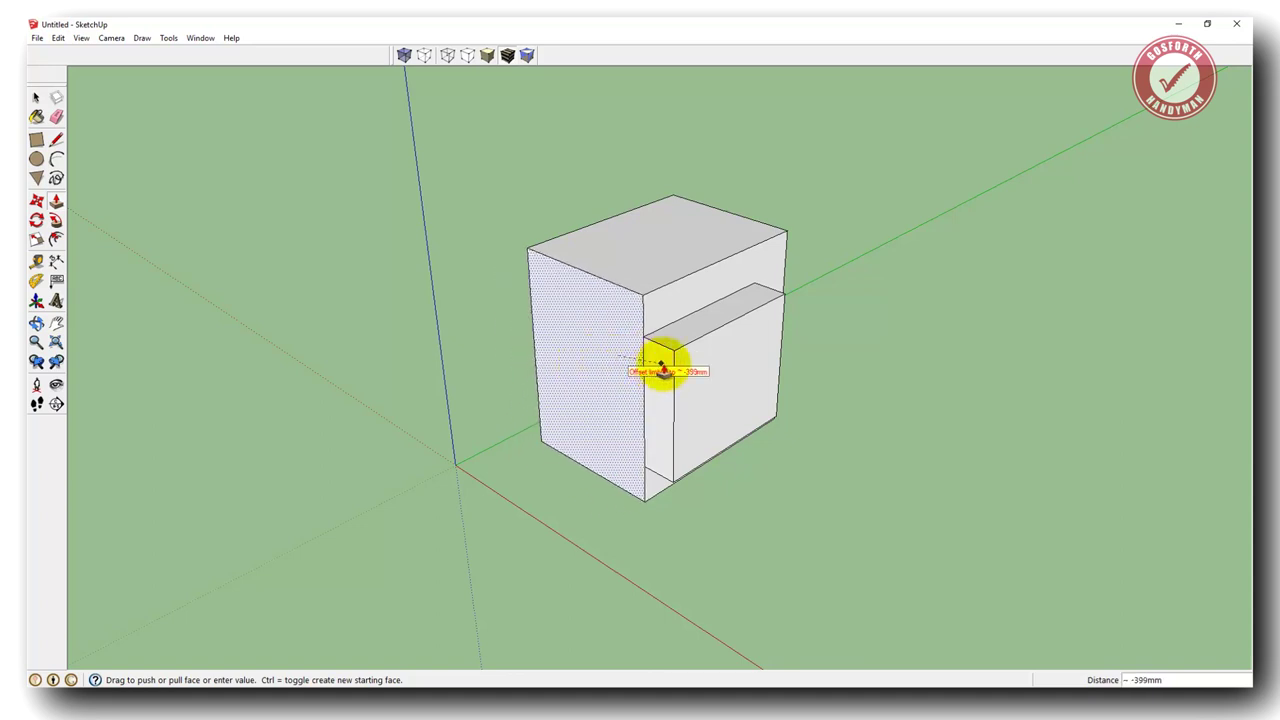
pyautogui.click(625, 355)
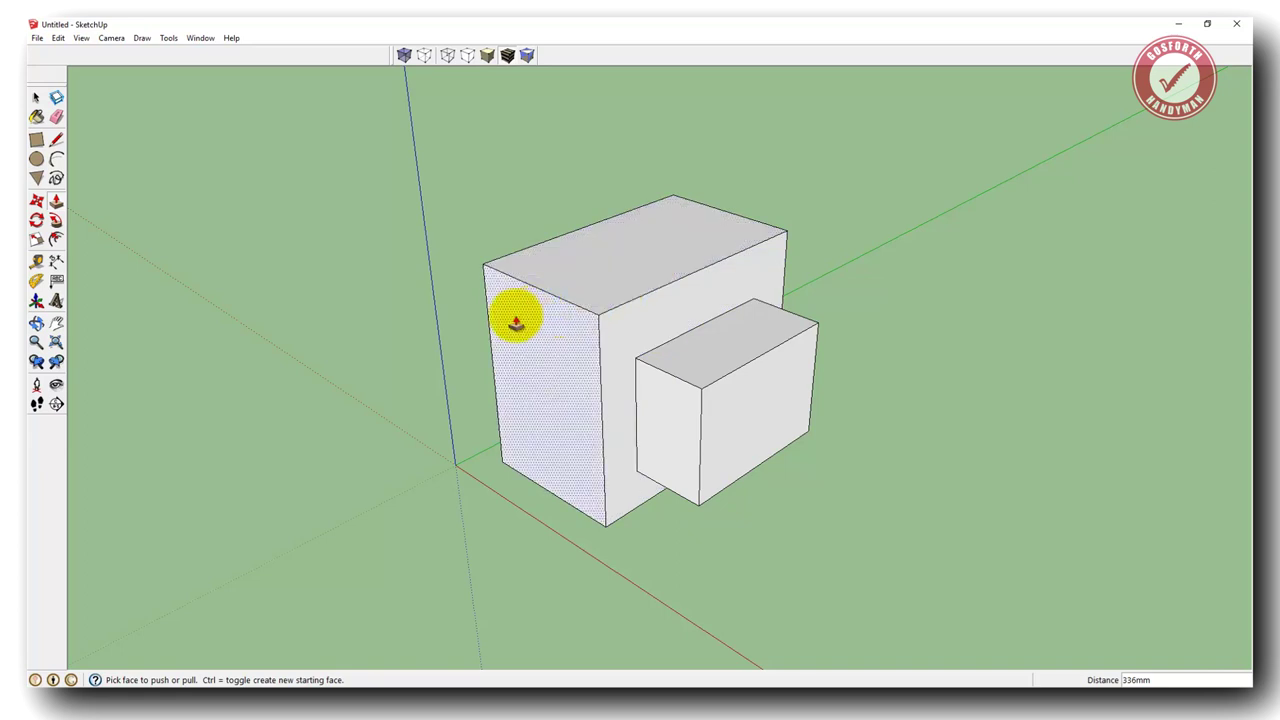
# Step: Draw an inset rectangle about 1426 by 914 mm on the main box's end face and push it inward as a recess
pyautogui.press('r')
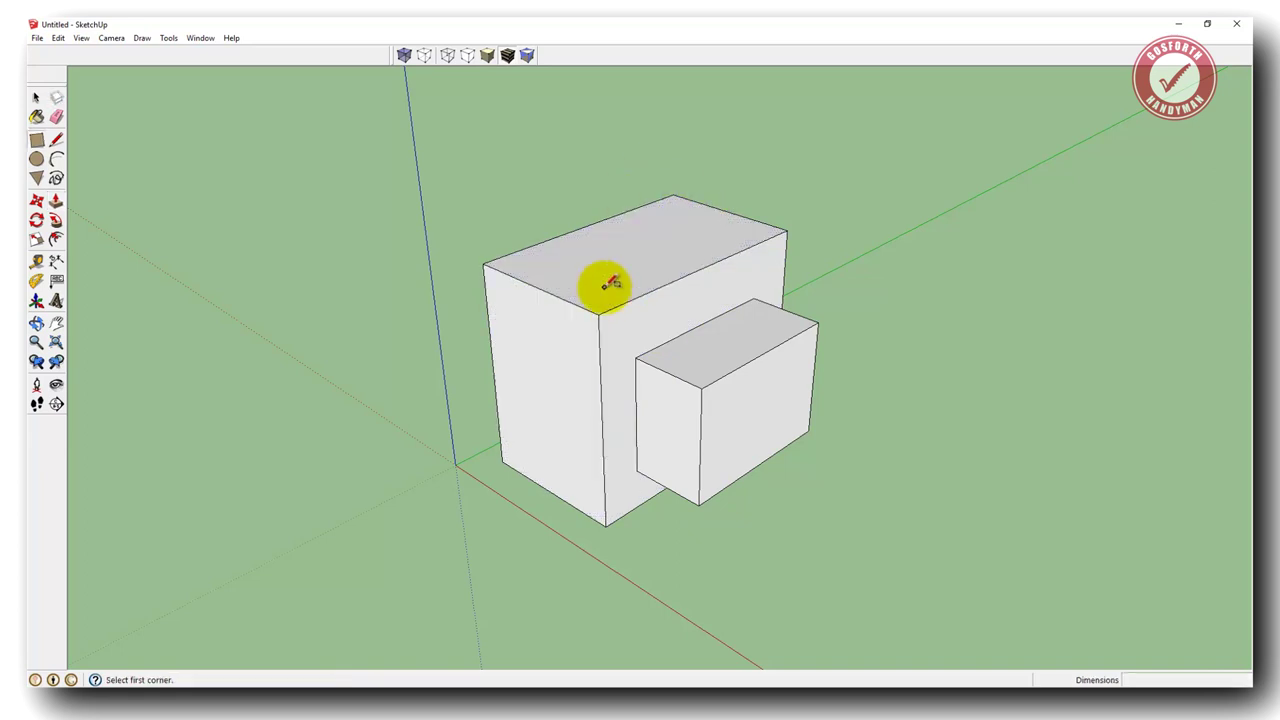
pyautogui.click(500, 294)
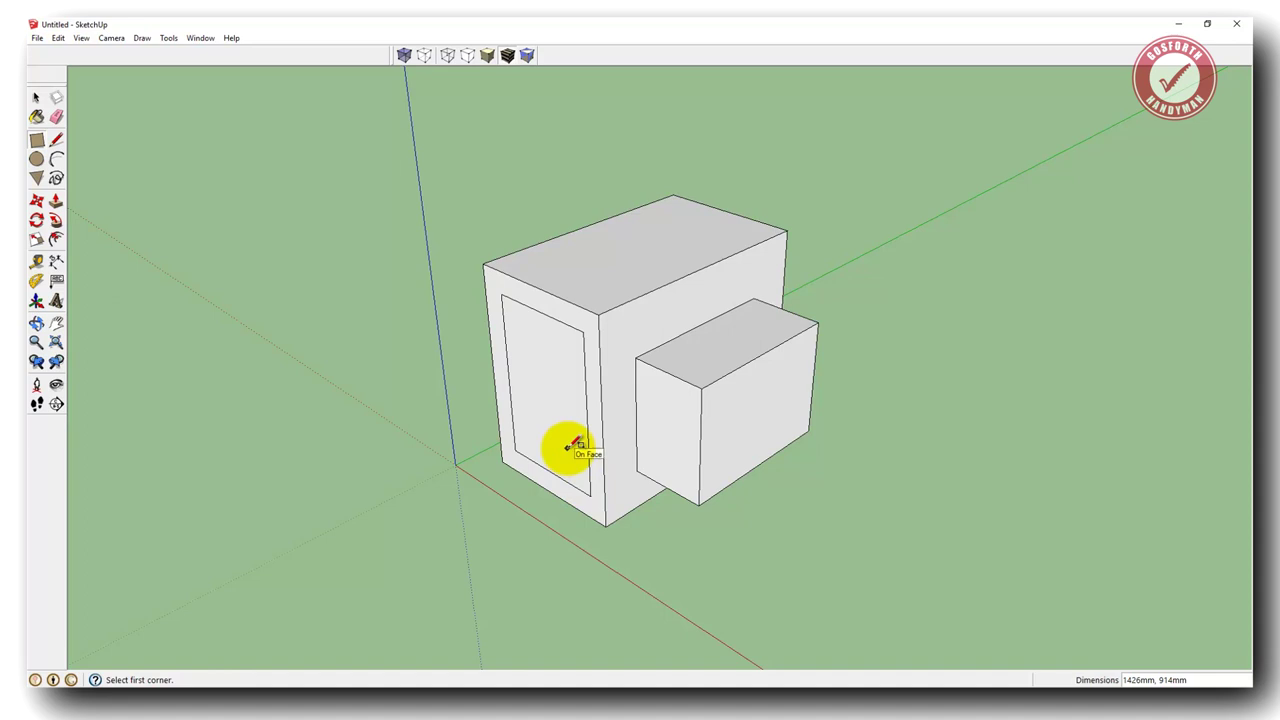
pyautogui.press('p')
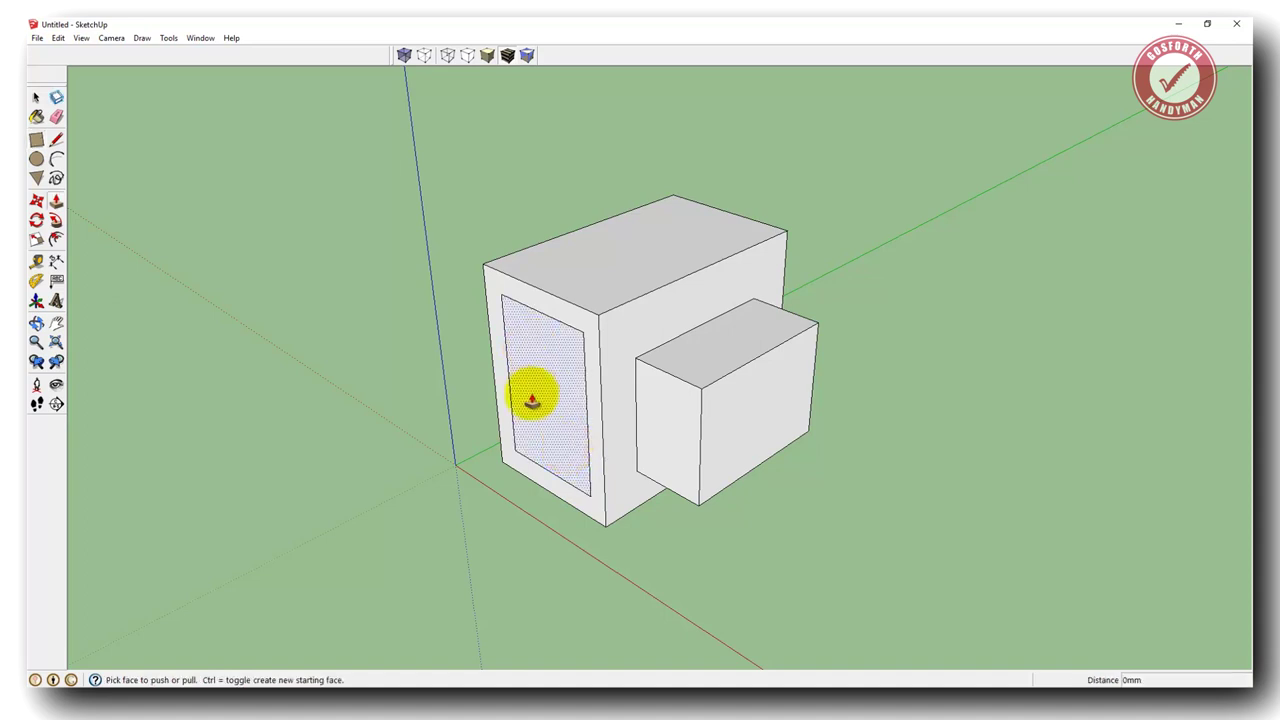
pyautogui.moveTo(533, 405); pyautogui.dragTo(843, 417, button='middle')
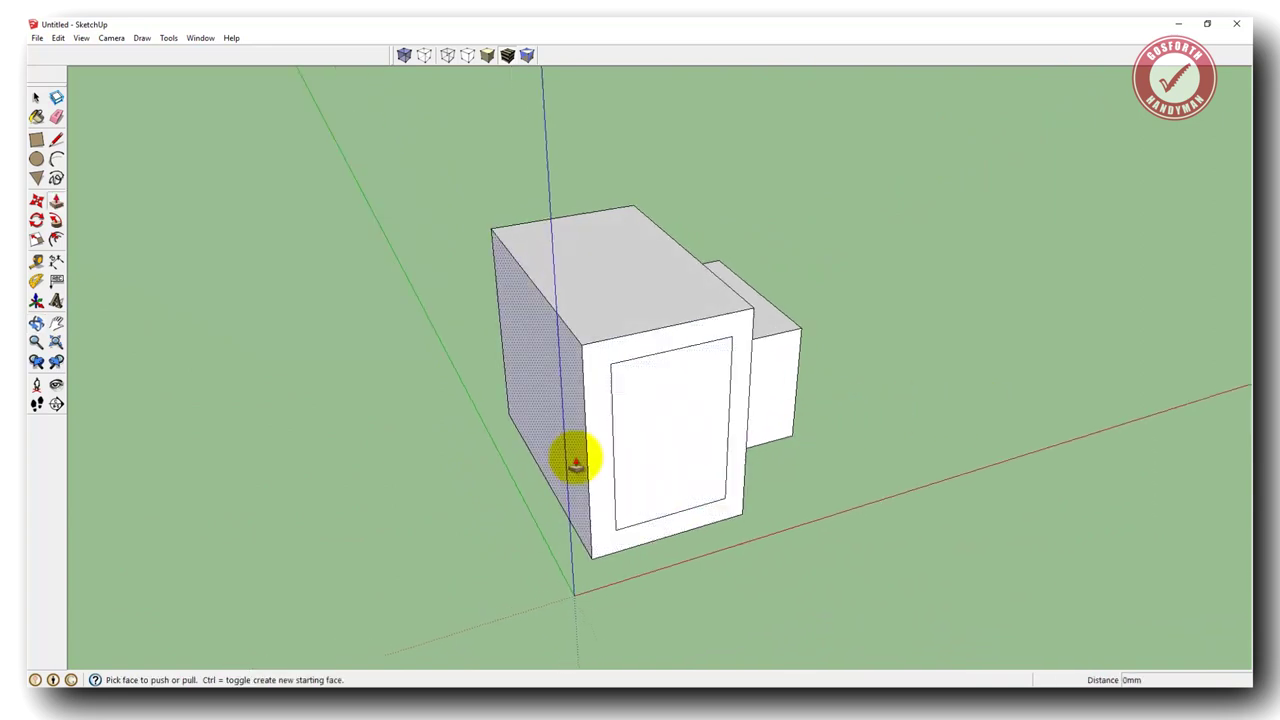
pyautogui.moveTo(656, 444); pyautogui.dragTo(625, 386)
# Step: Push the recess's back face another 1293 mm so the opening passes completely through the main box
pyautogui.moveTo(660, 408); pyautogui.dragTo(464, 279, button='middle')
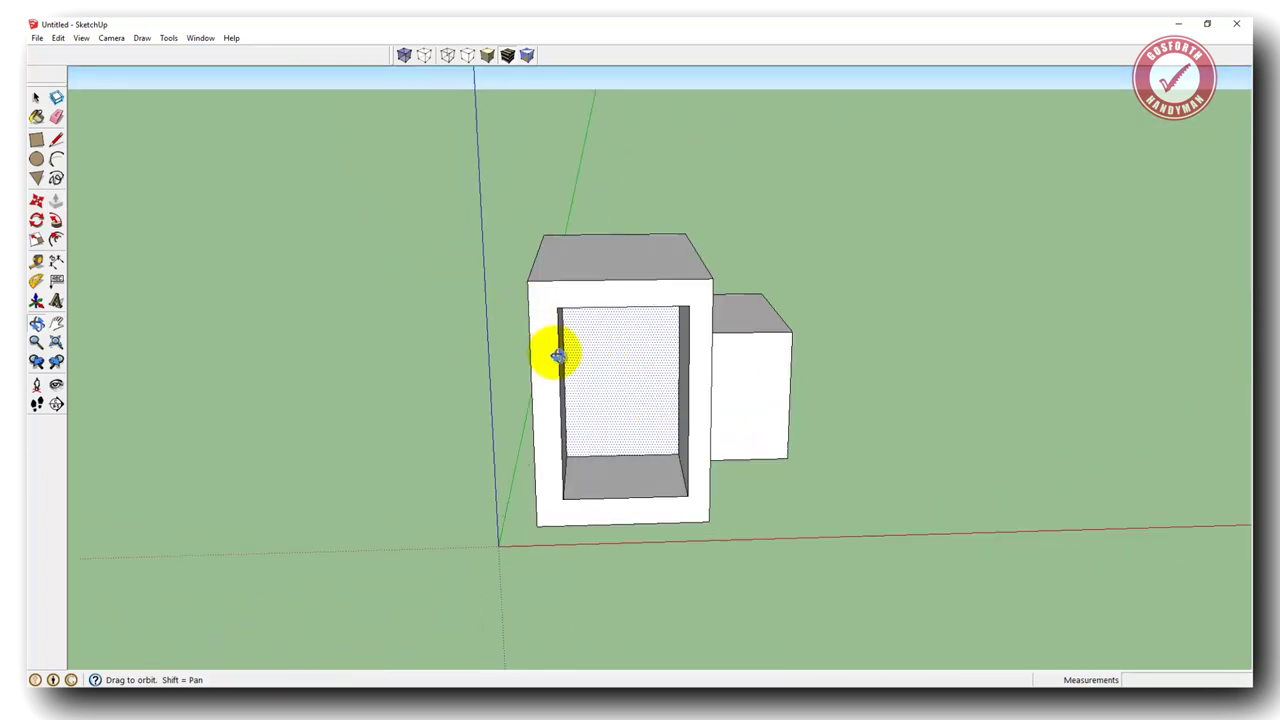
pyautogui.press('p')
pyautogui.click(609, 400)
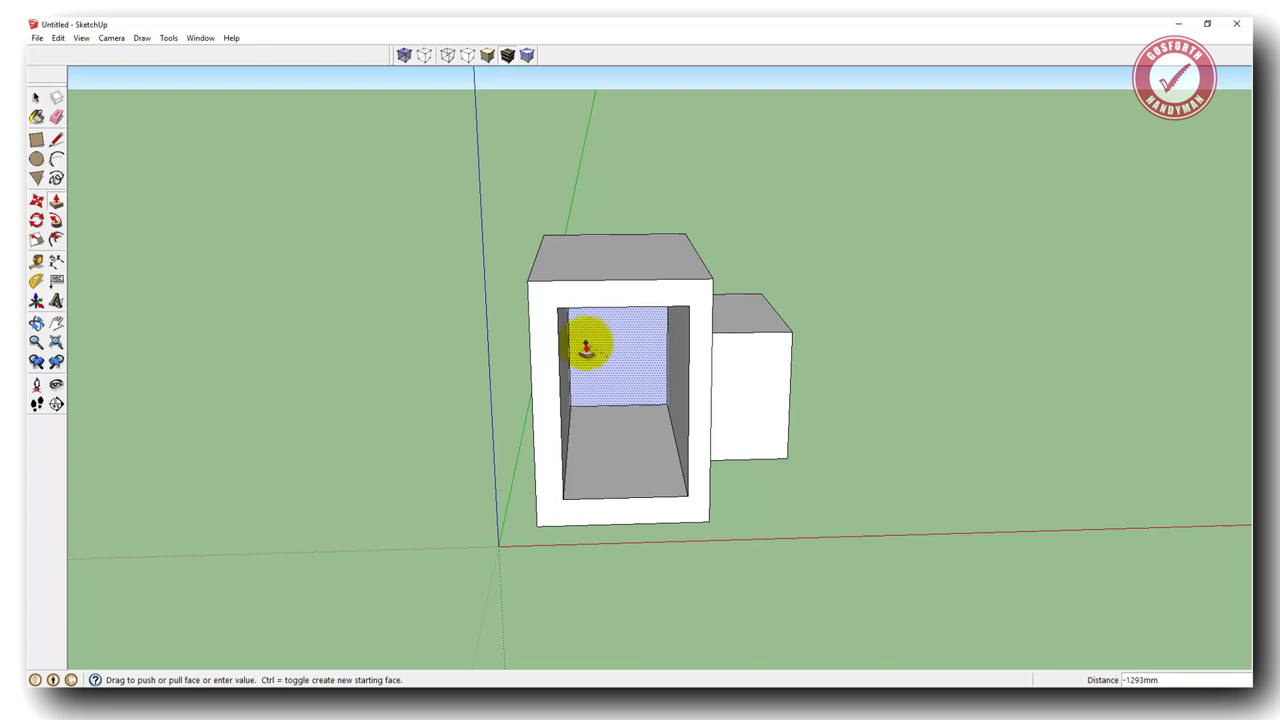
pyautogui.click(607, 353)
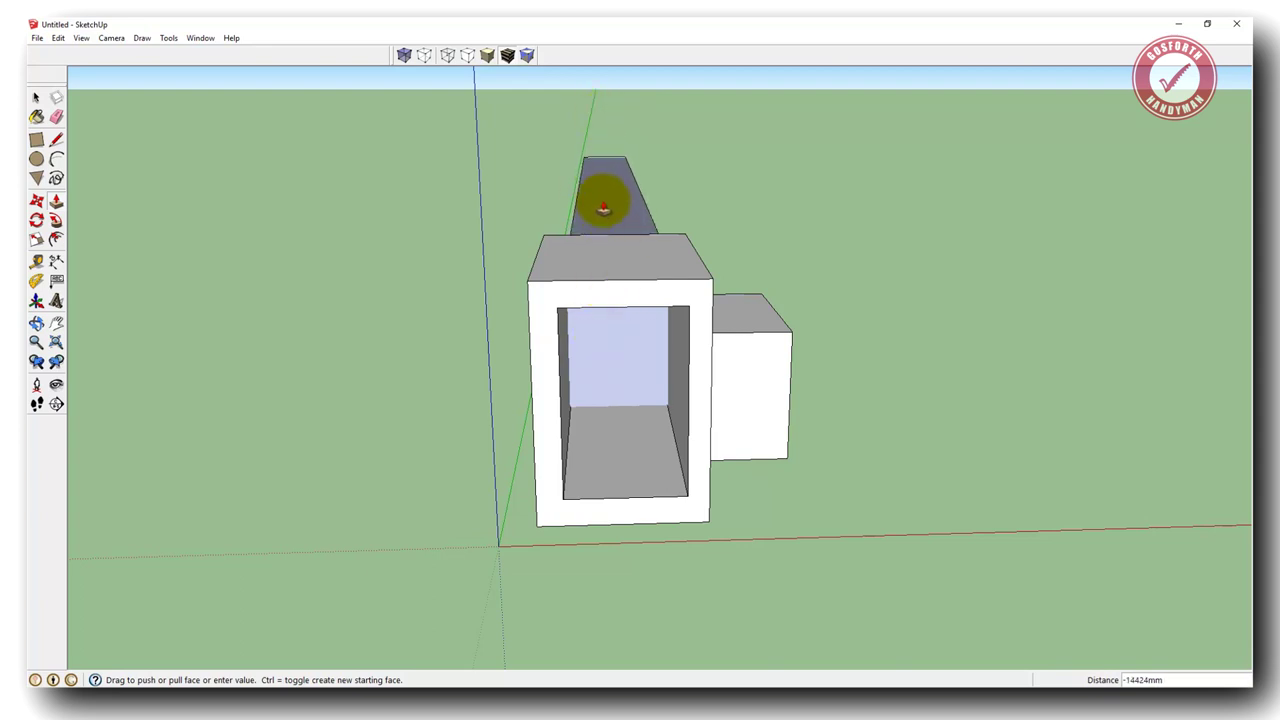
pyautogui.press('Escape')
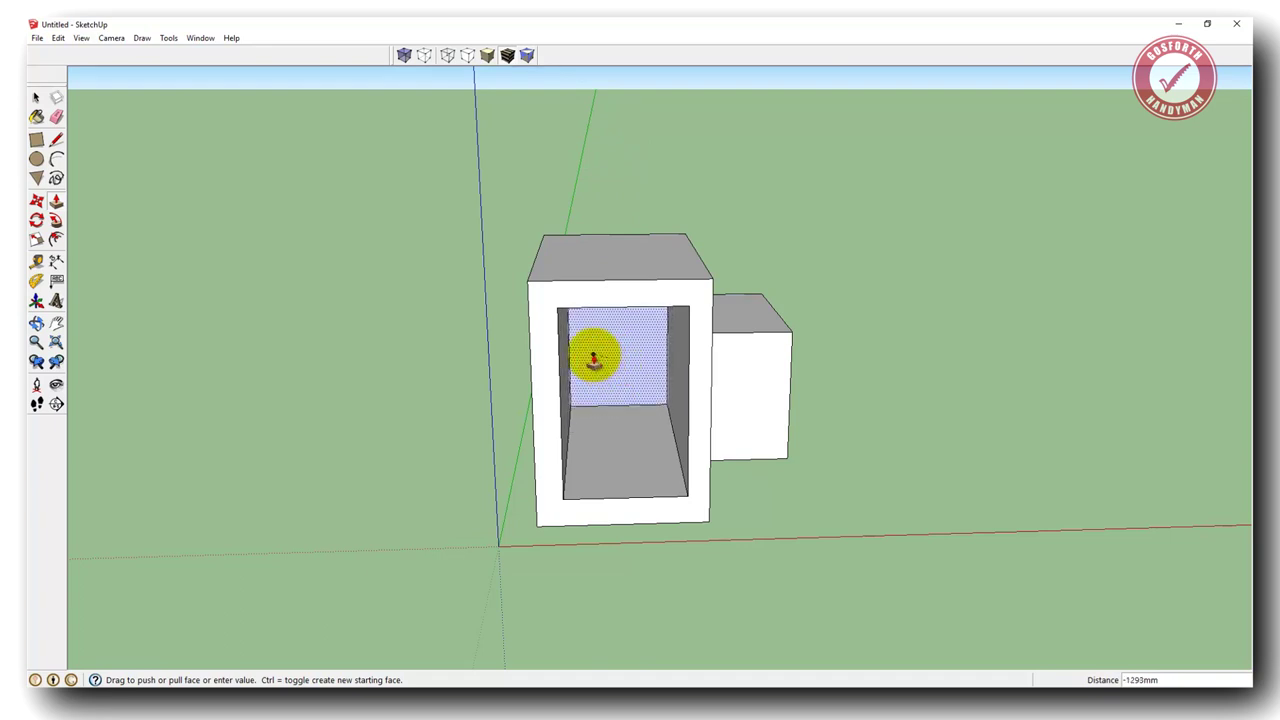
pyautogui.doubleClick(594, 360)
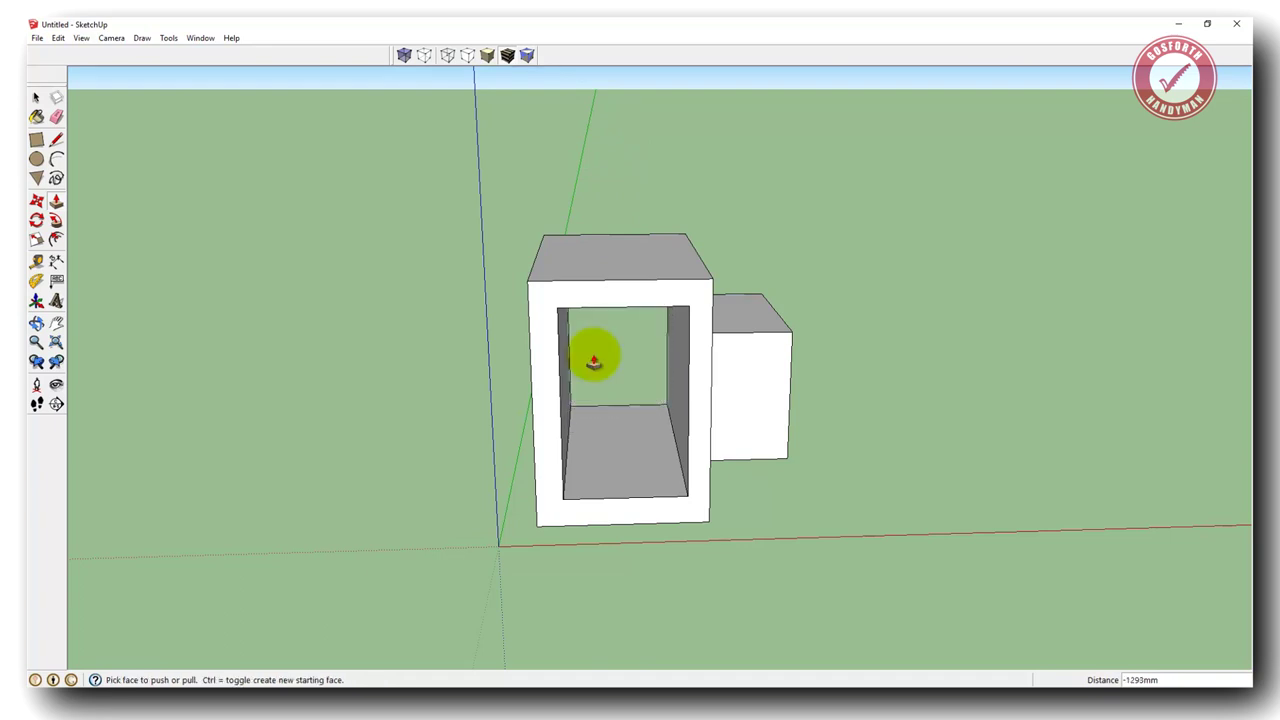
# Step: Raise the top edge of the main box's opposite end face, and narrow the opening there by moving its top and bottom edges inward
pyautogui.press('o')
pyautogui.moveTo(540, 323); pyautogui.dragTo(754, 274)
pyautogui.press('m')
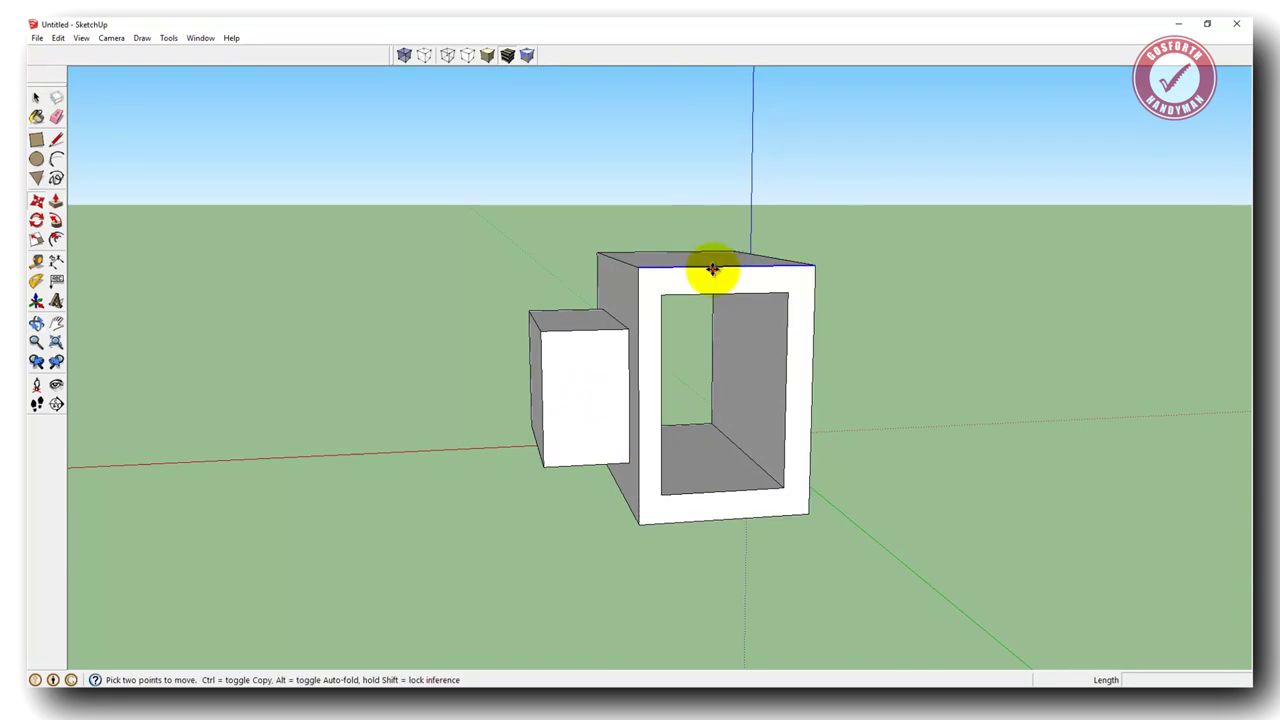
pyautogui.click(712, 268)
pyautogui.click(701, 222)
pyautogui.click(720, 297)
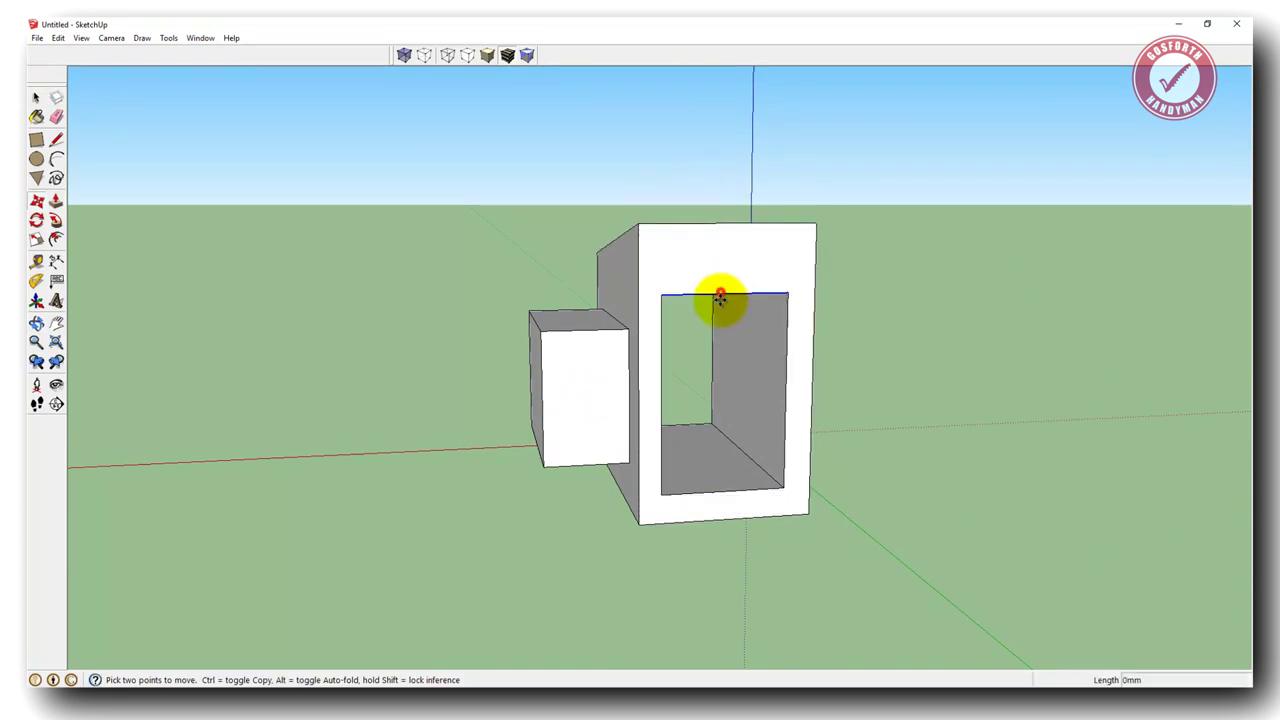
pyautogui.click(734, 294)
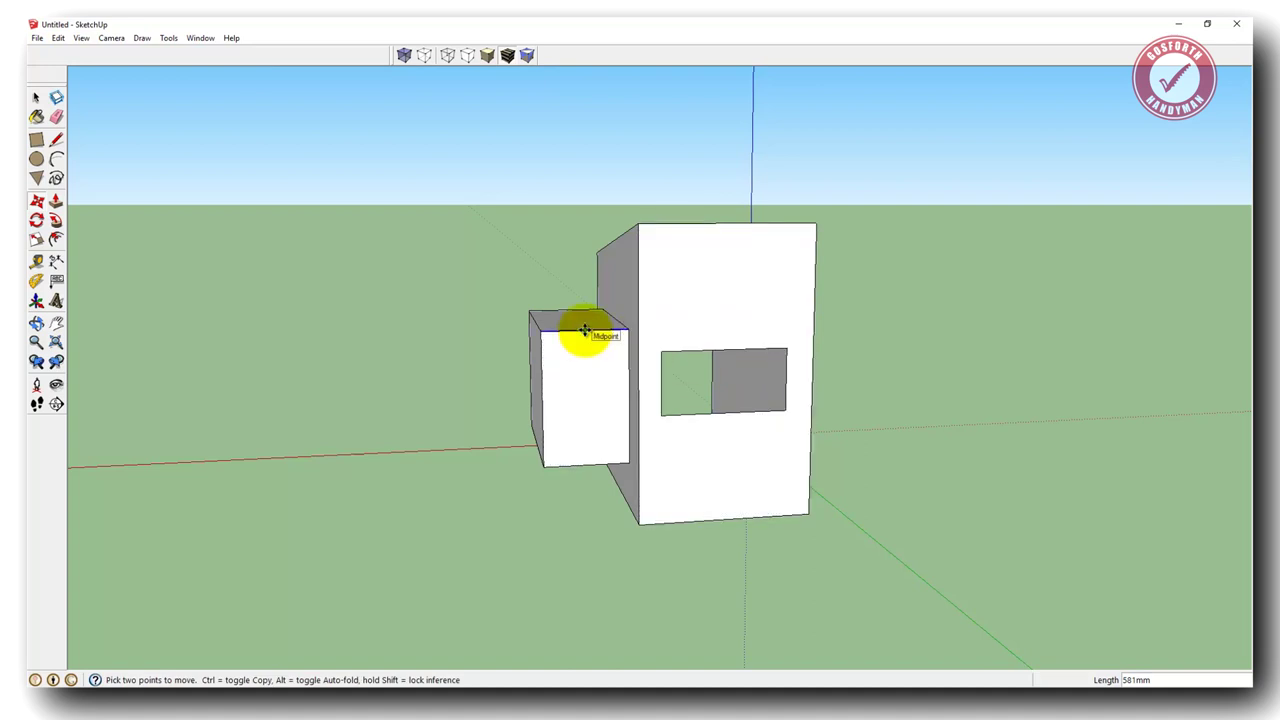
# Step: Draw an inset rectangle on the smaller block's end face and push it inward to form a recess
pyautogui.moveTo(500, 303); pyautogui.dragTo(731, 371, button='middle')
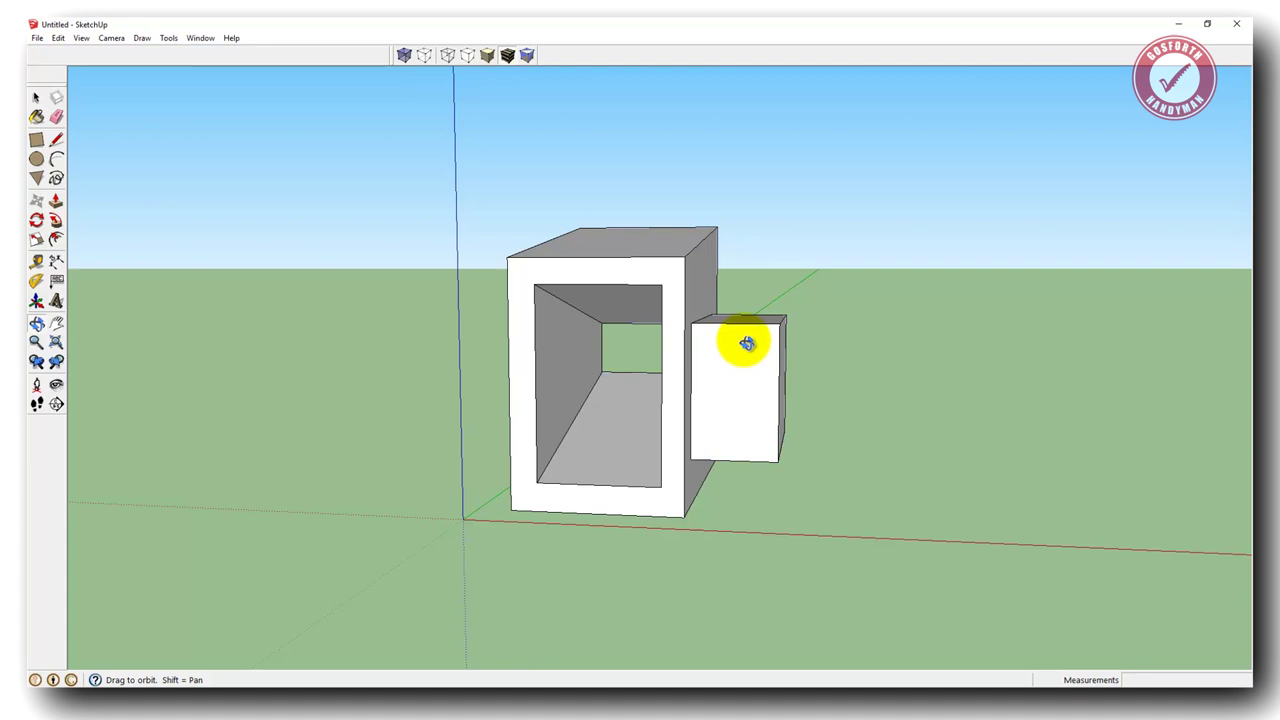
pyautogui.moveTo(744, 364); pyautogui.dragTo(711, 374, button='middle')
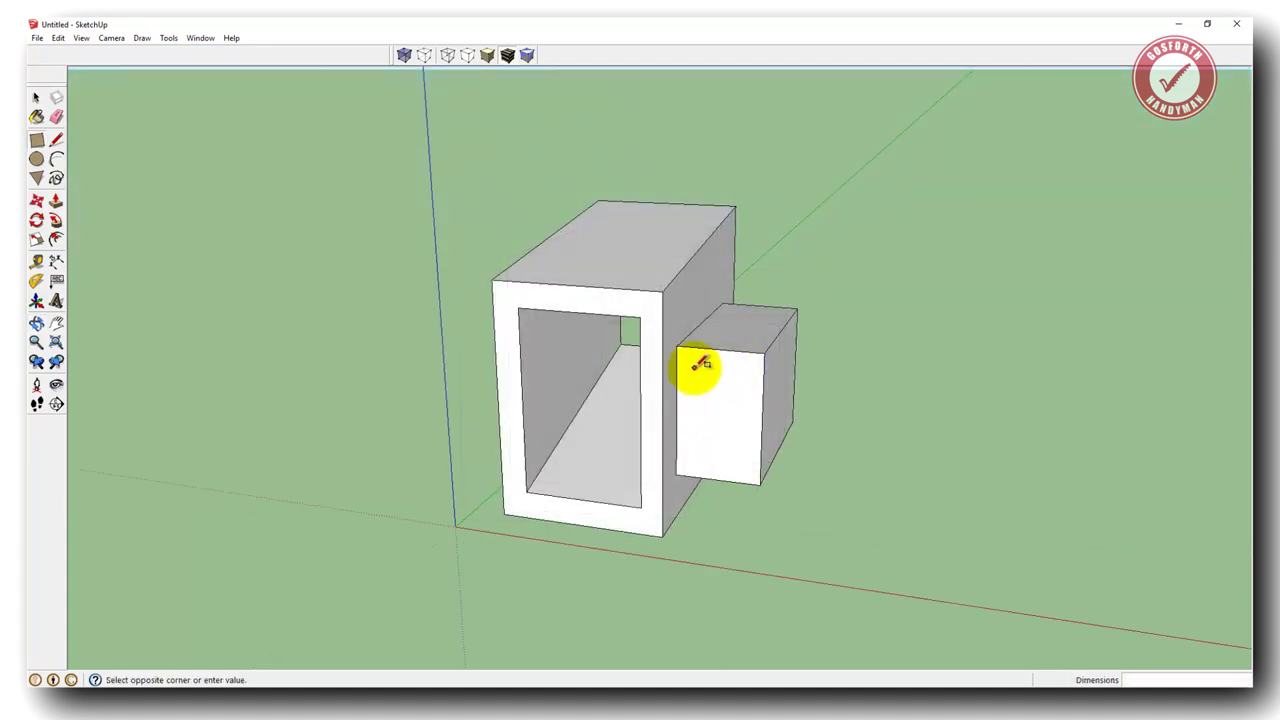
pyautogui.click(745, 456)
pyautogui.press('p')
pyautogui.click(731, 422)
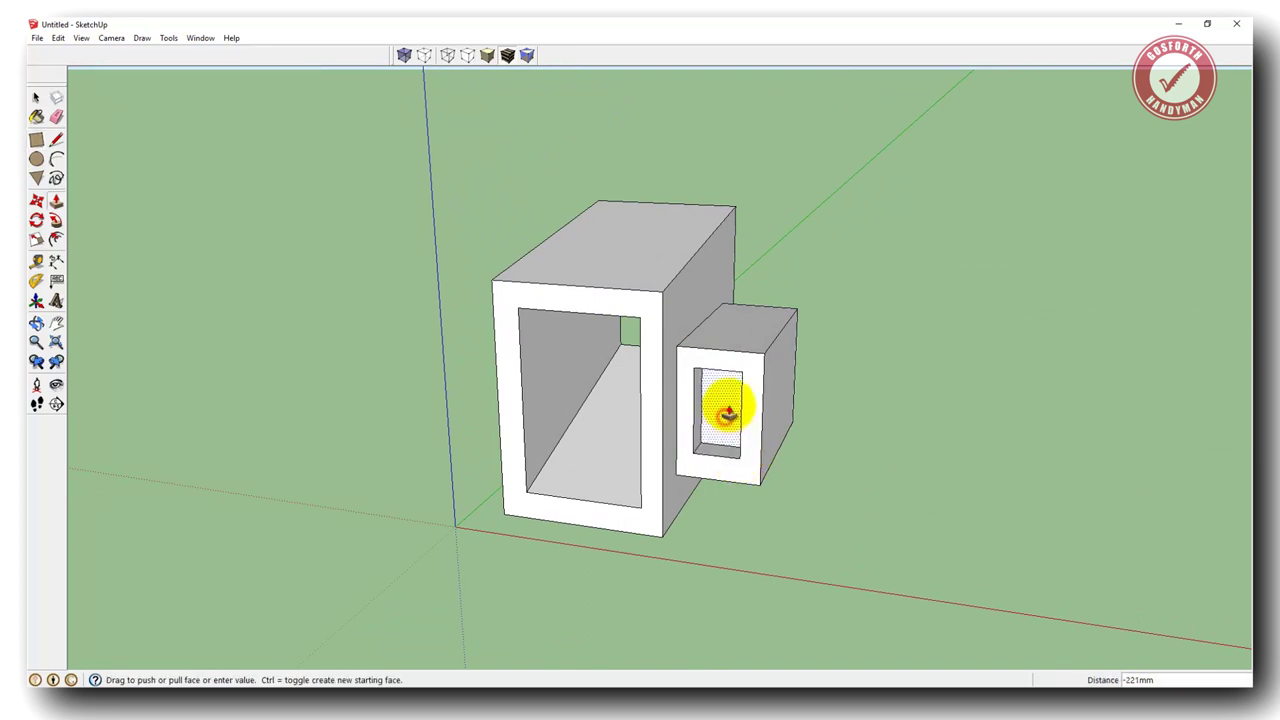
pyautogui.scroll(5, 731, 410)
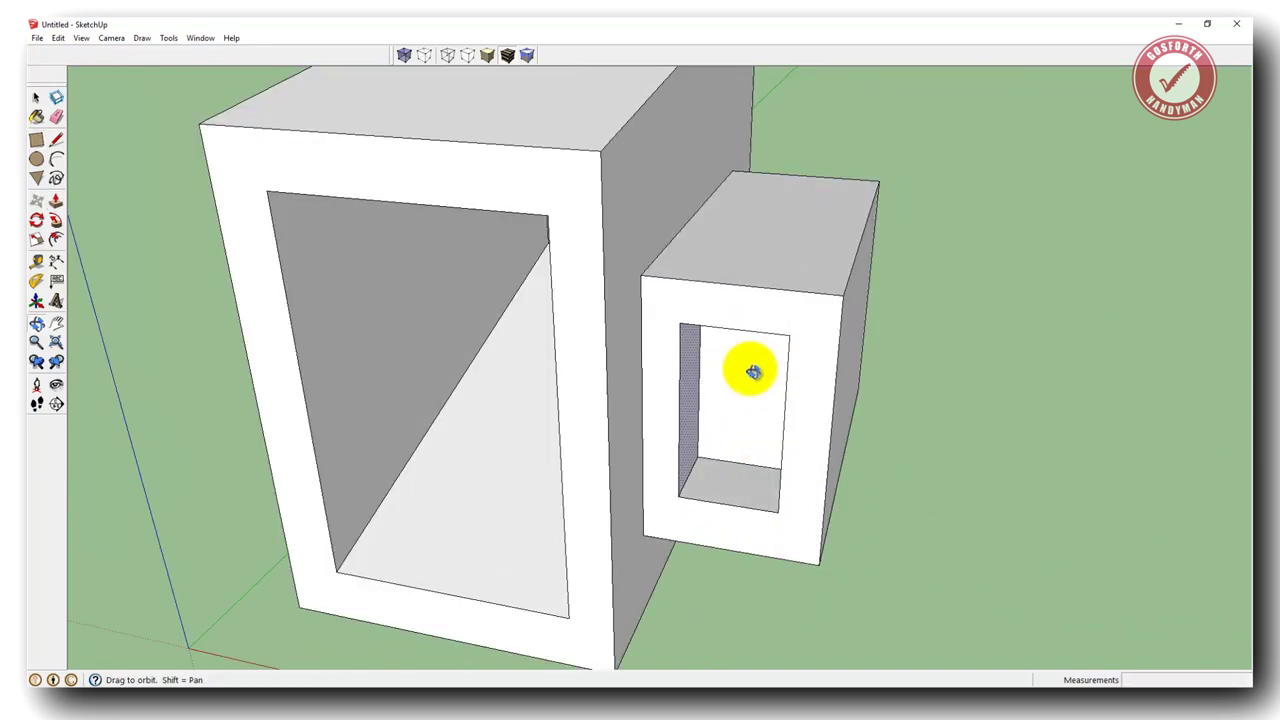
pyautogui.click(771, 416)
# Step: Widen the smaller block's recess opening by moving one vertical edge outward 106 mm and the opposite one outward about 87 mm
pyautogui.press('m')
pyautogui.click(788, 420)
pyautogui.click(816, 420)
pyautogui.click(680, 404)
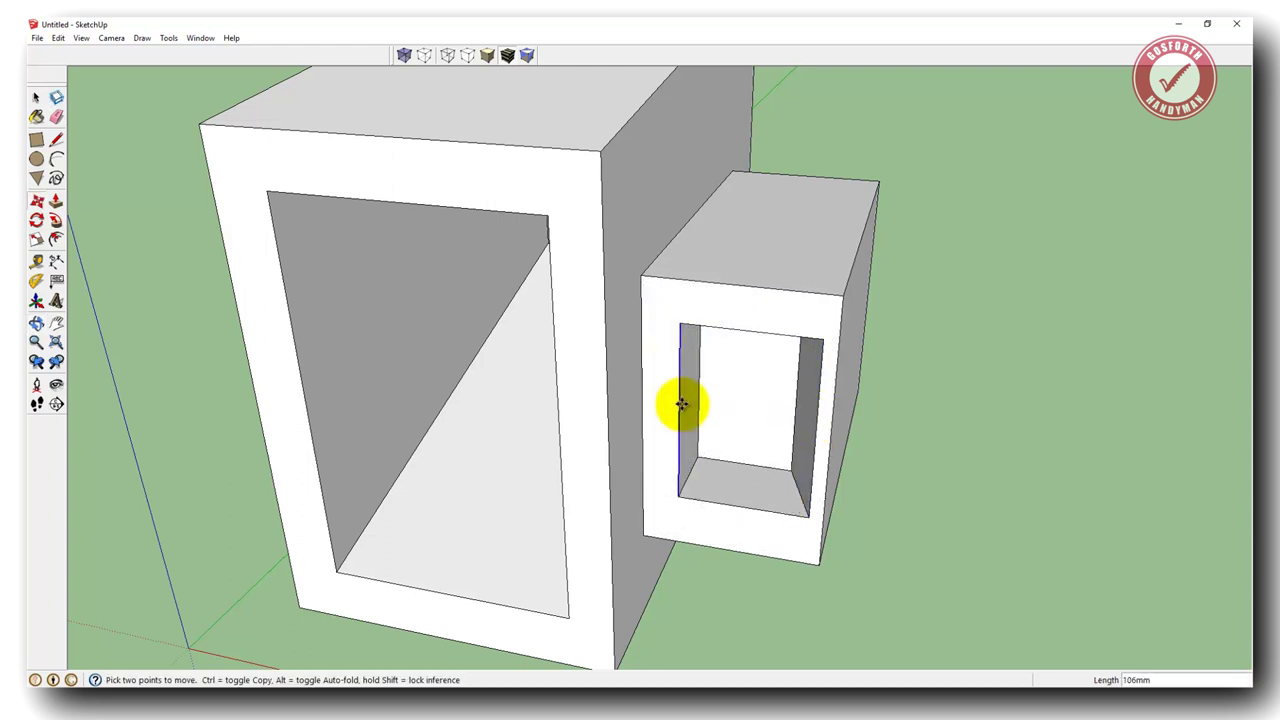
pyautogui.click(659, 369)
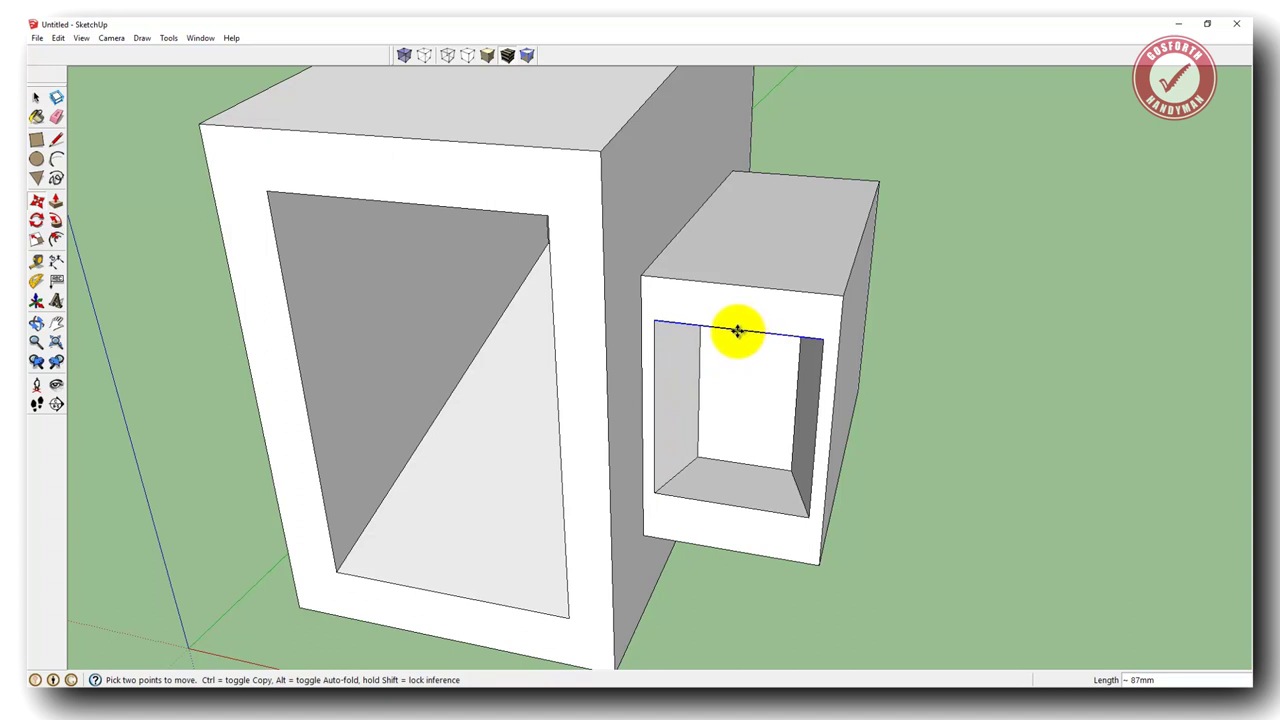
# Step: Move the recess opening's top edge up and its bottom edge down about 138 mm to leave a thin frame
pyautogui.click(737, 332)
pyautogui.click(737, 297)
pyautogui.click(735, 507)
pyautogui.click(731, 548)
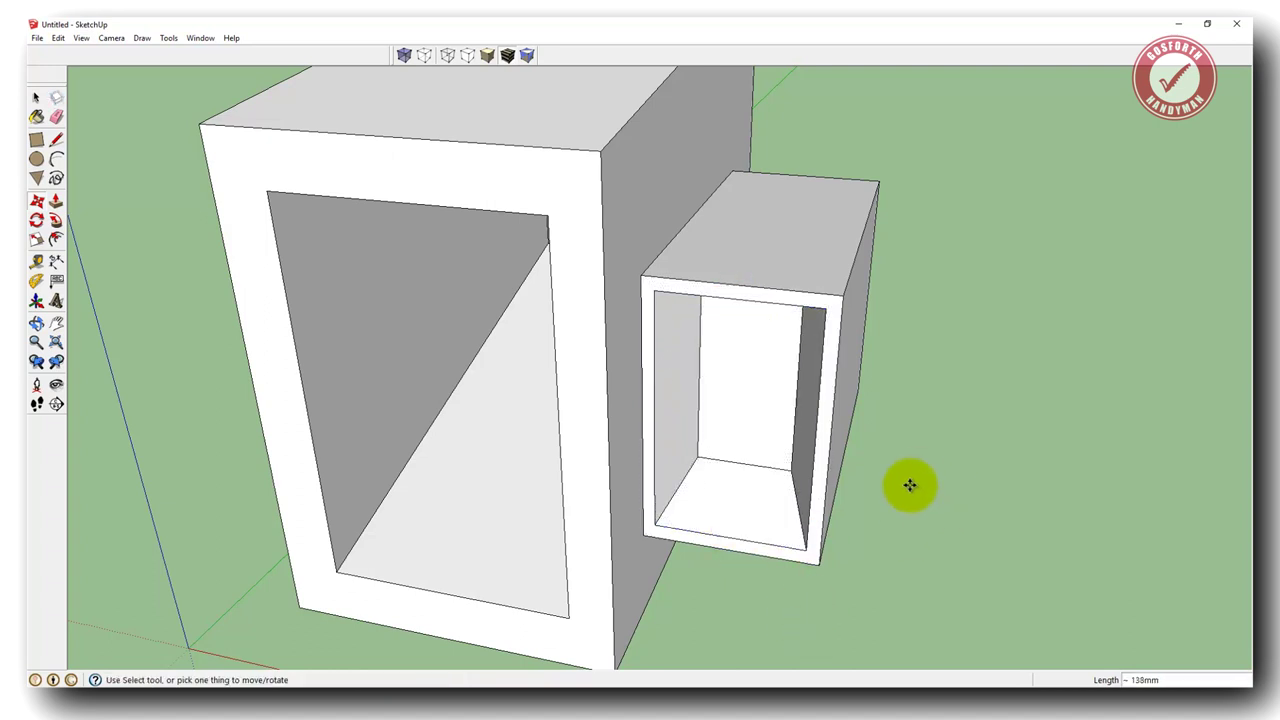
# Step: Pull the thin frame at the smaller block's open end outward about 169 mm with Push/Pull
pyautogui.moveTo(943, 523); pyautogui.dragTo(800, 433, button='middle')
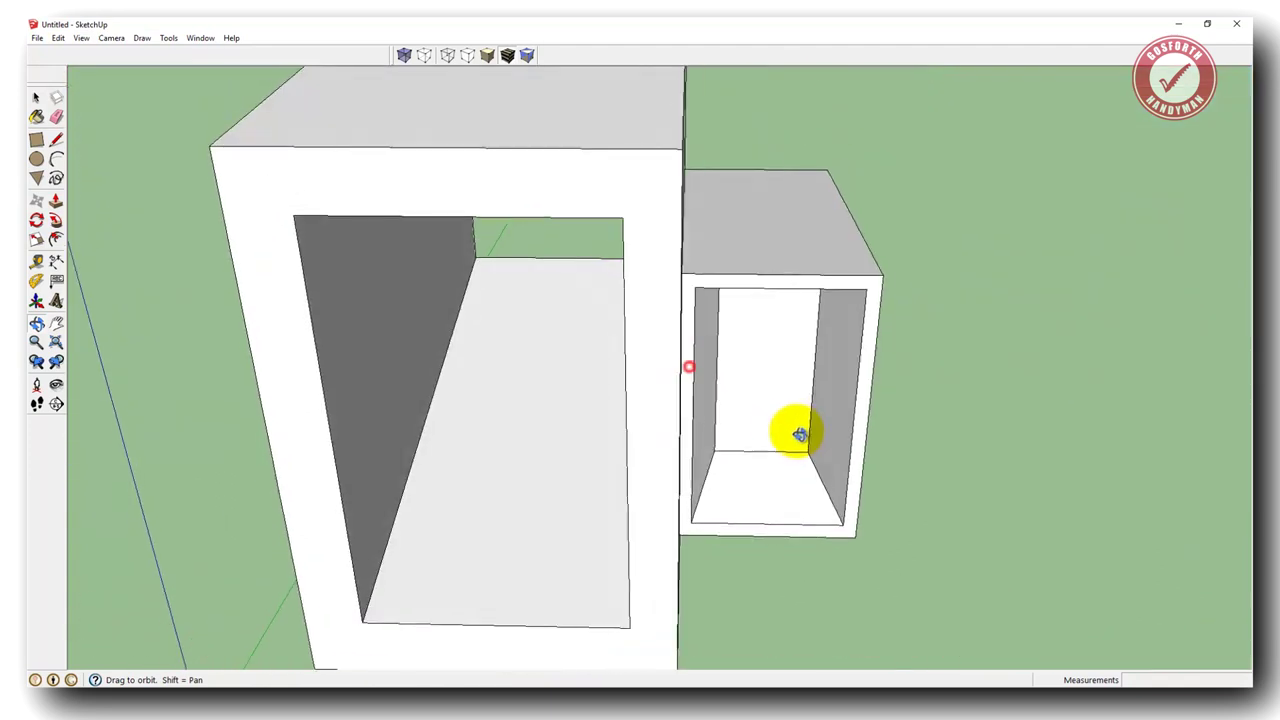
pyautogui.scroll(2, 800, 433)
pyautogui.scroll(-6, 802, 432)
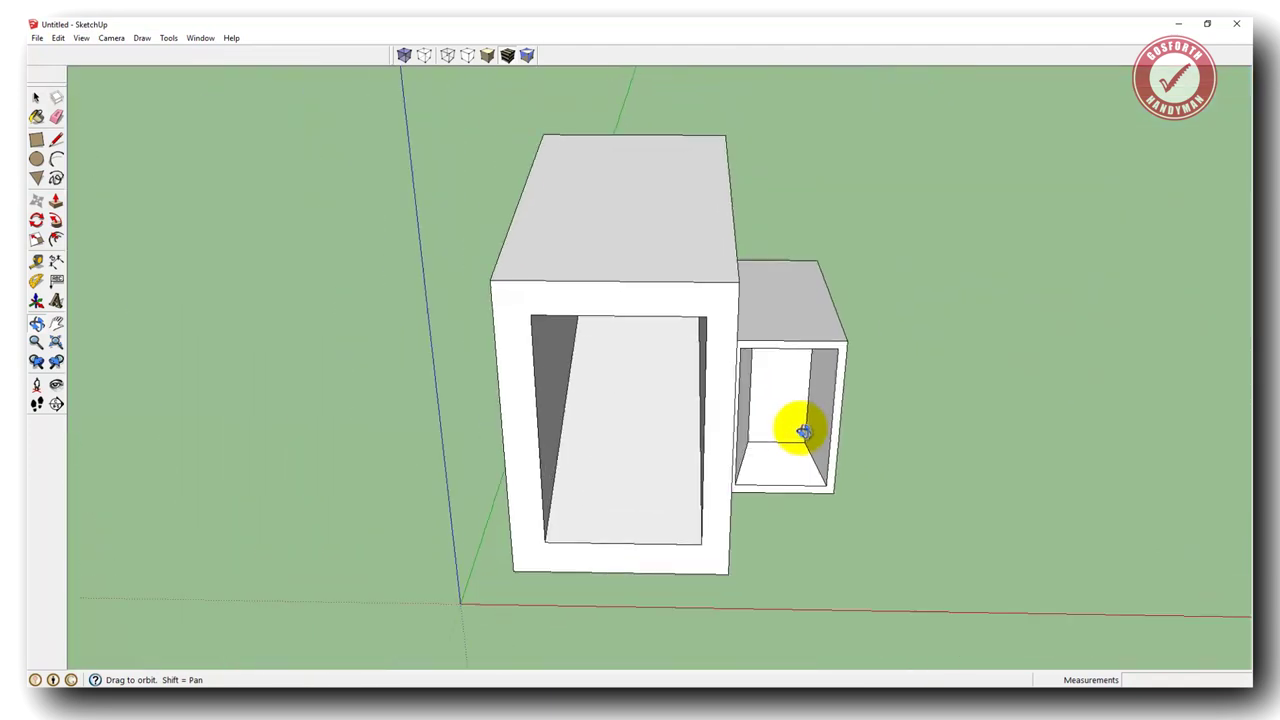
pyautogui.scroll(1, 804, 432)
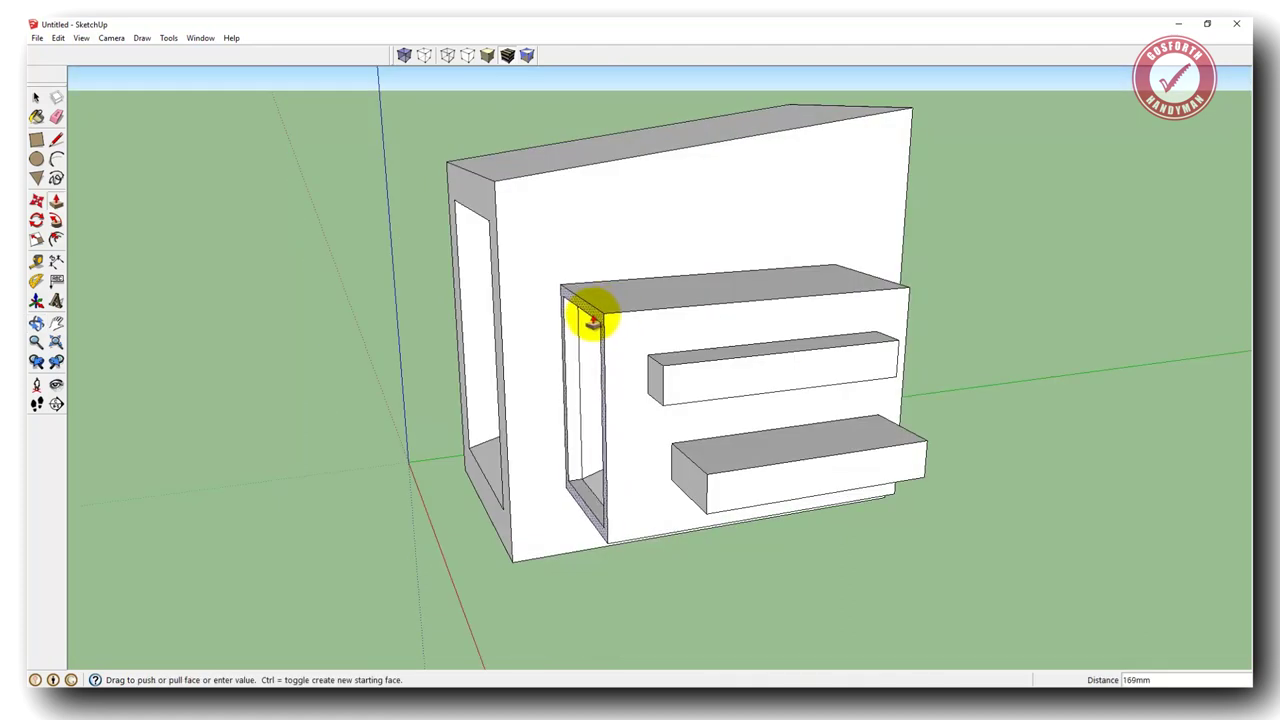
pyautogui.click(691, 409)
# Step: Examine the finished model from several angles, including the through opening, the hollowed block and the two bars on its side
pyautogui.press('o')
pyautogui.moveTo(612, 416); pyautogui.dragTo(943, 455)
pyautogui.moveTo(553, 390); pyautogui.dragTo(640, 255)
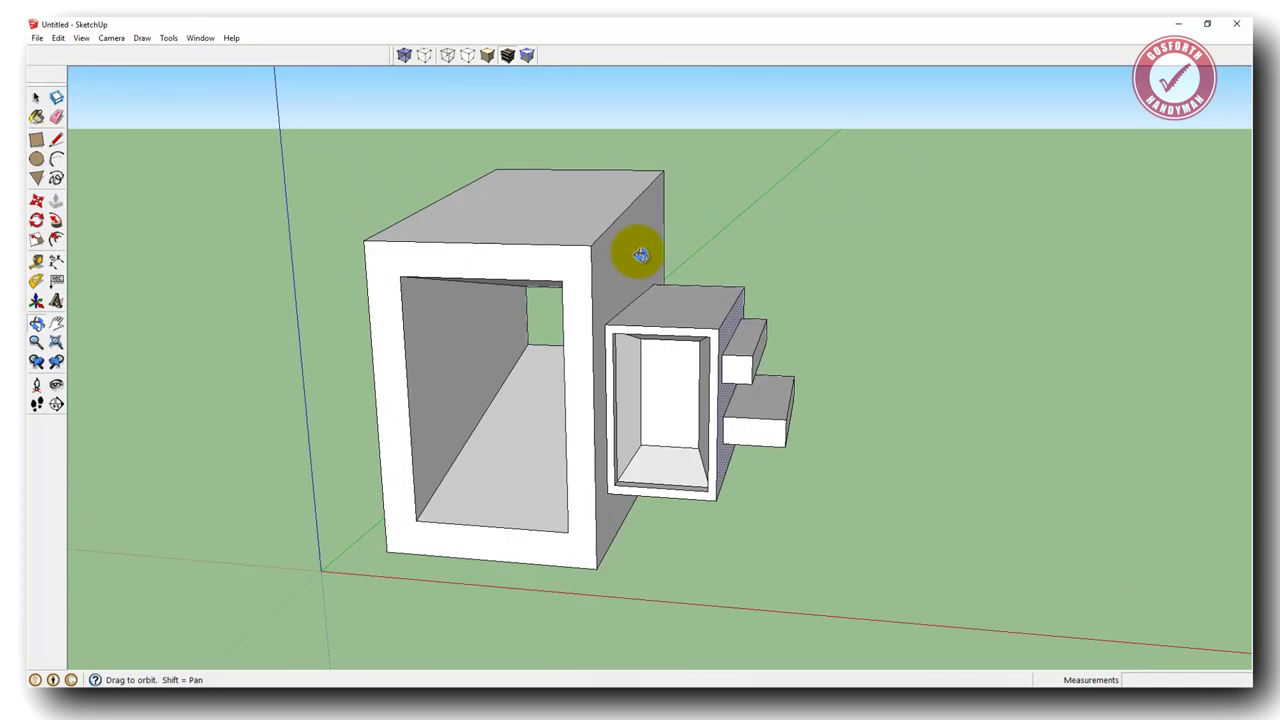
pyautogui.keyDown('shift'); pyautogui.moveTo(455, 278); pyautogui.dragTo(466, 234); pyautogui.keyUp('shift')
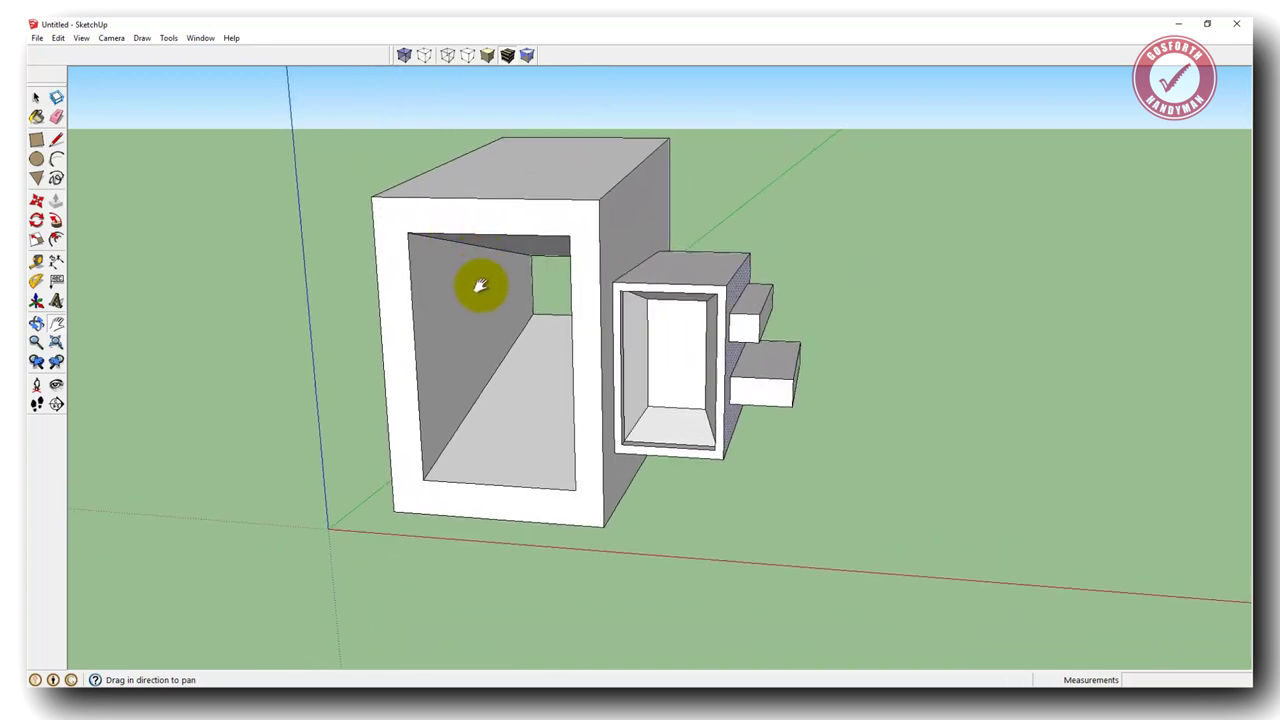
pyautogui.scroll(2, 480, 285)
pyautogui.scroll(-3, 480, 285)
pyautogui.scroll(3, 480, 285)
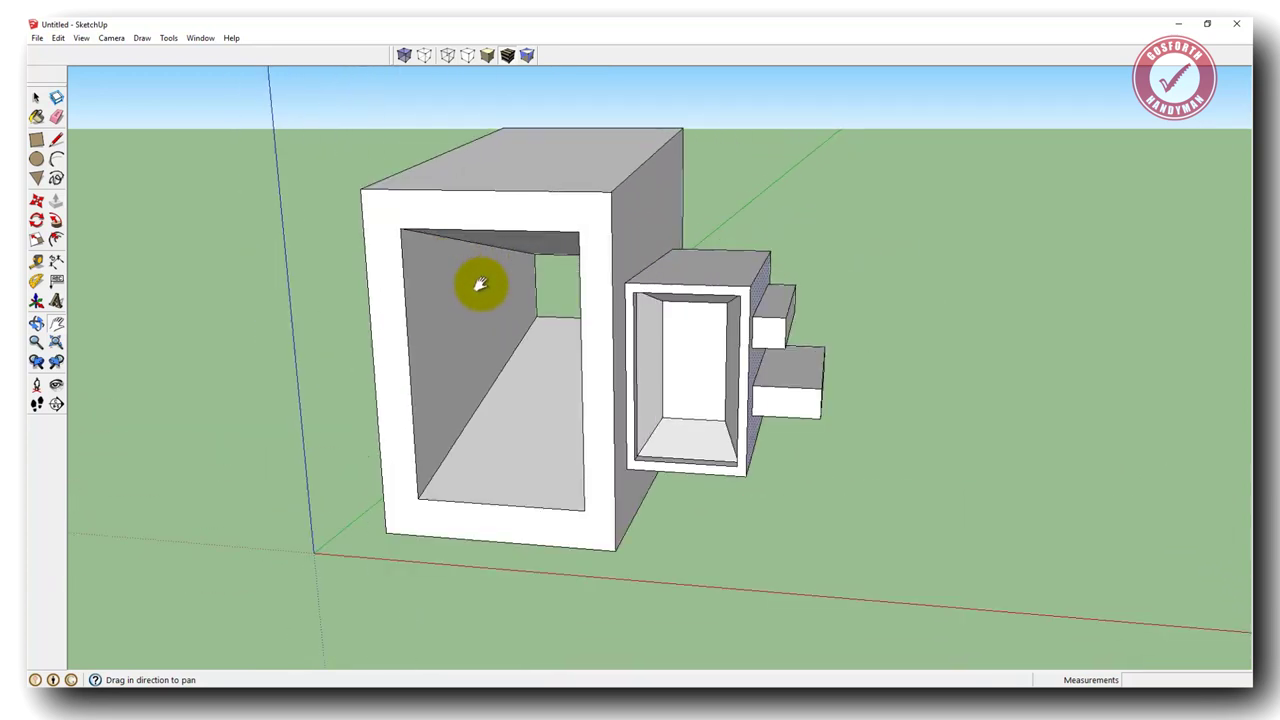
pyautogui.scroll(-2, 480, 285)
pyautogui.scroll(1, 480, 282)
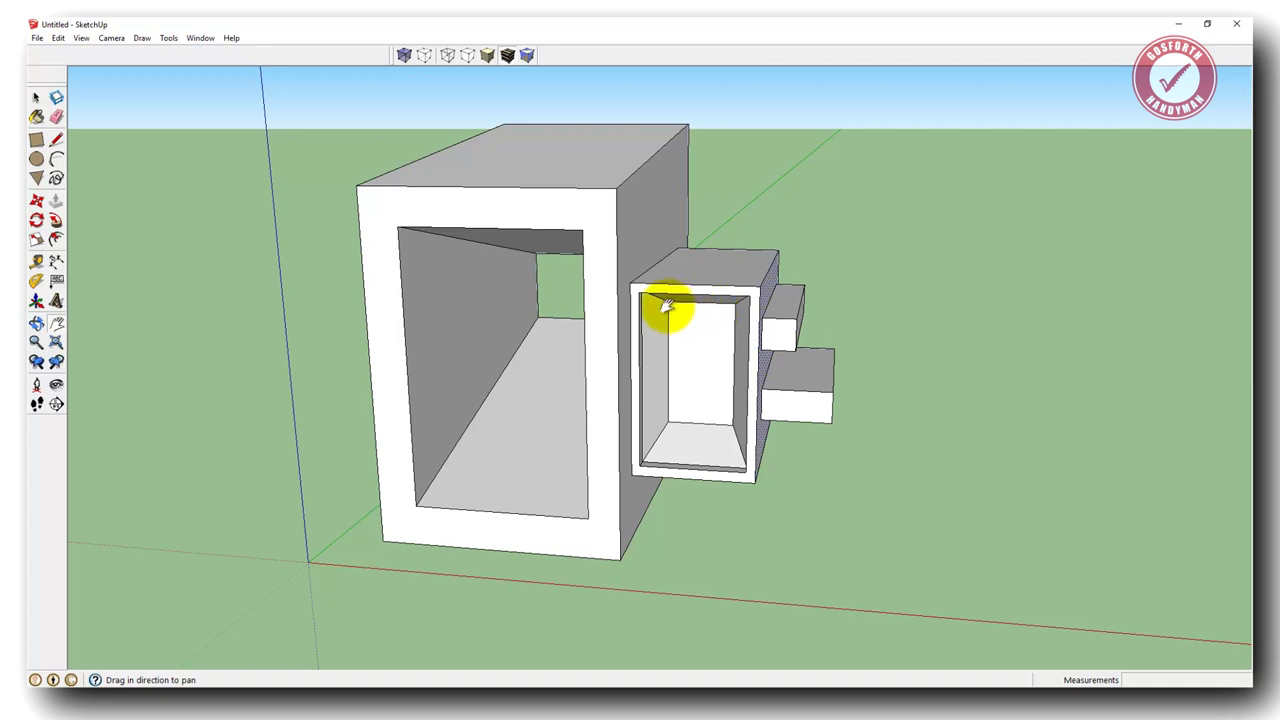
pyautogui.moveTo(629, 306); pyautogui.dragTo(619, 413, button='middle')
pyautogui.moveTo(834, 357); pyautogui.dragTo(873, 355, button='middle')
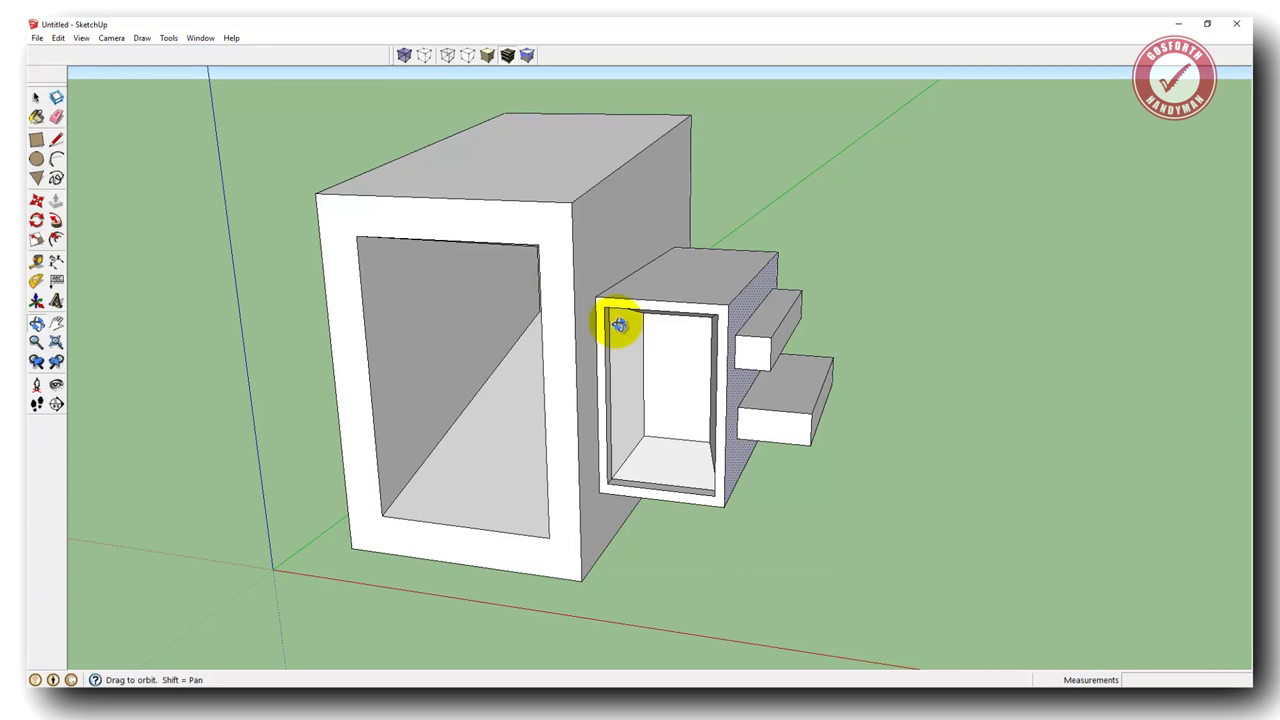
pyautogui.moveTo(620, 325); pyautogui.dragTo(693, 271)
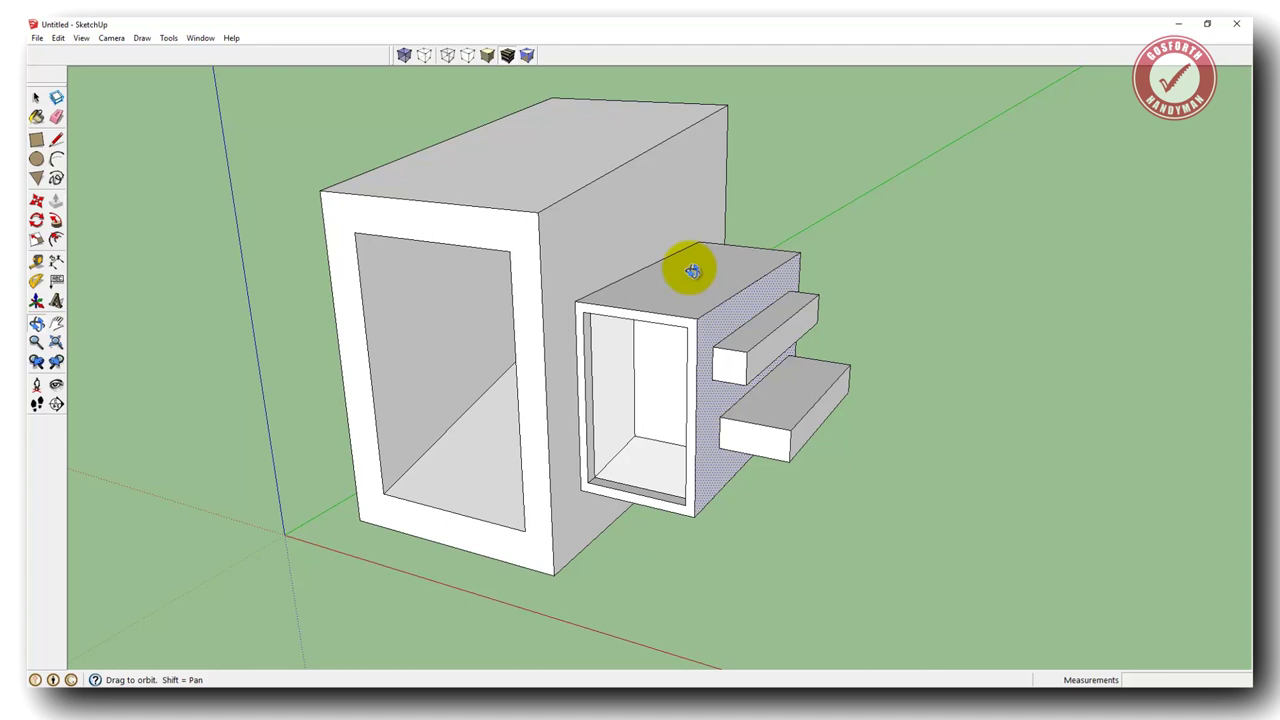
pyautogui.moveTo(594, 246)
pyautogui.mouseDown()
pyautogui.moveTo(711, 240)
pyautogui.moveTo(632, 248)
pyautogui.moveTo(617, 266)
pyautogui.moveTo(700, 291)
pyautogui.moveTo(671, 248)
pyautogui.moveTo(814, 189)
pyautogui.moveTo(637, 271)
pyautogui.moveTo(644, 312)
pyautogui.moveTo(780, 323)
pyautogui.mouseUp()
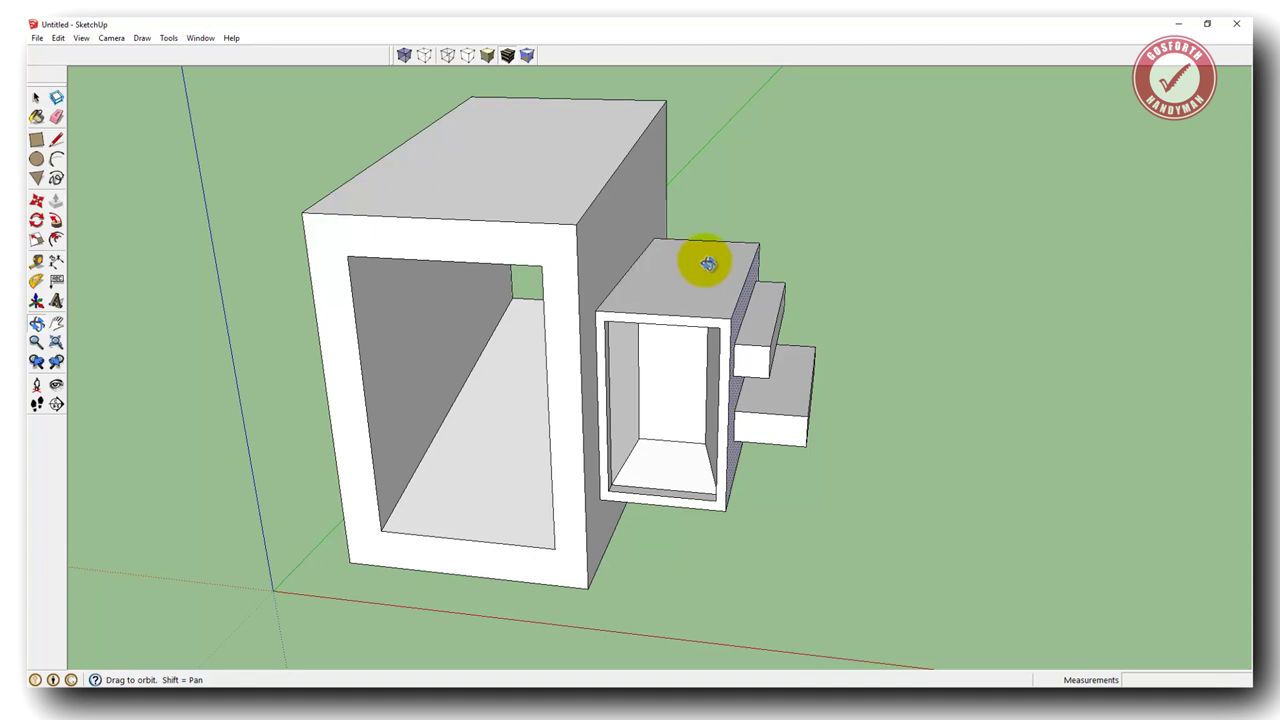
pyautogui.moveTo(712, 277)
pyautogui.mouseDown()
pyautogui.moveTo(634, 320)
pyautogui.moveTo(646, 331)
pyautogui.moveTo(929, 278)
pyautogui.moveTo(686, 206)
pyautogui.moveTo(629, 306)
pyautogui.moveTo(780, 271)
pyautogui.mouseUp()
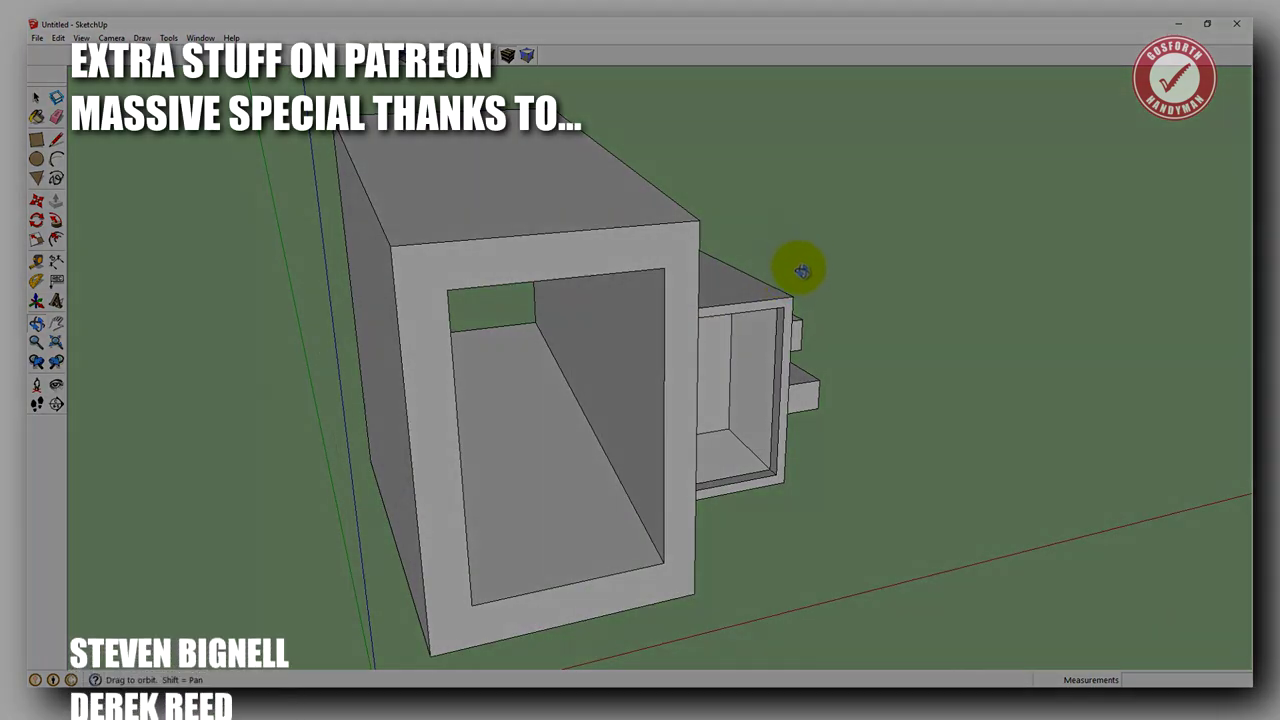
pyautogui.moveTo(779, 333); pyautogui.dragTo(508, 358)
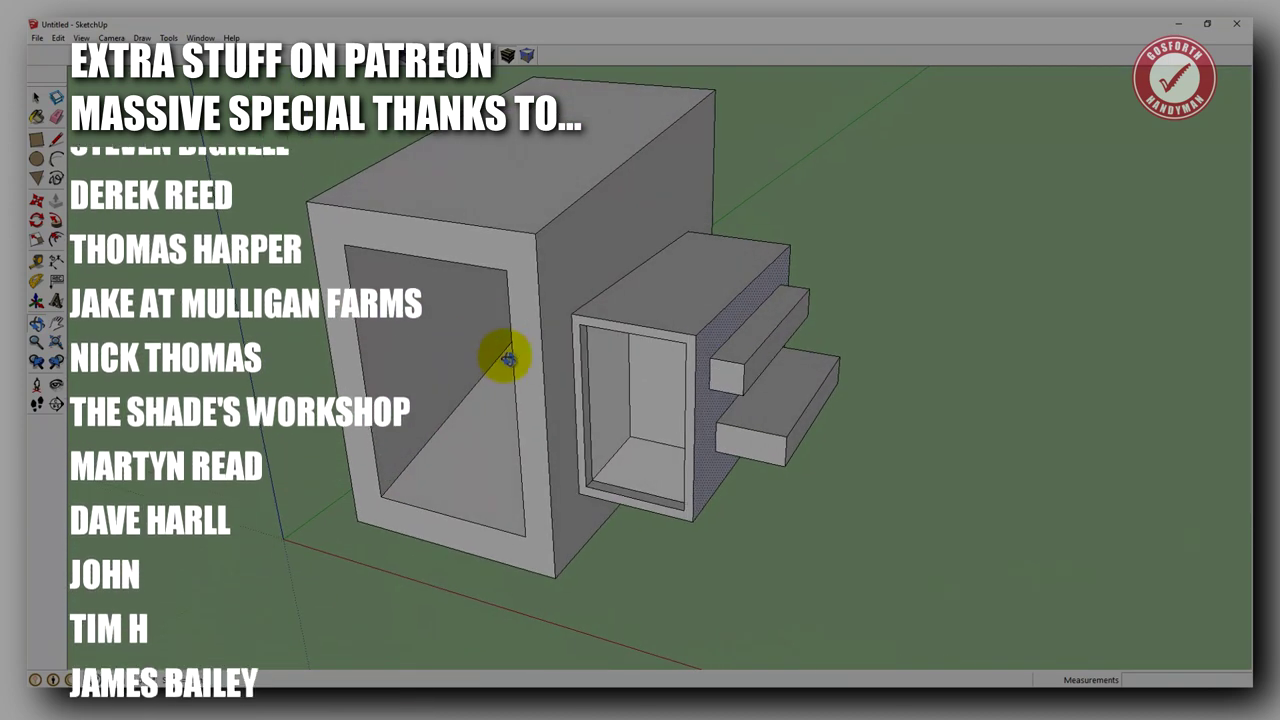